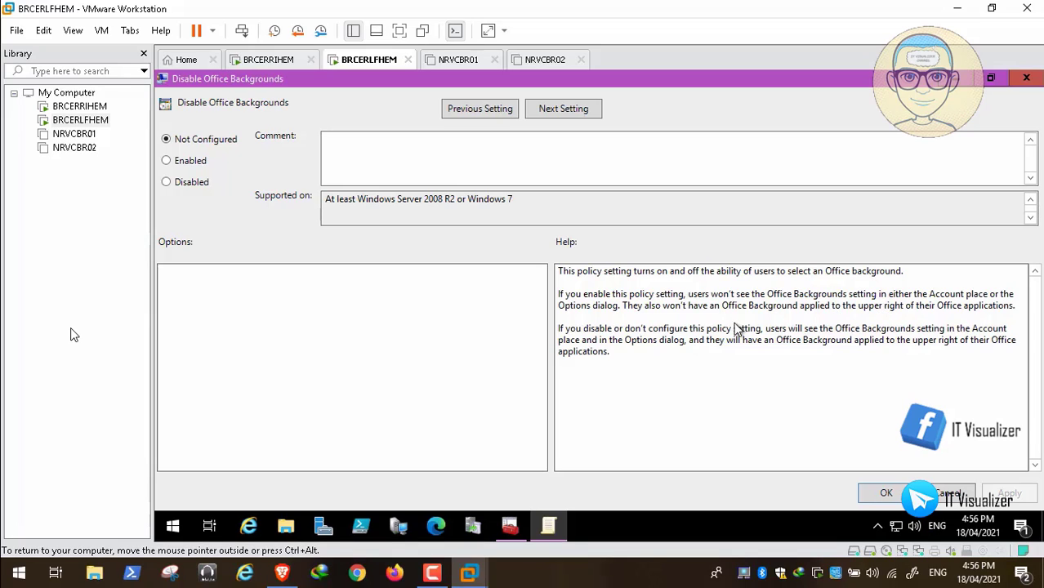
- Enable the Disable Office Backgrounds policy and compare it against the Spiceworks reference report
click(196, 162)
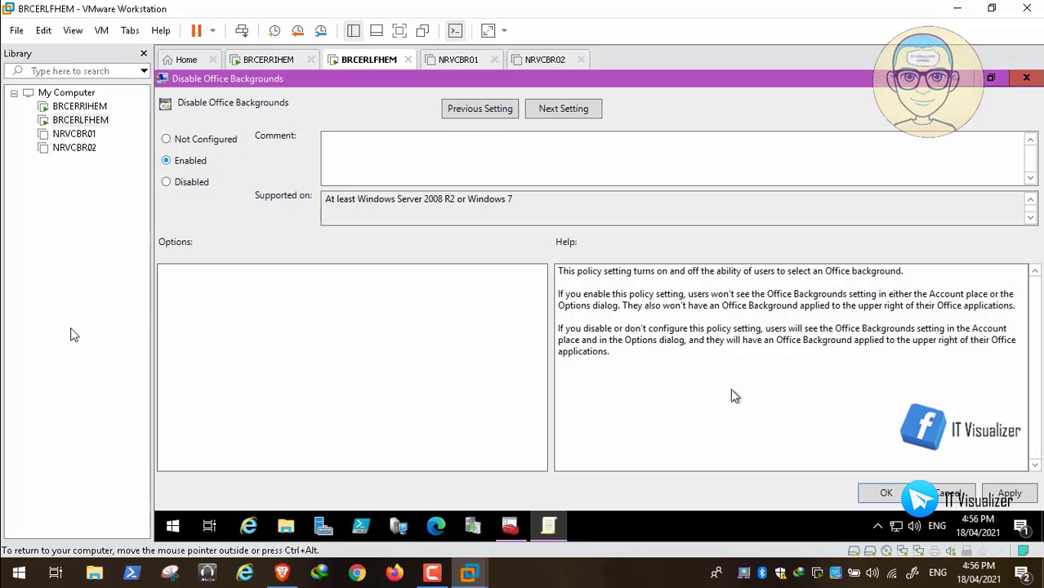
click(1012, 499)
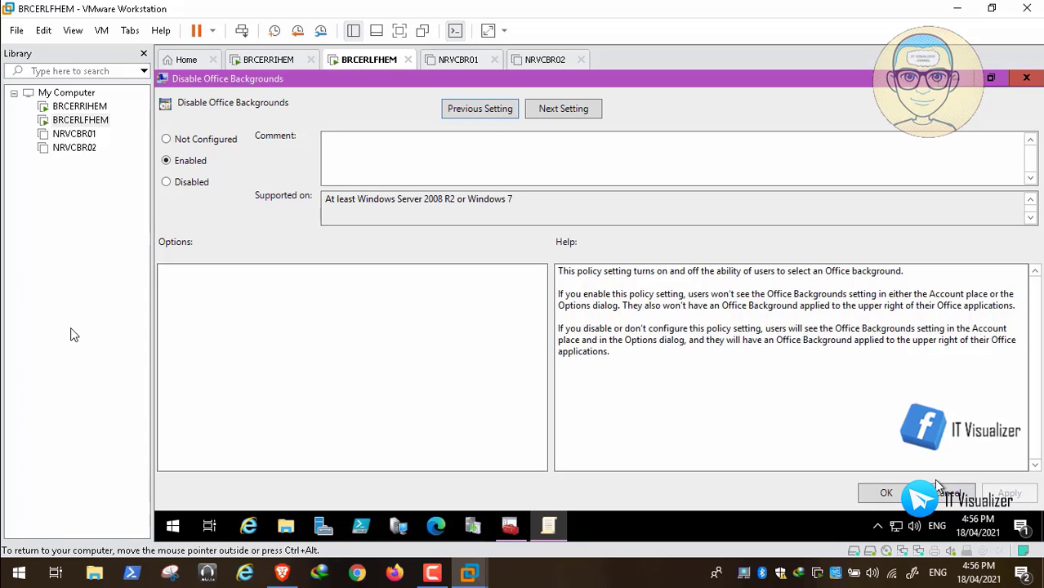
click(884, 496)
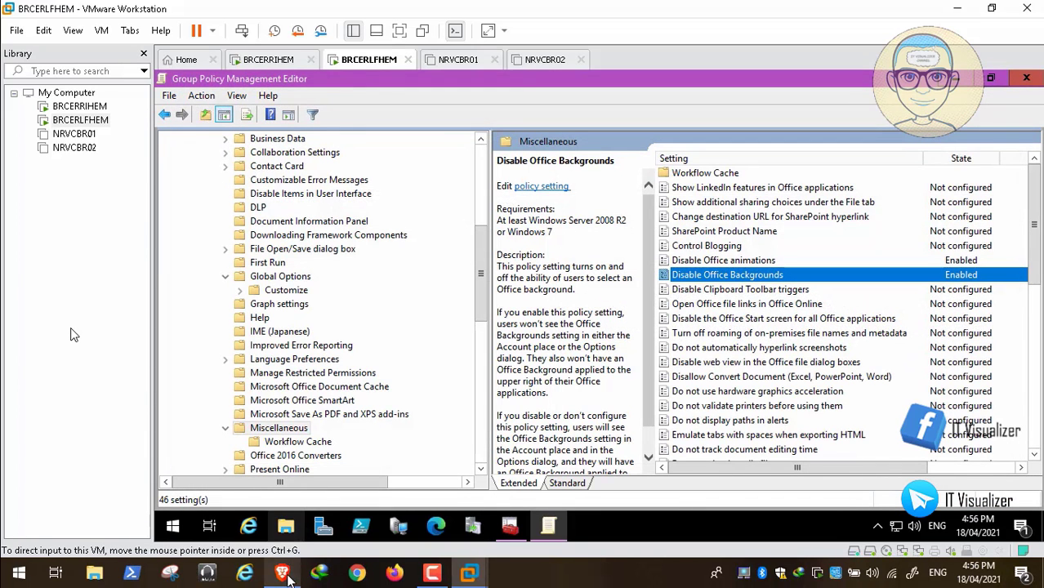
click(284, 574)
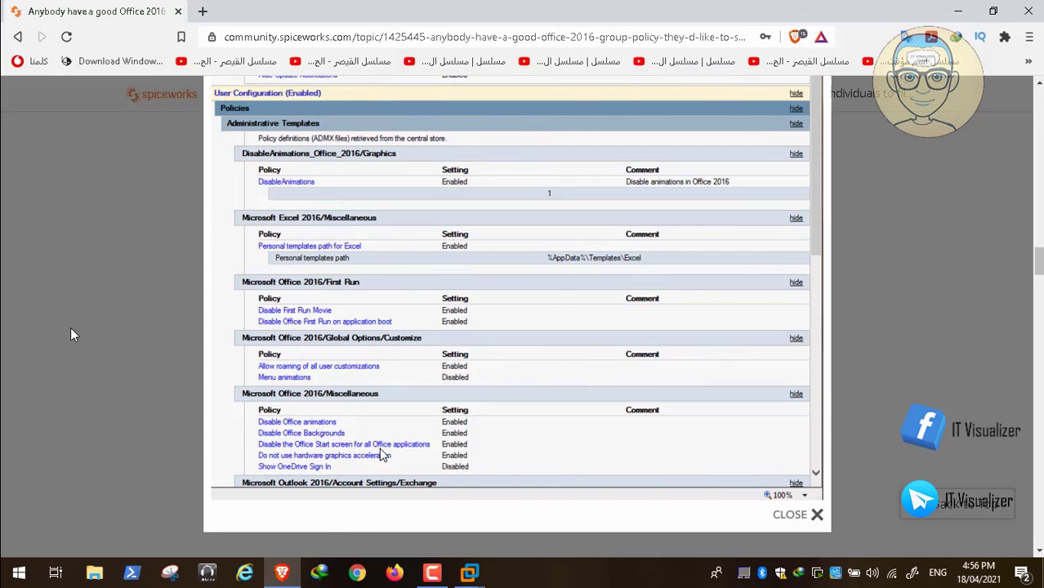
click(294, 562)
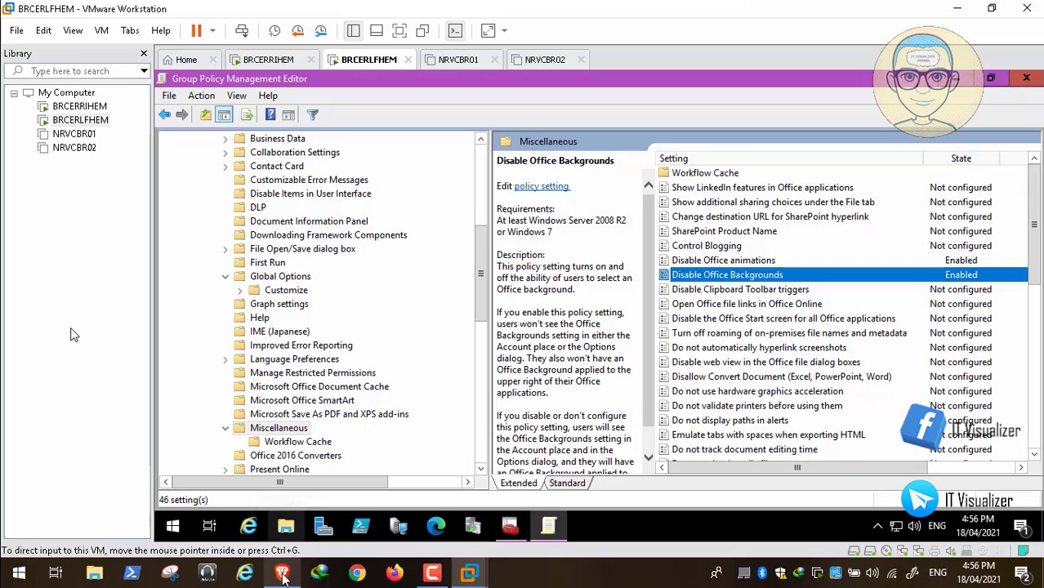
- Enable the policy that disables the Office Start screen for all Office applications
double_click(711, 319)
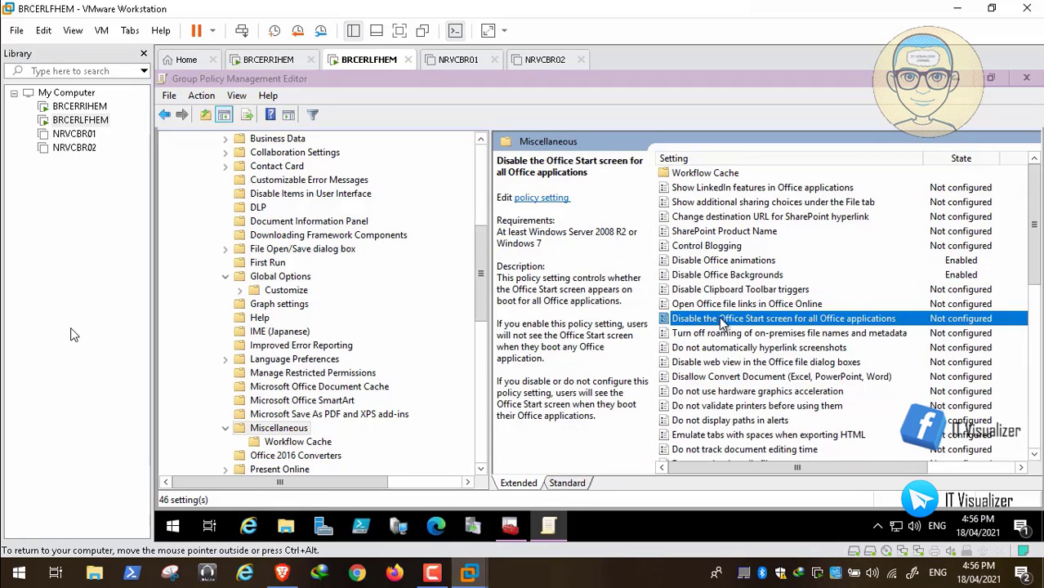
click(194, 162)
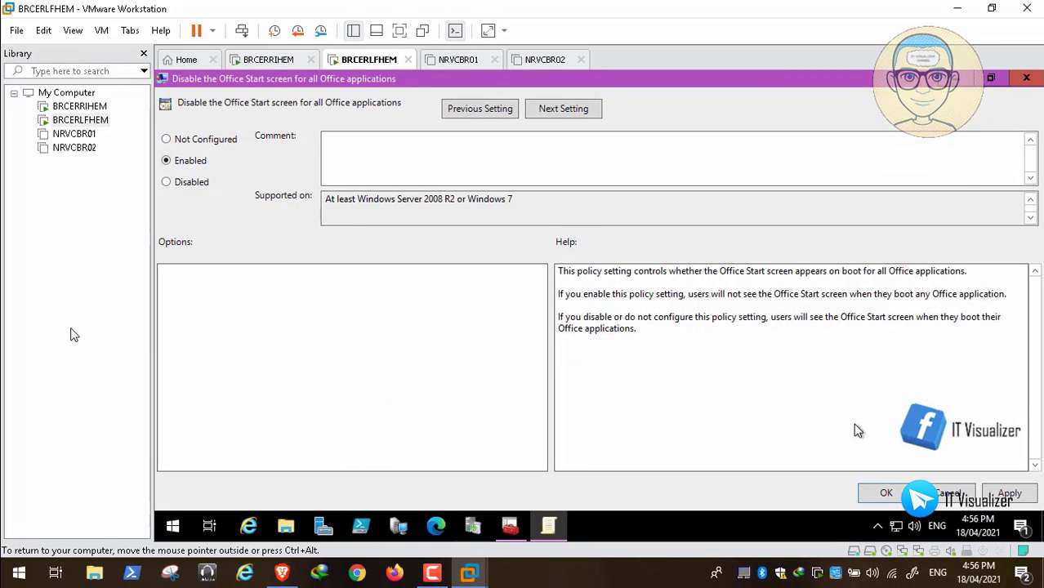
click(1010, 494)
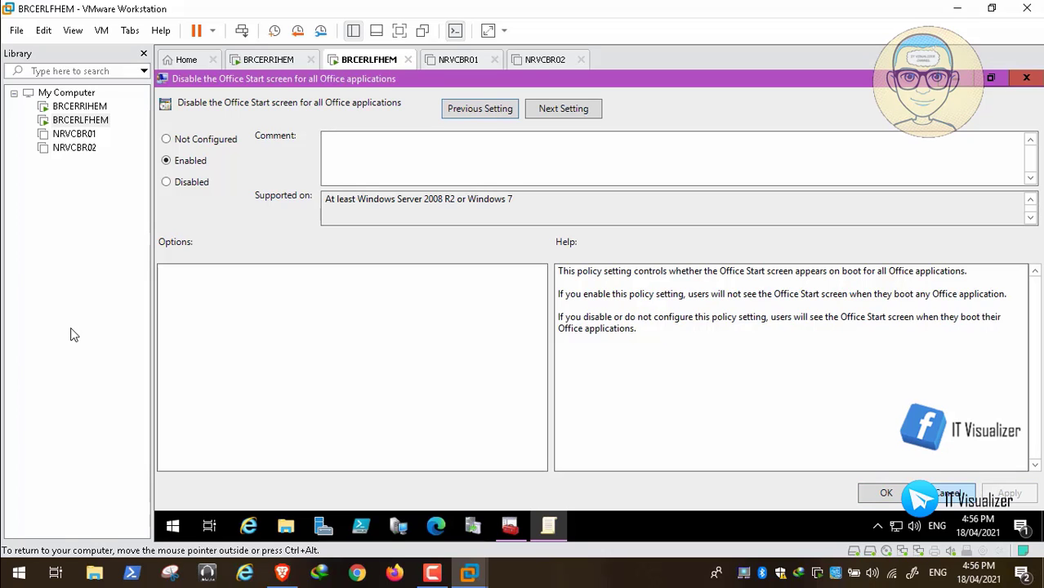
click(901, 493)
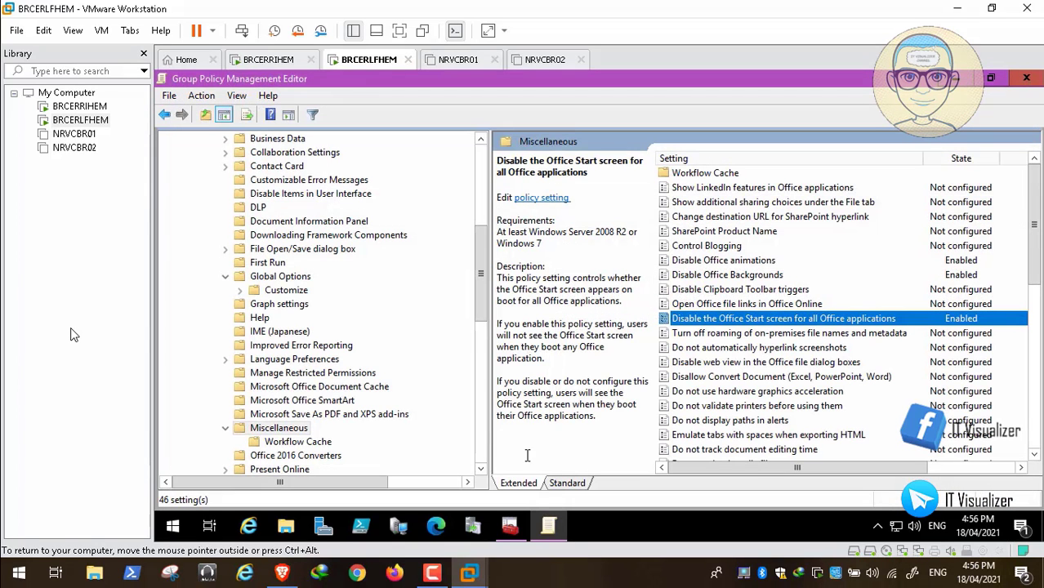
click(286, 576)
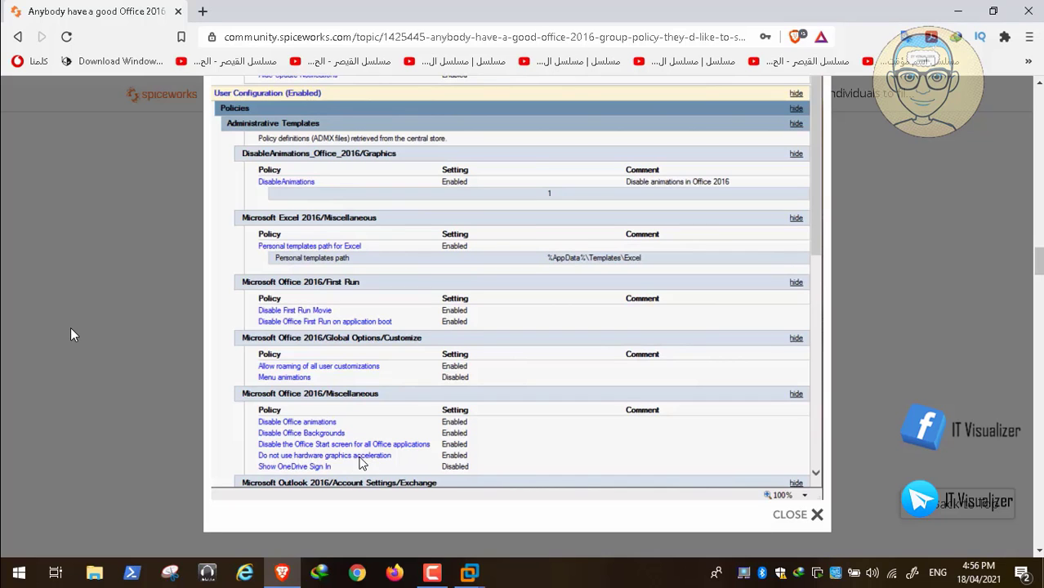
click(285, 574)
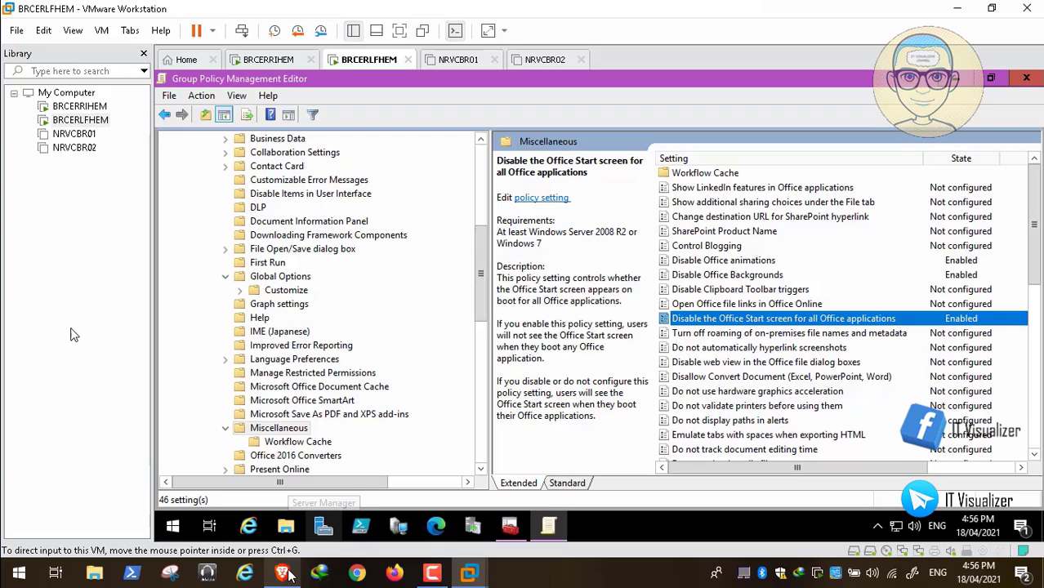
- Enable Do not use hardware graphics acceleration and check the report for the next policy
double_click(739, 392)
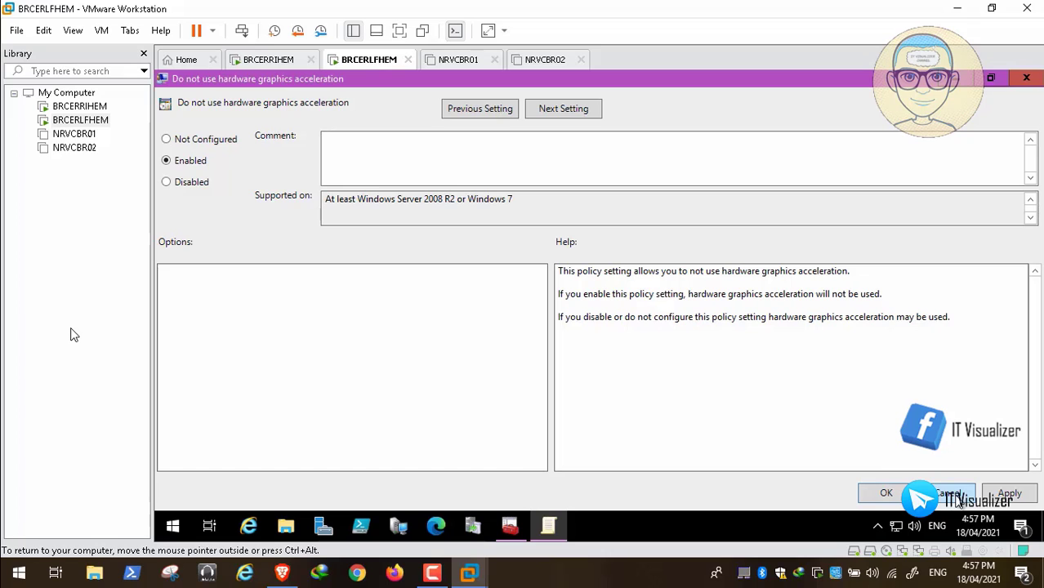
click(1006, 494)
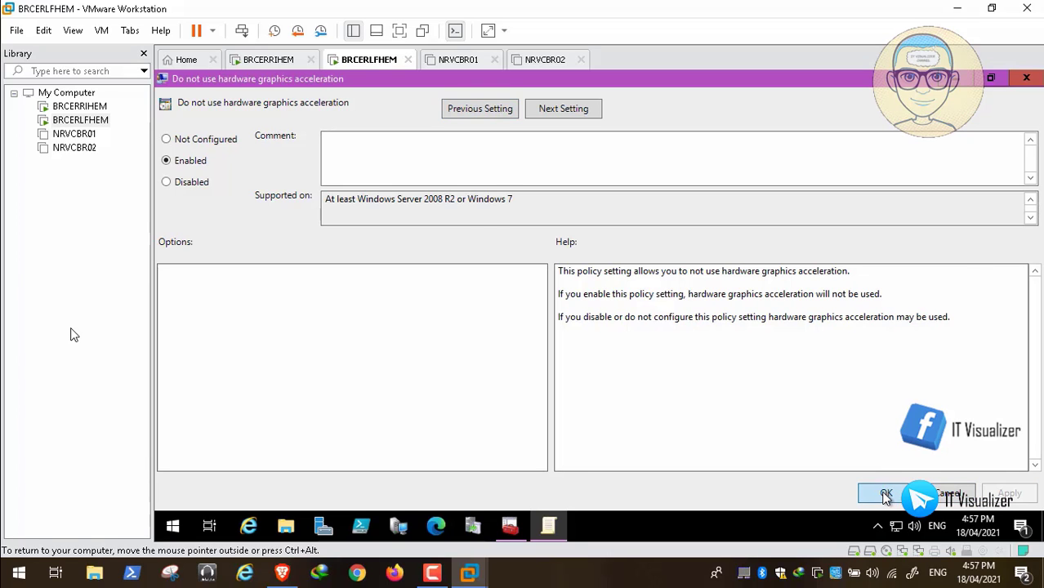
click(886, 495)
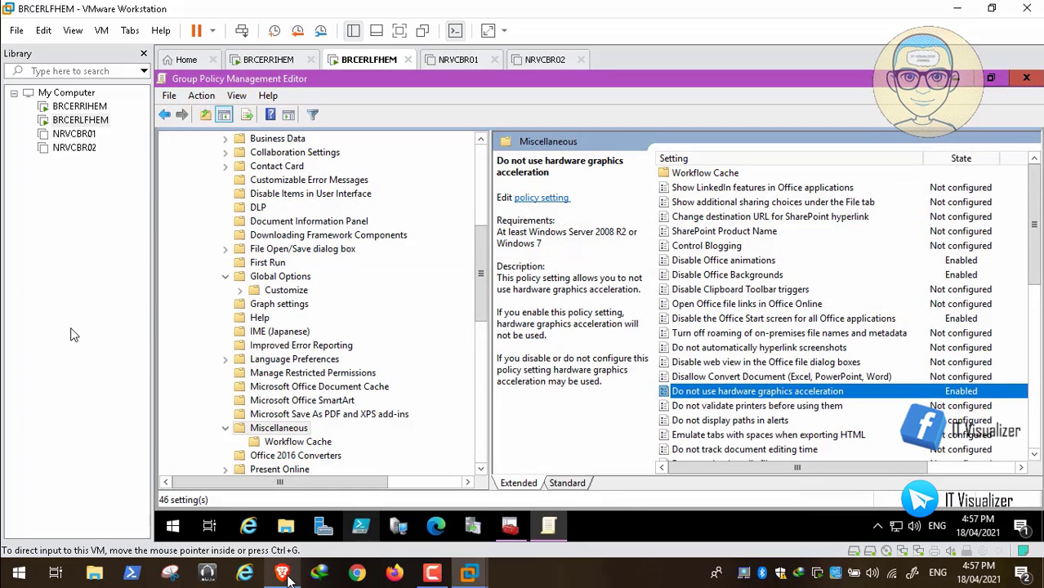
click(282, 574)
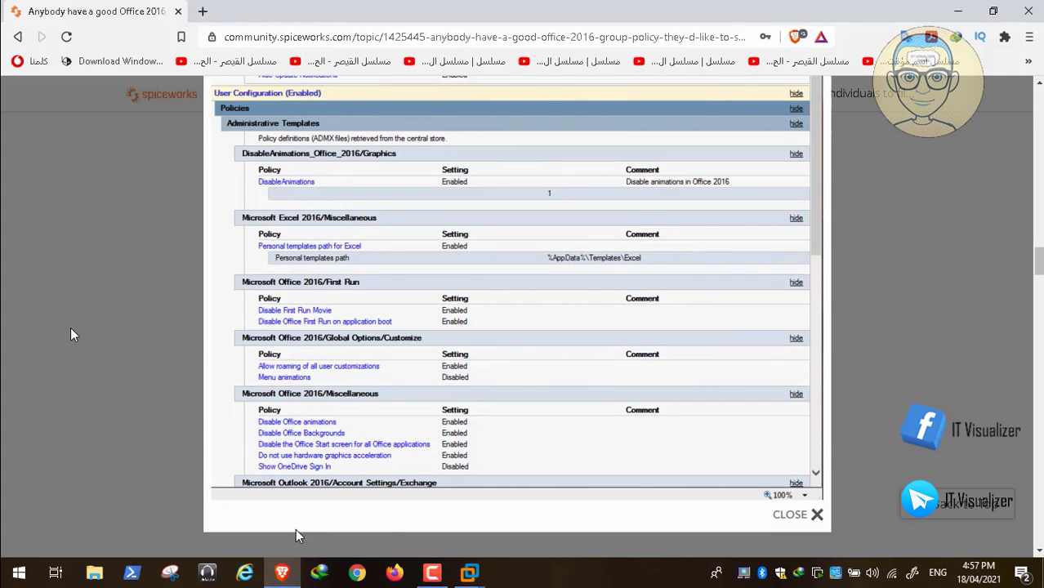
- Find Show OneDrive Sign In in the Miscellaneous list and set it to Disabled
click(283, 573)
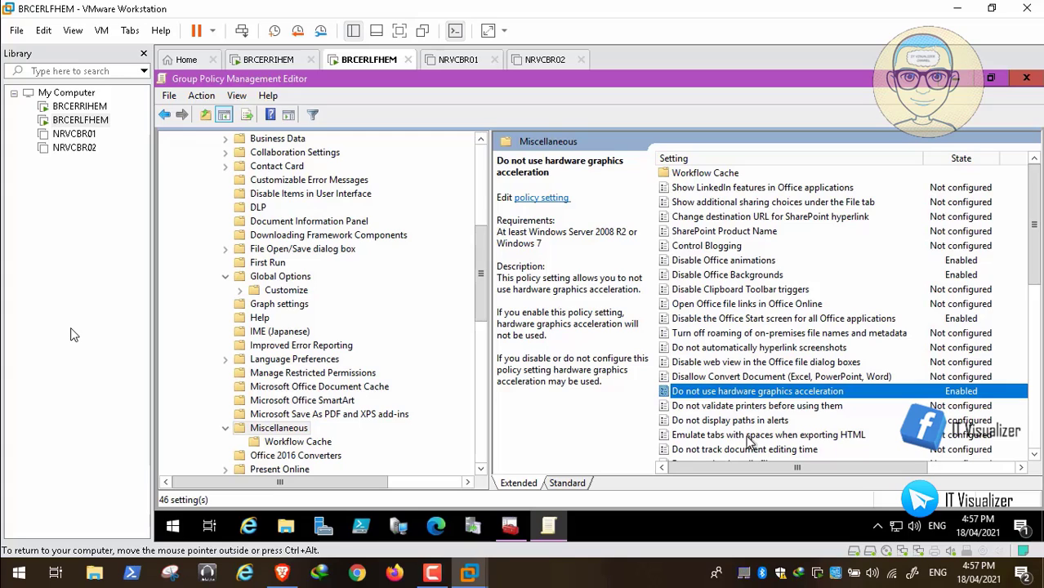
click(761, 379)
key(s)
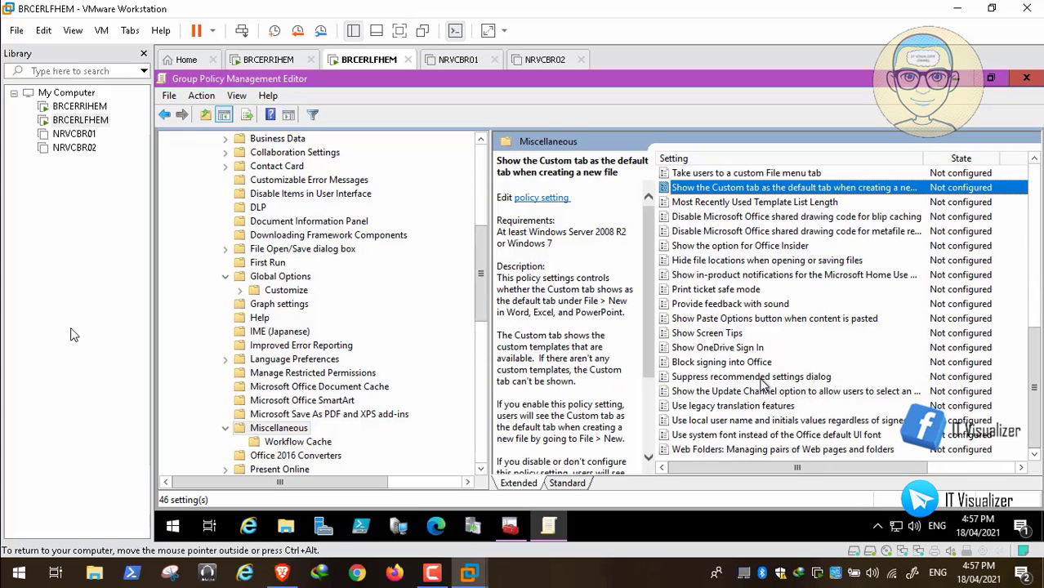
key(s)
key(s)
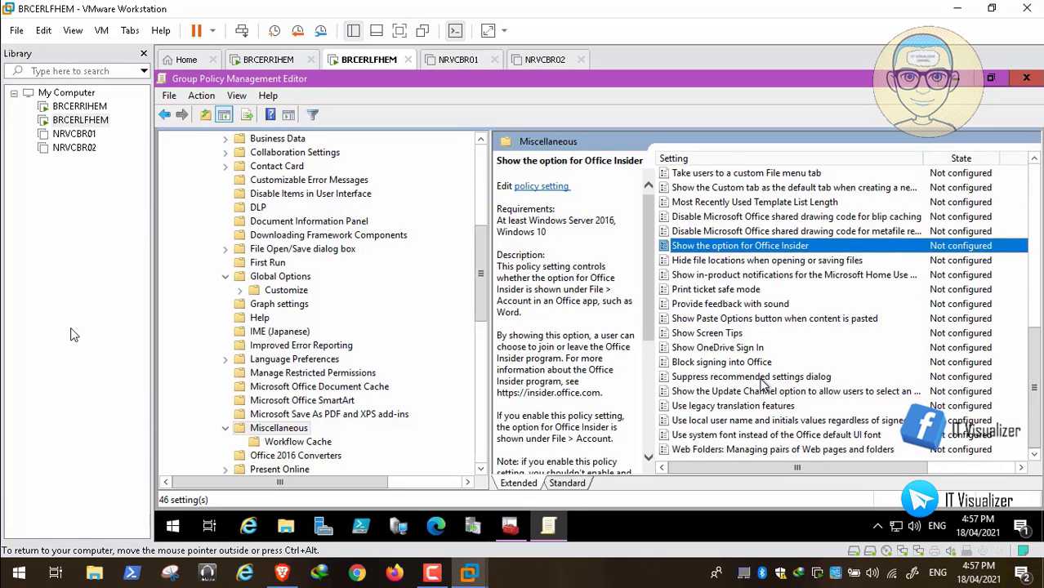
key(s)
key(s)
key(s)
key(s)
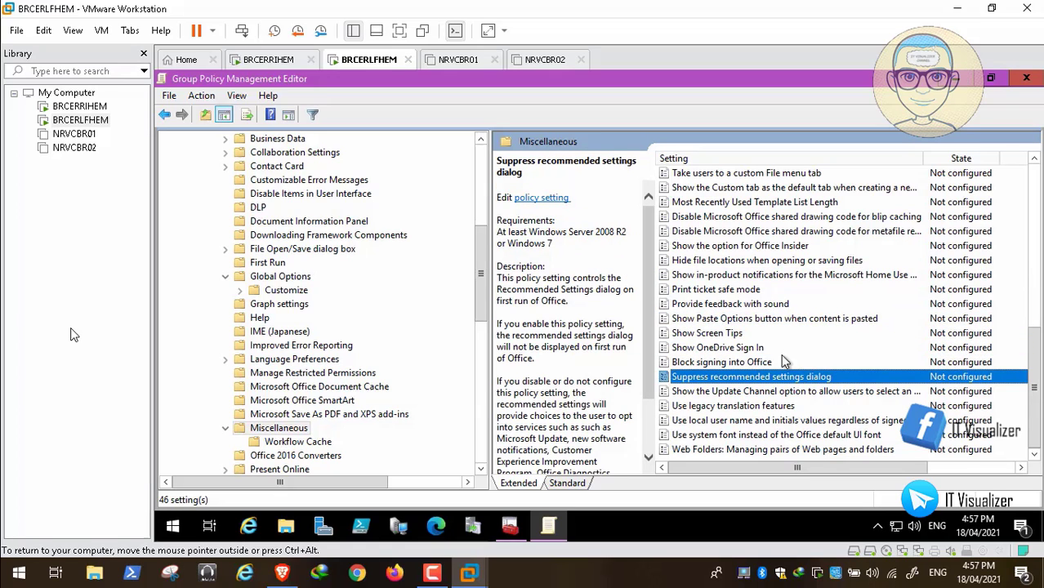
double_click(764, 348)
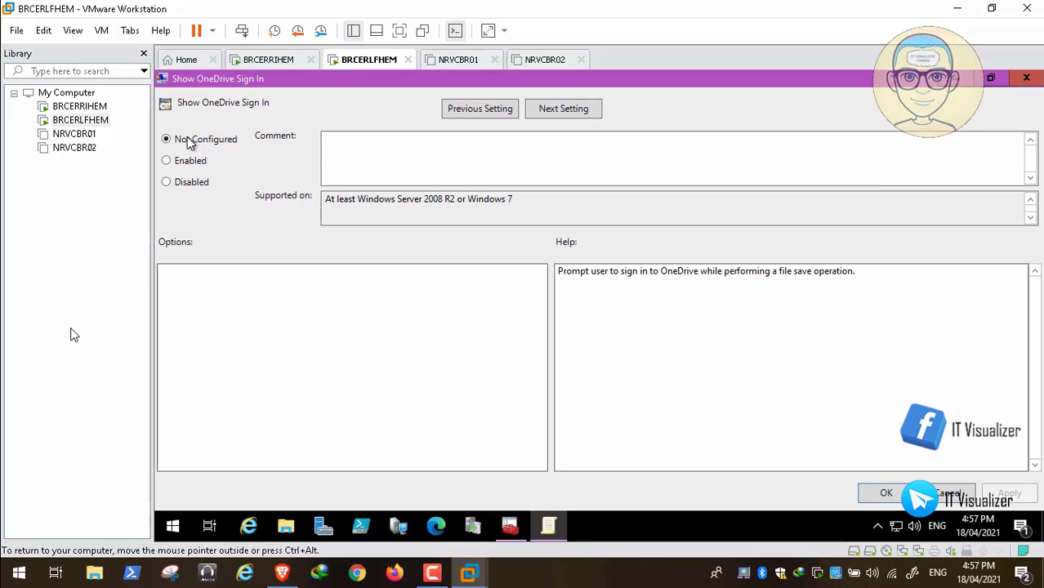
click(185, 163)
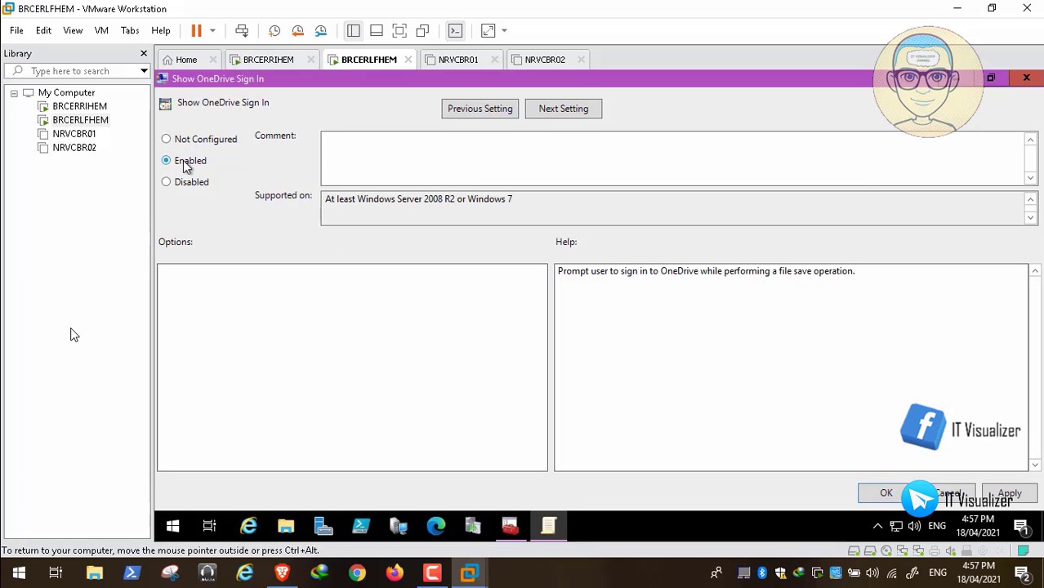
click(172, 182)
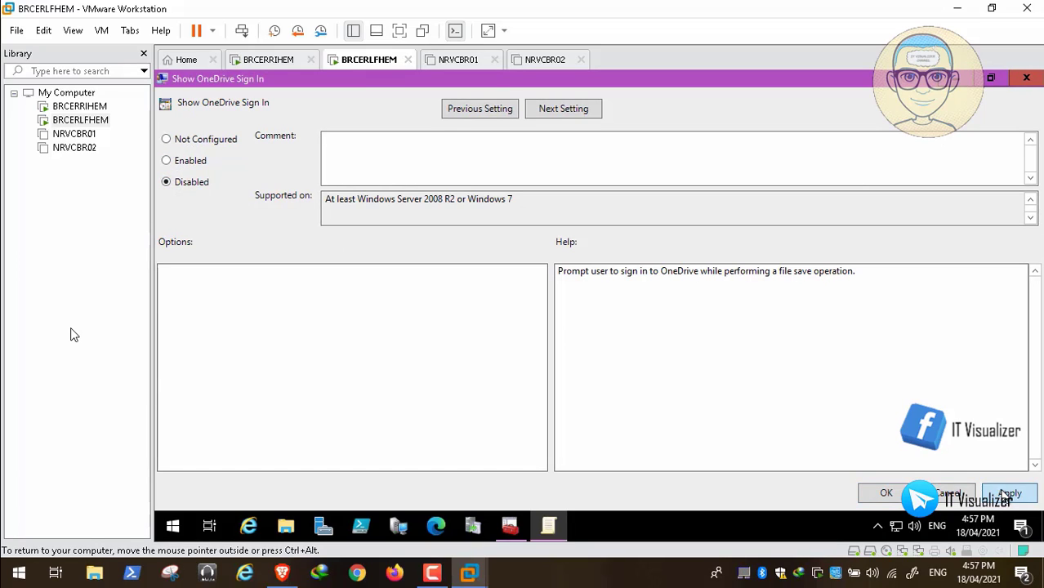
click(998, 493)
click(886, 493)
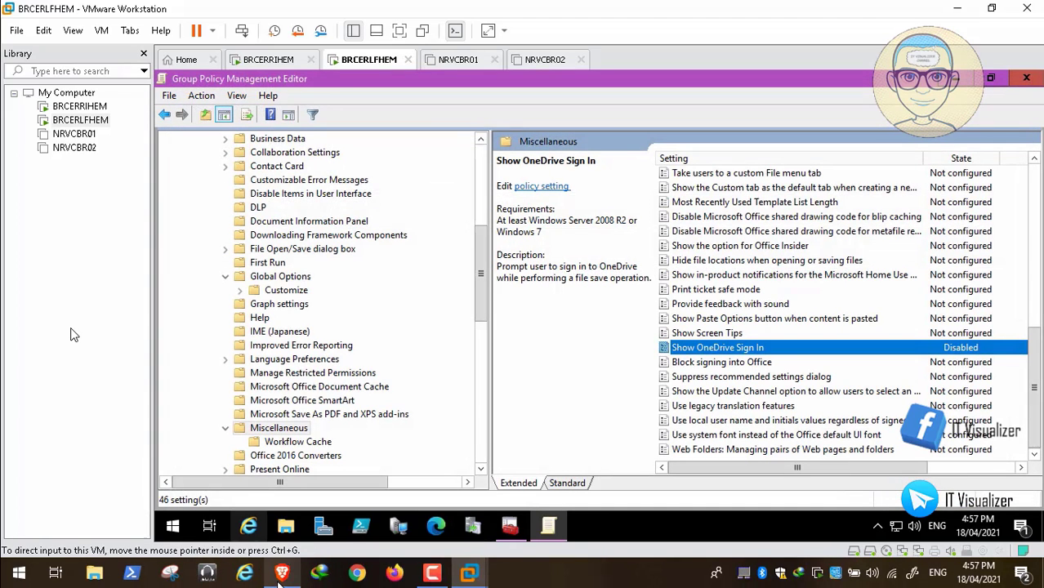
click(280, 575)
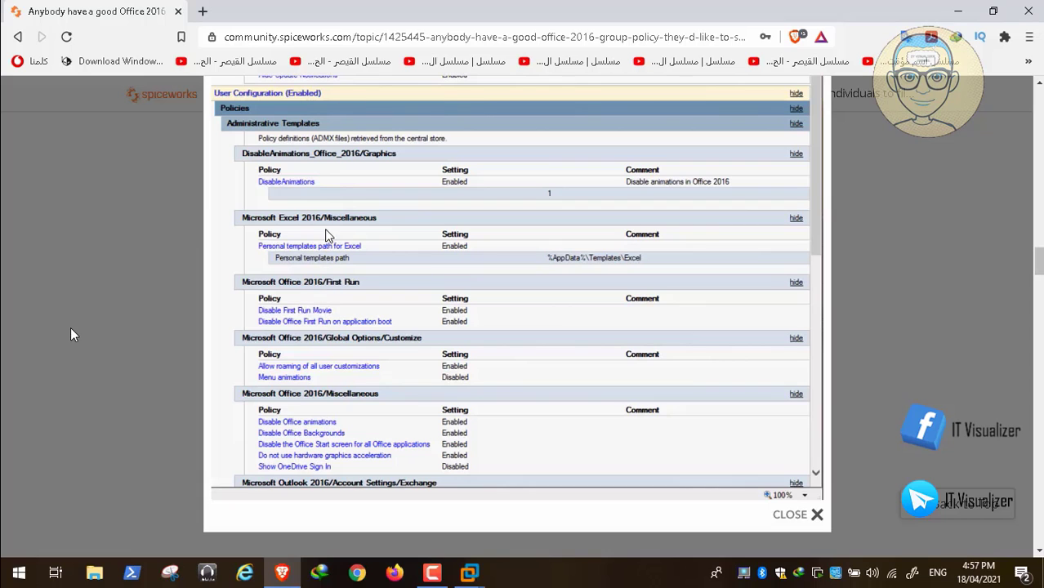
- Go to Microsoft Excel 2016 > Miscellaneous and enable Personal templates path for Excel
click(469, 574)
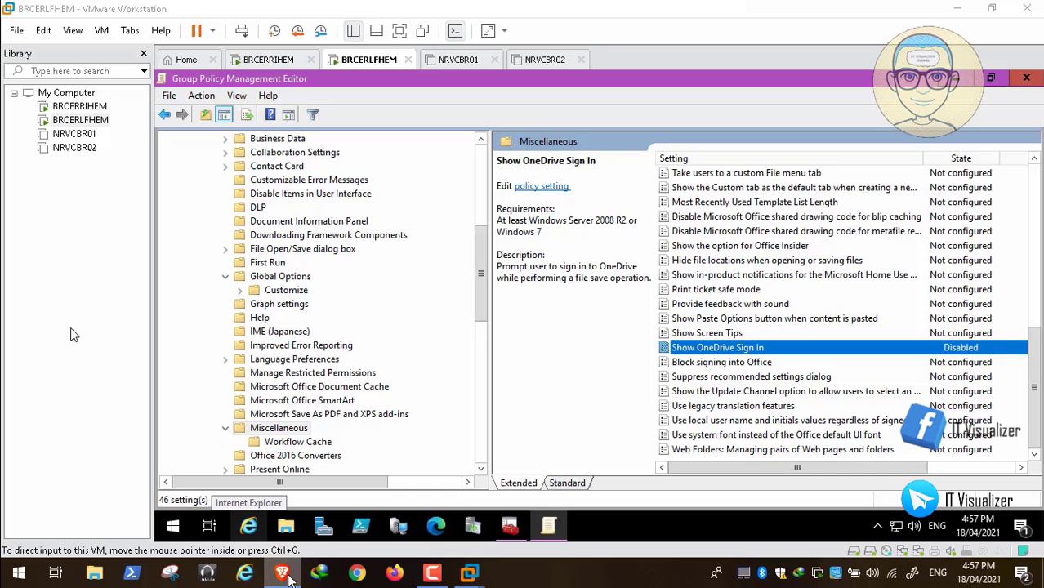
click(226, 276)
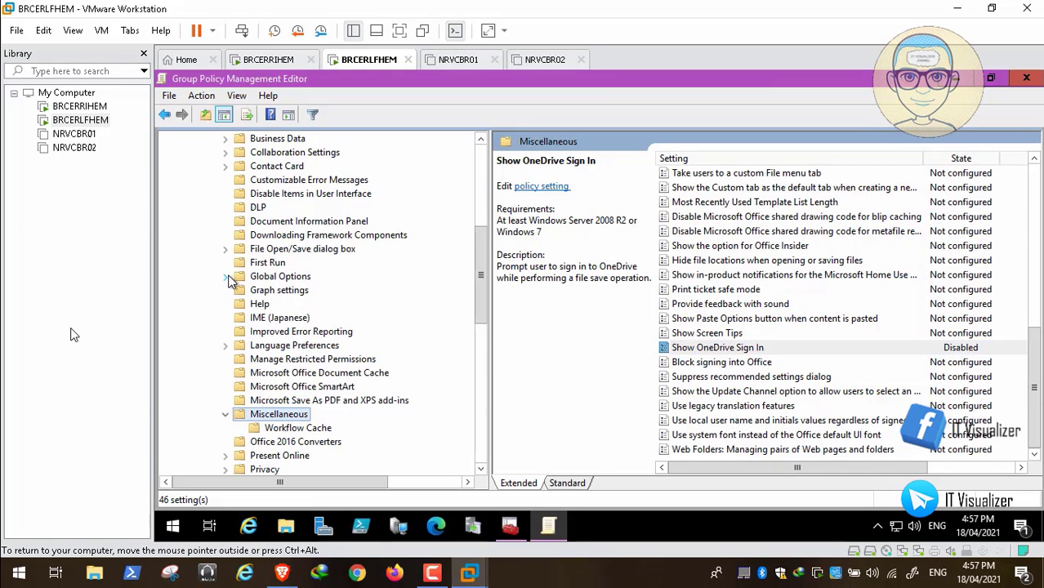
click(482, 201)
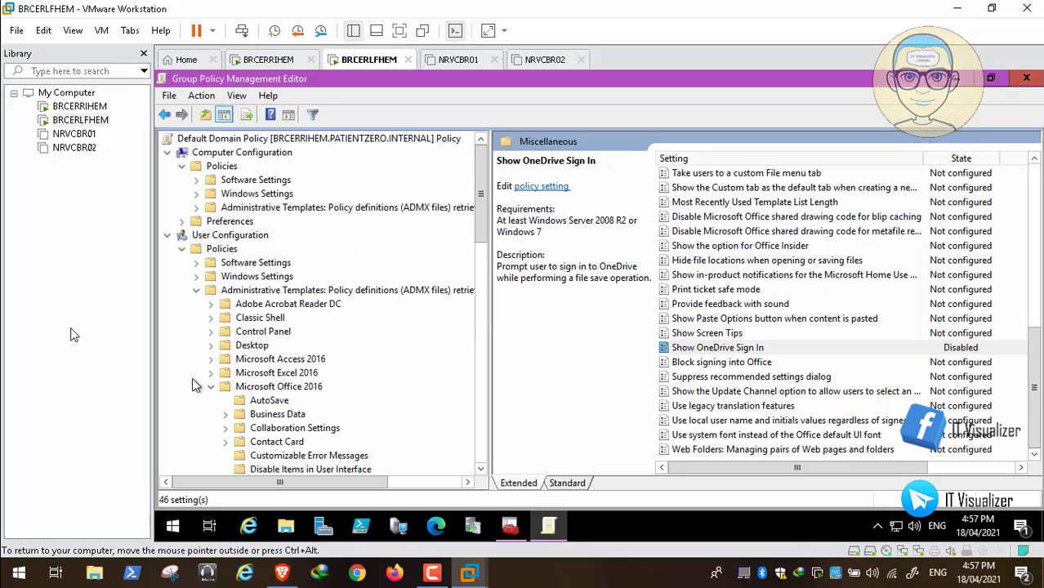
click(211, 386)
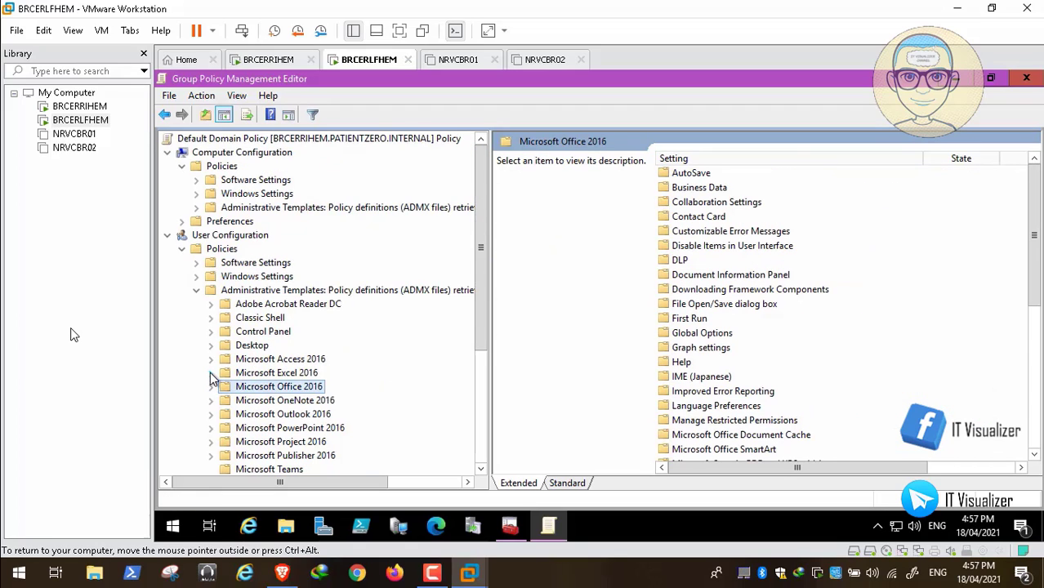
click(211, 373)
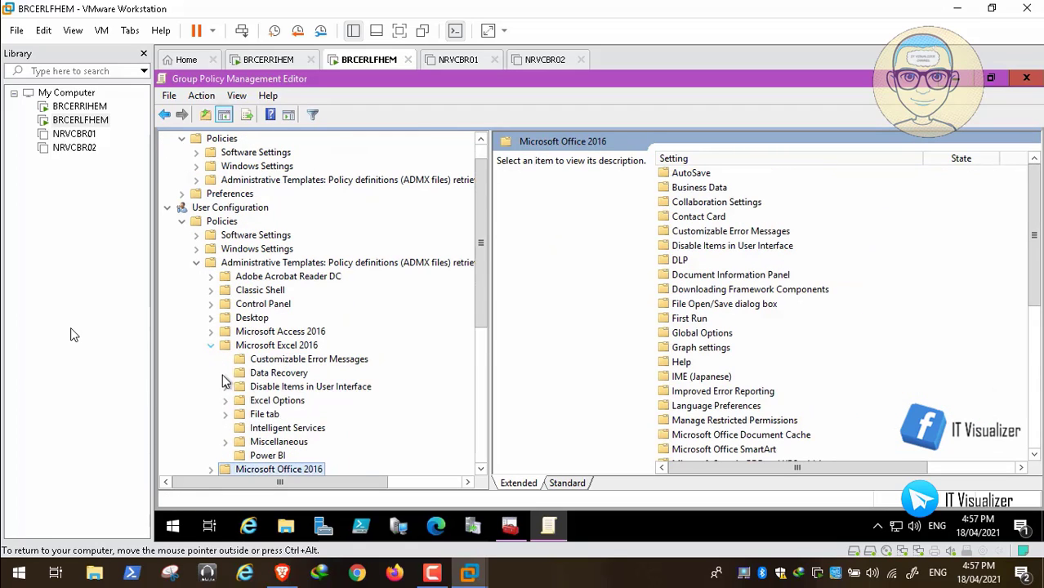
click(282, 445)
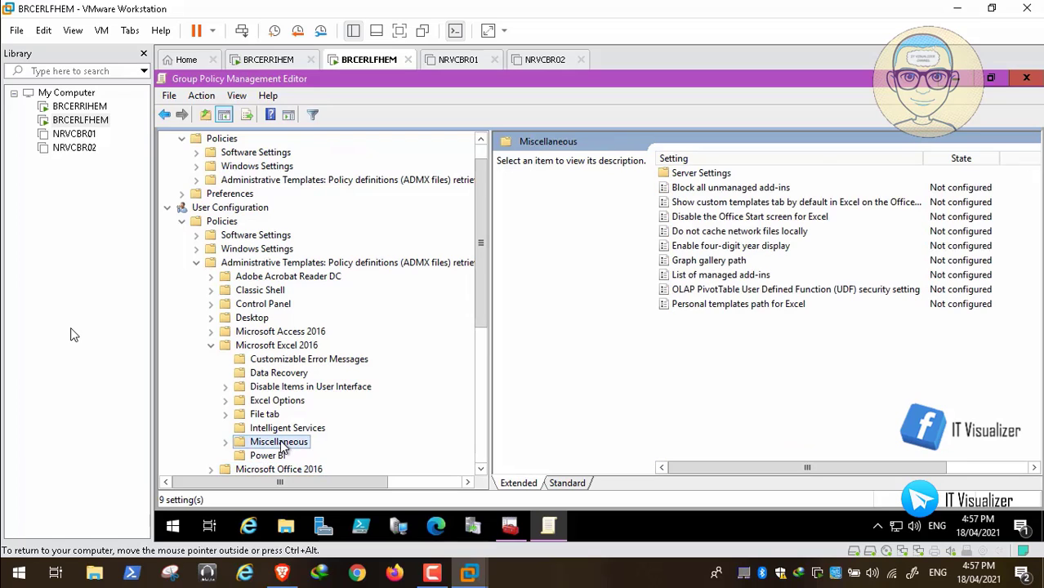
double_click(734, 304)
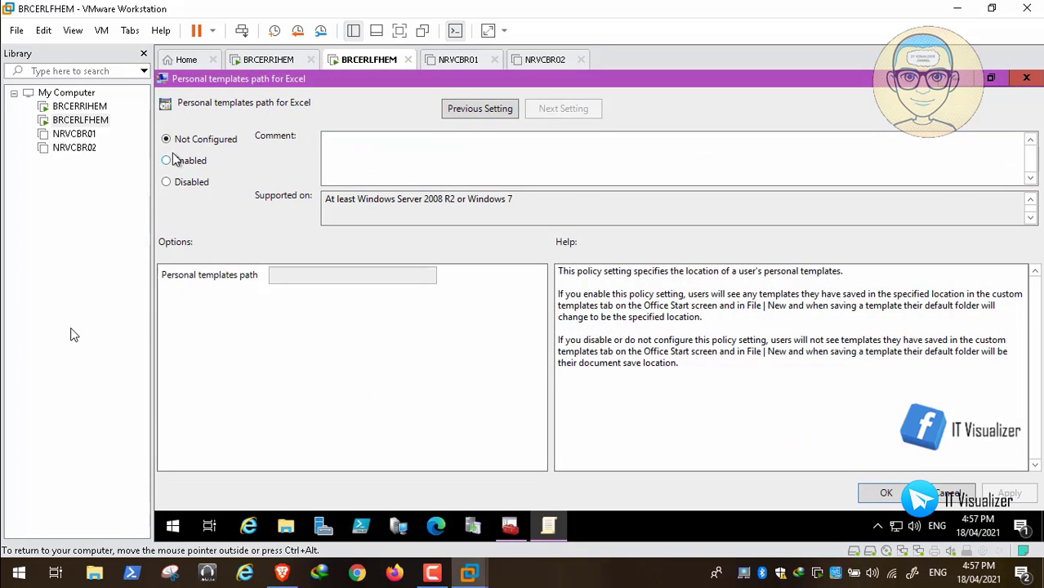
click(174, 161)
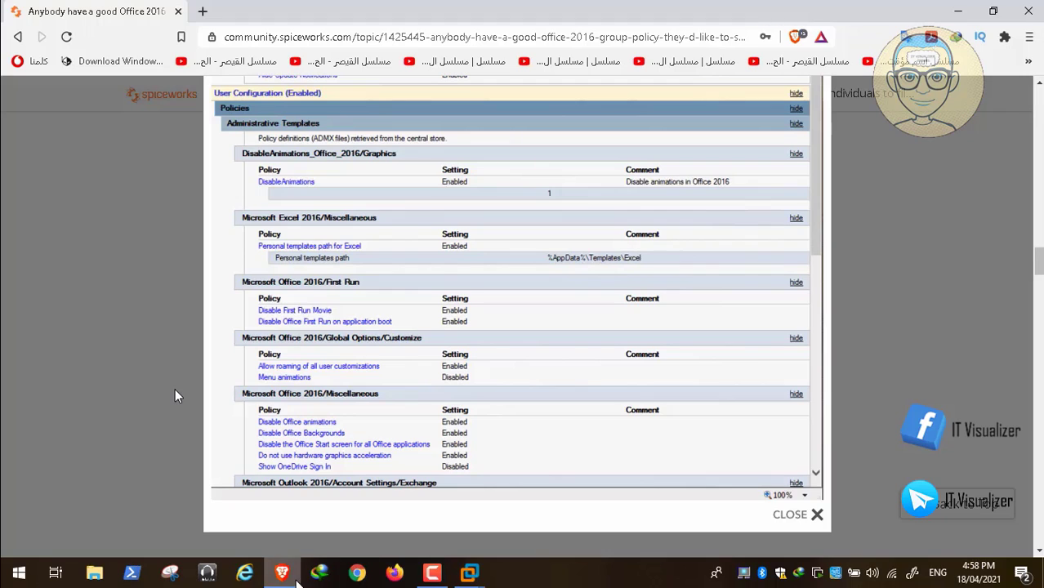
- Enter %AppData%\Templates\Excel as the Excel personal templates path and apply it
click(291, 579)
click(313, 276)
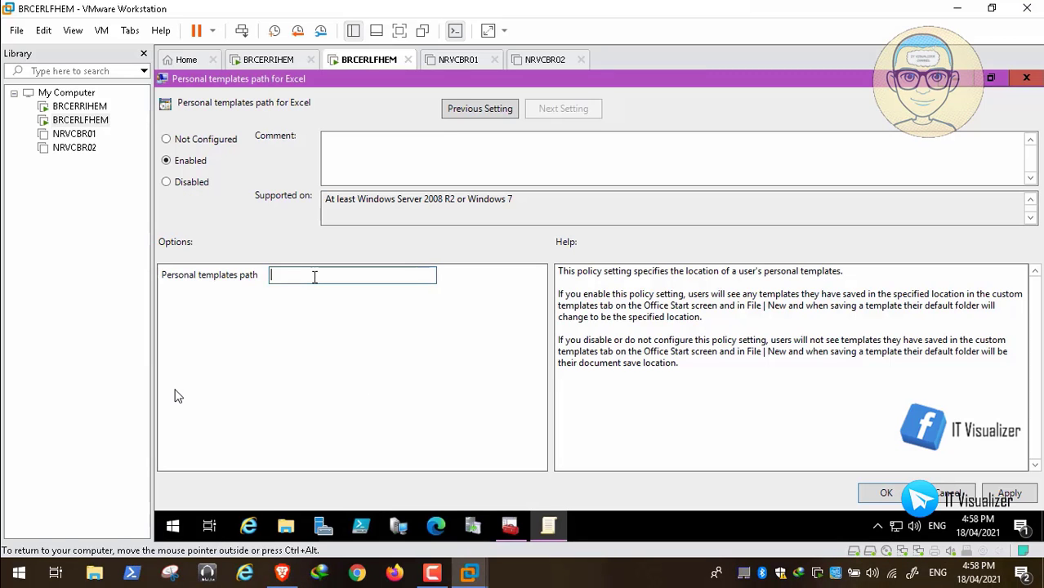
text(%)
mouse_move(90, 555)
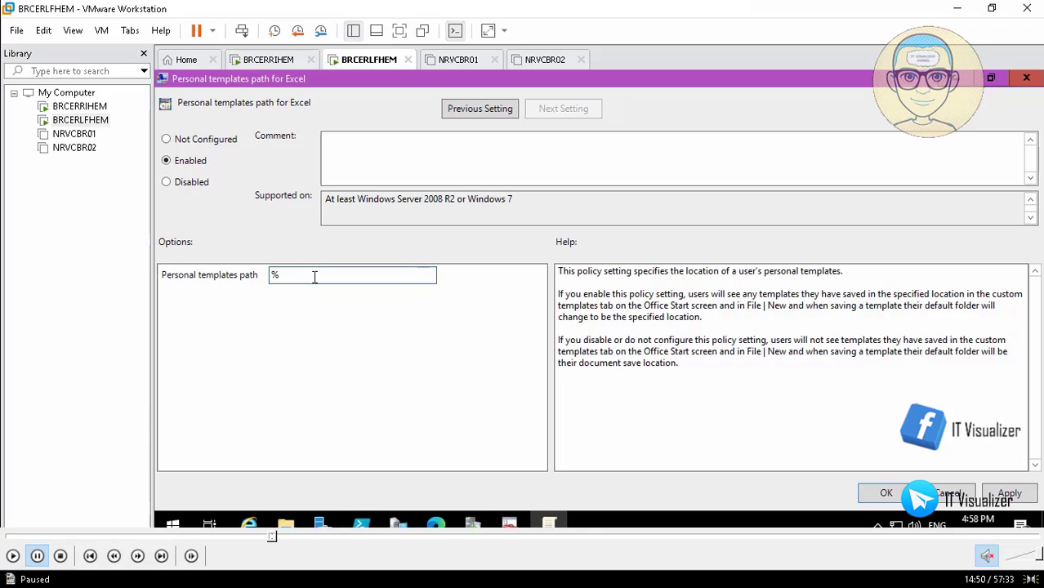
click(12, 556)
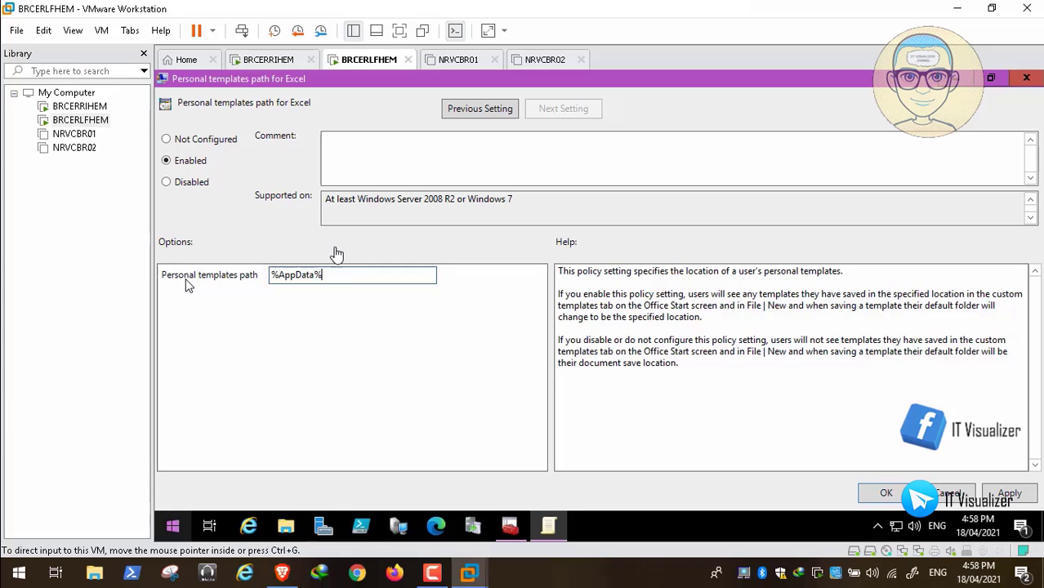
click(337, 275)
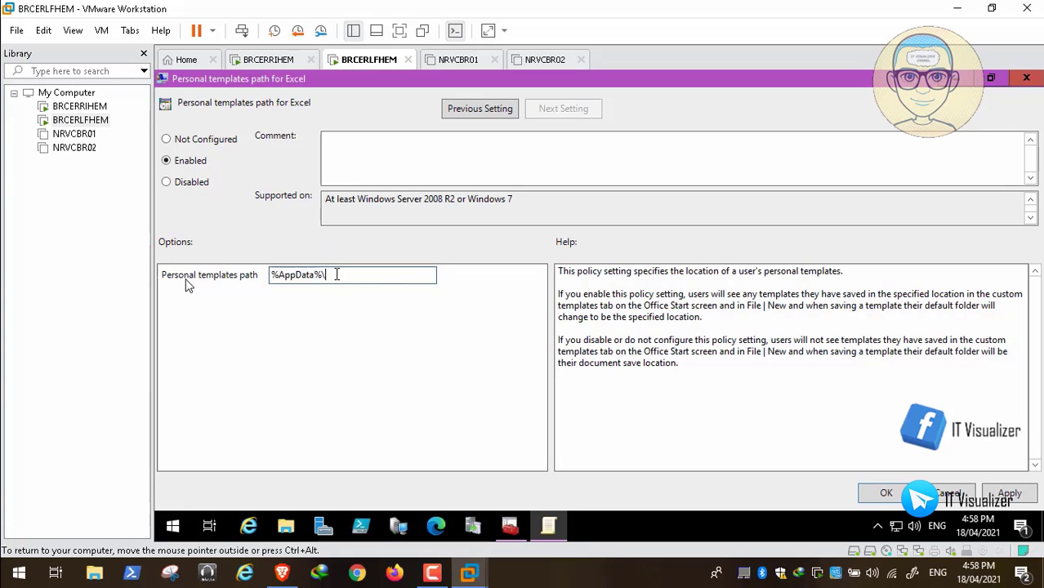
text(\Templates\Excel)
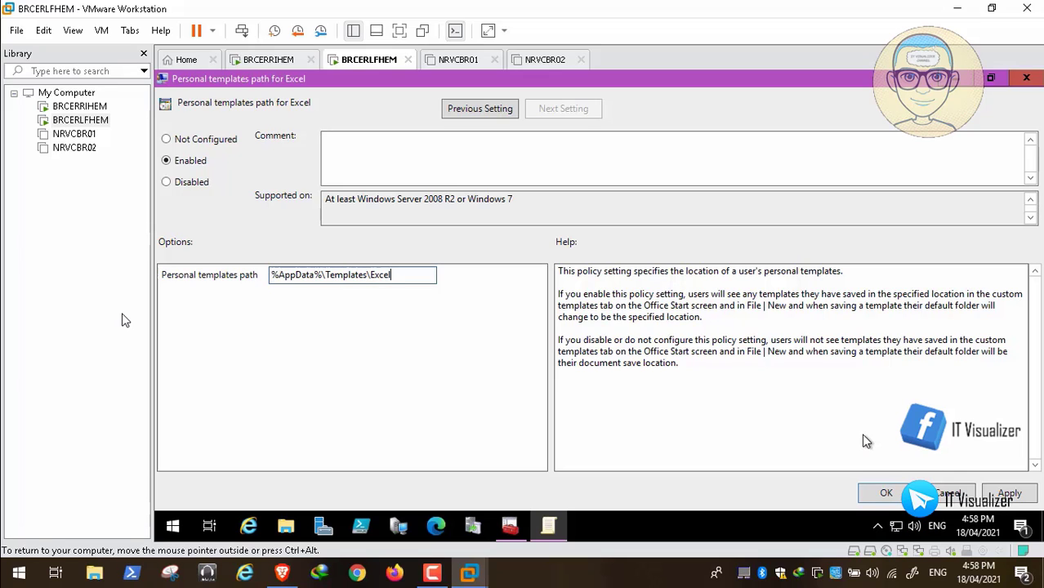
click(1012, 493)
click(886, 493)
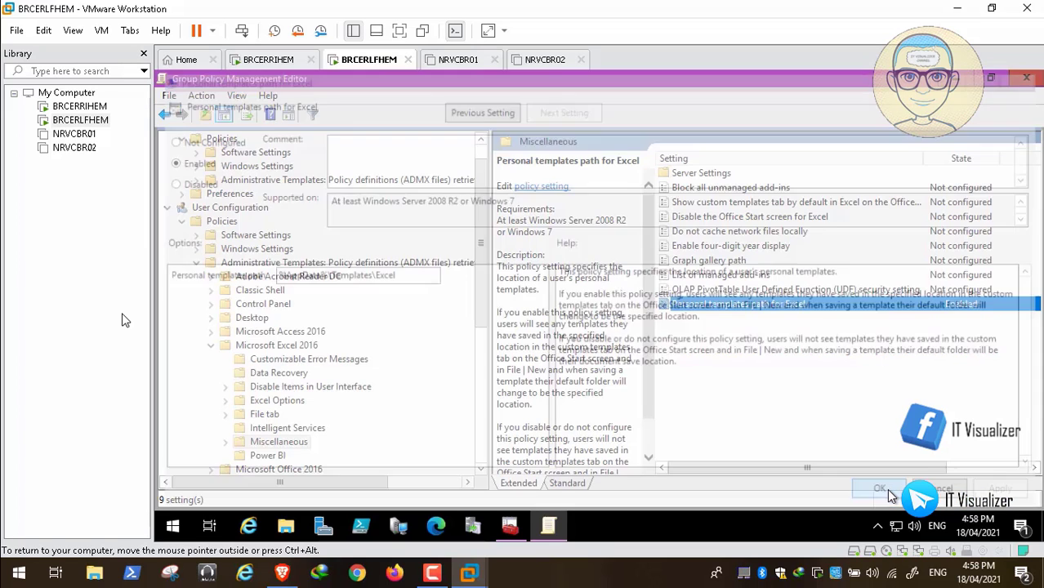
click(281, 572)
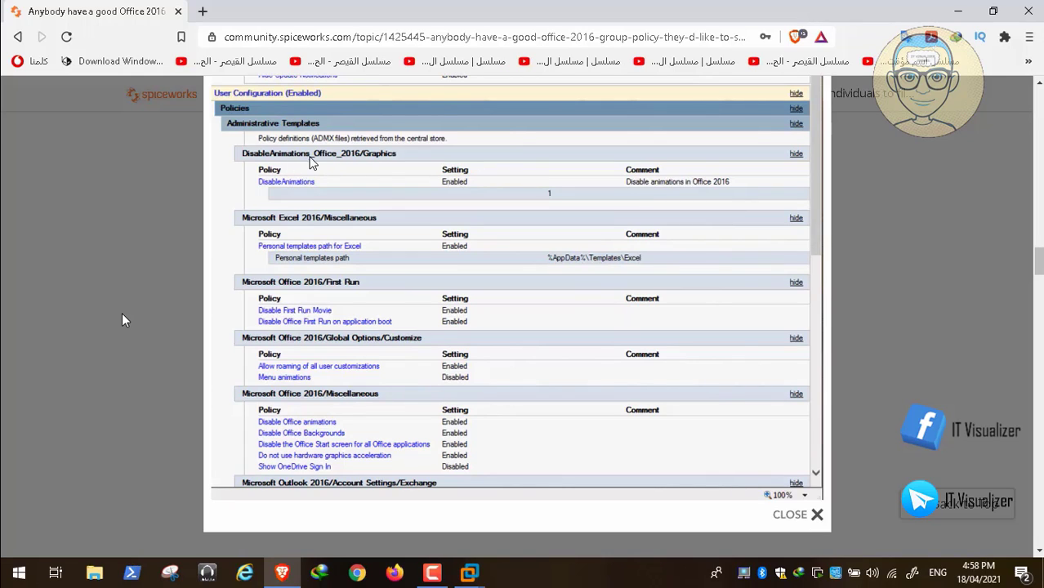
- Skip the walkthrough video ahead in stages to about 19:30, at the Outlook Exchange policies
mouse_move(281, 555)
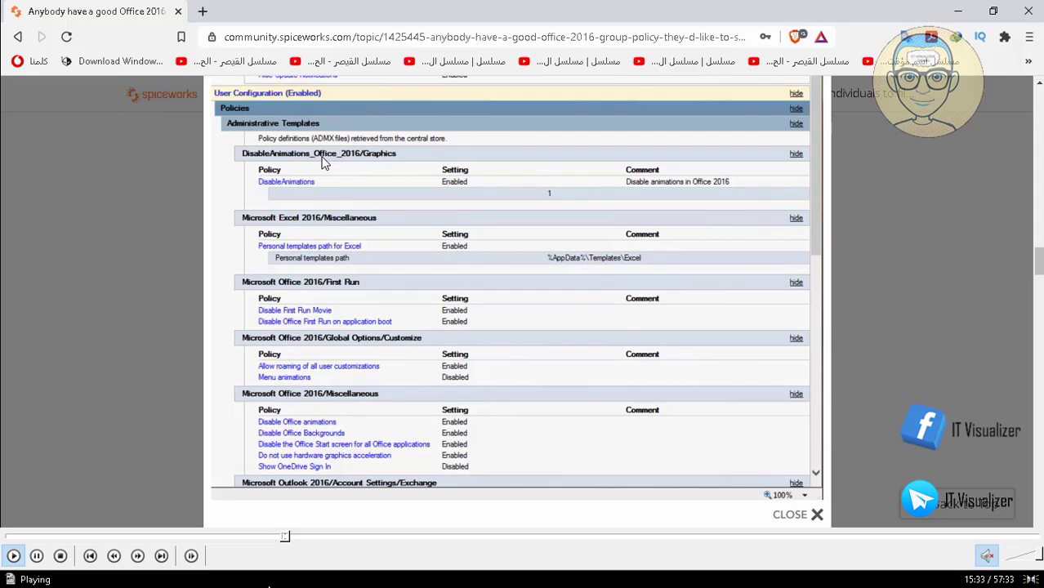
click(290, 537)
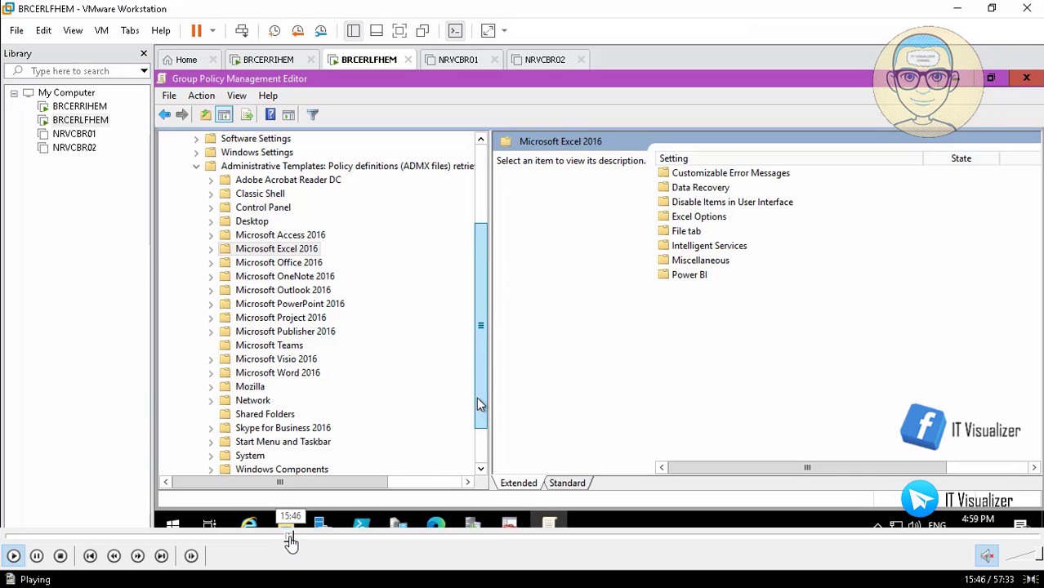
click(295, 537)
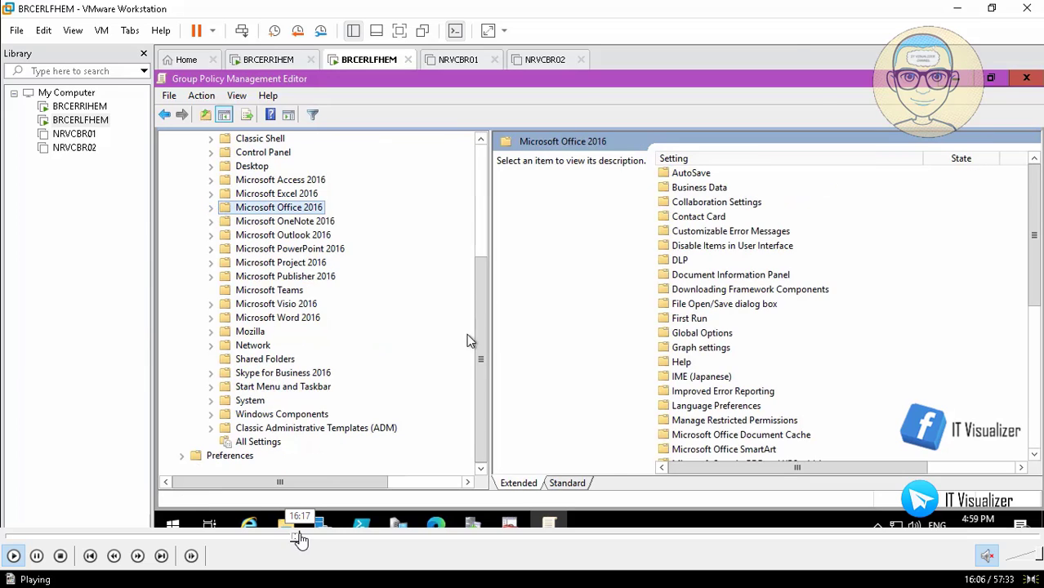
click(300, 538)
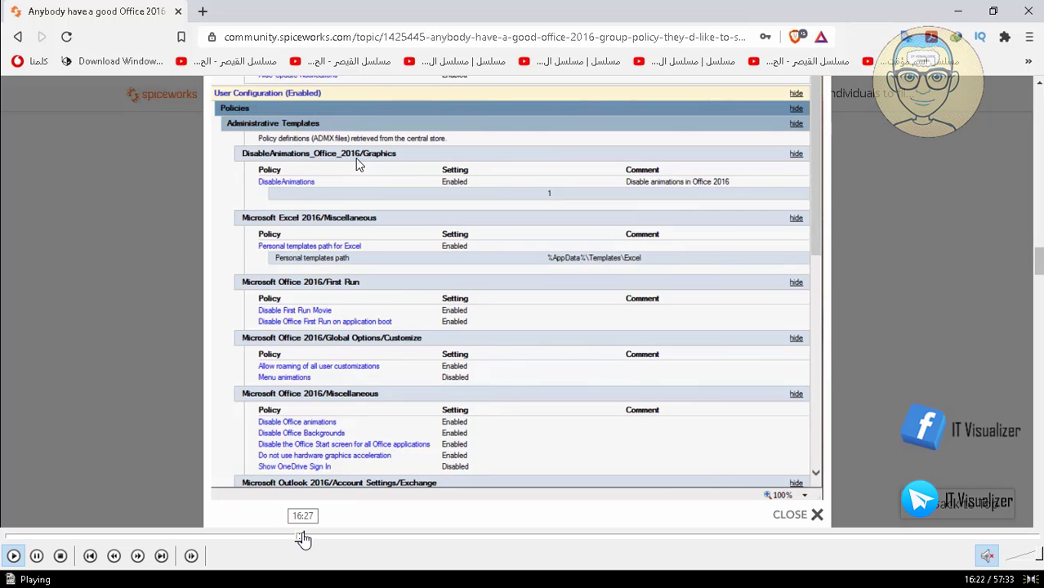
click(303, 538)
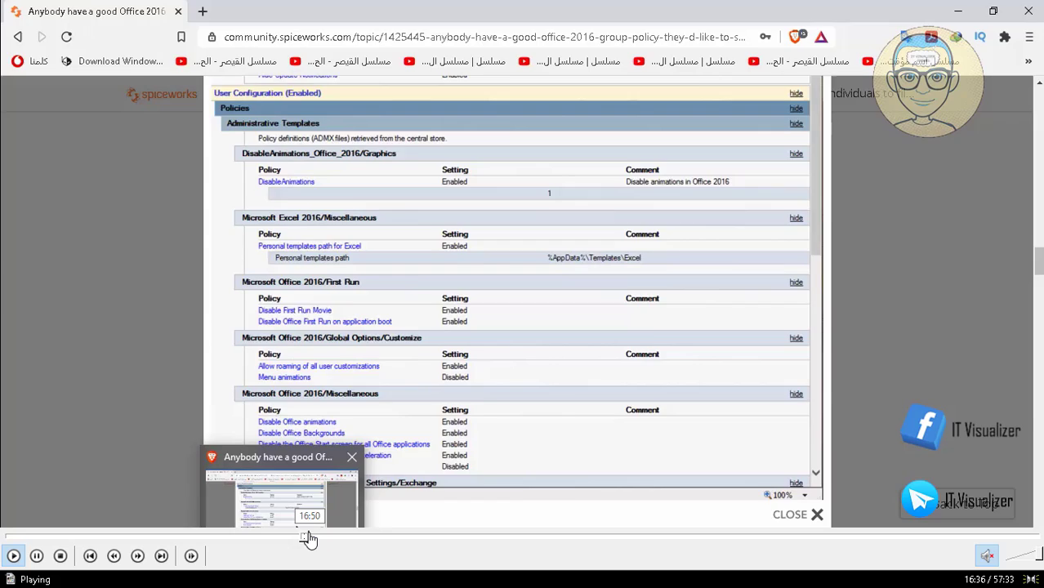
click(309, 537)
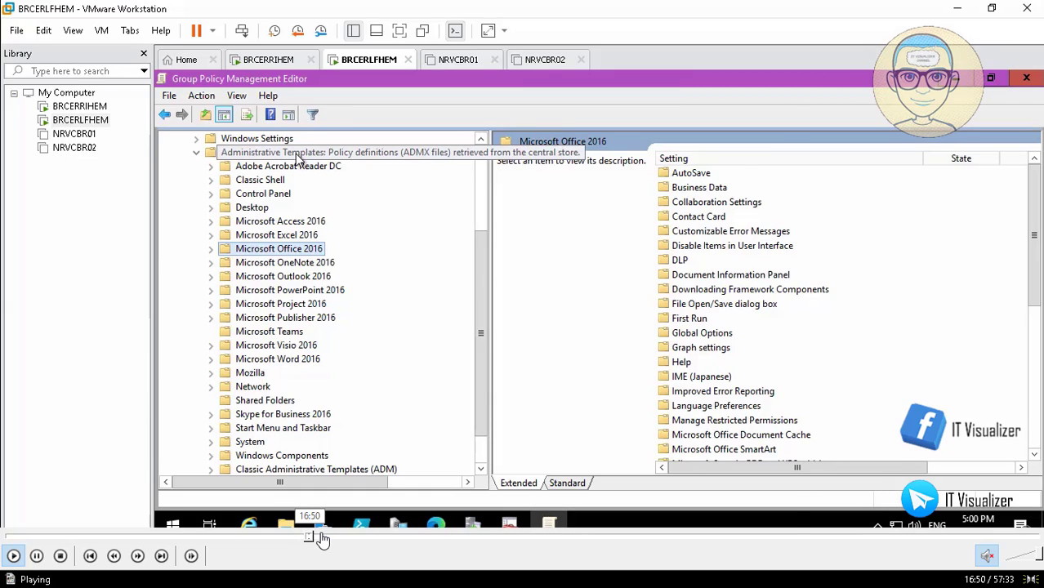
click(322, 538)
click(330, 538)
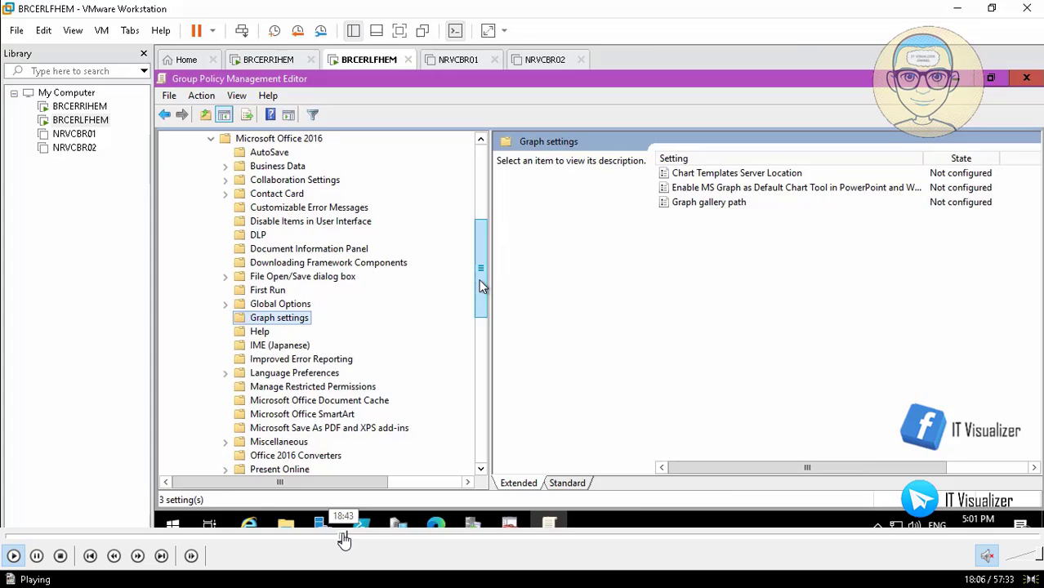
click(343, 537)
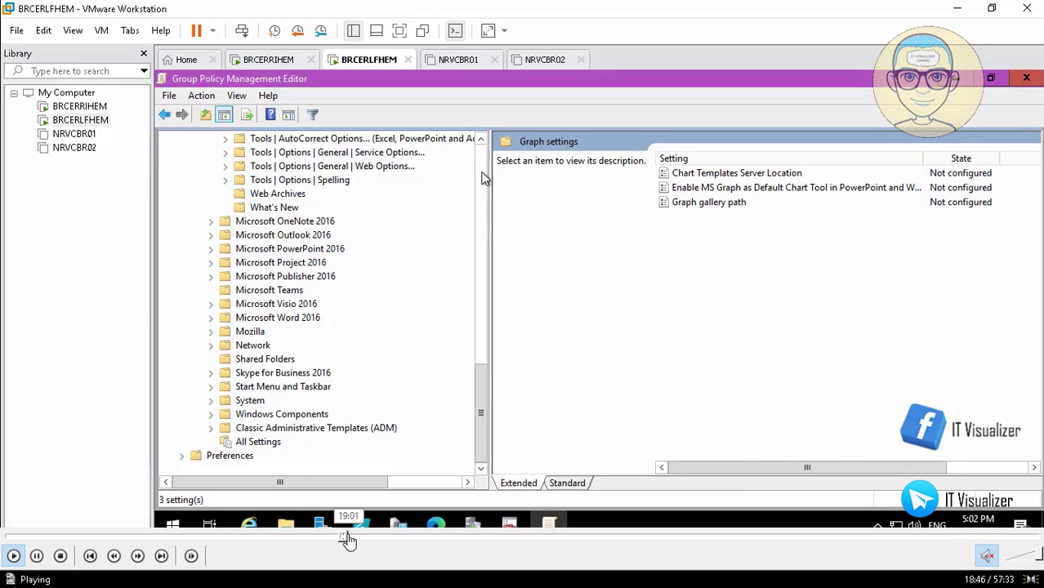
click(348, 538)
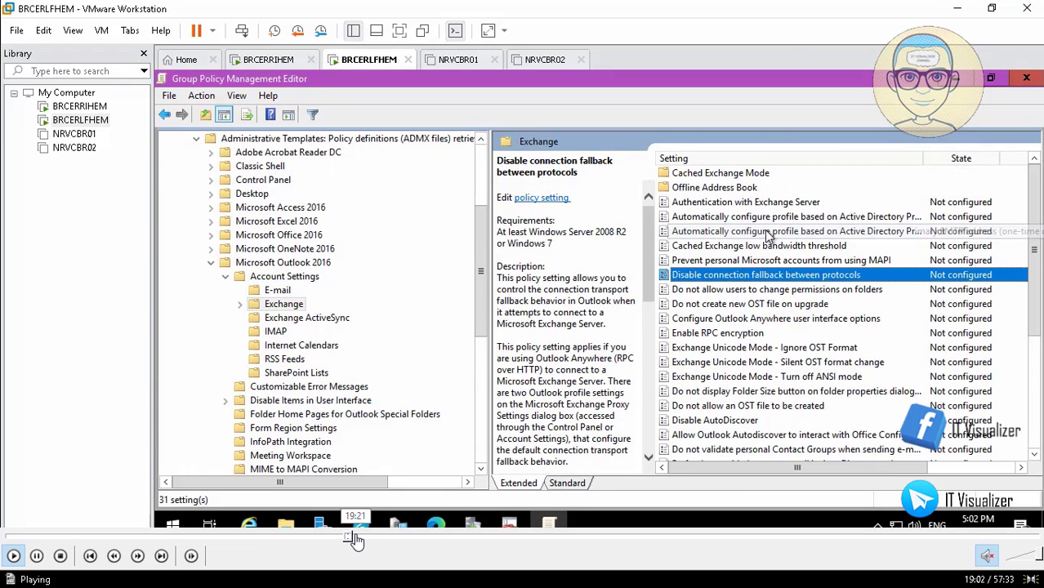
click(357, 538)
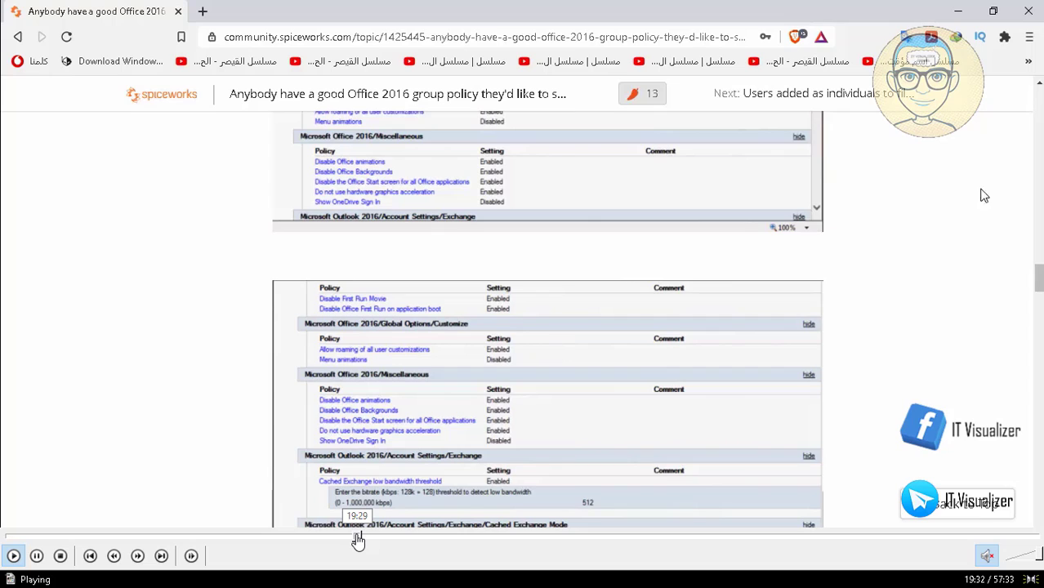
- Pause the walkthrough at 19:34 and return the video to windowed mode
click(37, 558)
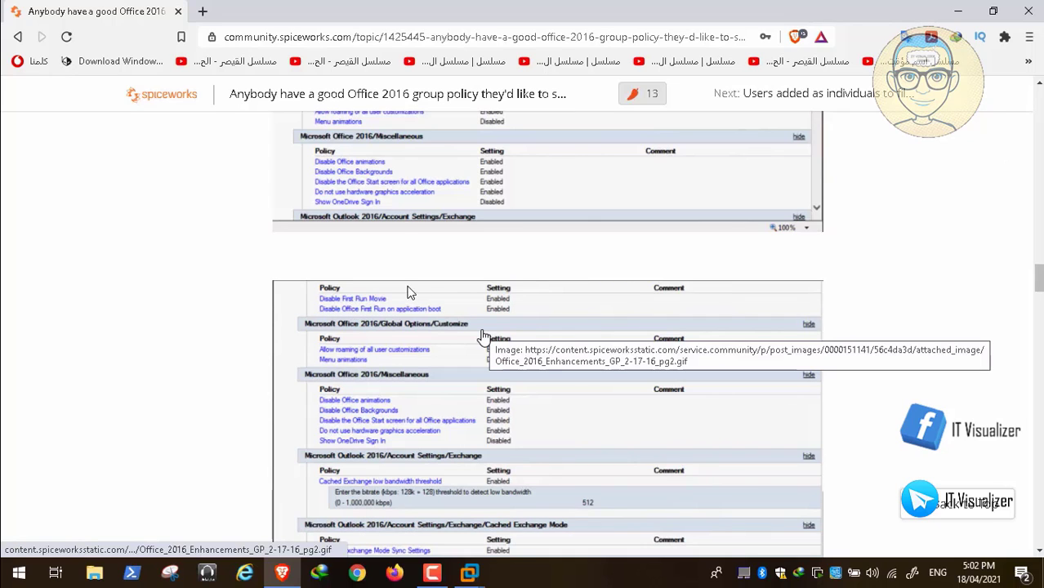
double_click(327, 302)
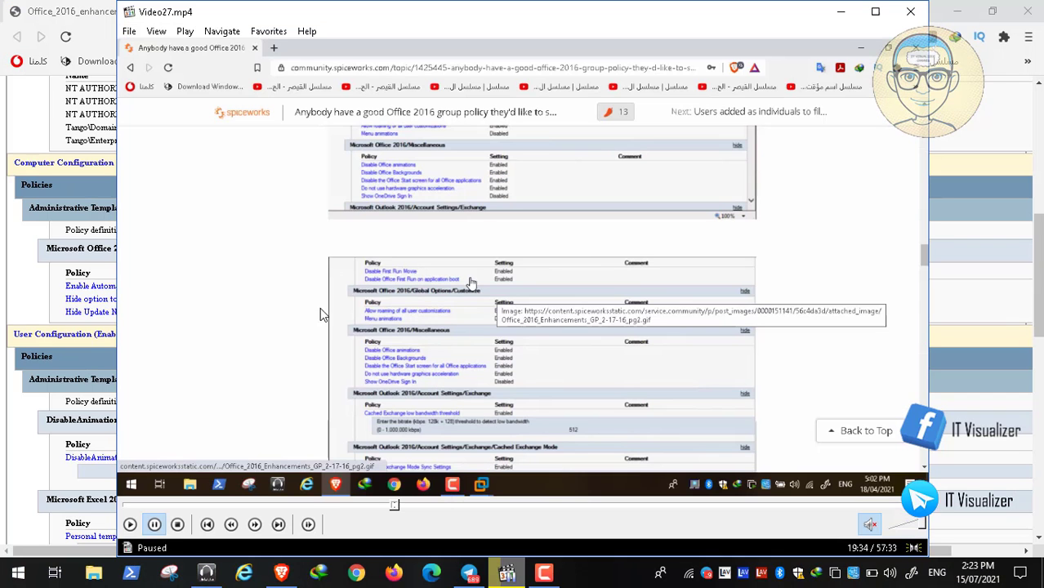
- Pause the screen recording and dismiss the Windows update notification
click(544, 576)
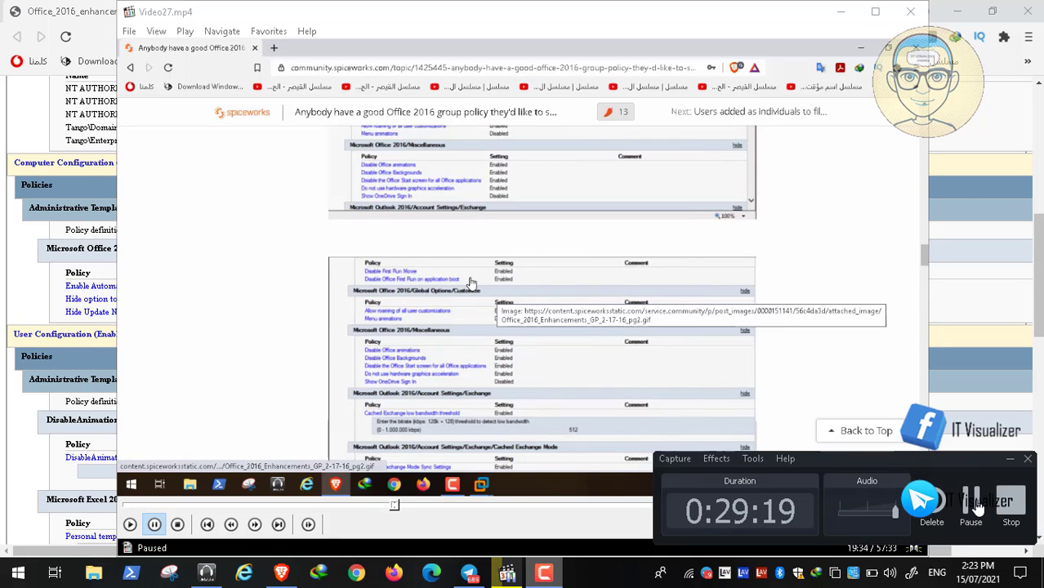
click(972, 506)
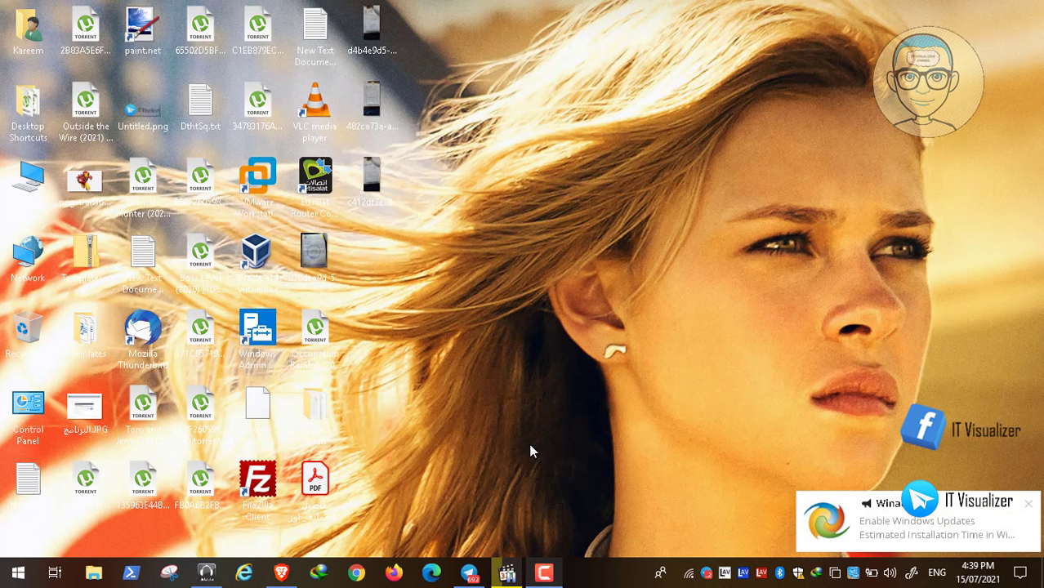
click(1030, 504)
- Bring back the Video27.mp4 player, make it full screen and resume playback
click(507, 574)
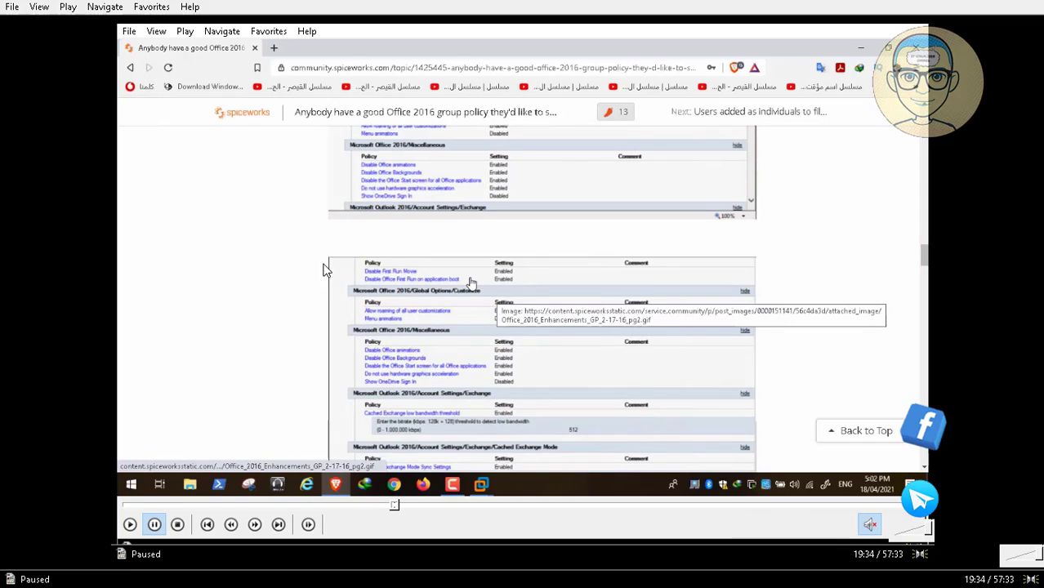
double_click(324, 268)
click(13, 560)
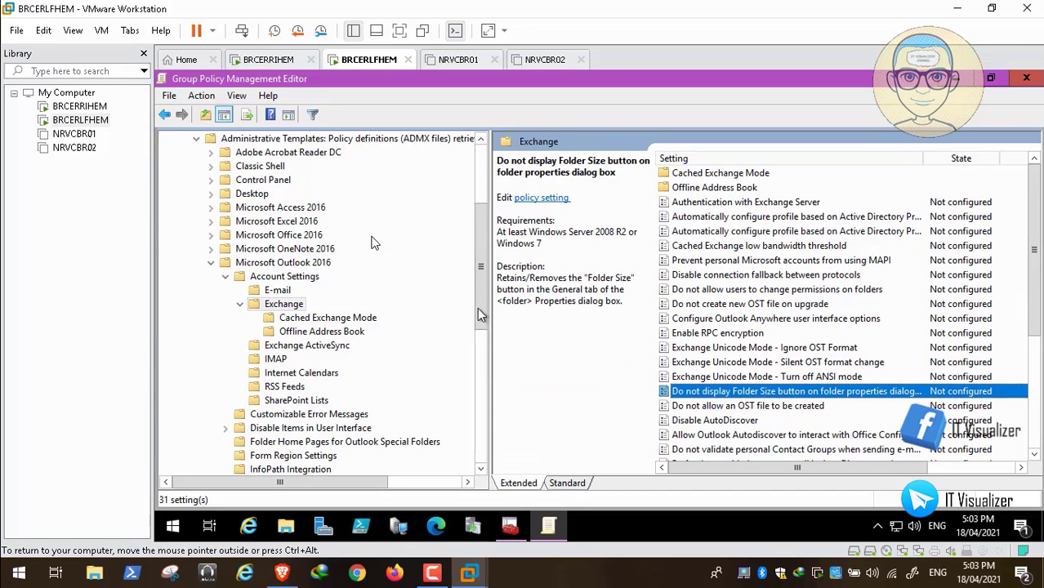
- Enlarge the second Spiceworks report image, scroll to its Outlook and Word sections, and window the video
click(281, 574)
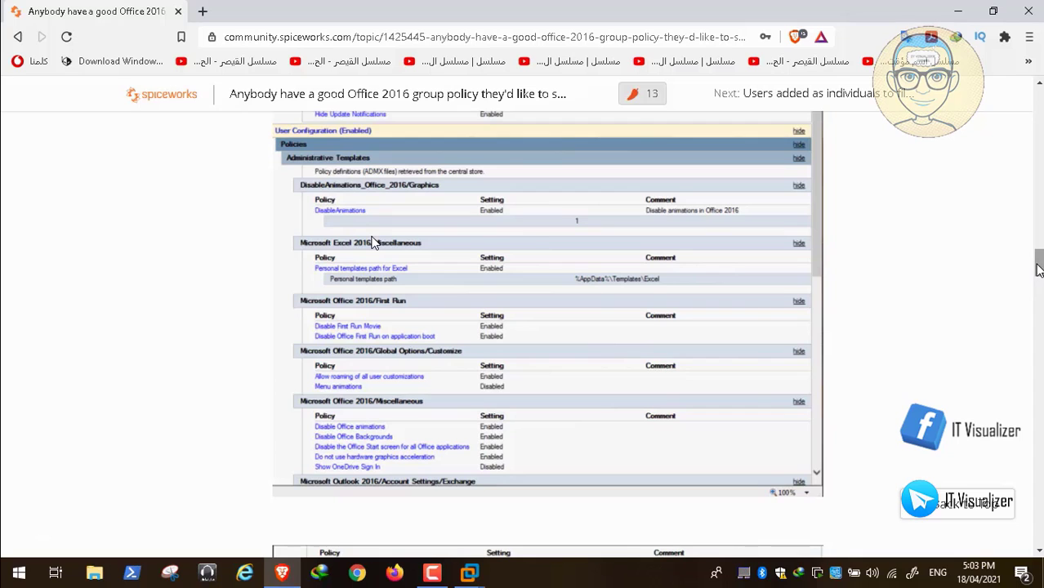
drag(1038, 270, 1038, 294)
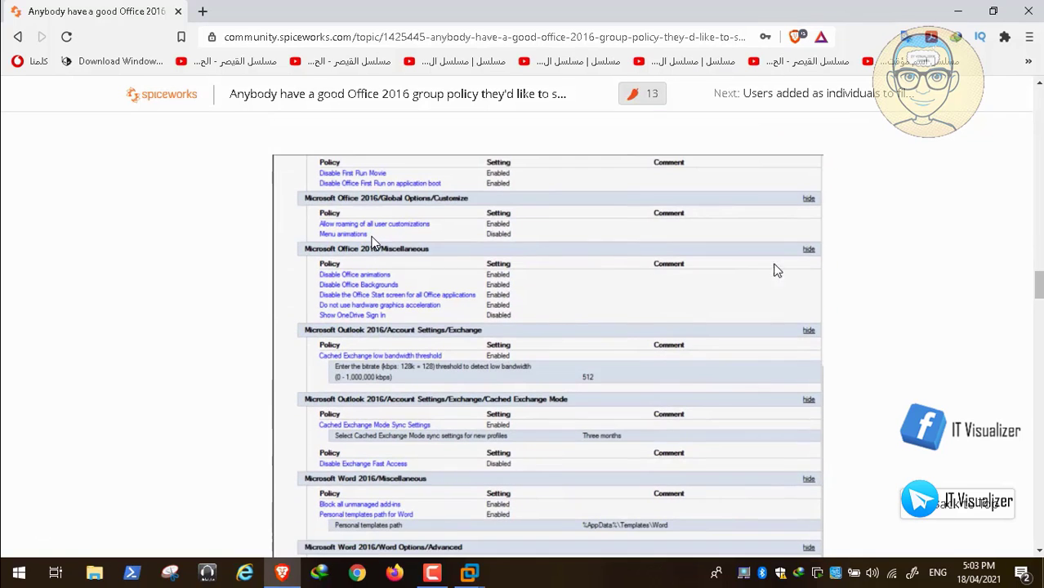
click(494, 233)
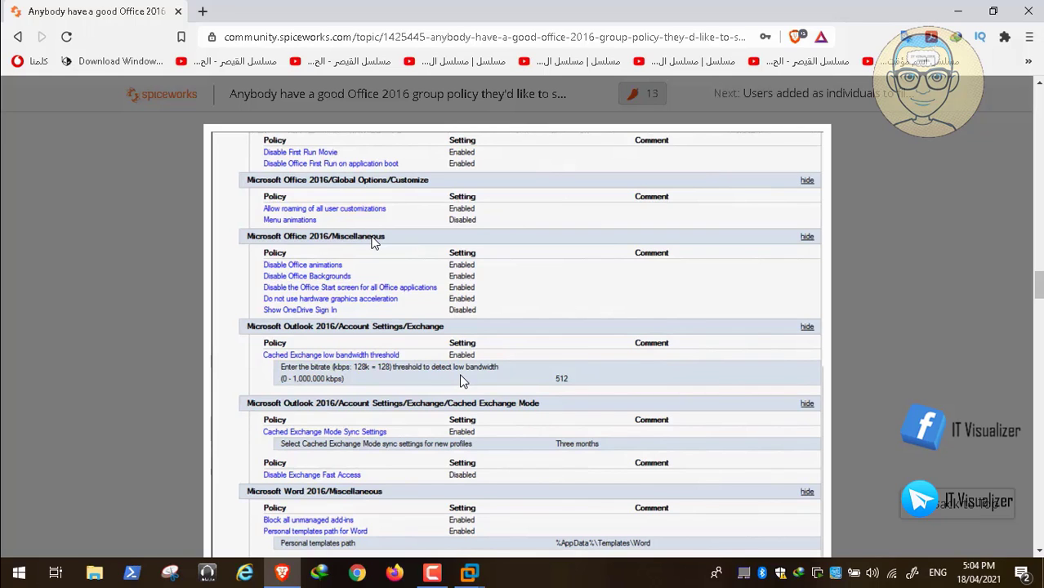
scroll(371, 242, down, 3)
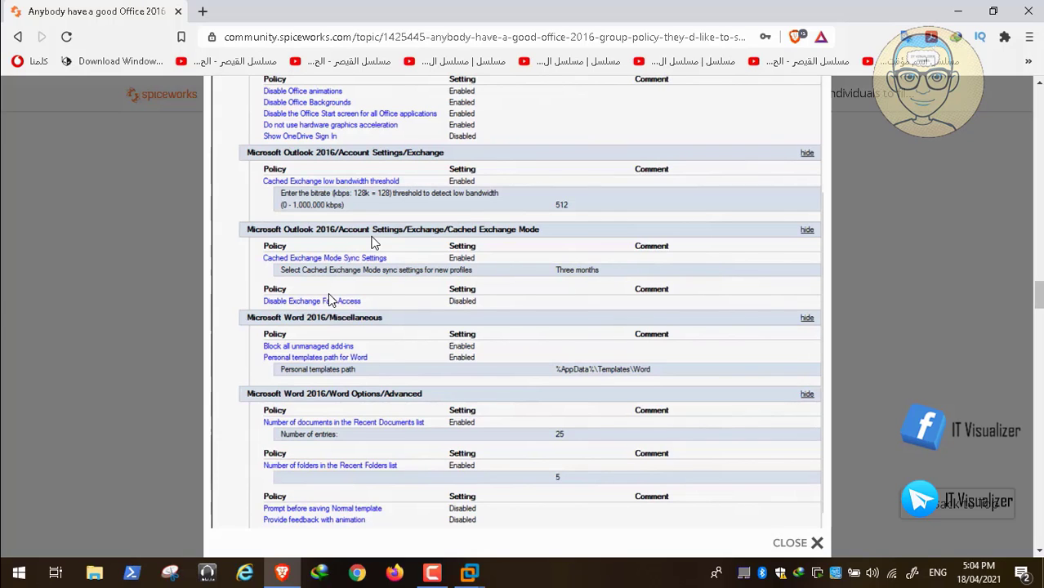
double_click(338, 269)
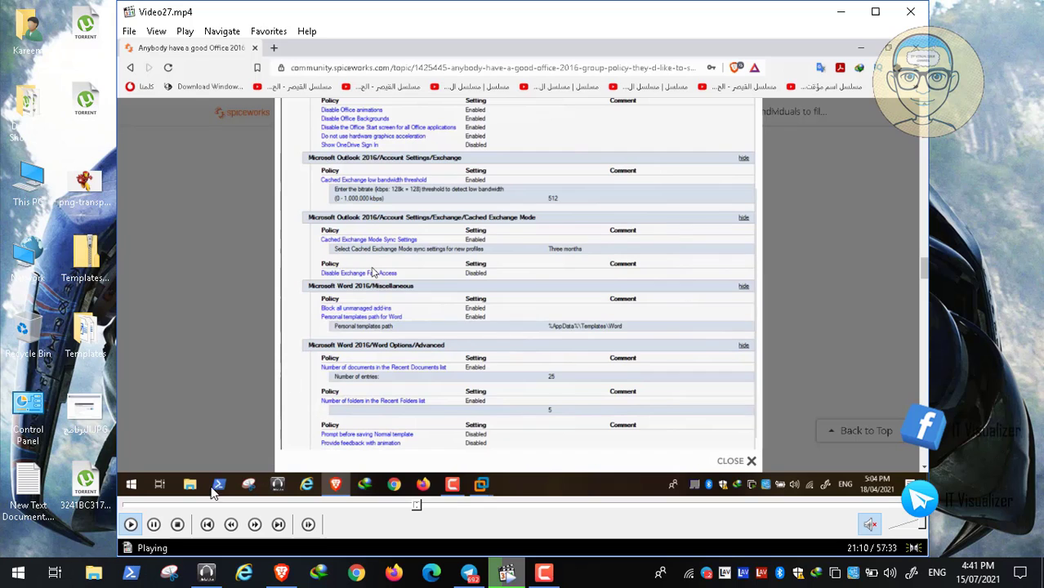
- Pause the video and read the Cached Exchange low bandwidth threshold explanation in the local GPO report
click(154, 524)
click(282, 574)
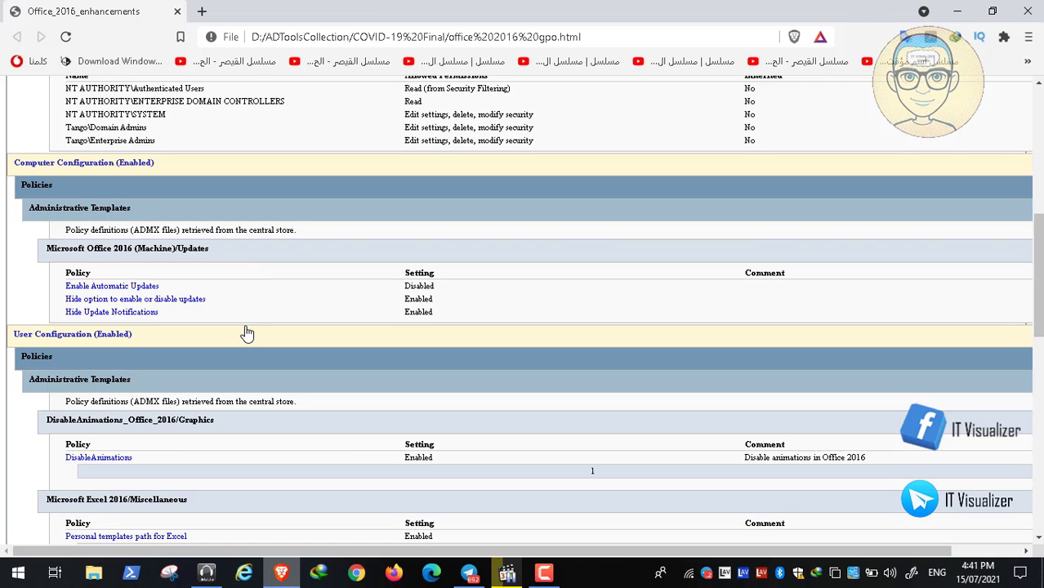
click(1038, 539)
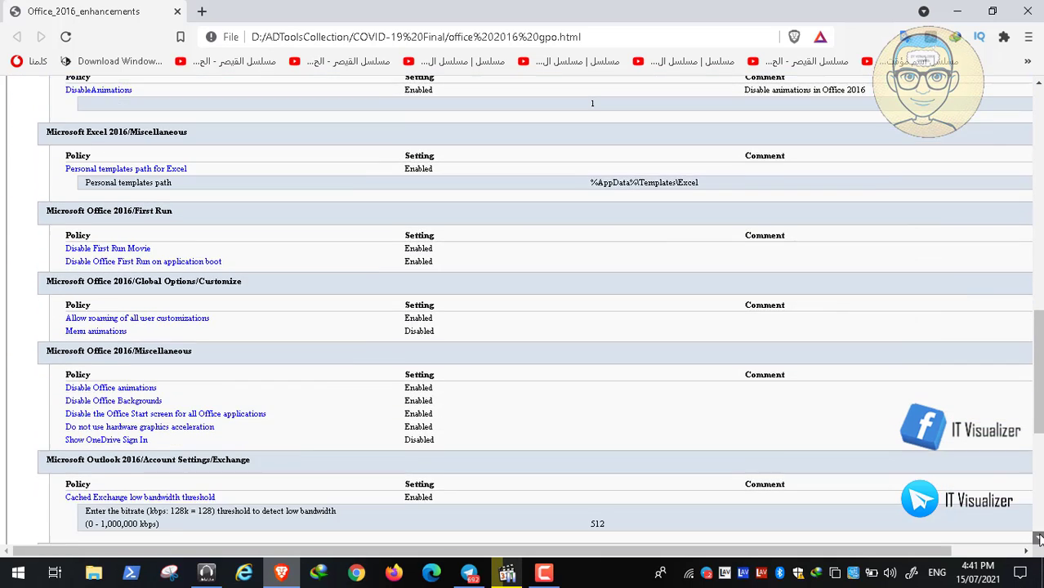
click(1038, 539)
click(1038, 539)
click(1038, 539)
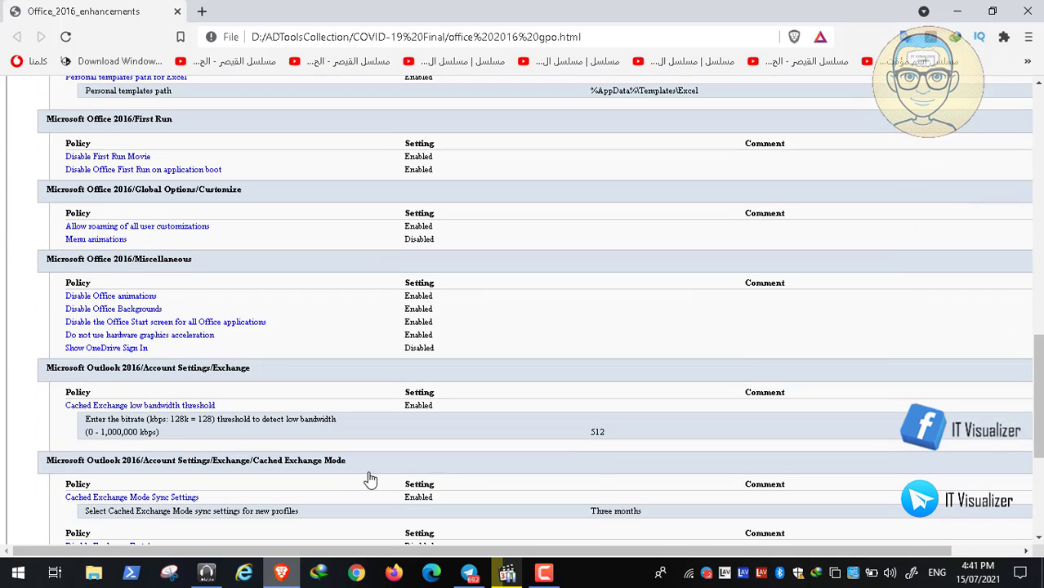
click(168, 408)
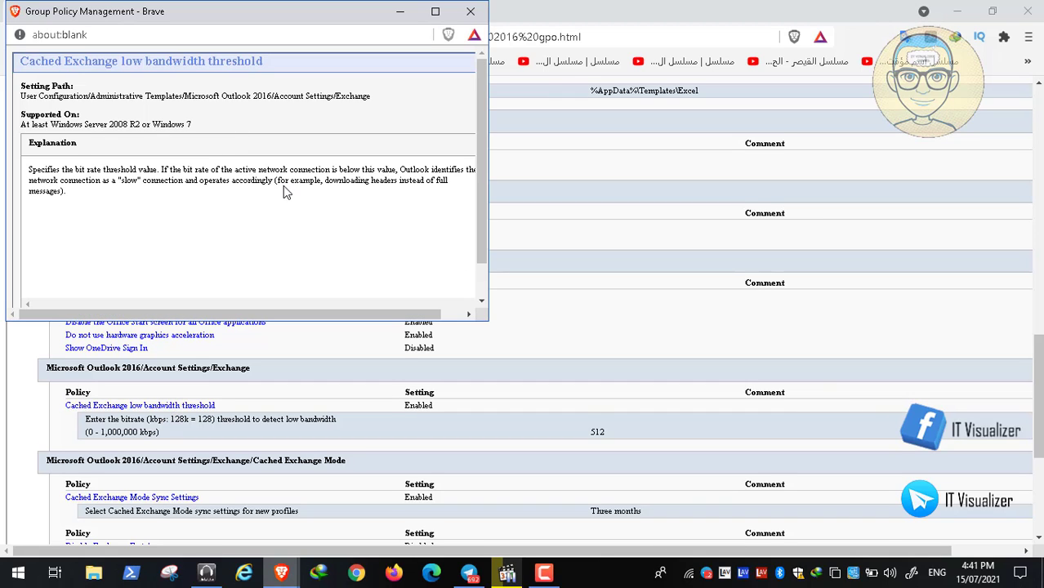
click(454, 314)
click(30, 315)
click(470, 12)
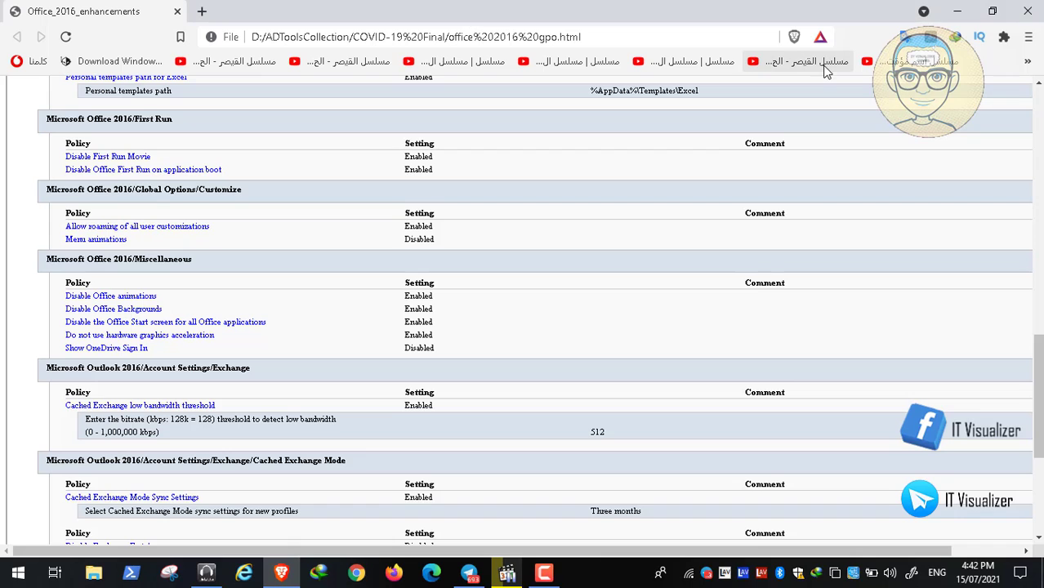
click(959, 13)
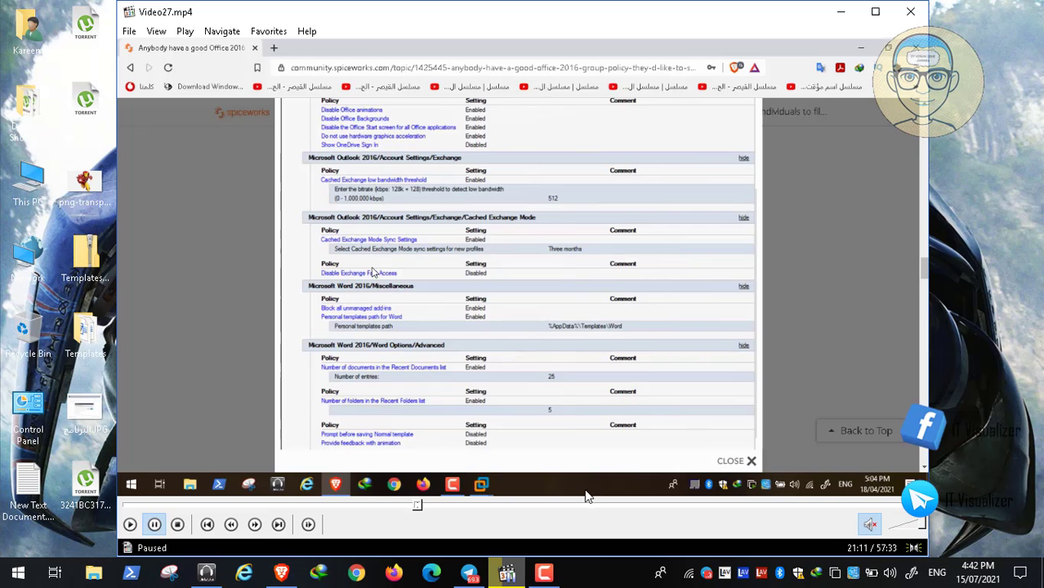
- Return Video27.mp4 to full screen and let it play on to the Outlook 2016 Exchange settings
double_click(486, 396)
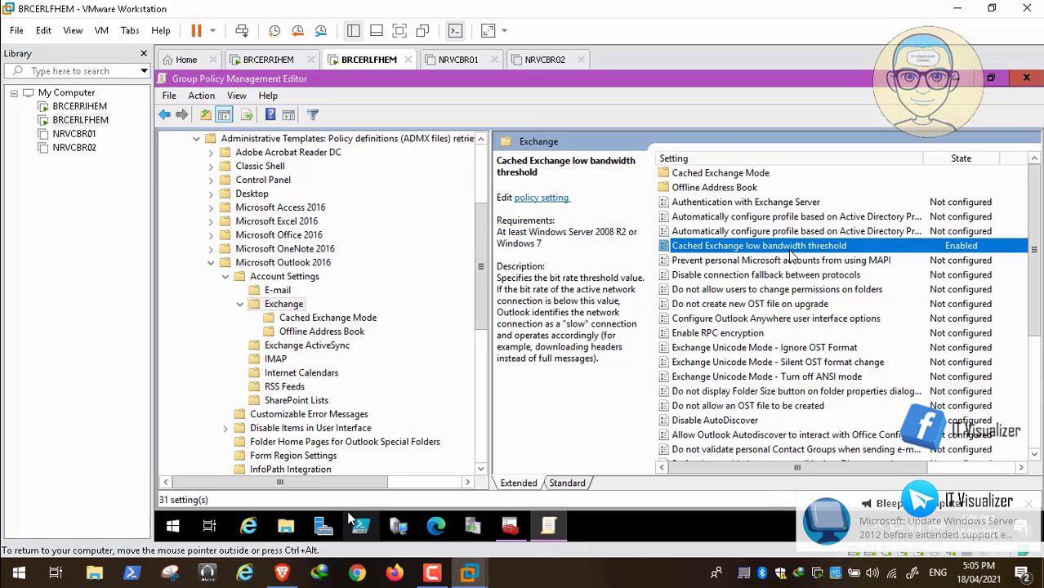
- After checking the Spiceworks reference, open Outlook 2016's Cached Exchange Mode folder and select its first setting
click(284, 574)
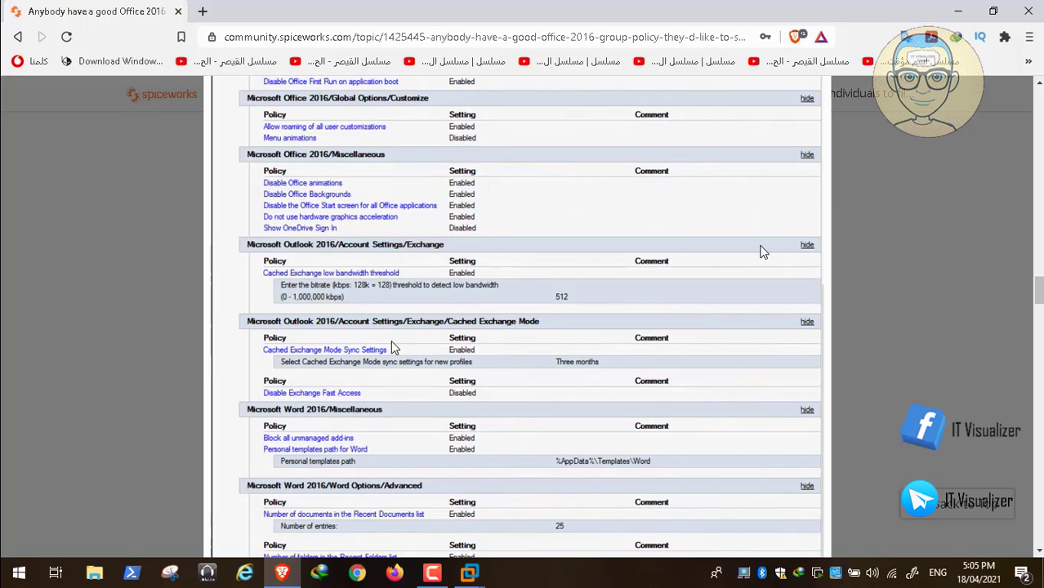
click(282, 575)
click(353, 320)
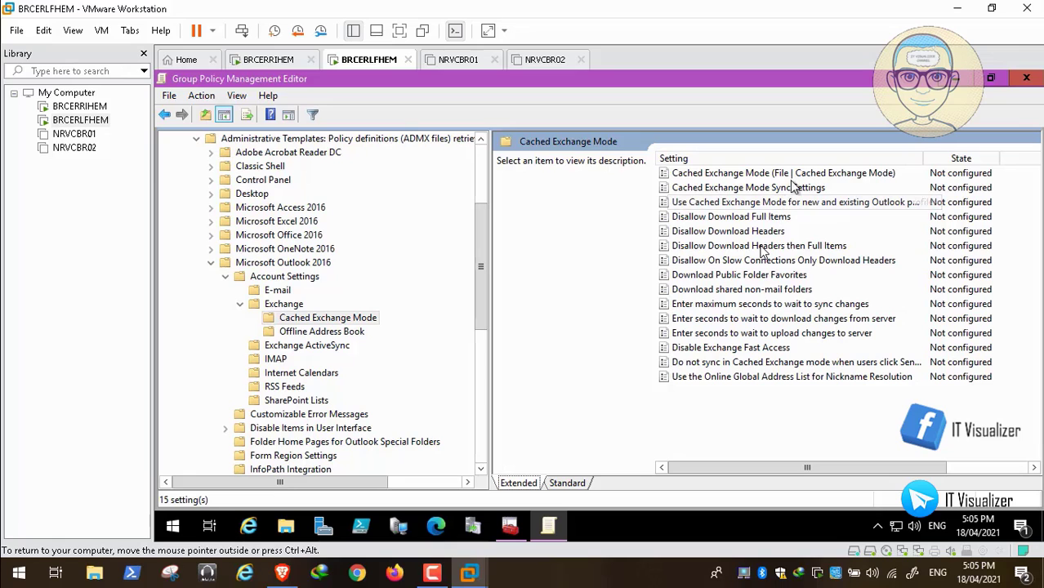
click(790, 174)
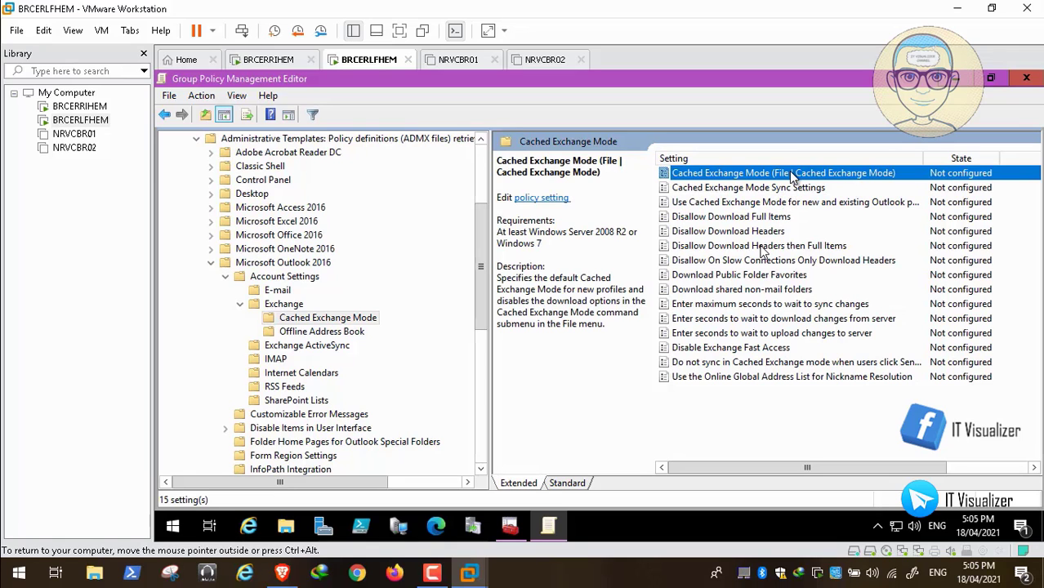
- Set Cached Exchange Mode Sync Settings to Enabled, as the Spiceworks reference shows
double_click(788, 187)
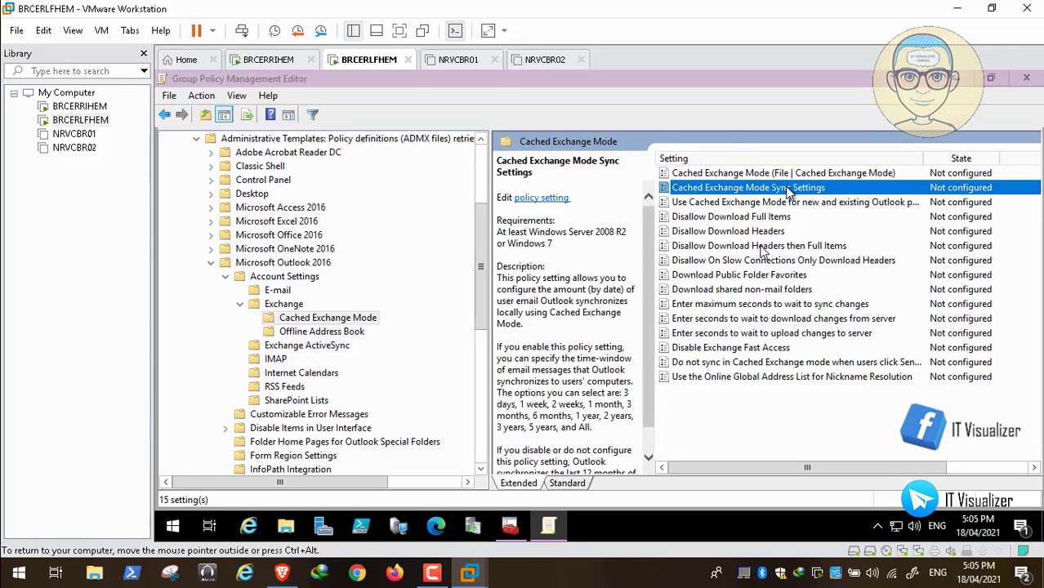
click(282, 573)
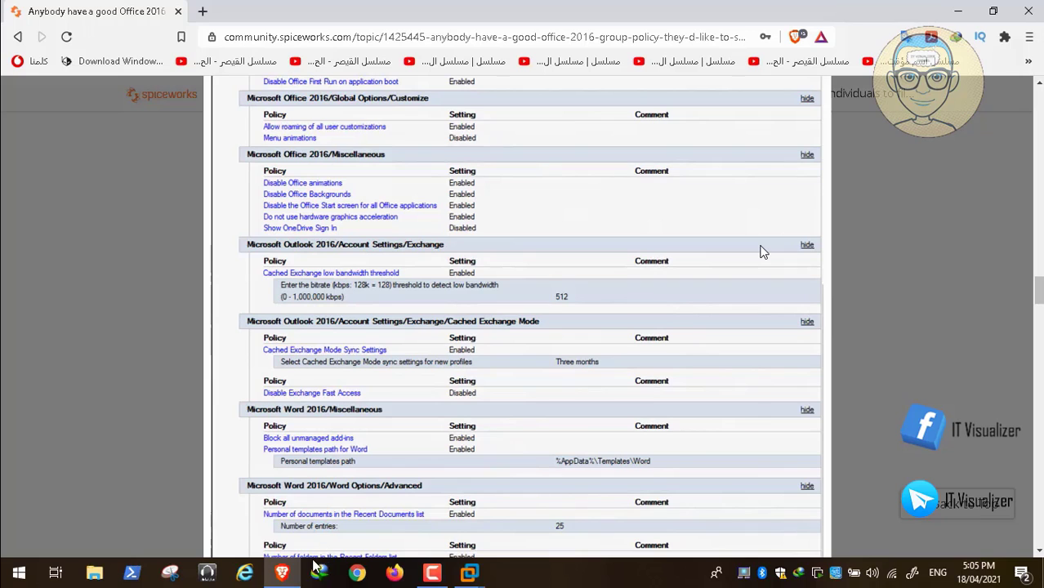
click(280, 572)
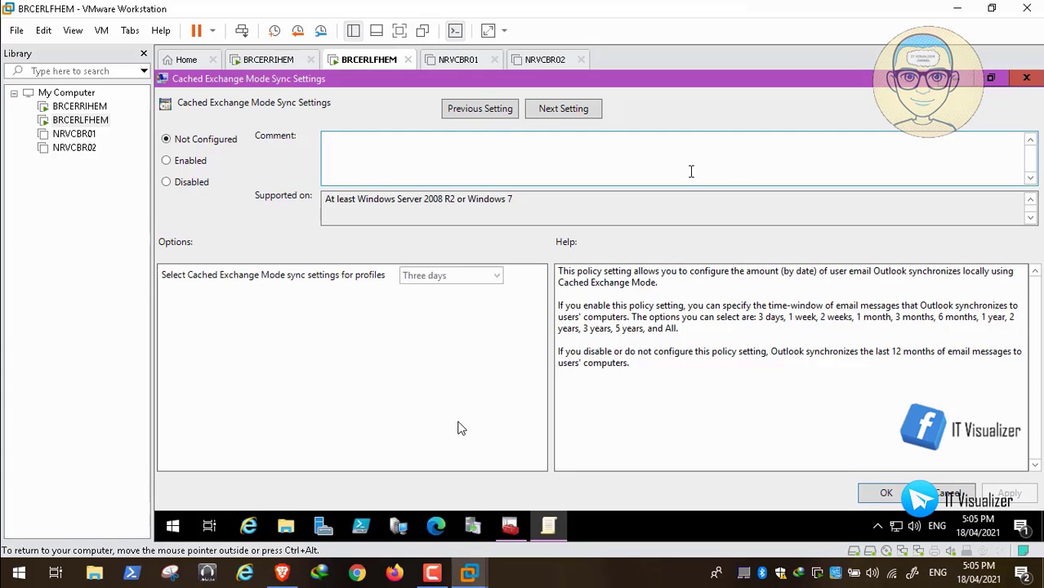
click(194, 161)
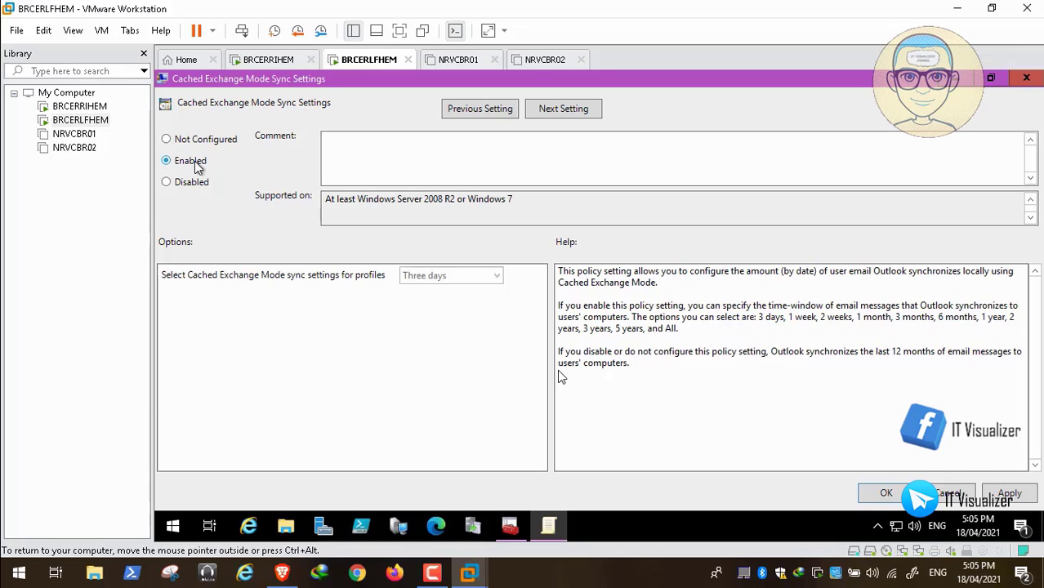
click(13, 555)
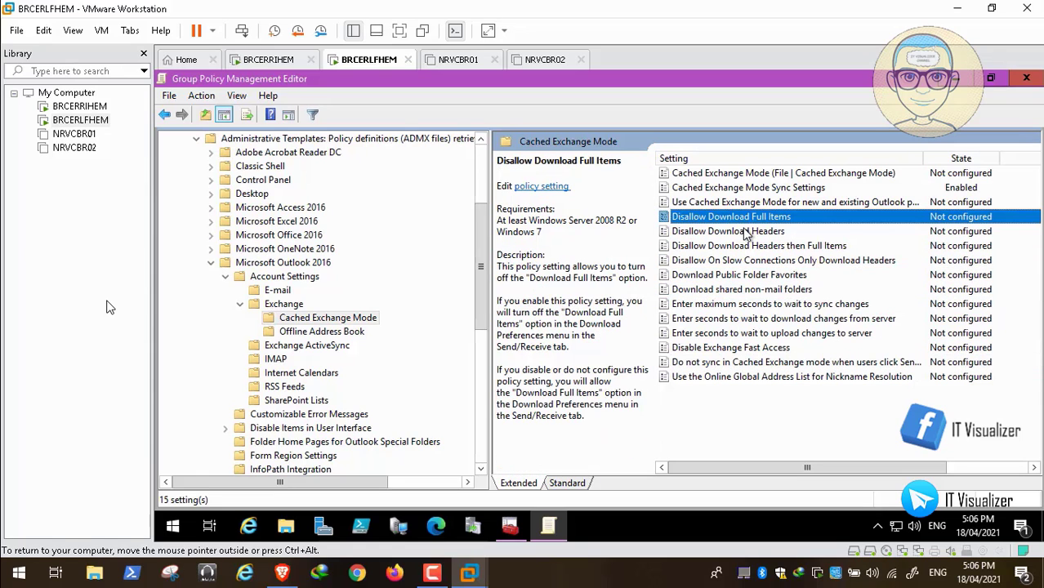
- Check the Spiceworks list again and set Disable Exchange Fast Access to Enabled
click(282, 574)
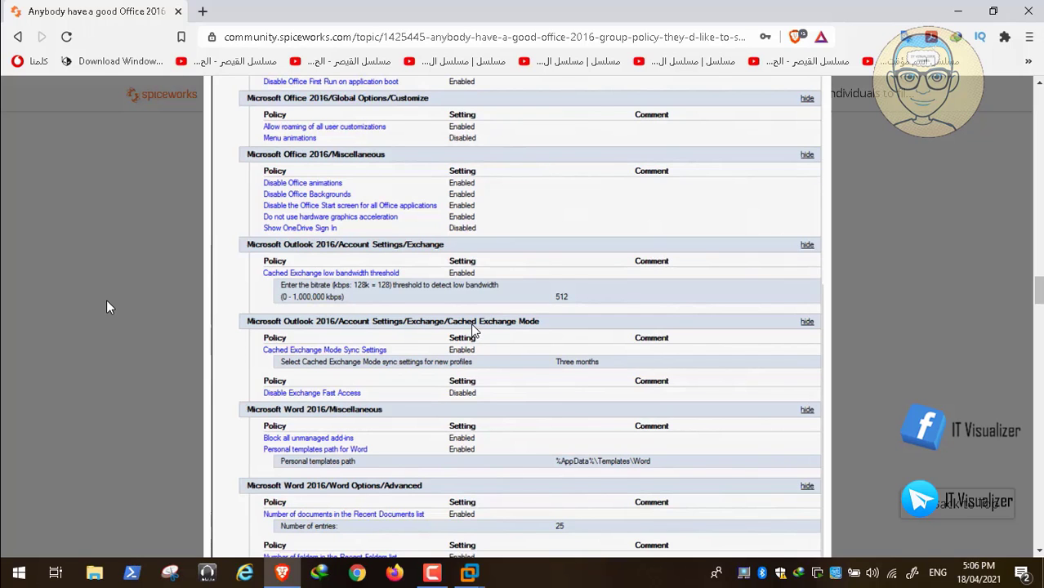
click(282, 575)
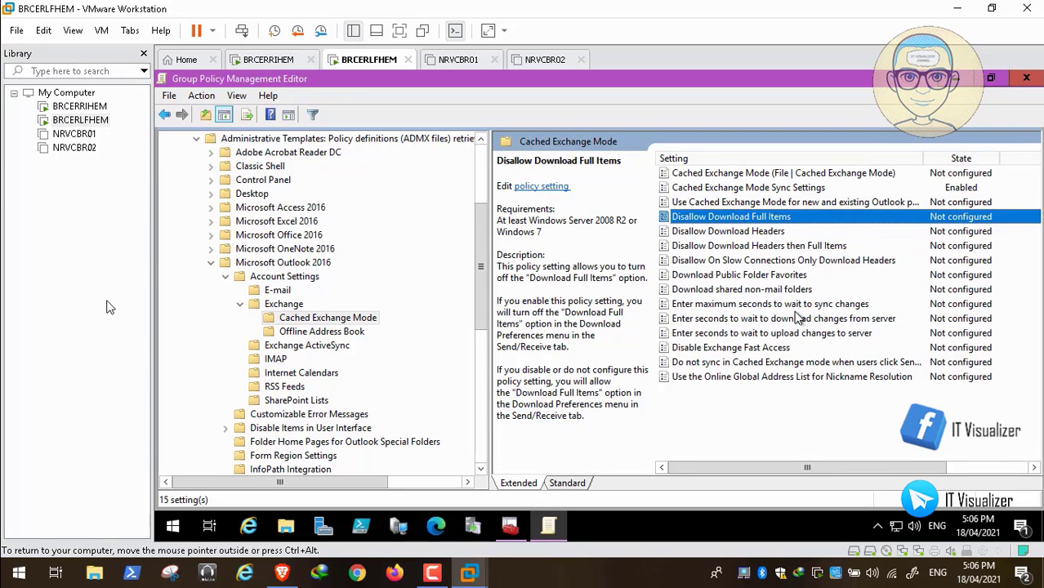
double_click(785, 349)
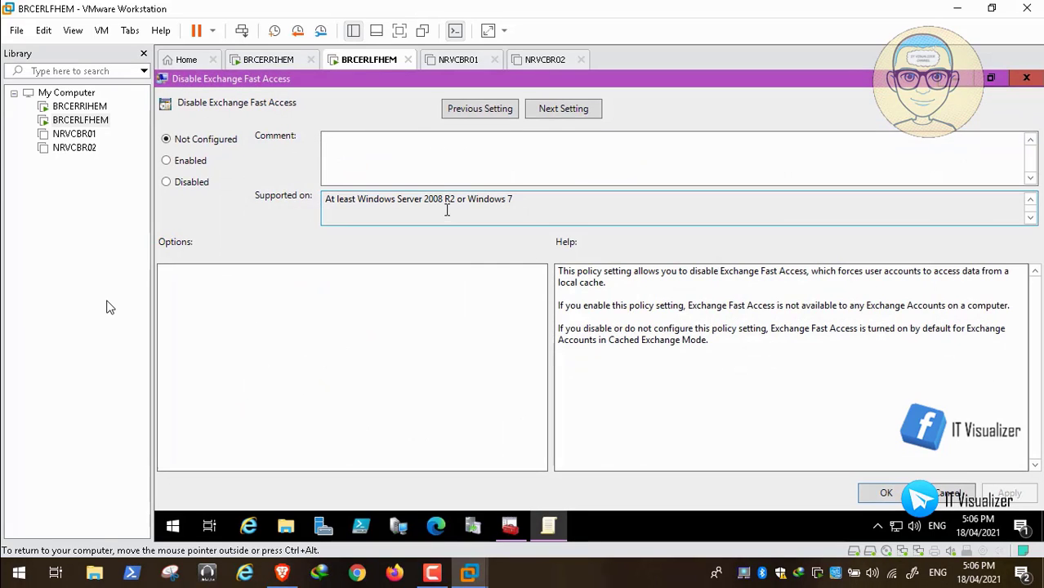
click(202, 162)
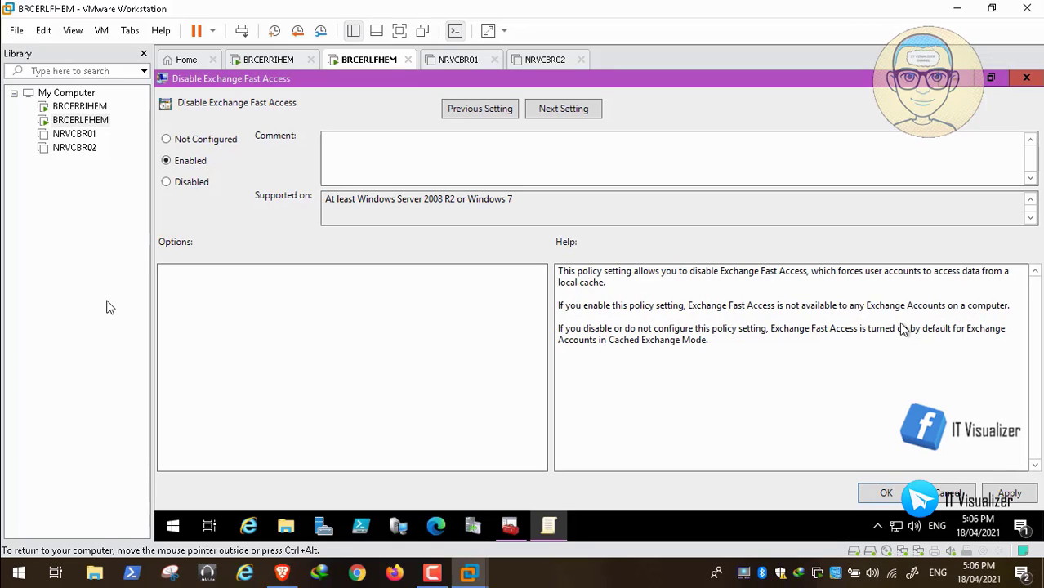
mouse_move(45, 539)
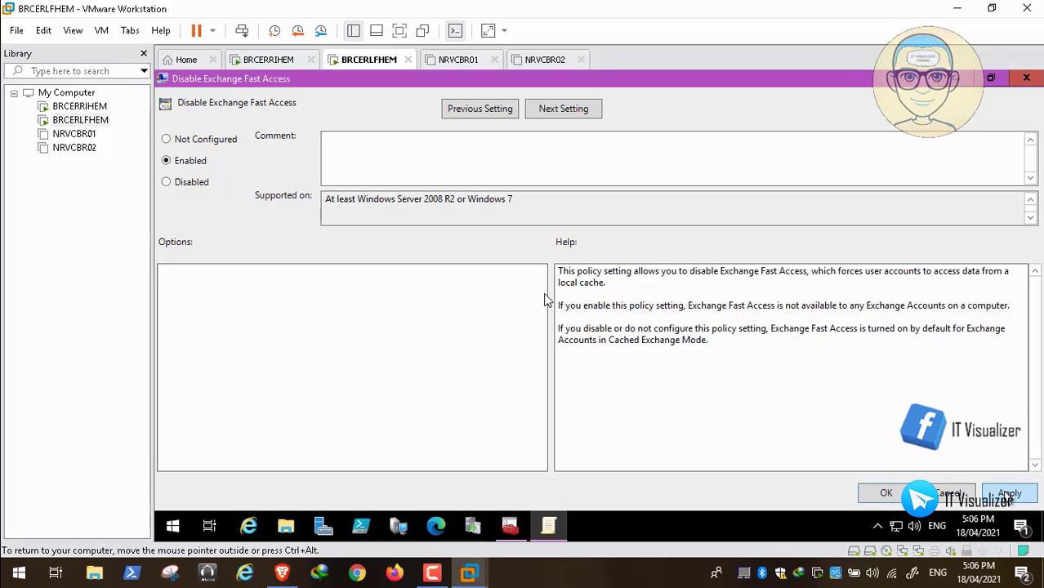
mouse_move(37, 578)
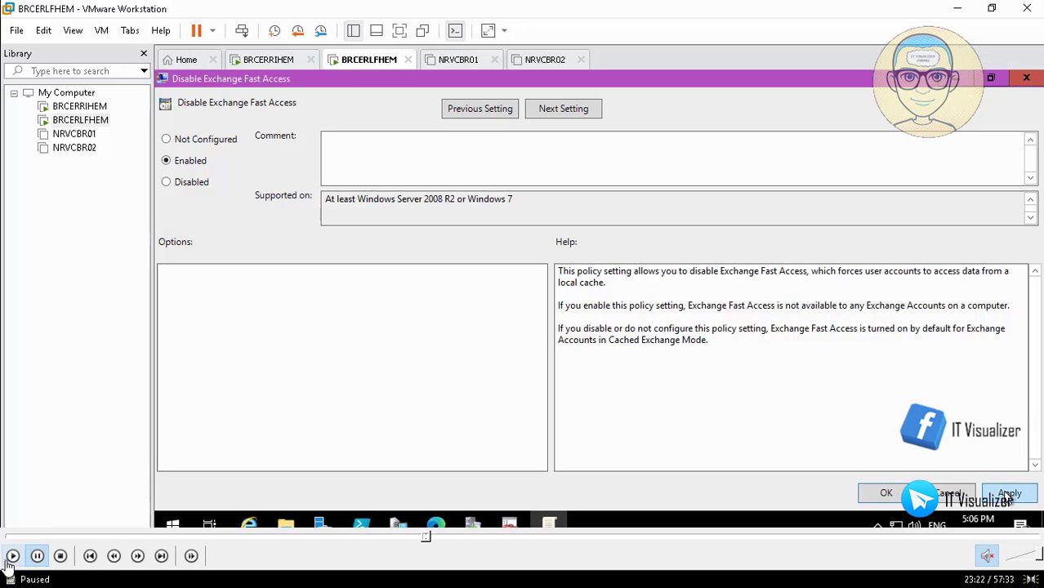
click(12, 556)
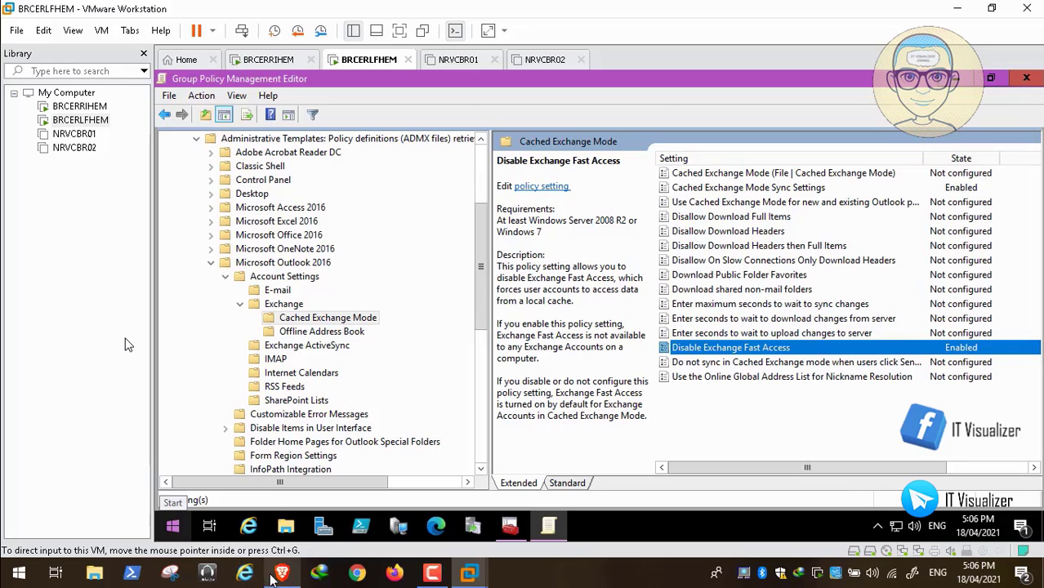
click(277, 576)
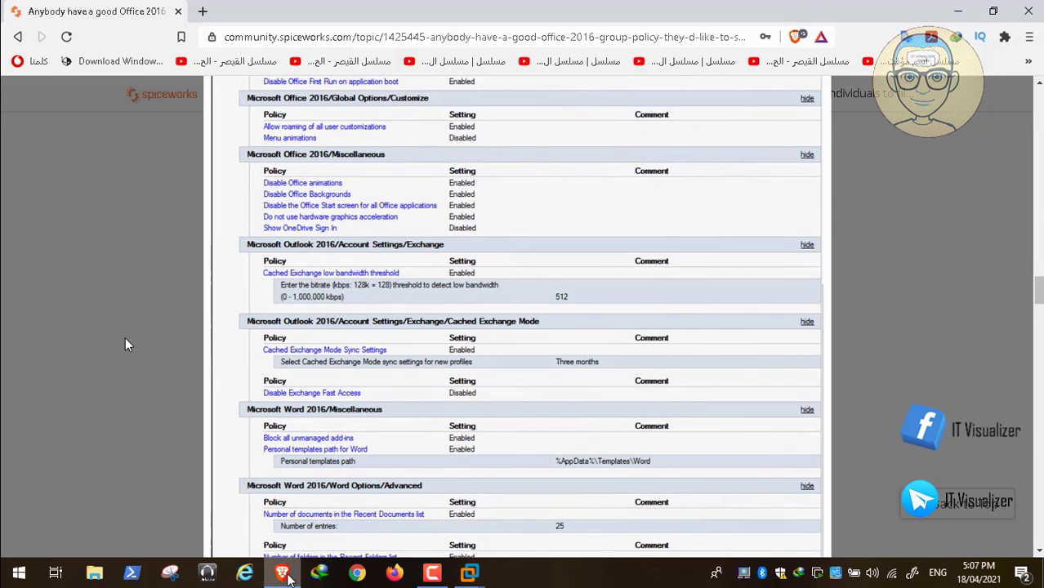
click(285, 575)
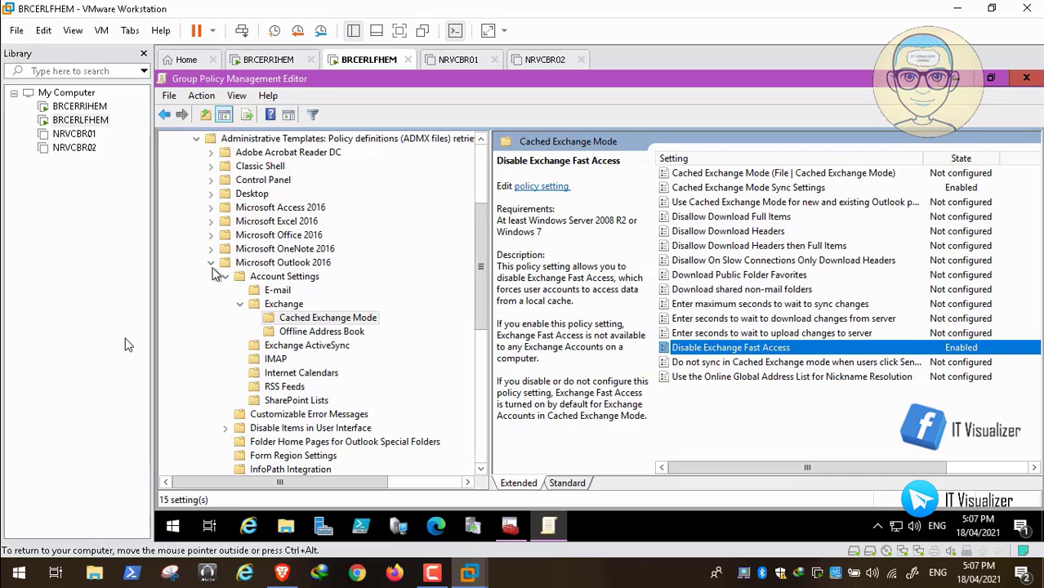
- Enable Block all unmanaged add-ins under Word 2016 Miscellaneous, then bring up the Spiceworks report
click(210, 264)
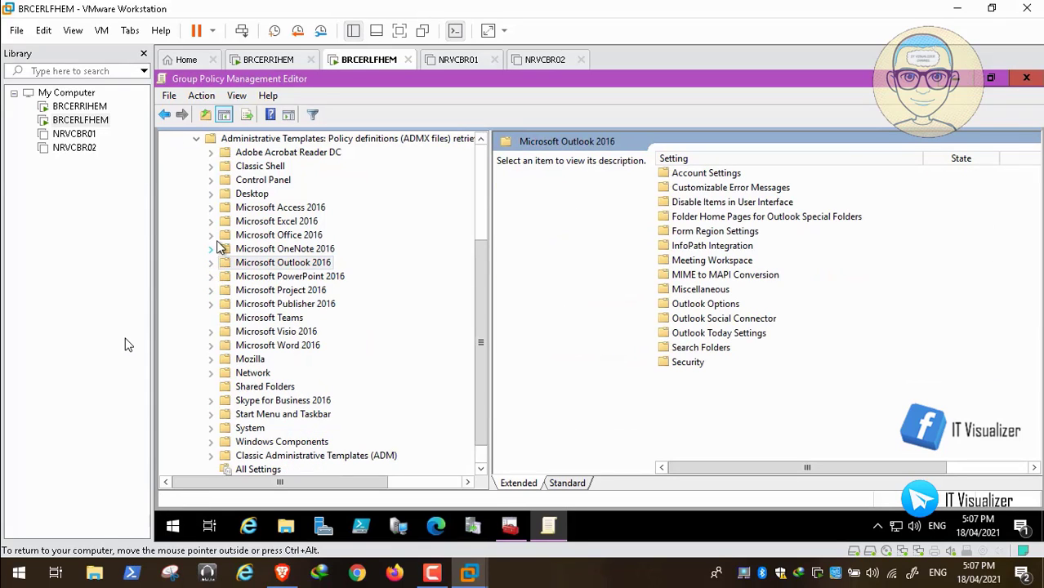
click(211, 345)
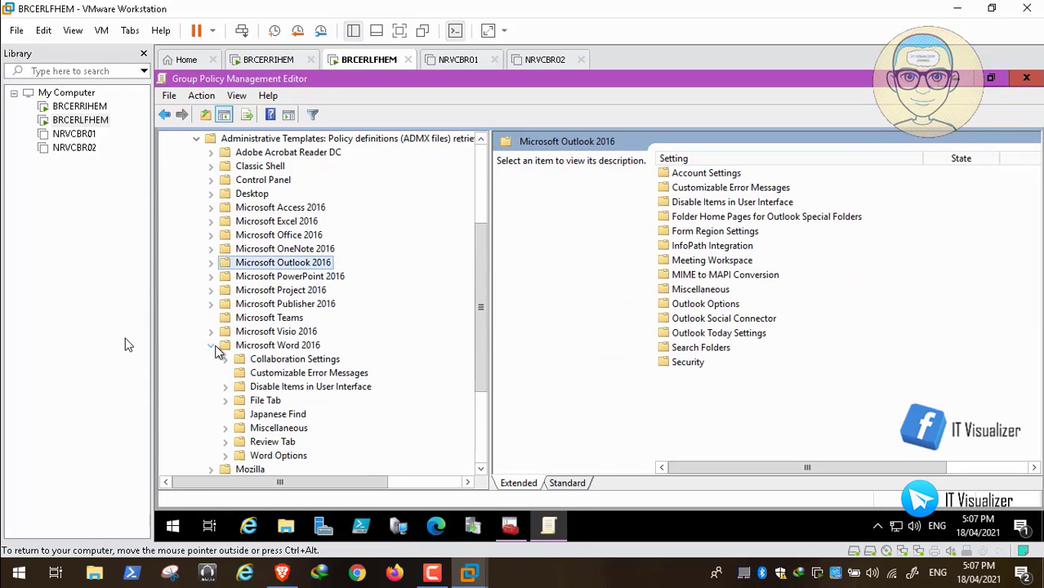
click(281, 429)
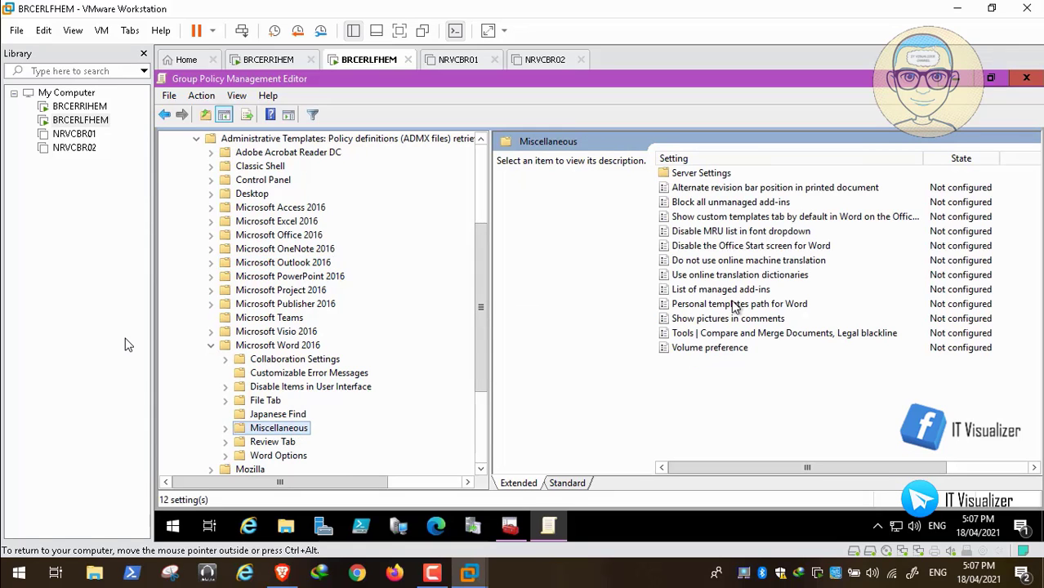
double_click(768, 203)
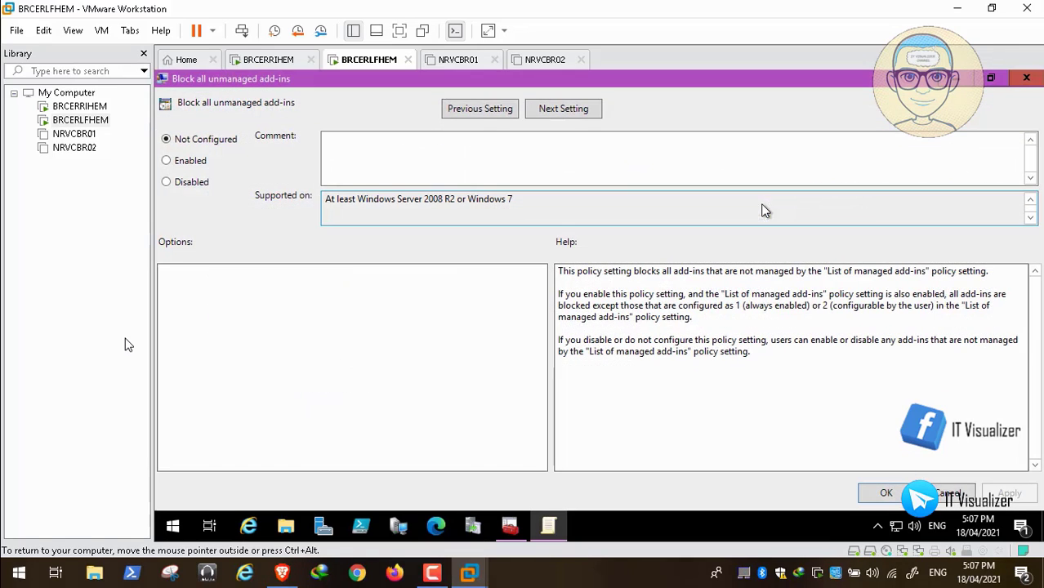
click(194, 163)
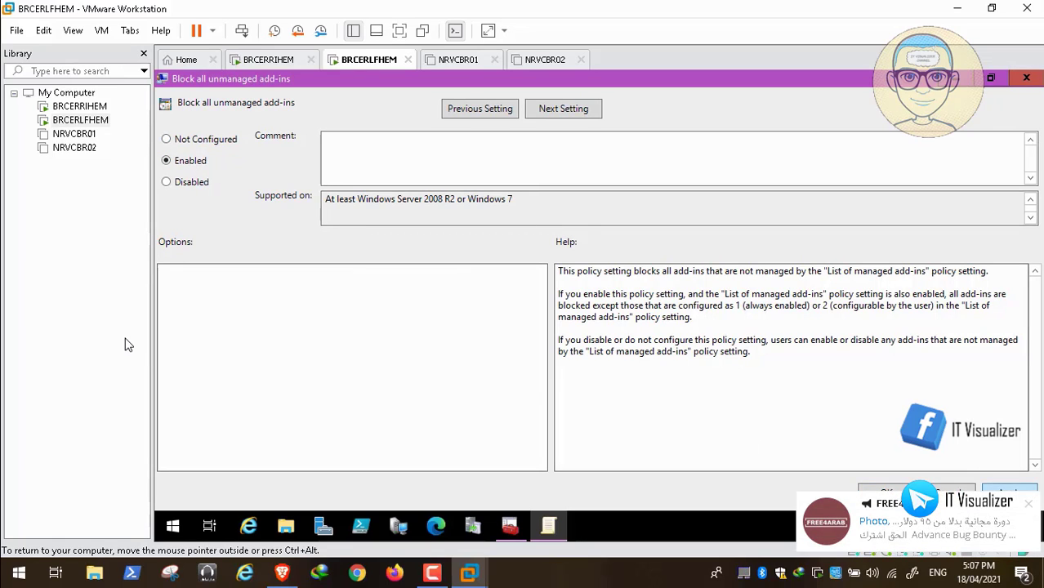
click(1009, 491)
click(886, 492)
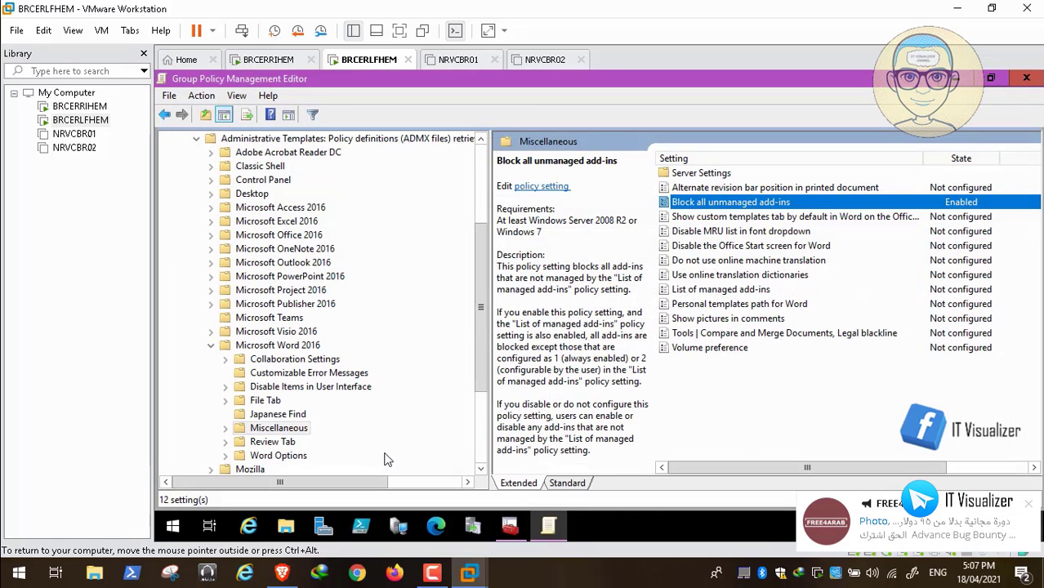
click(1027, 505)
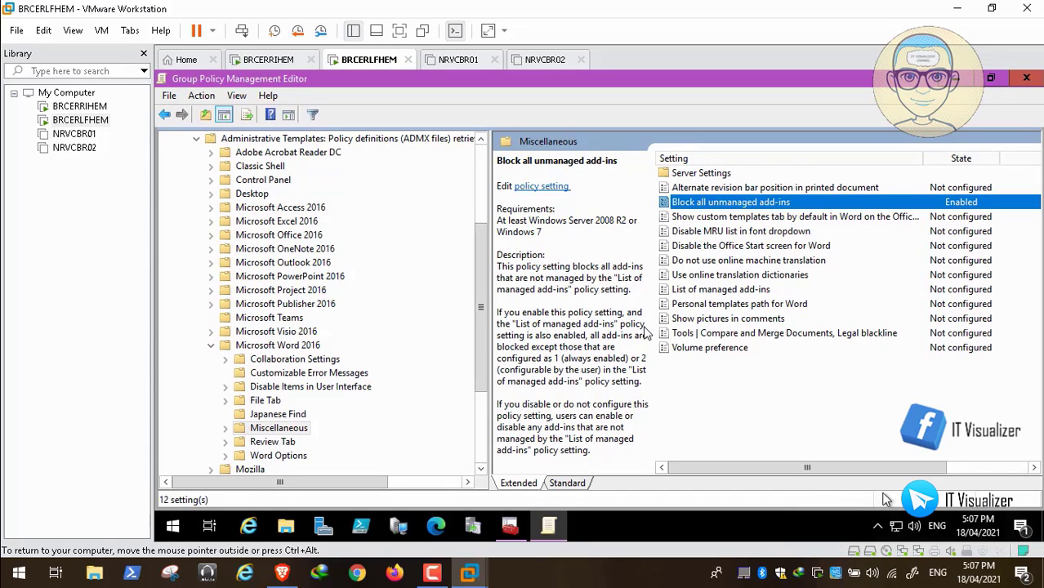
click(283, 575)
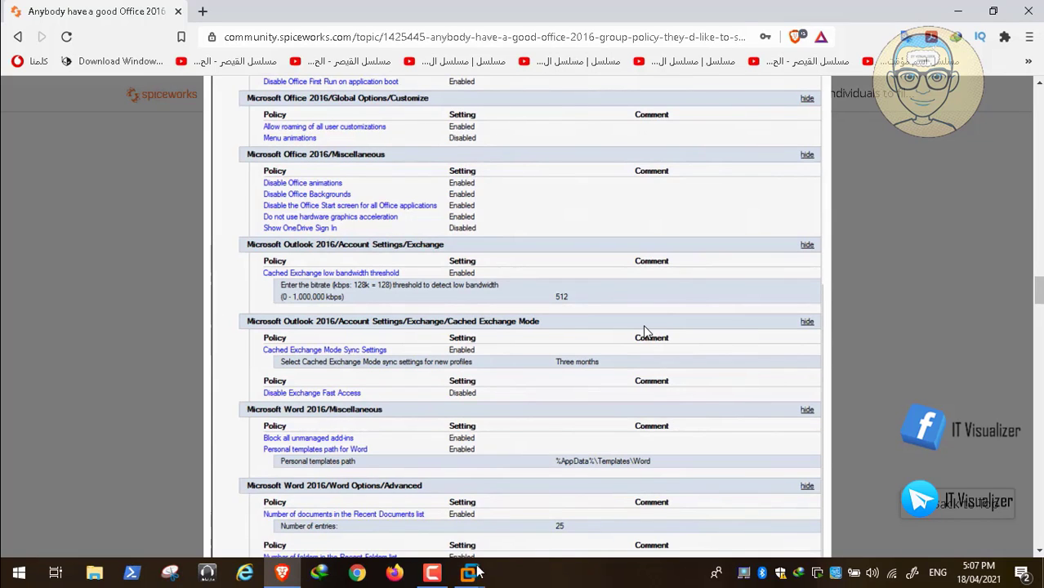
- Enable Word 2016's Personal templates path policy with path %AppData%\Templates\Word, then return to Spiceworks
click(283, 575)
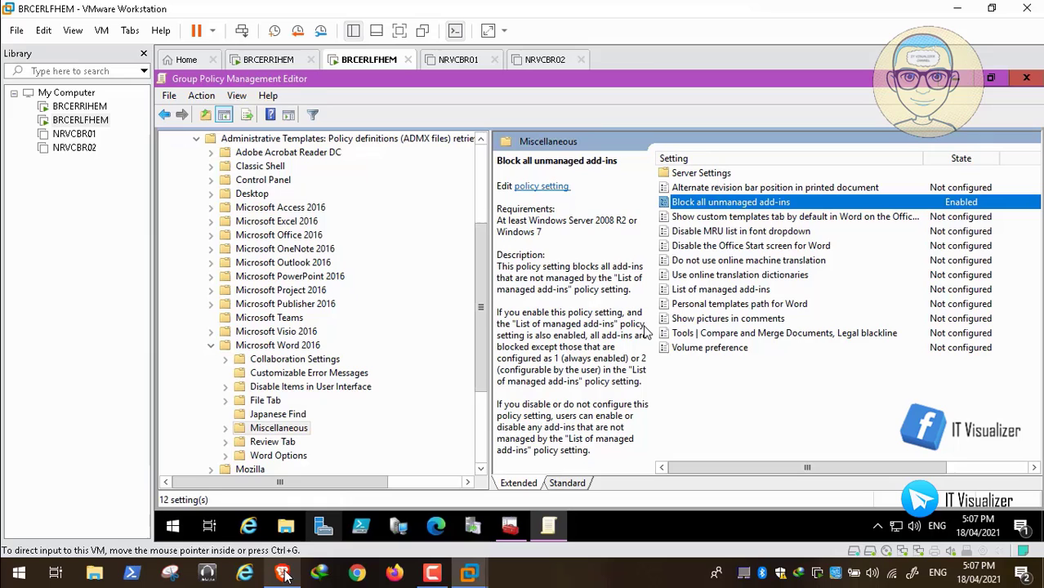
double_click(780, 306)
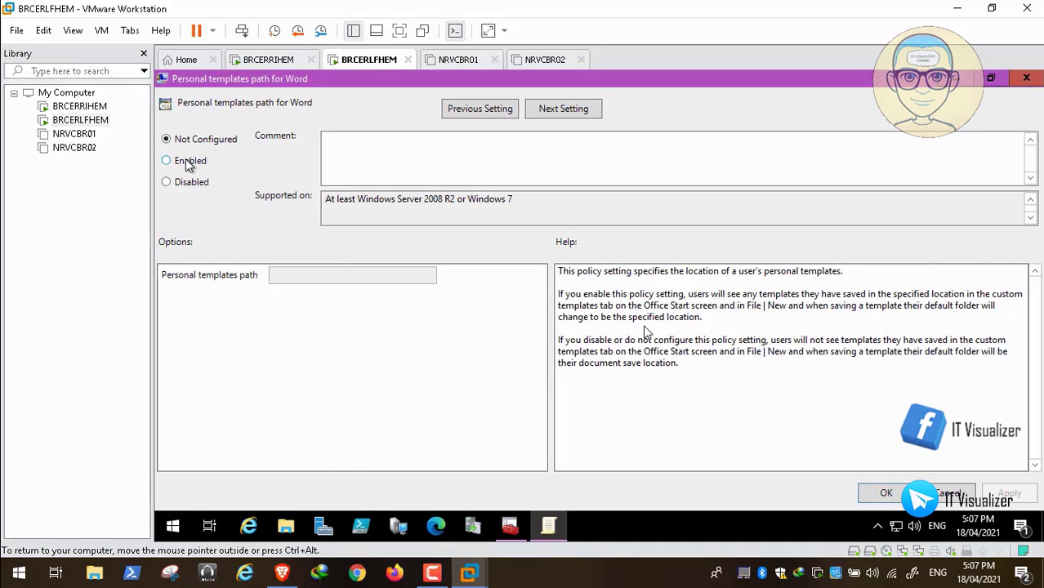
click(186, 160)
click(276, 275)
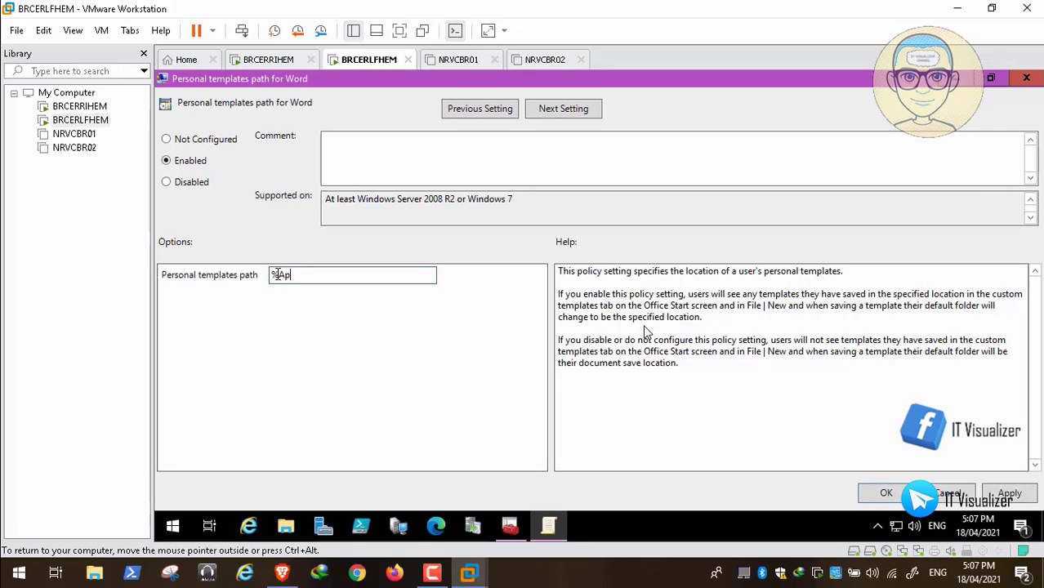
text(%App)
text(Data)
text(%\Temap)
text(ates\Word)
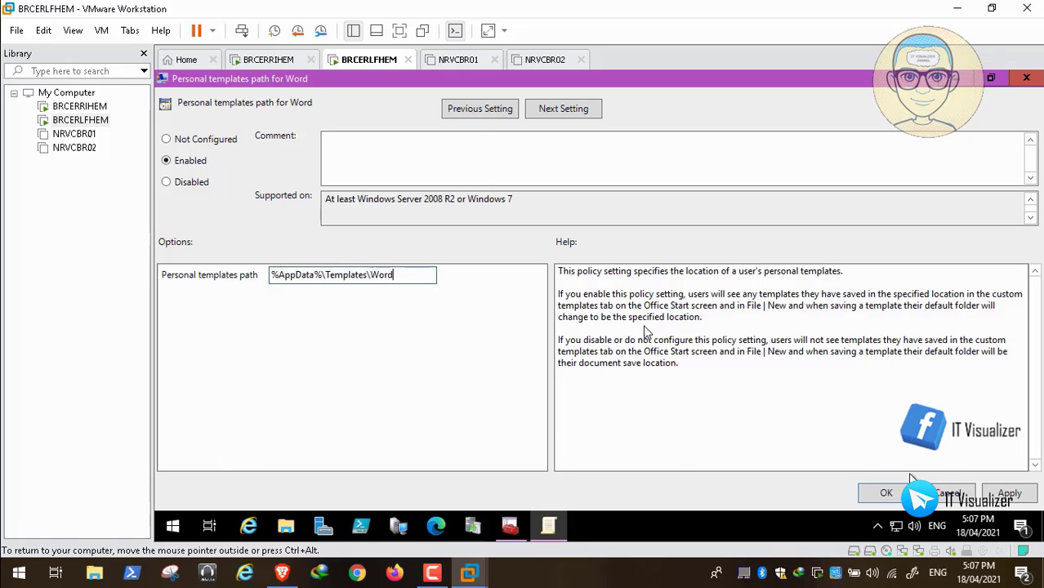
click(1004, 497)
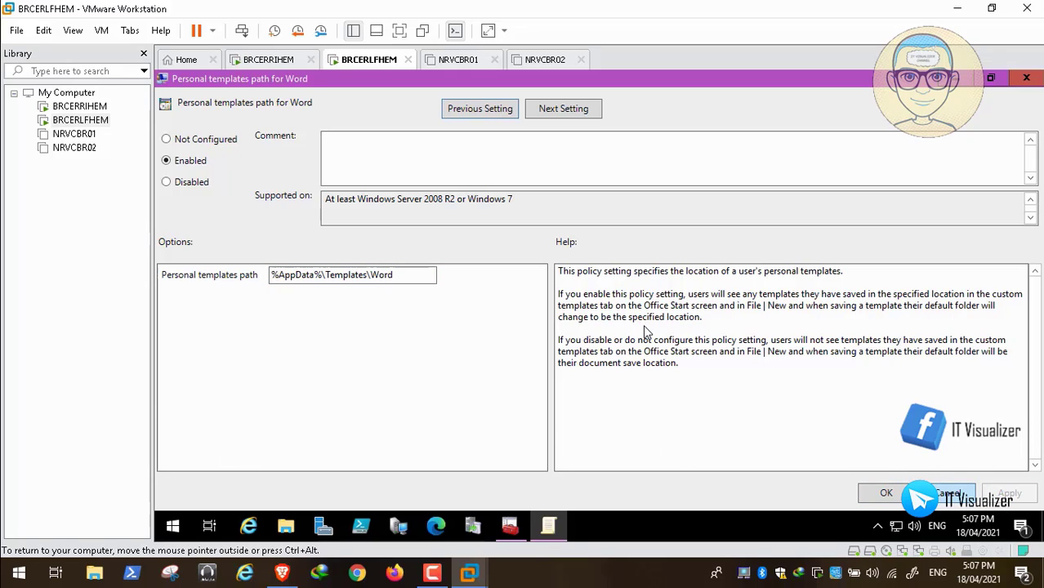
click(886, 494)
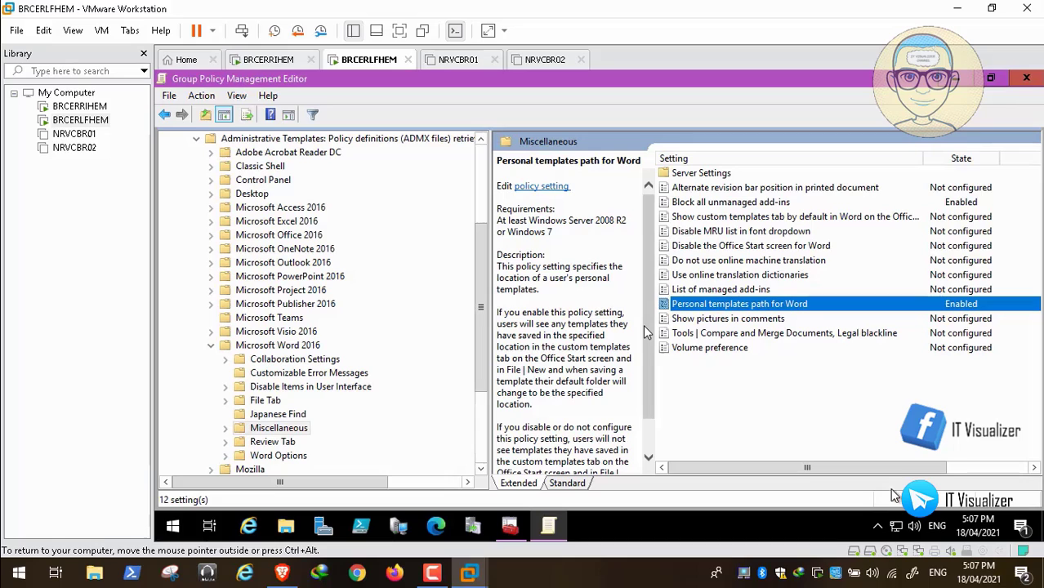
click(283, 573)
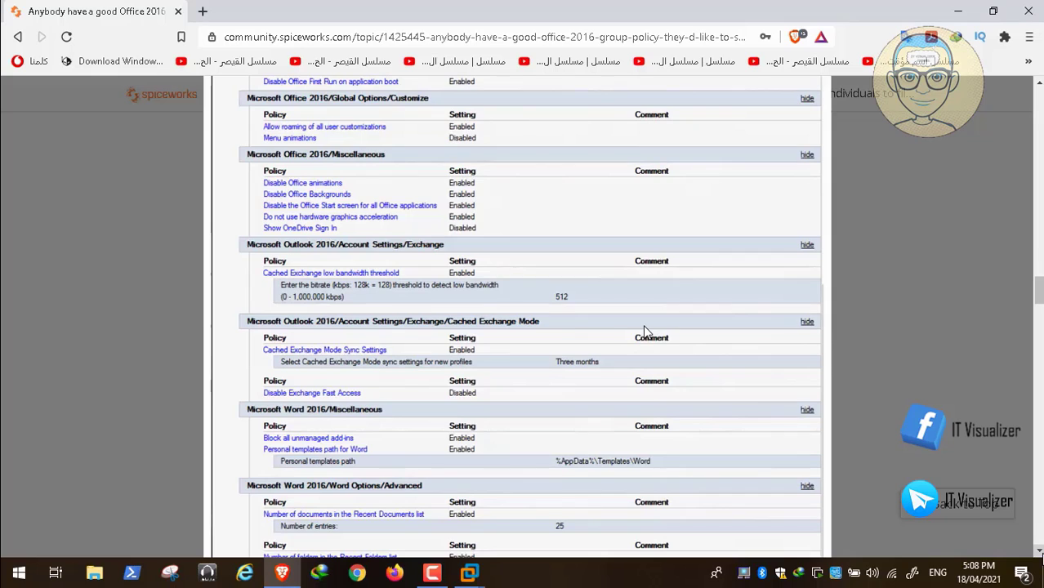
- Expand Word 2016's Word Options folders and open the Advanced settings
scroll(1039, 552, down, 2)
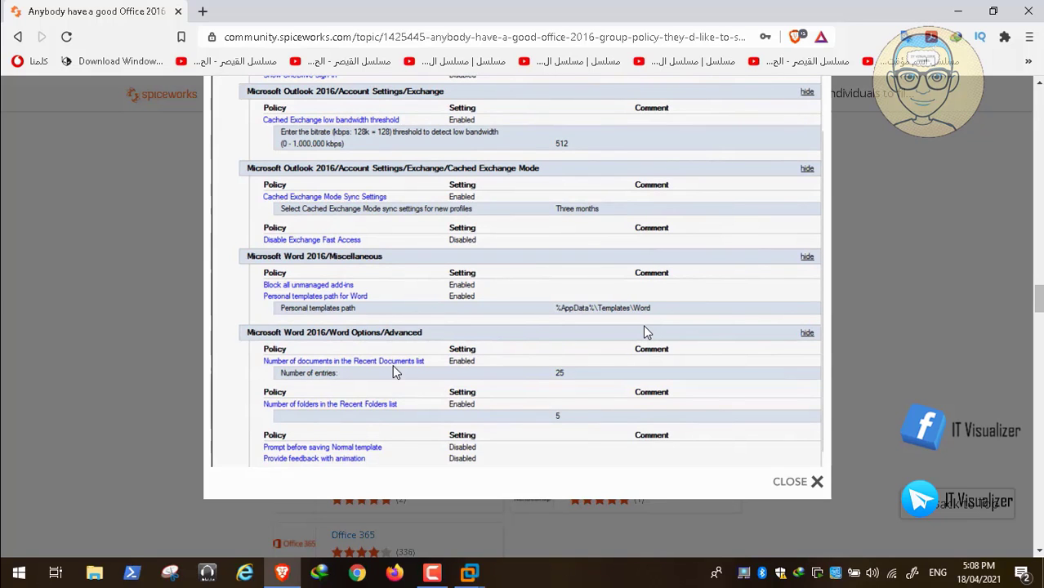
click(282, 574)
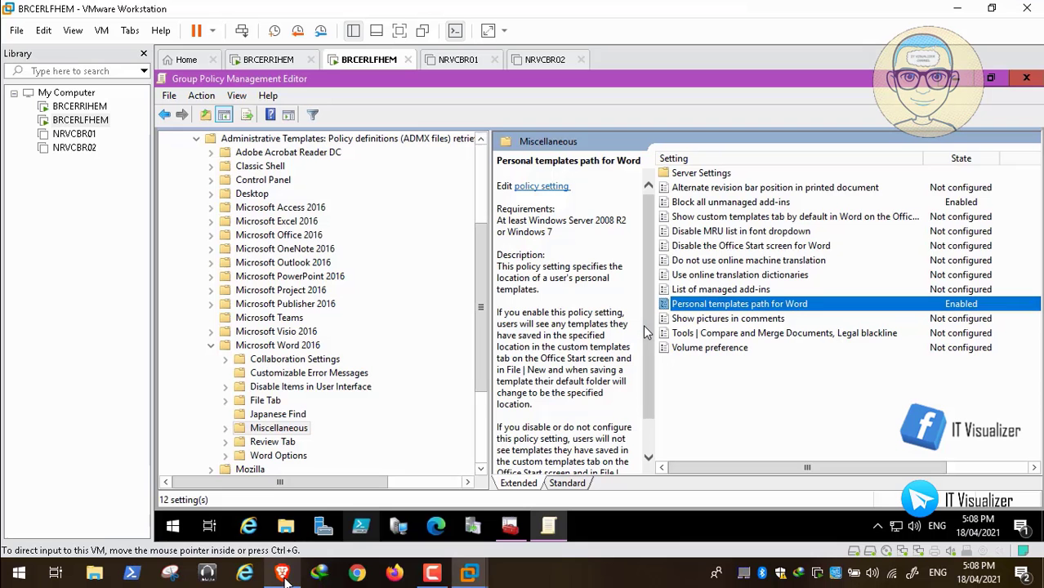
click(317, 387)
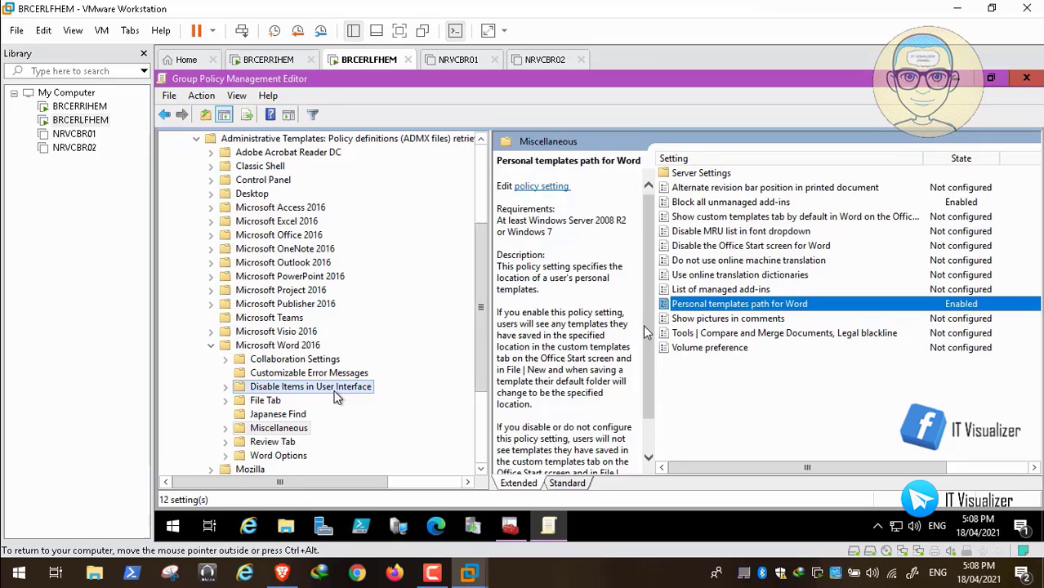
click(299, 456)
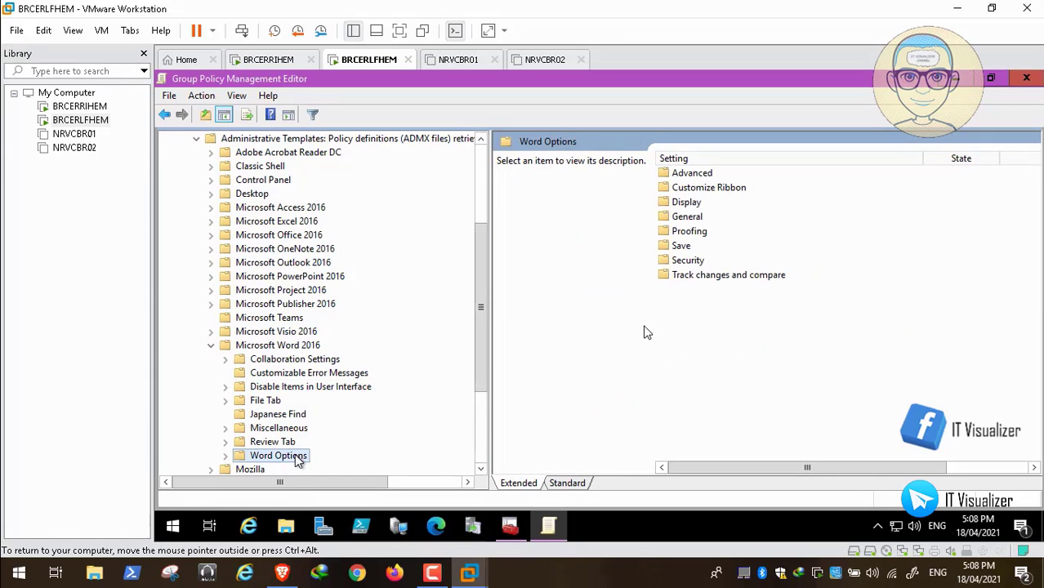
double_click(694, 176)
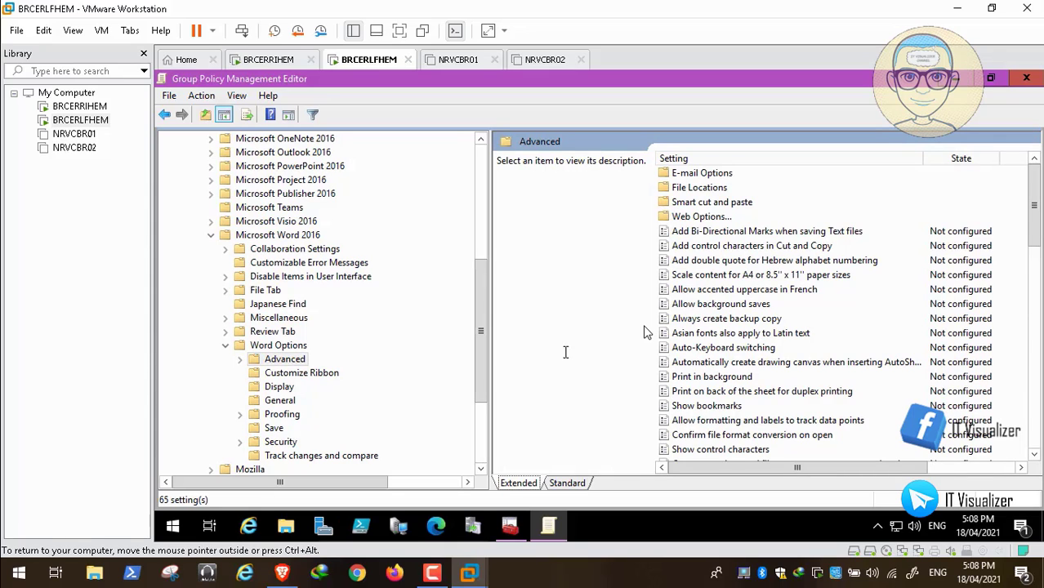
- Check the Spiceworks report, then select Number of documents in the Recent Documents list
click(283, 575)
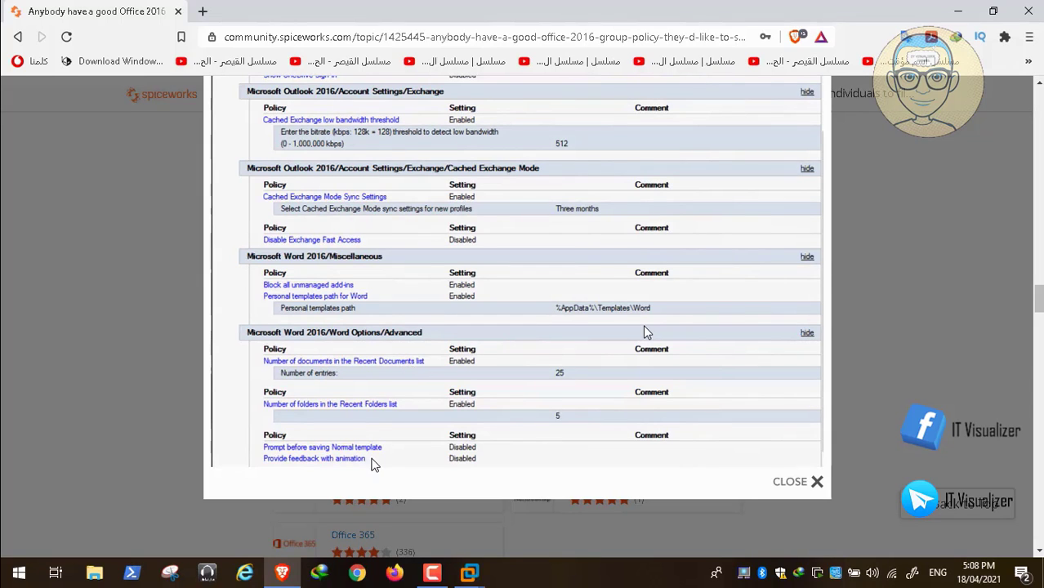
click(282, 573)
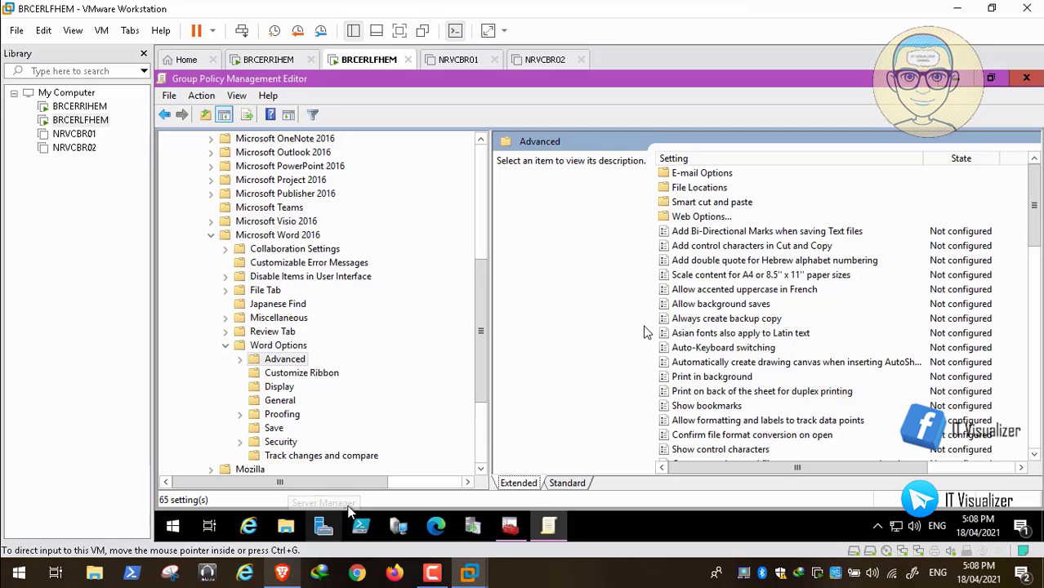
click(707, 261)
key(n)
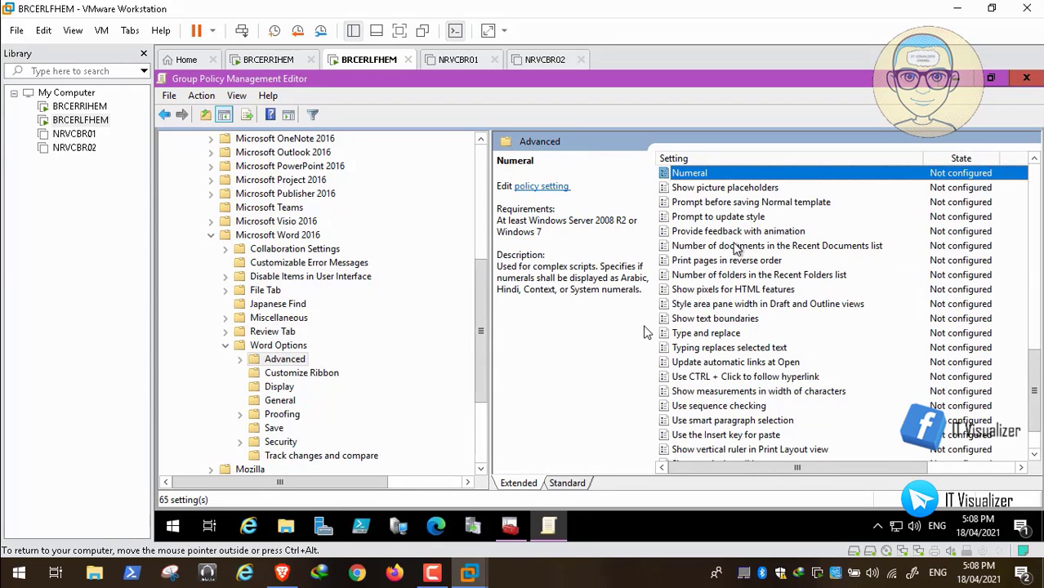
click(735, 247)
- Enable Number of documents in the Recent Documents list at 25
double_click(736, 247)
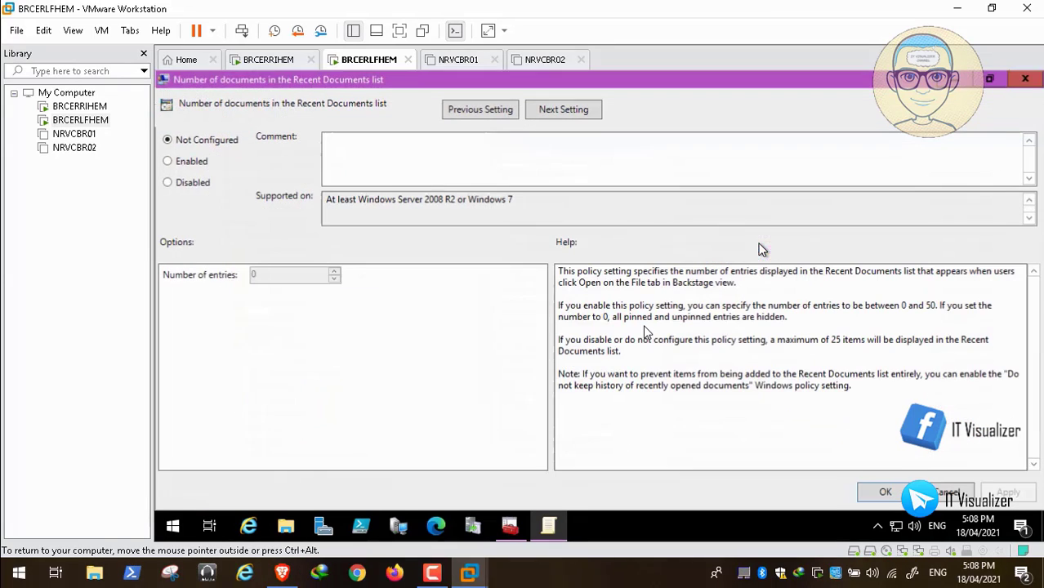
click(188, 163)
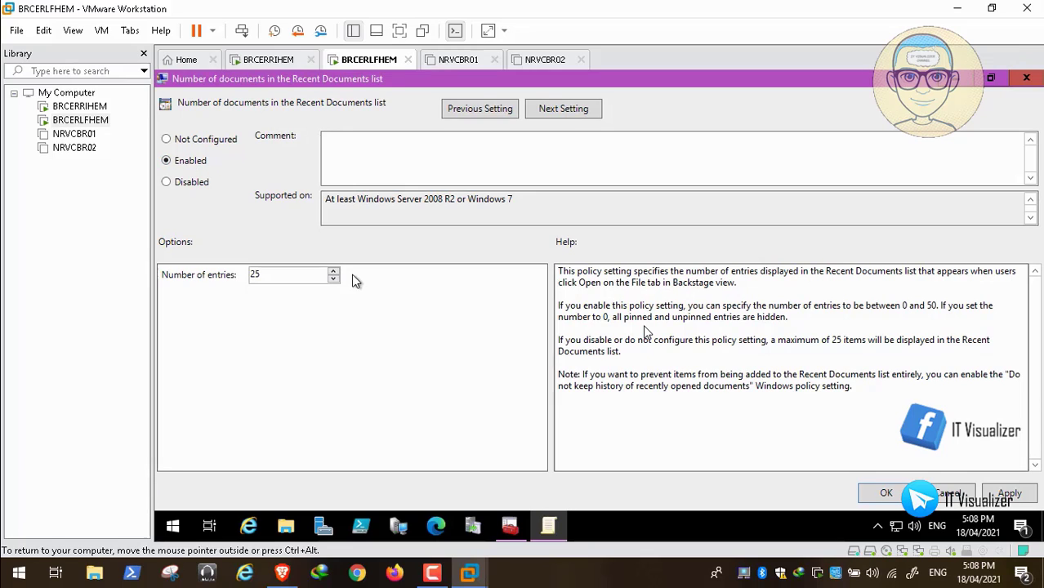
click(1011, 495)
click(889, 494)
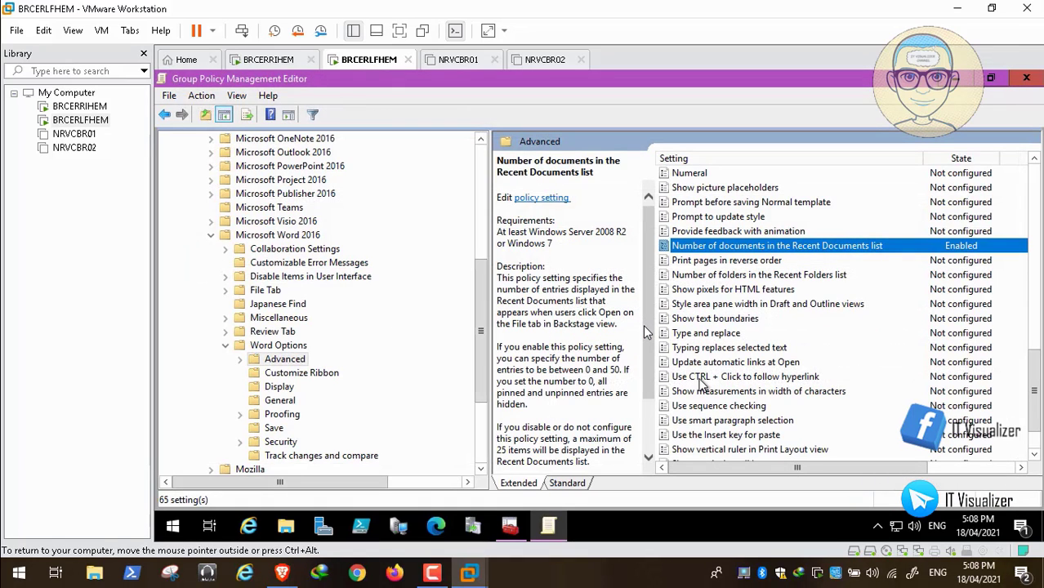
- Enable Number of folders in the Recent Folders list at 5, then return to Spiceworks
click(283, 574)
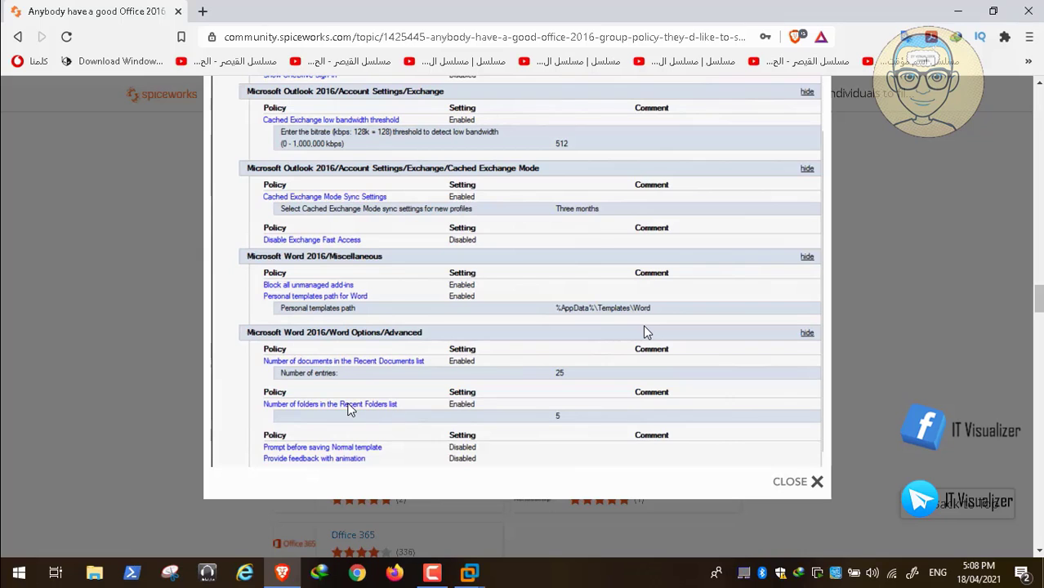
click(284, 573)
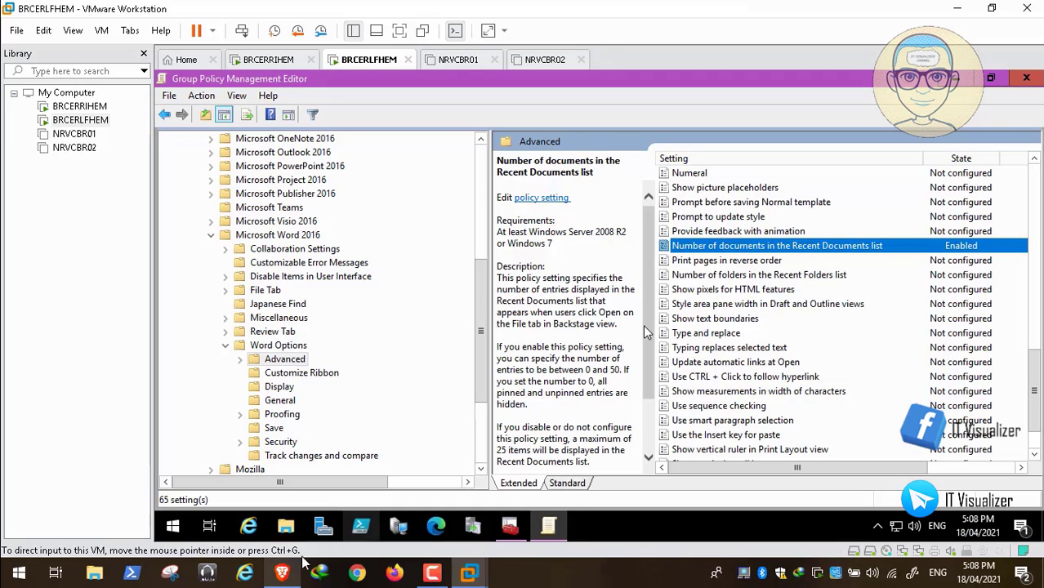
click(761, 263)
click(776, 275)
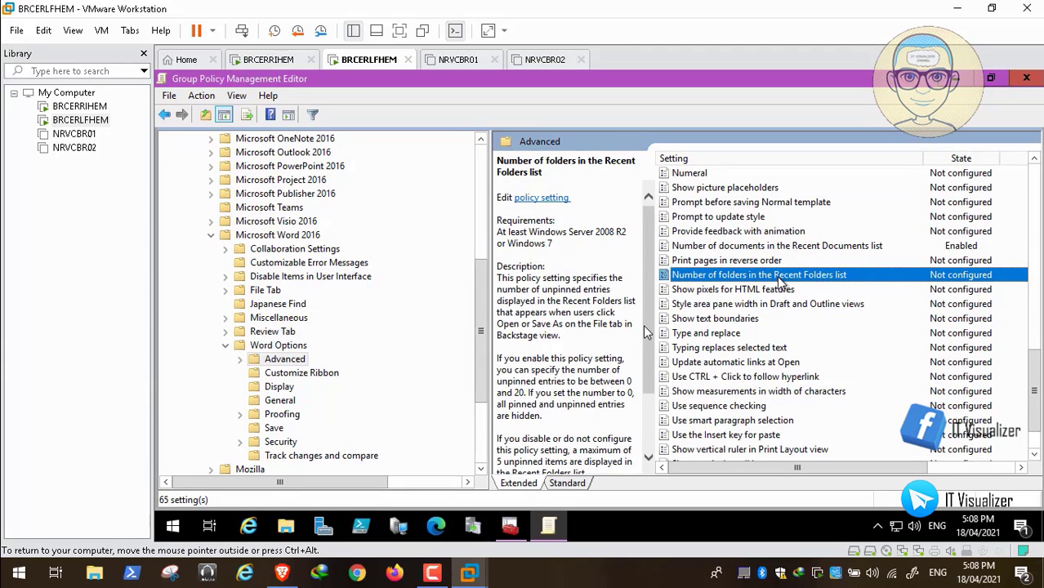
double_click(777, 276)
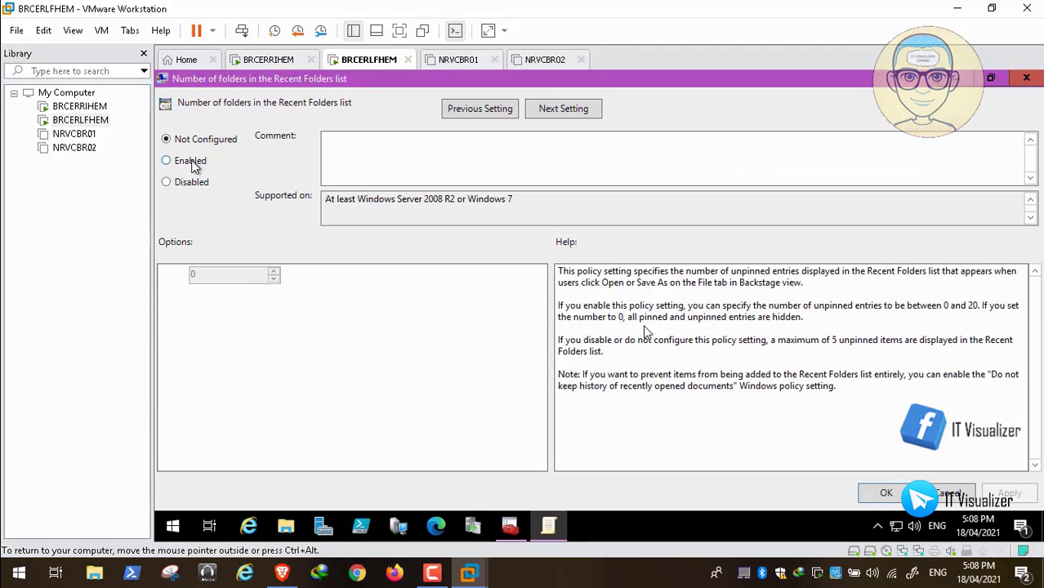
click(193, 164)
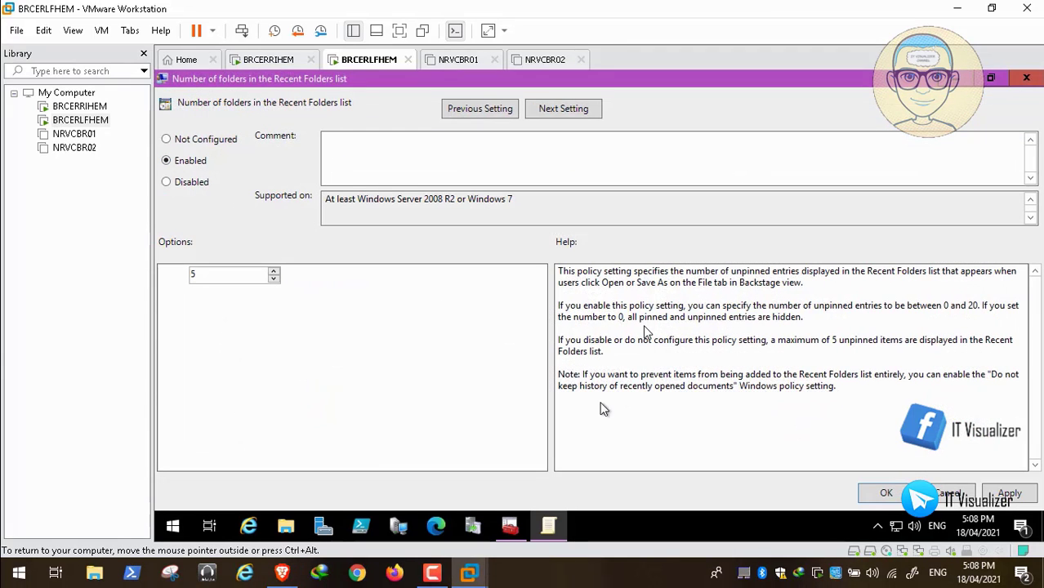
click(1010, 492)
click(888, 494)
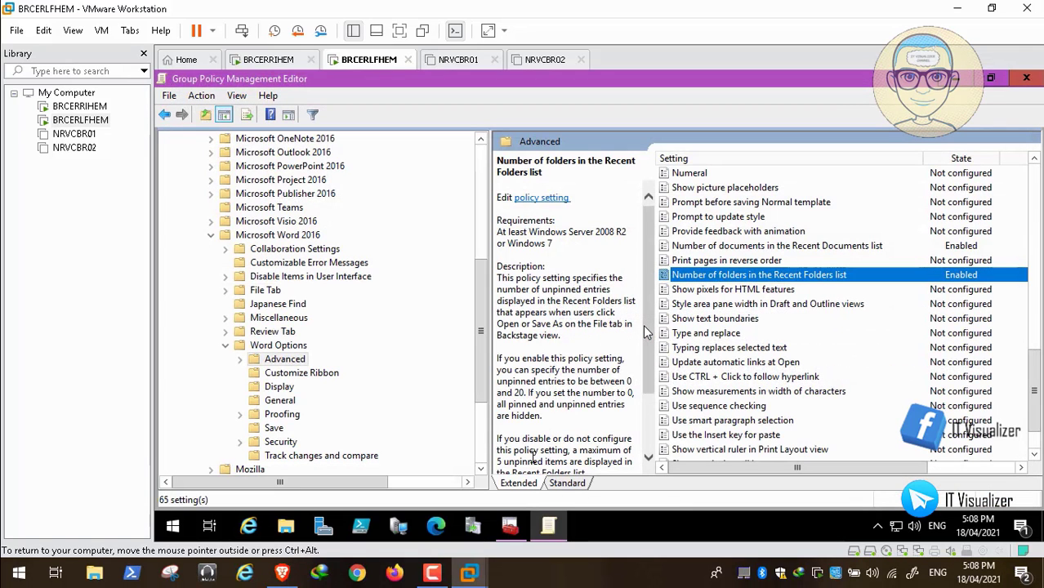
click(283, 574)
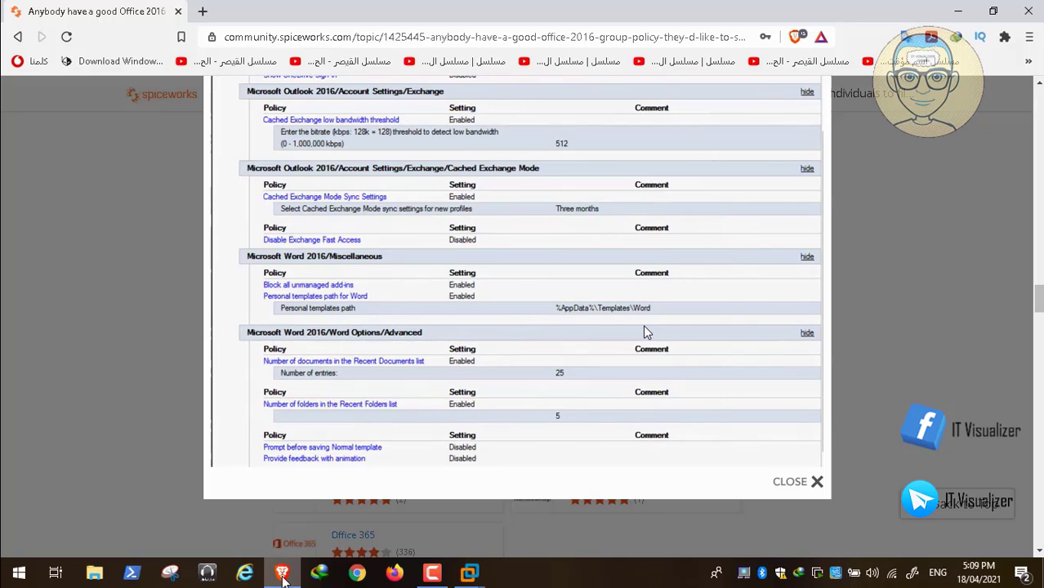
- Set Word's Prompt before saving Normal template policy to Enabled, then look at the Spiceworks page
click(470, 572)
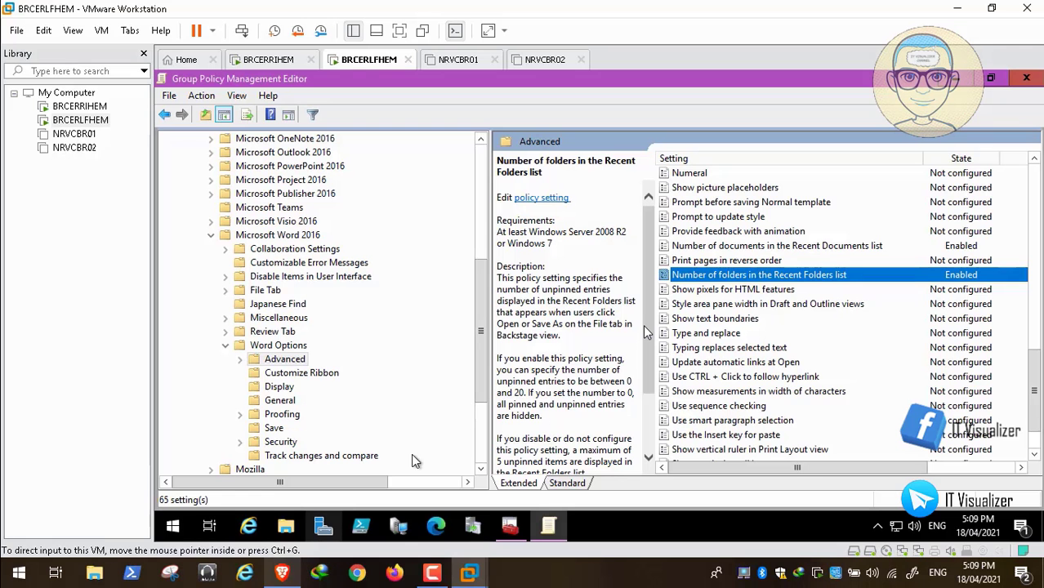
click(738, 260)
key(p)
key(p)
key(p)
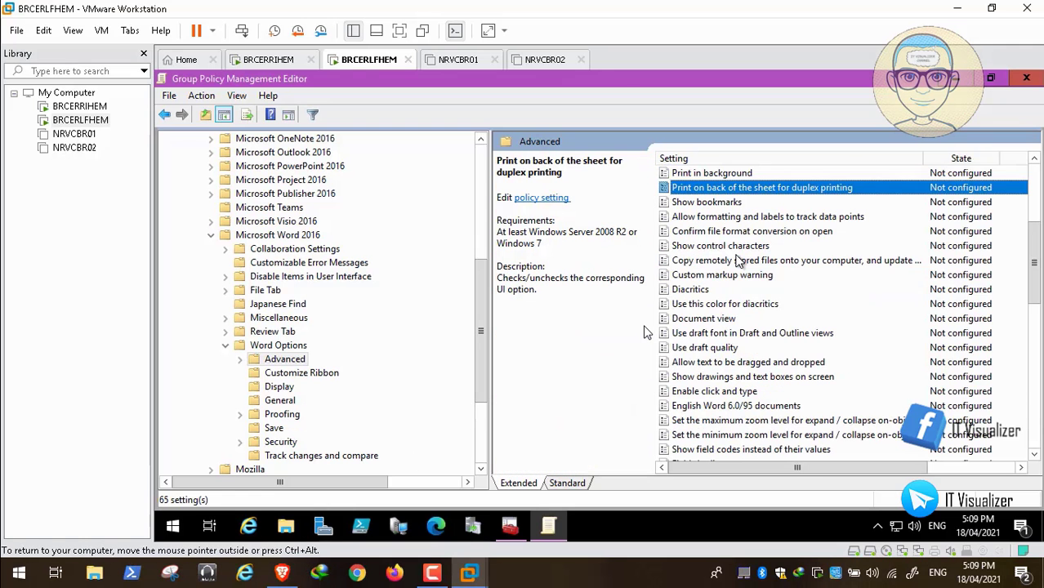
key(p)
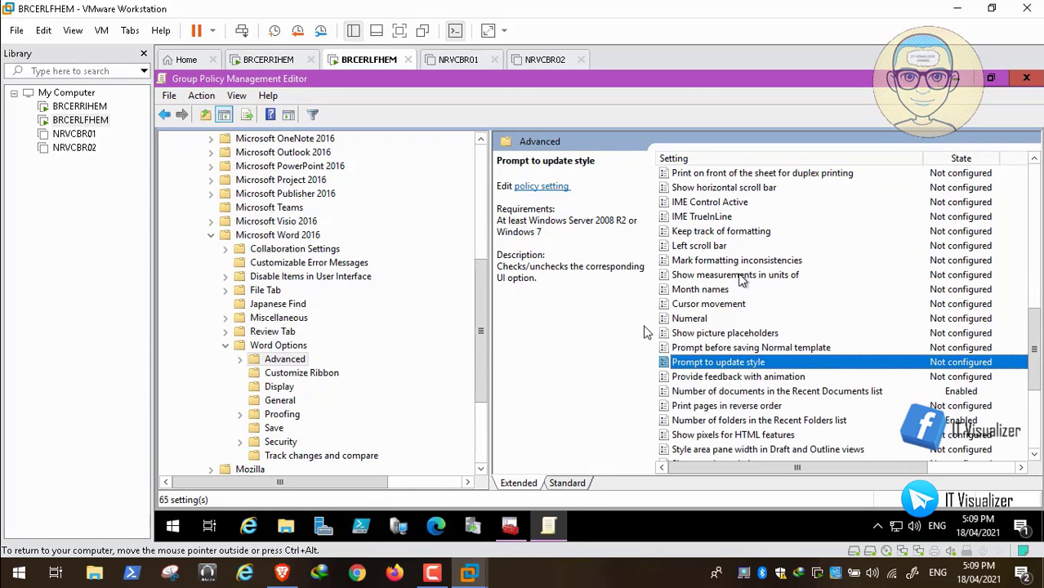
double_click(787, 349)
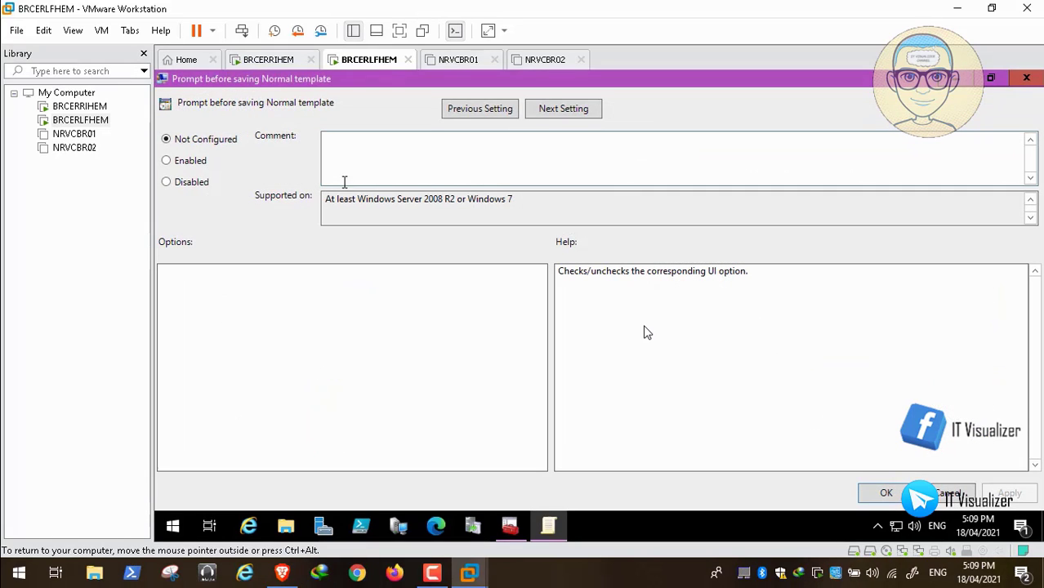
click(167, 161)
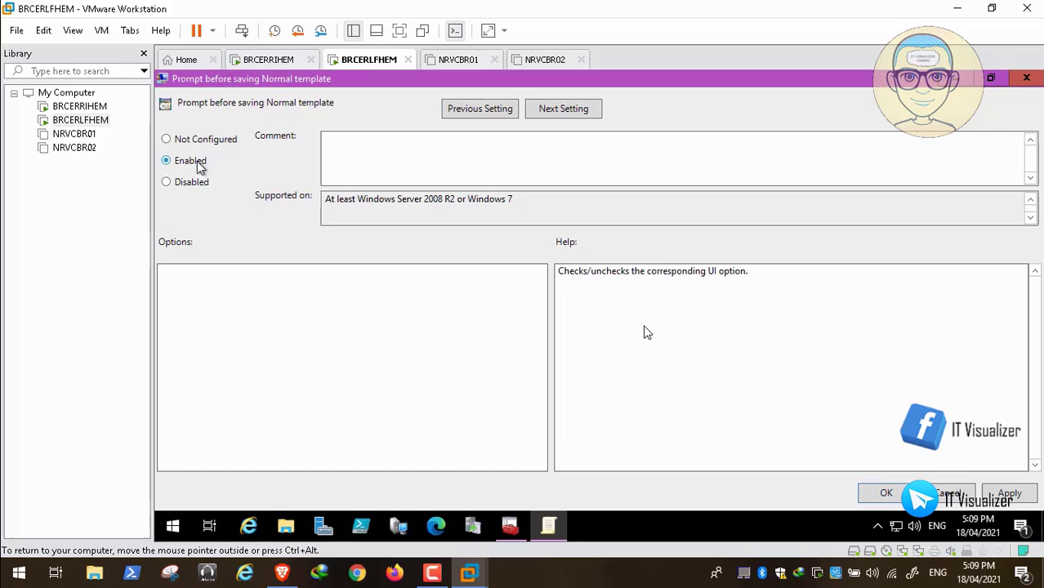
click(1010, 494)
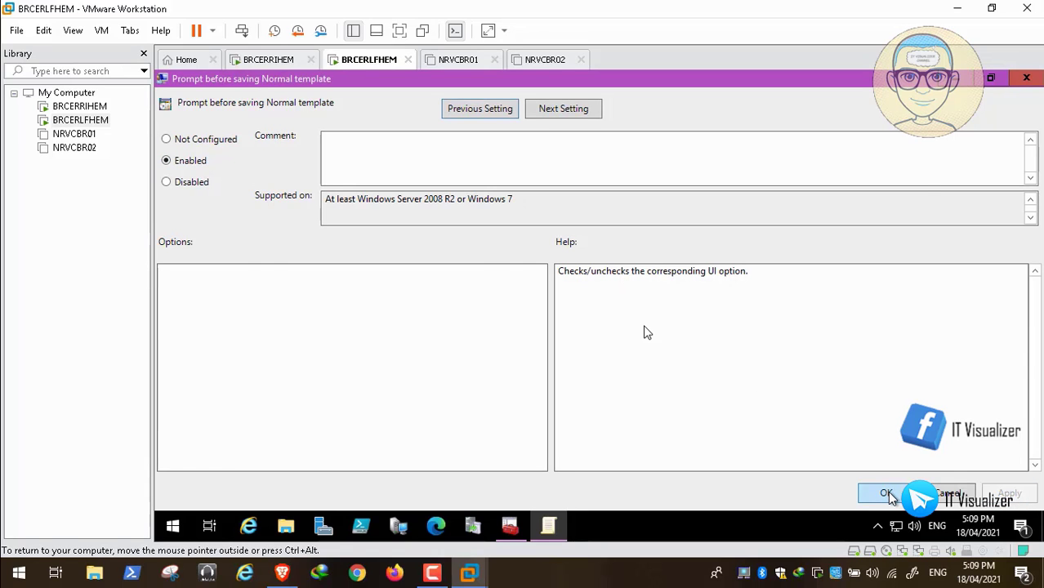
click(886, 493)
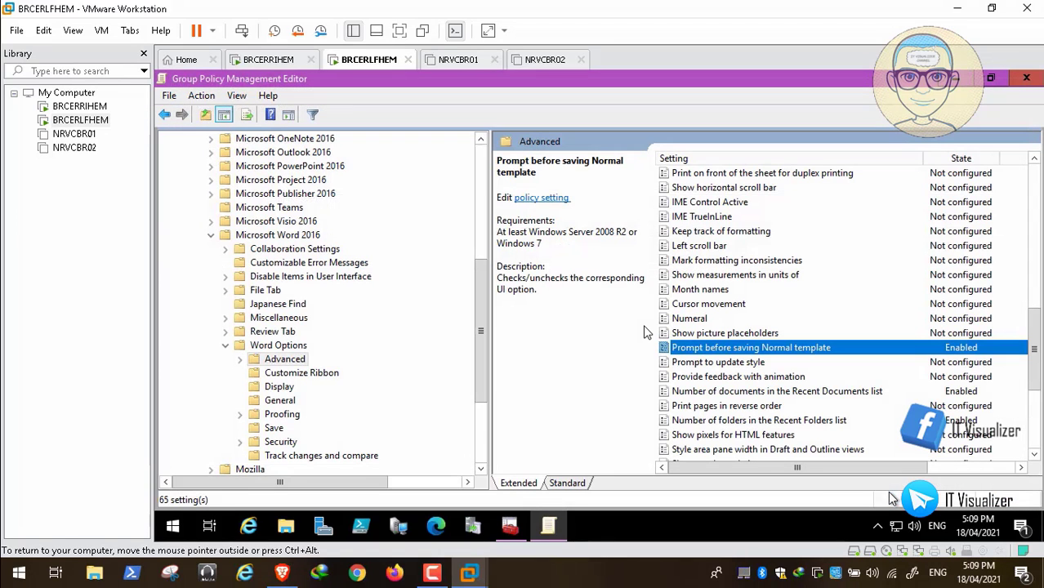
click(282, 574)
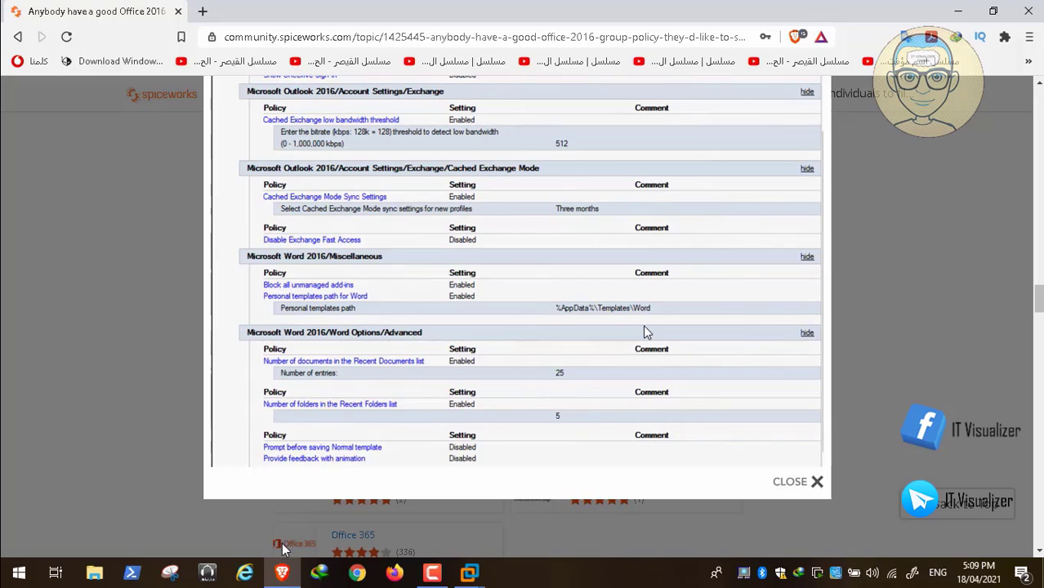
mouse_move(286, 569)
- Change Prompt before saving Normal template to Disabled
key(alt+Tab)
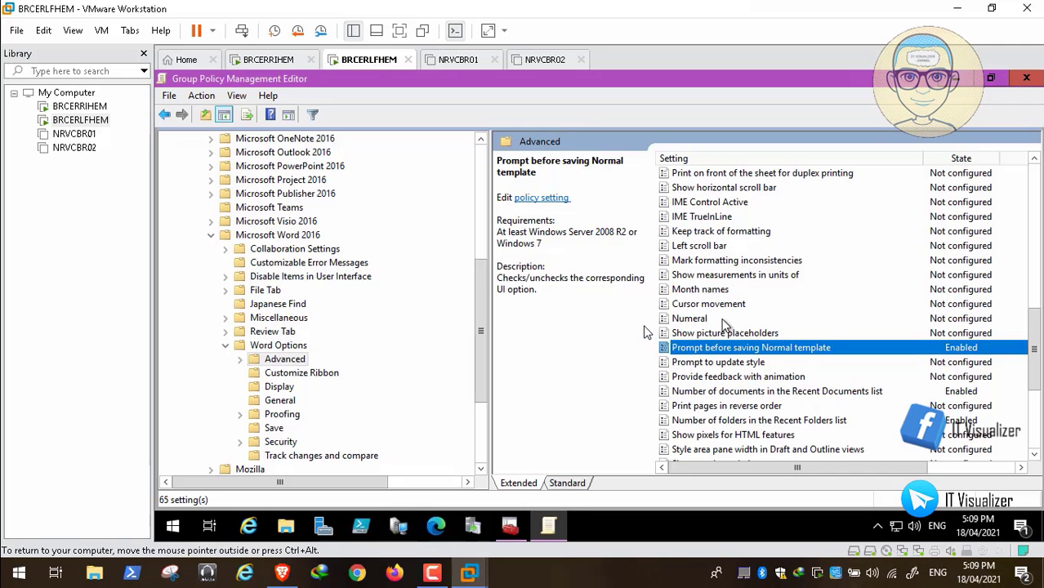
double_click(752, 349)
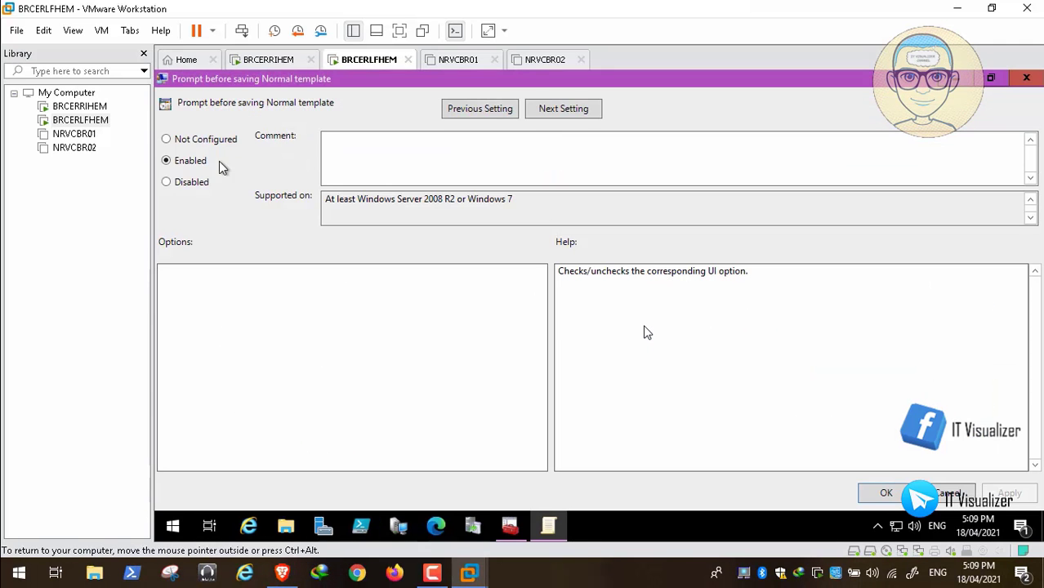
click(168, 182)
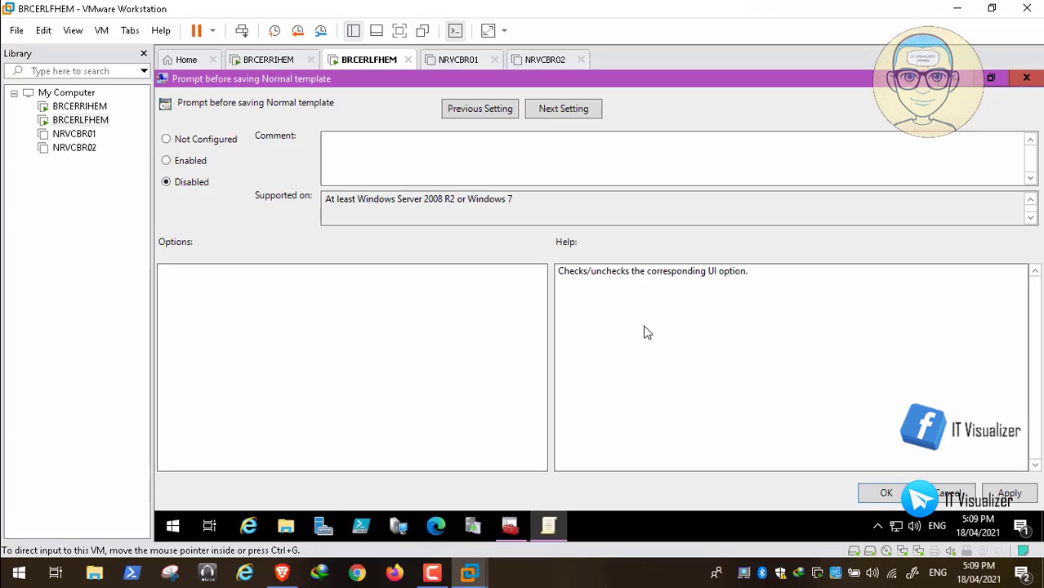
click(1012, 495)
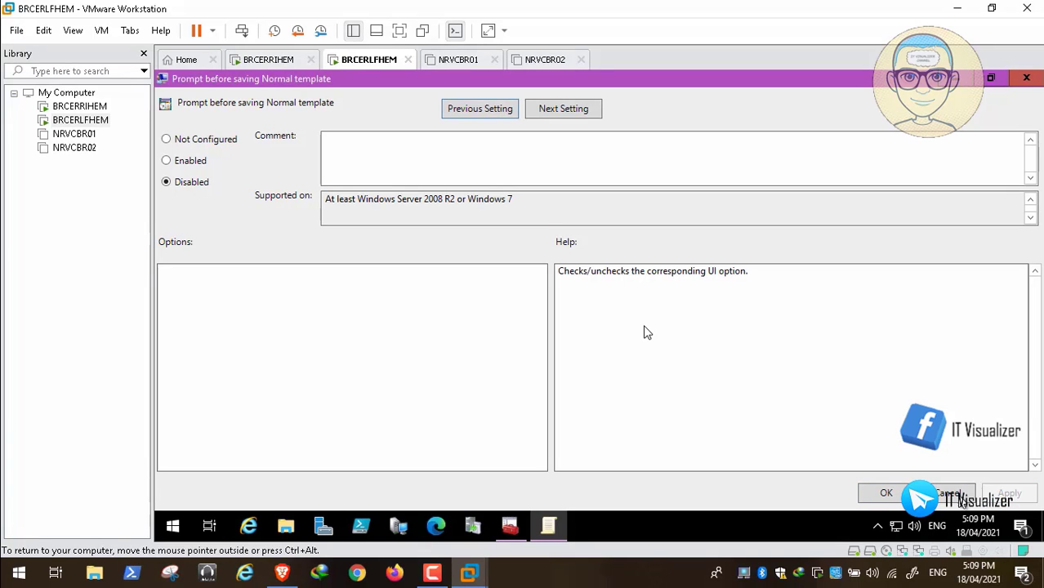
click(886, 494)
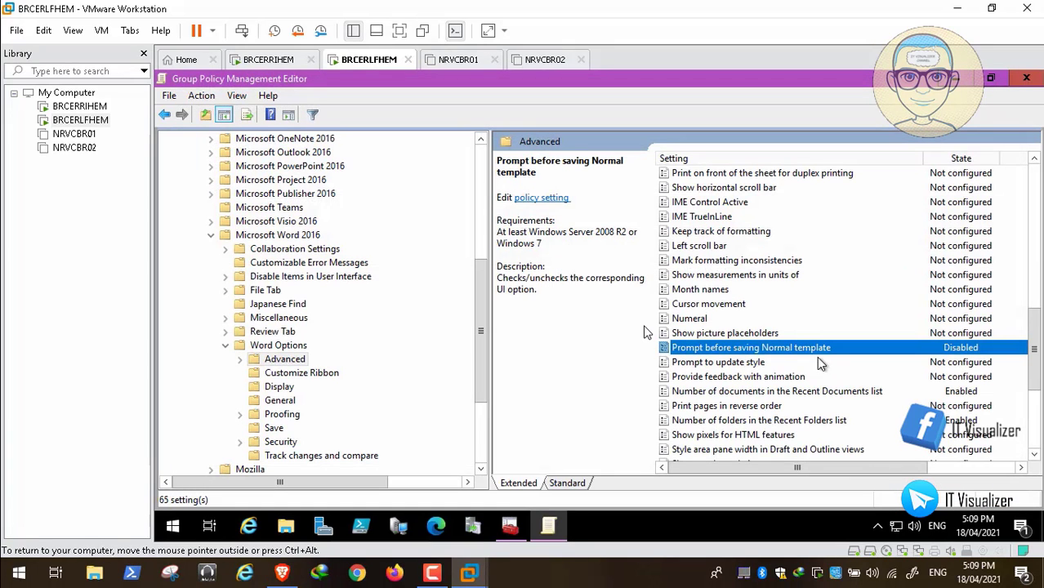
- Set Provide feedback with animation to Disabled and close the Spiceworks screenshot lightbox
click(783, 381)
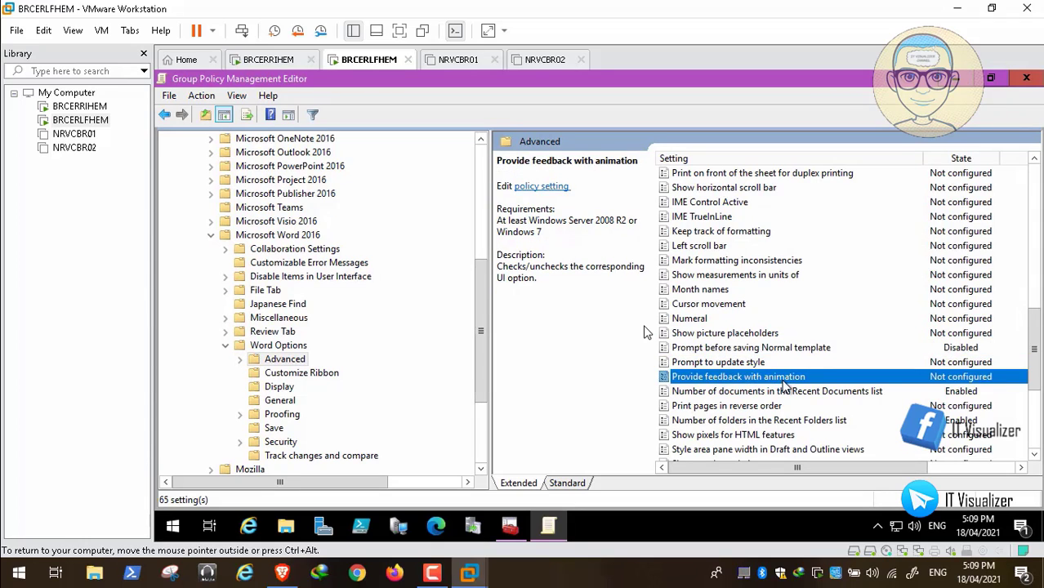
double_click(784, 380)
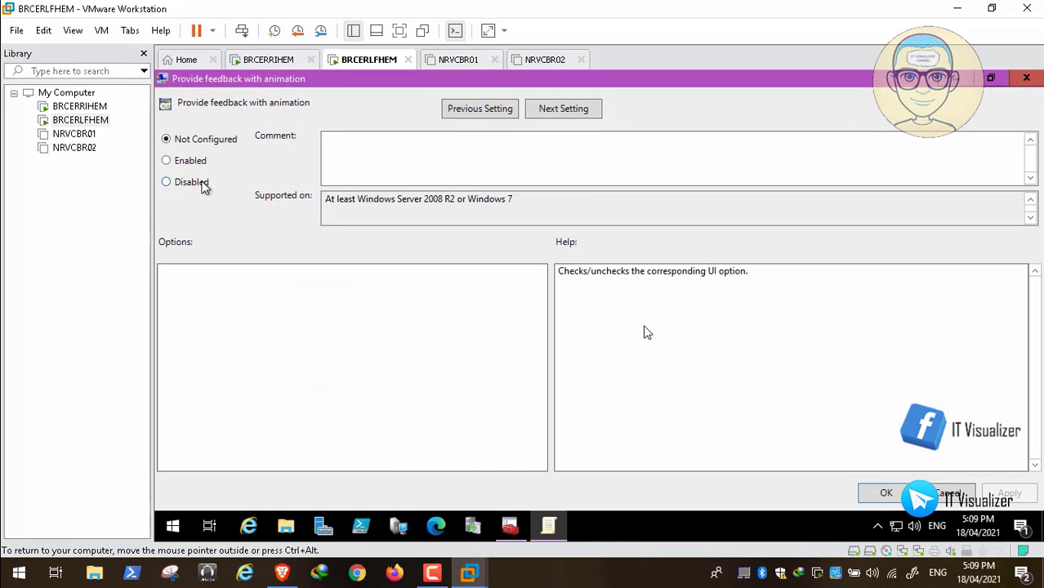
click(204, 187)
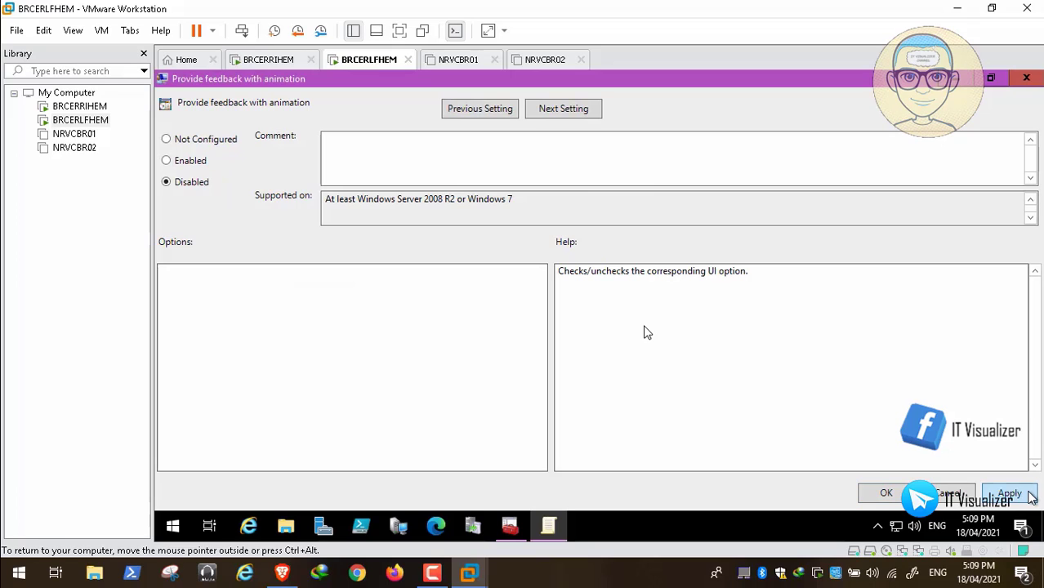
click(1013, 495)
click(890, 495)
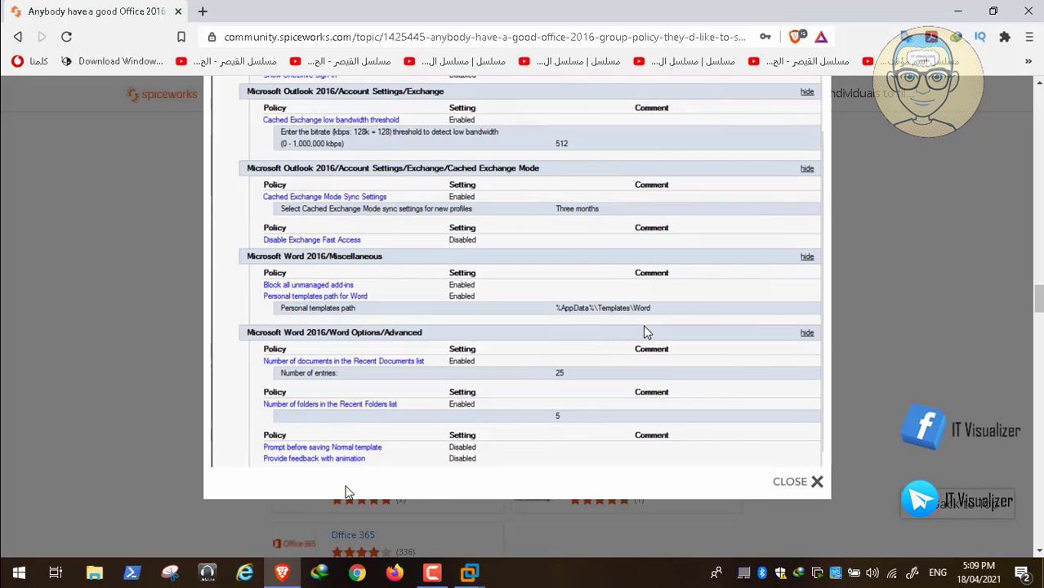
click(818, 482)
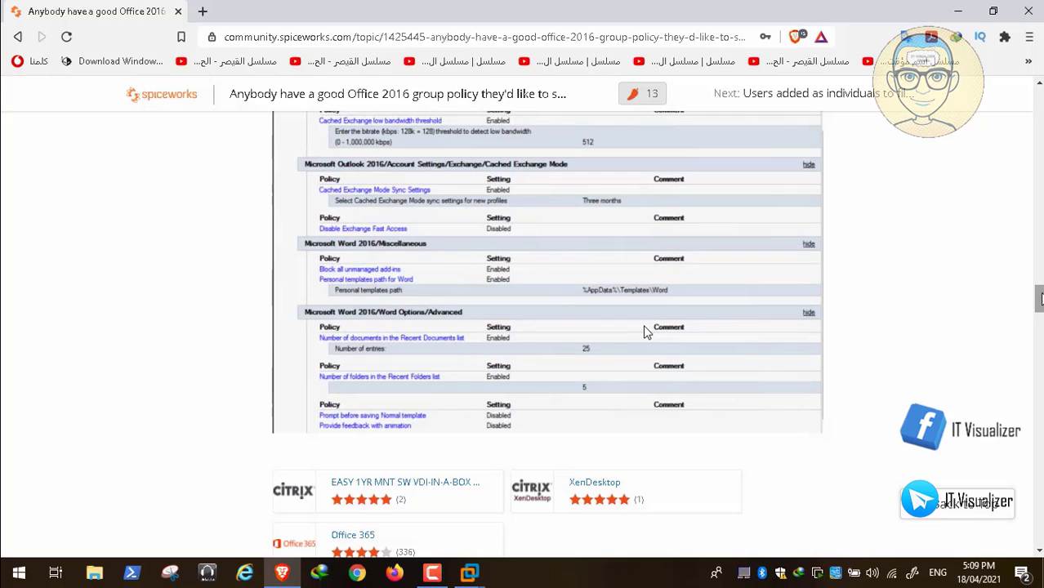
scroll(645, 331, down, 3)
- Scroll to the Mar 2, 2017 post and open the Office_2016_enhancements.txt attachment
scroll(647, 328, up, 3)
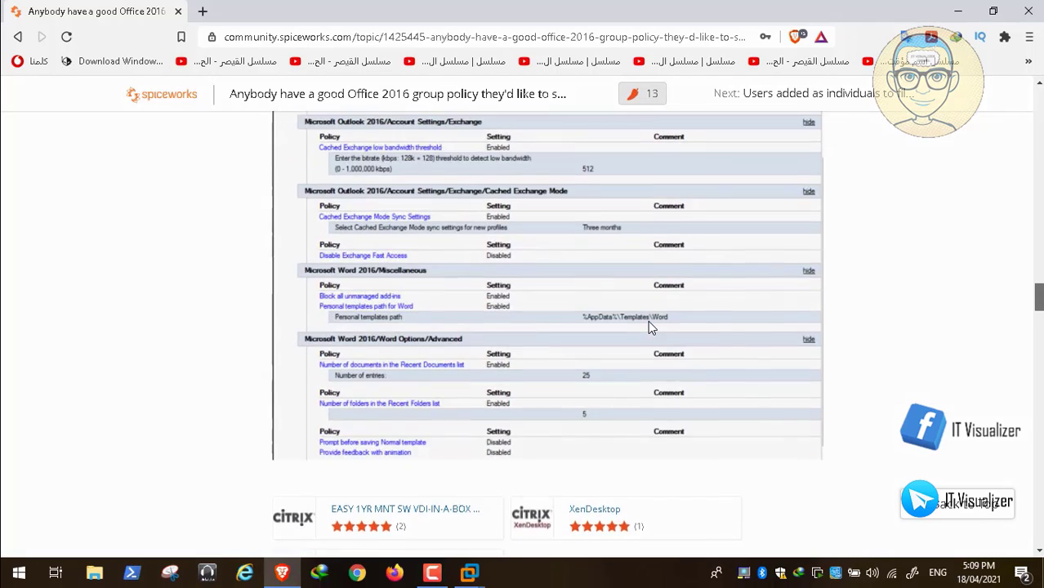
scroll(649, 326, up, 10)
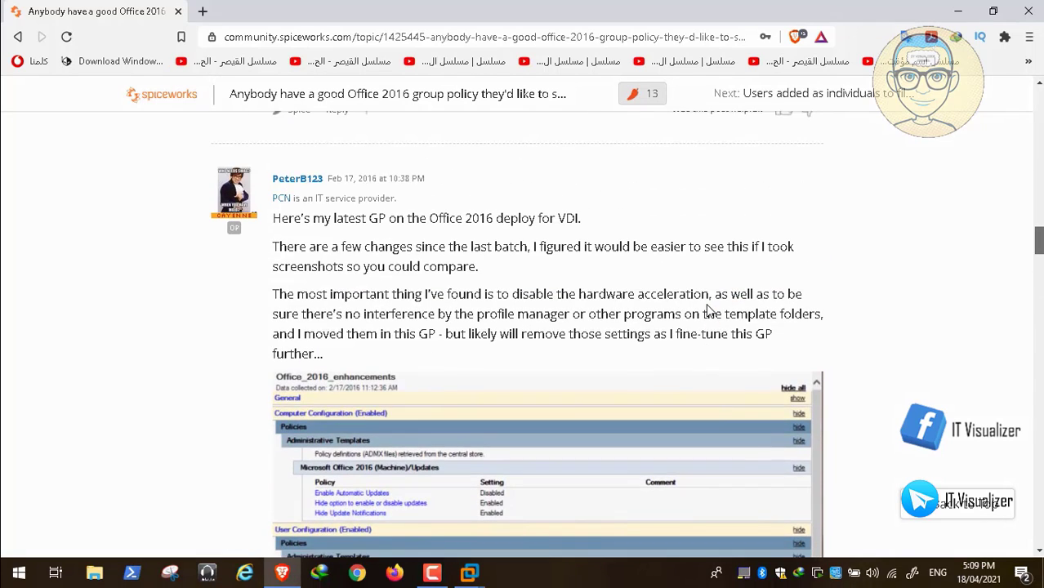
scroll(708, 310, down, 20)
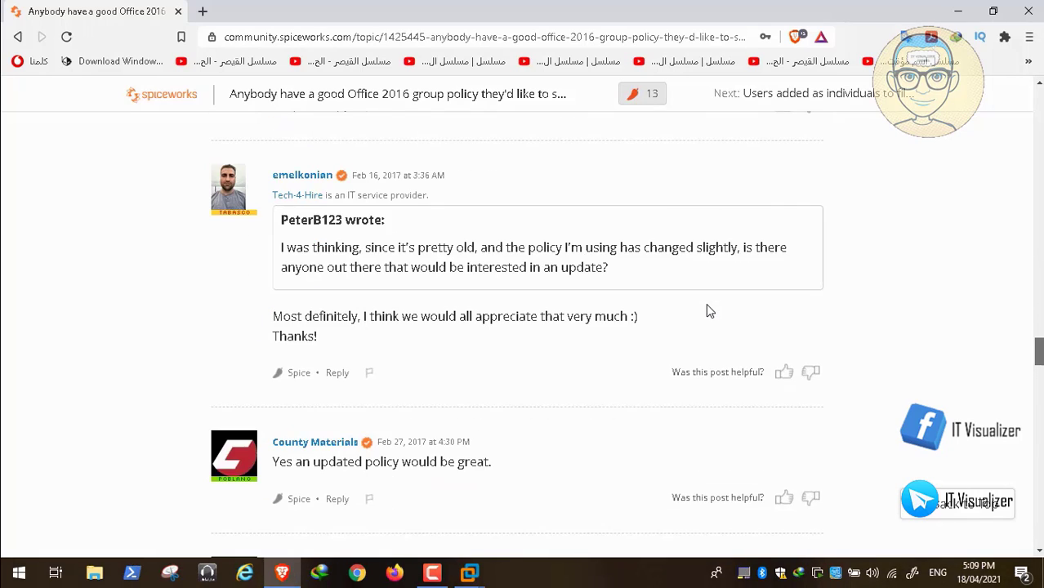
scroll(666, 169, down, 3)
scroll(188, 103, up, 4)
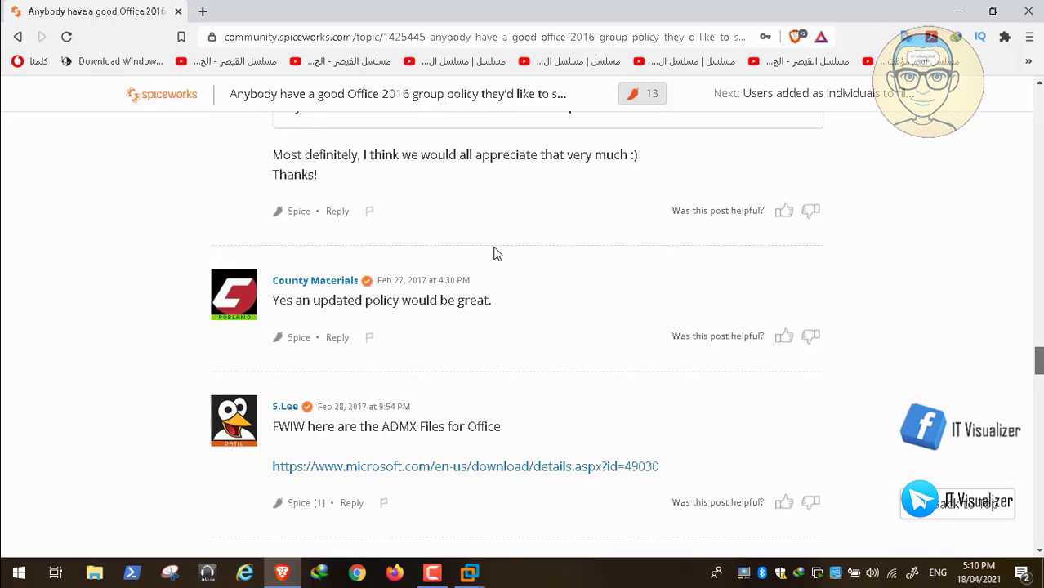
scroll(494, 253, down, 5)
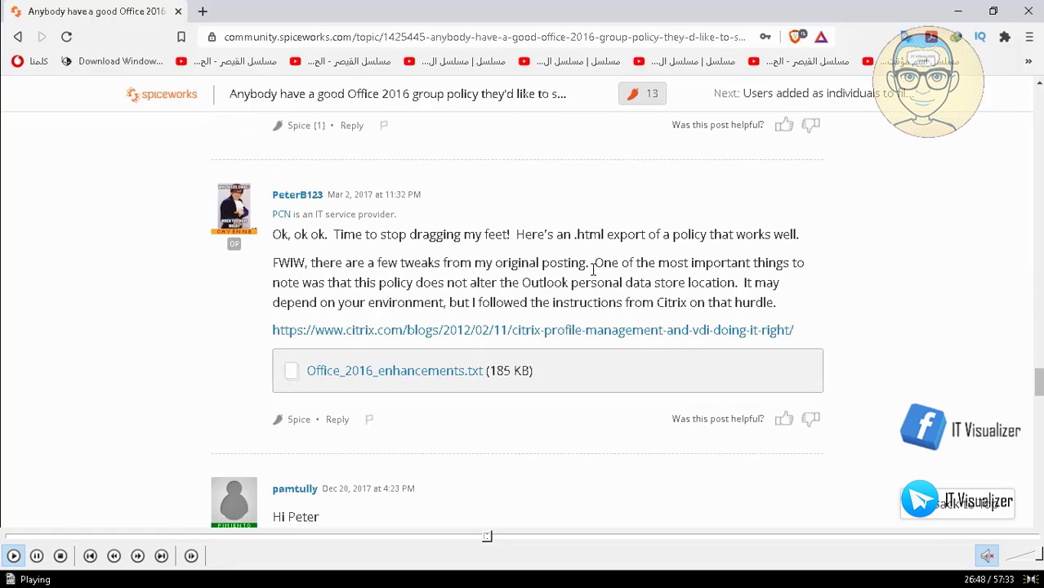
click(36, 556)
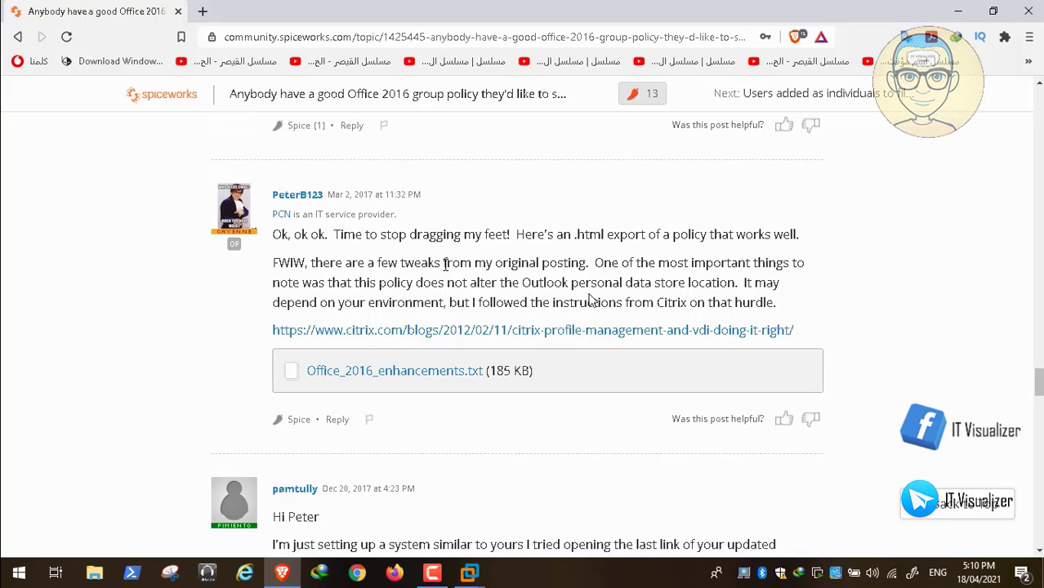
click(12, 557)
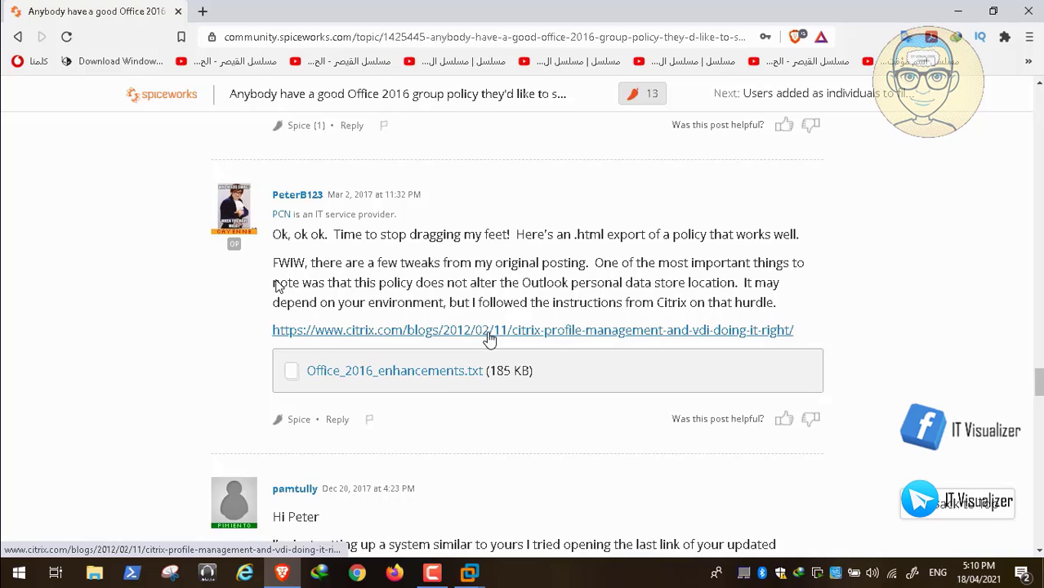
click(449, 372)
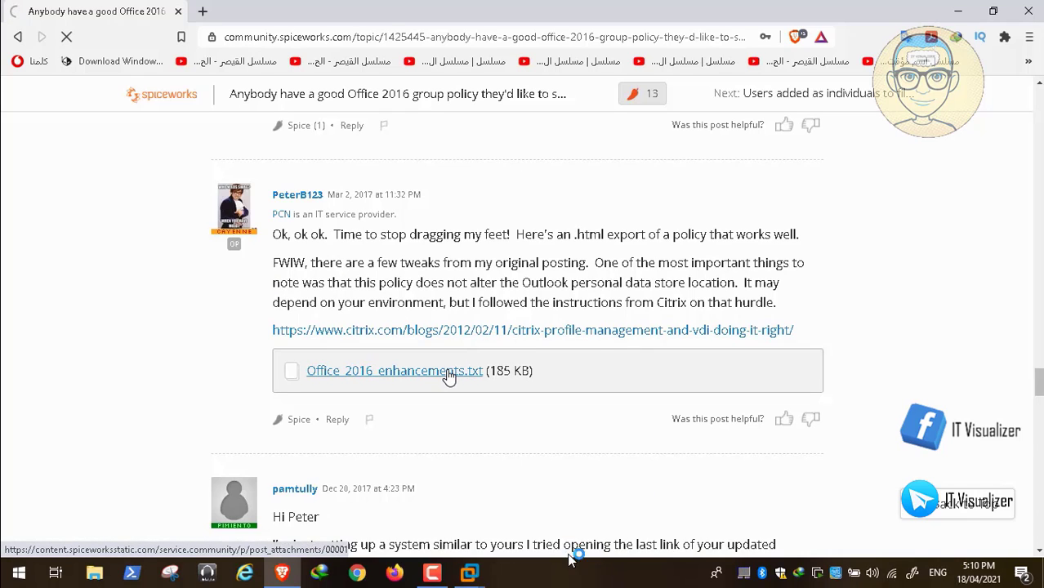
- Skip the recorded video ahead to the Citrix blog part
click(498, 537)
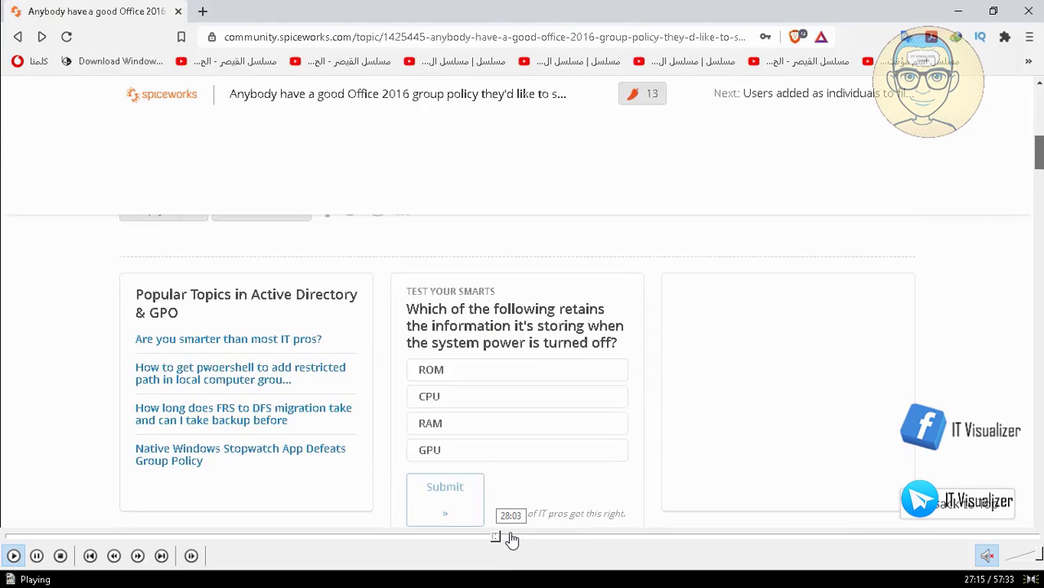
click(511, 537)
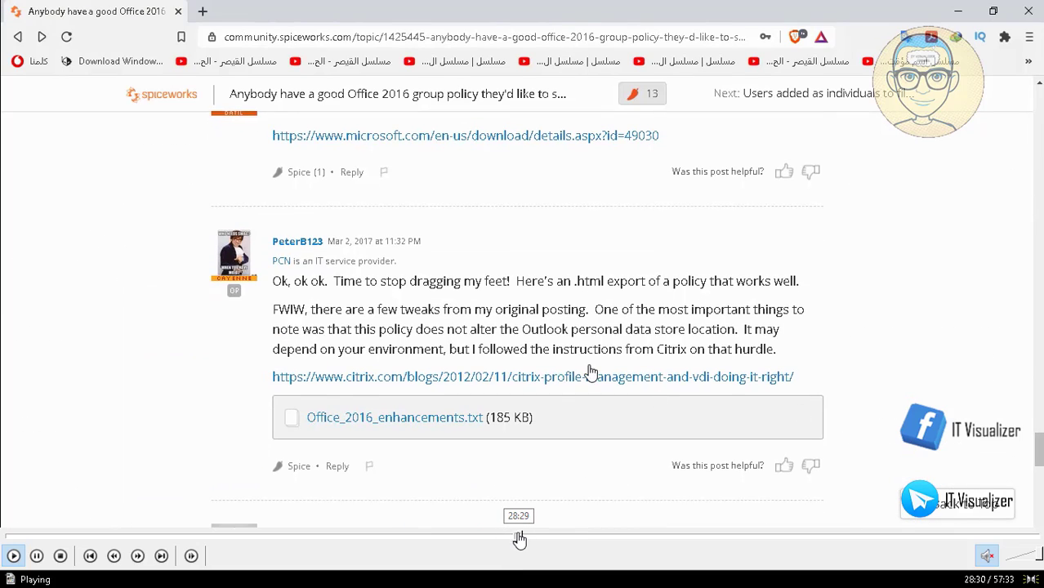
click(517, 537)
- Scrub the recording's seek bar forward to about 42:15, landing on the ADManager Plus sign-in page
click(535, 537)
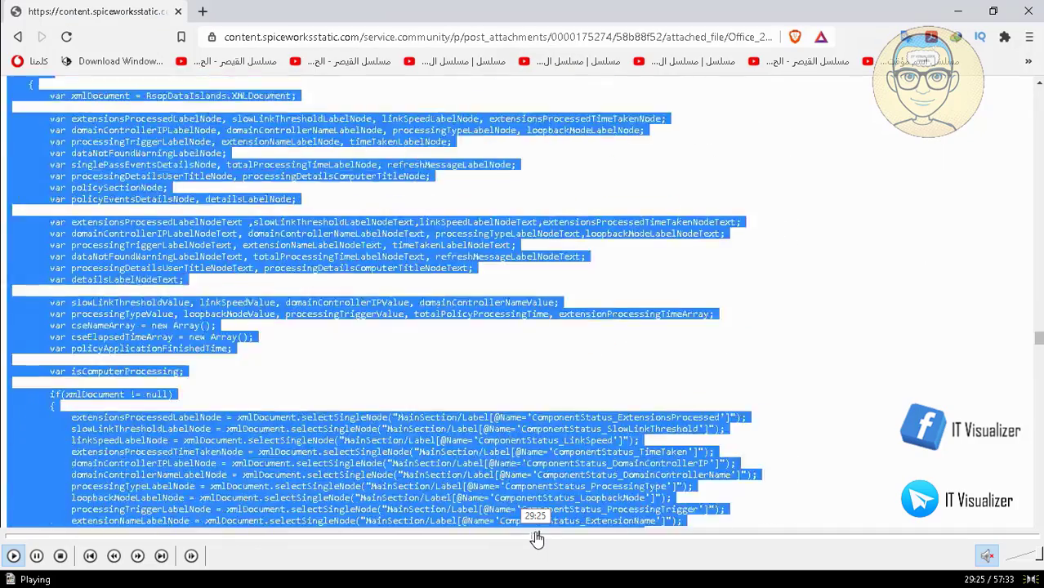
click(545, 537)
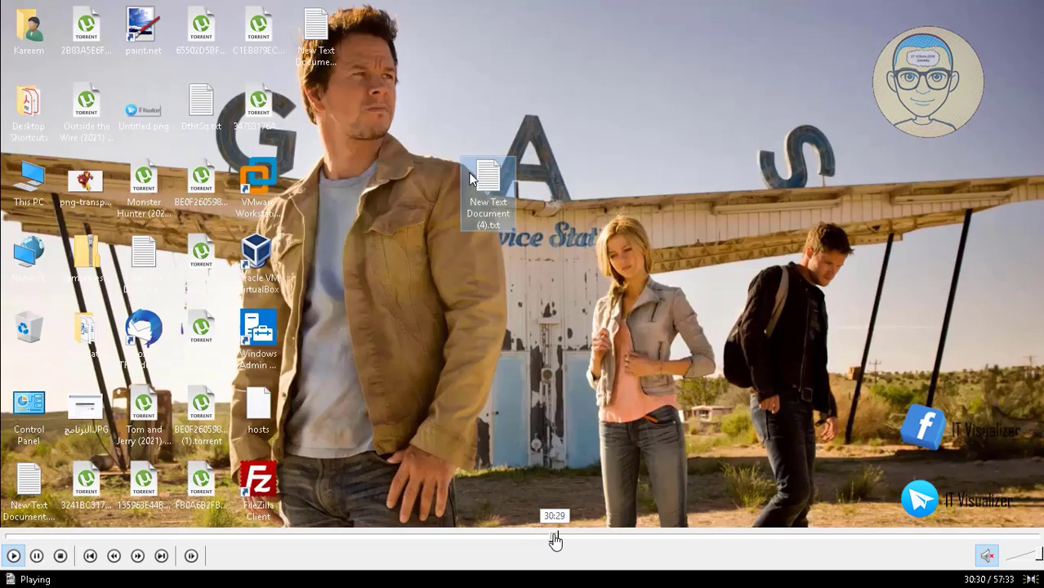
click(555, 537)
click(562, 537)
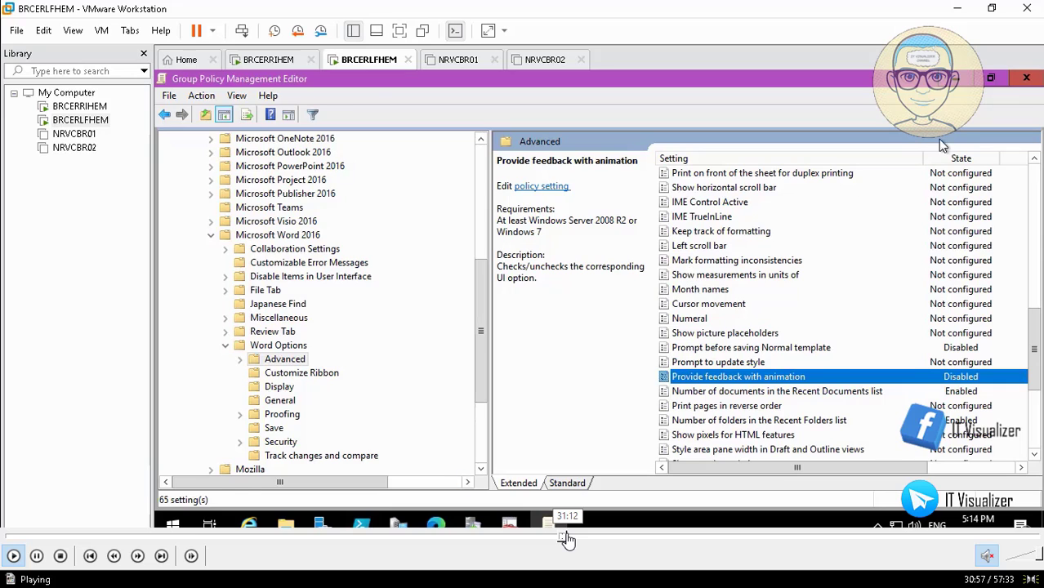
click(563, 536)
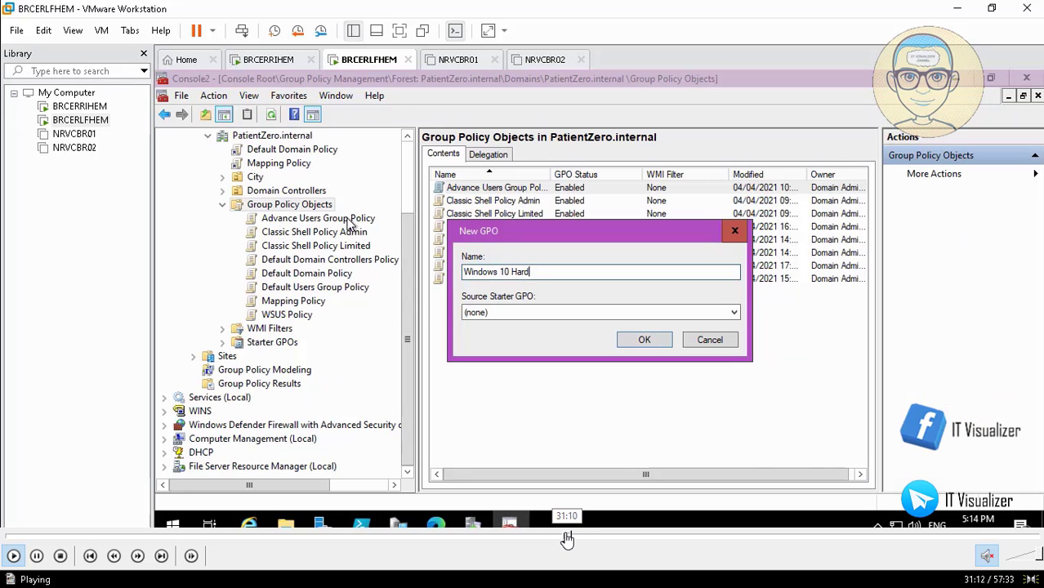
click(564, 536)
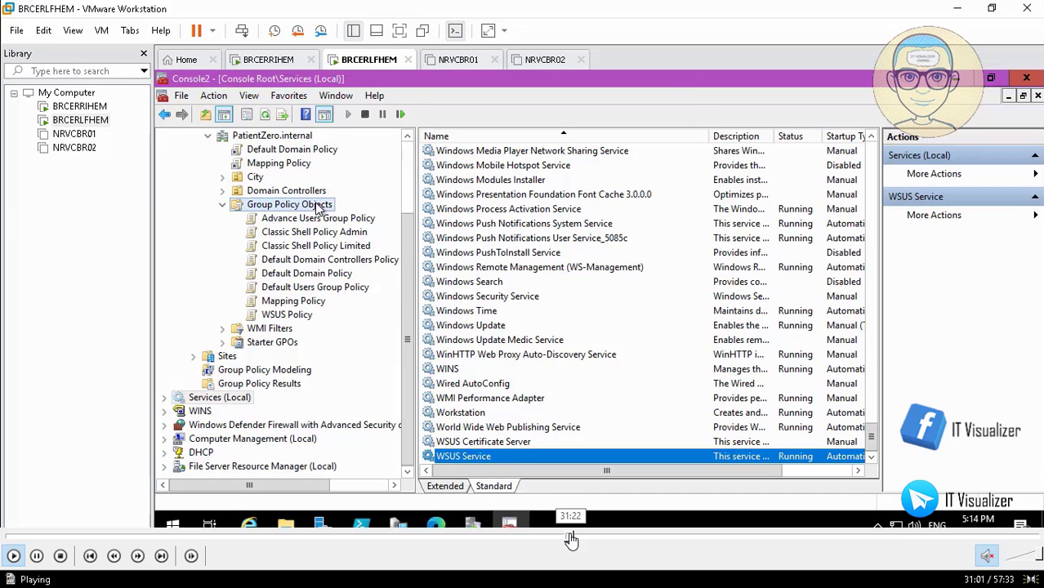
click(558, 538)
click(555, 539)
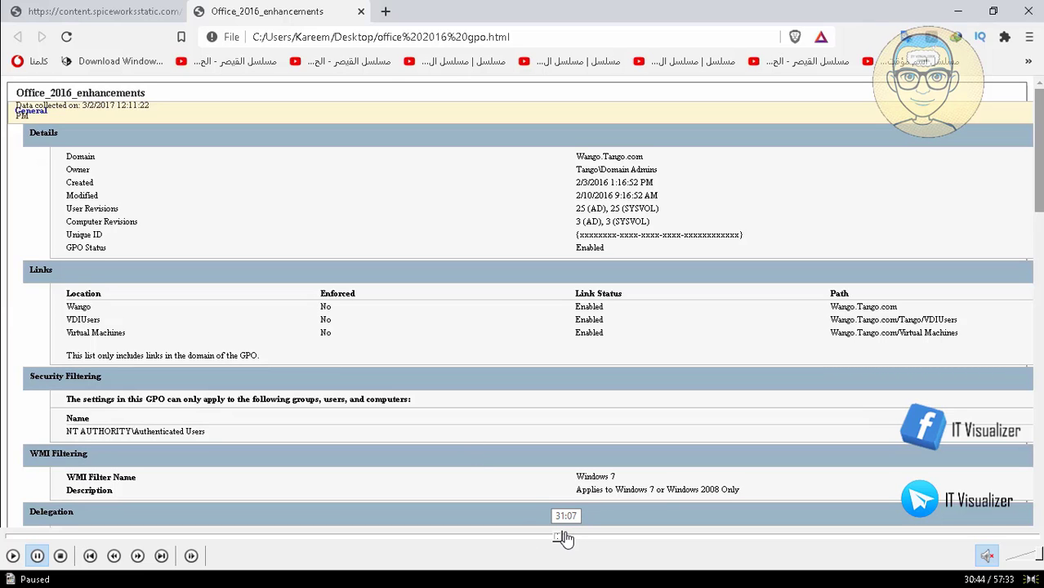
click(566, 536)
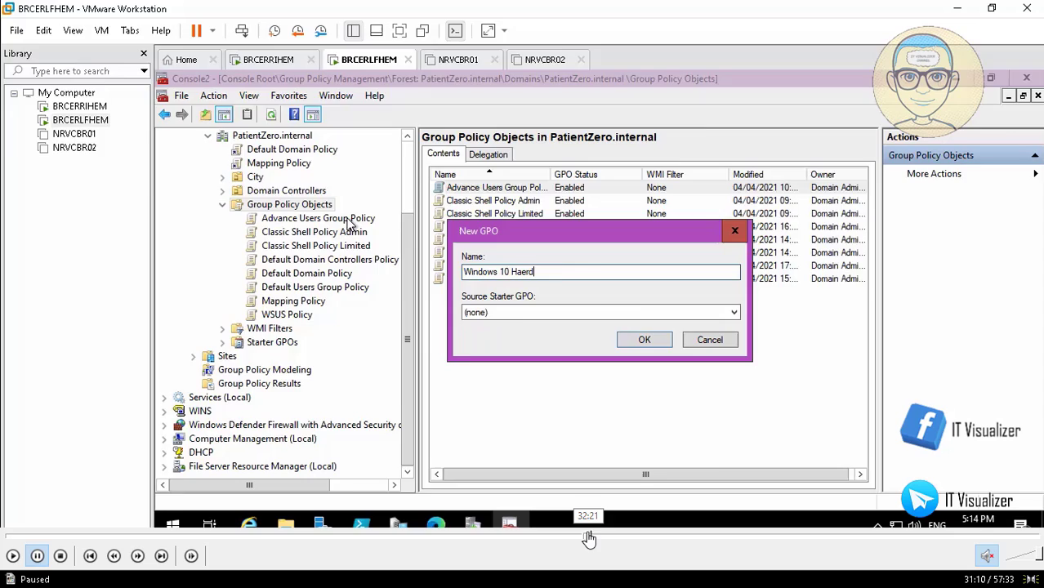
click(586, 537)
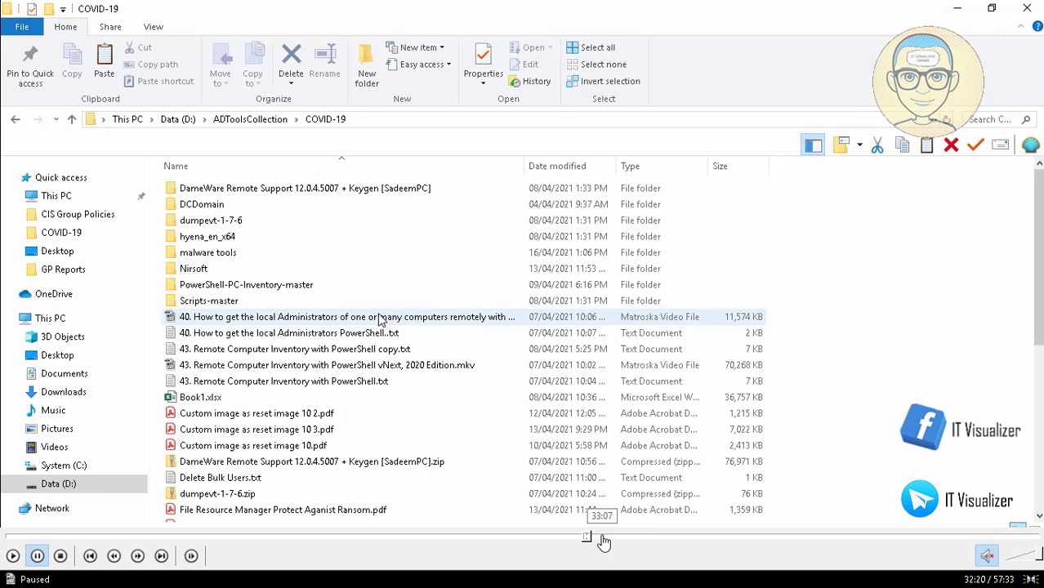
click(602, 536)
click(619, 538)
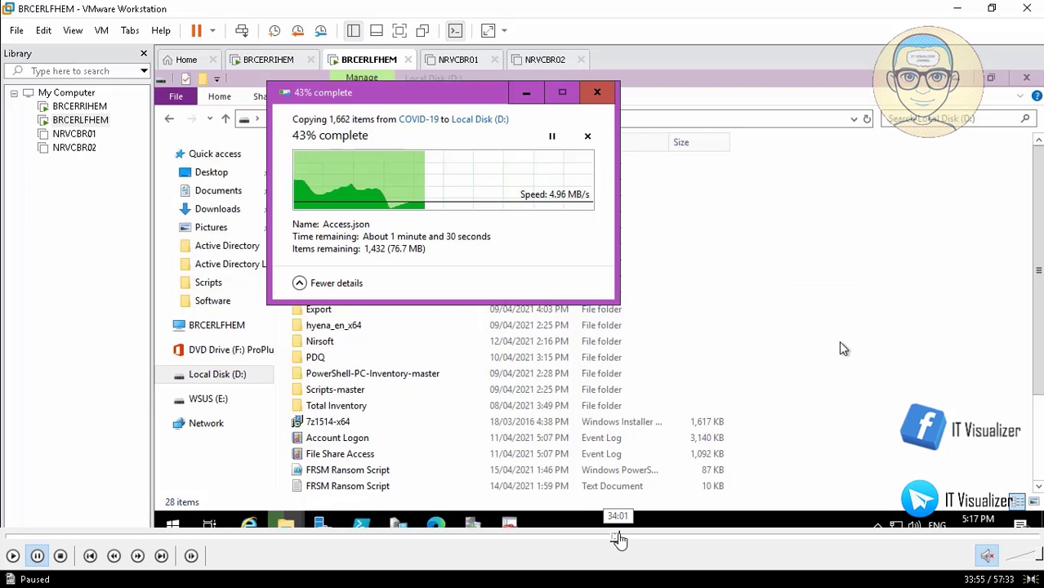
click(656, 537)
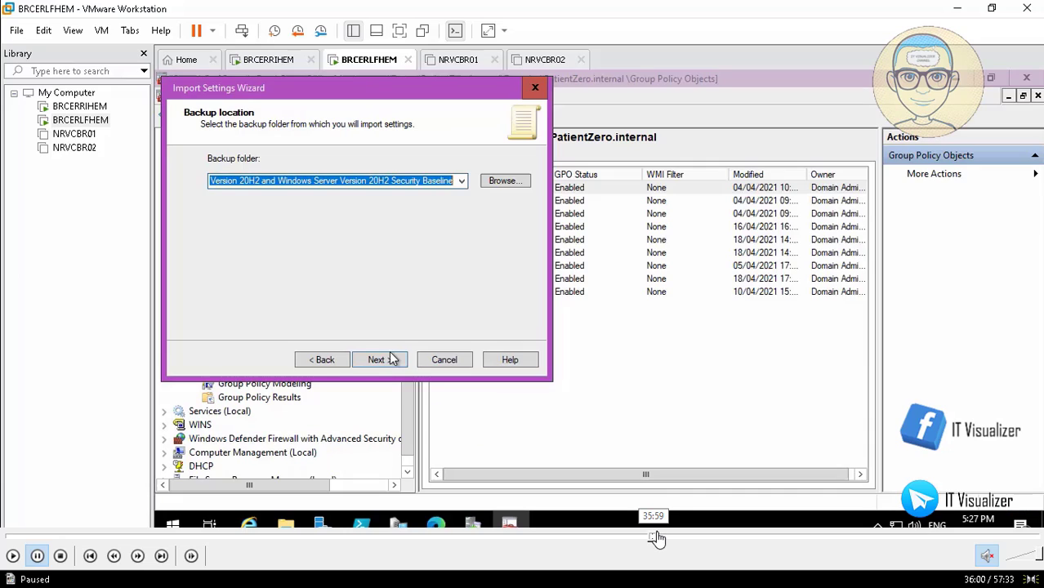
click(670, 538)
click(709, 537)
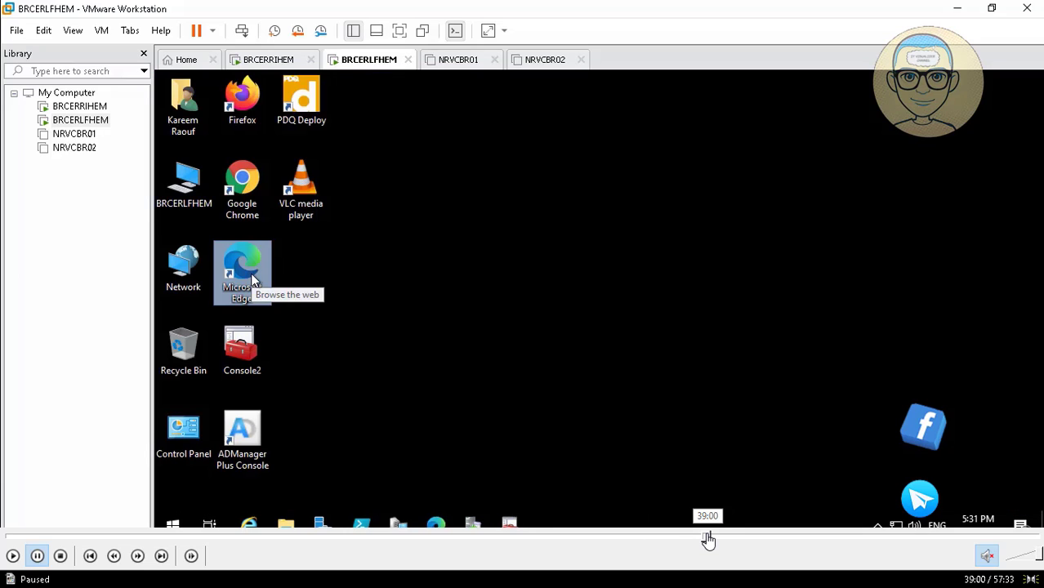
click(711, 537)
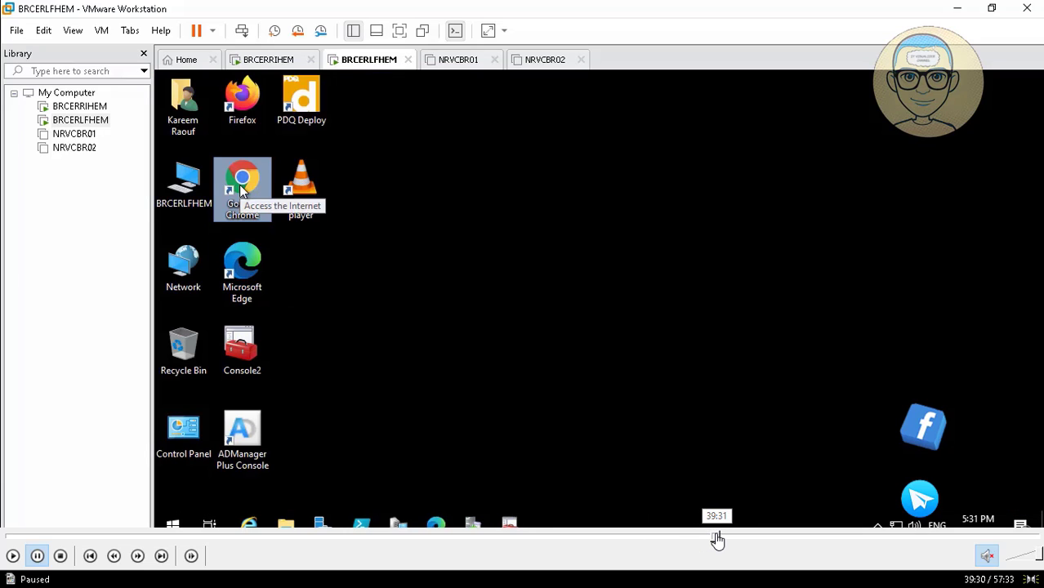
click(726, 537)
click(740, 538)
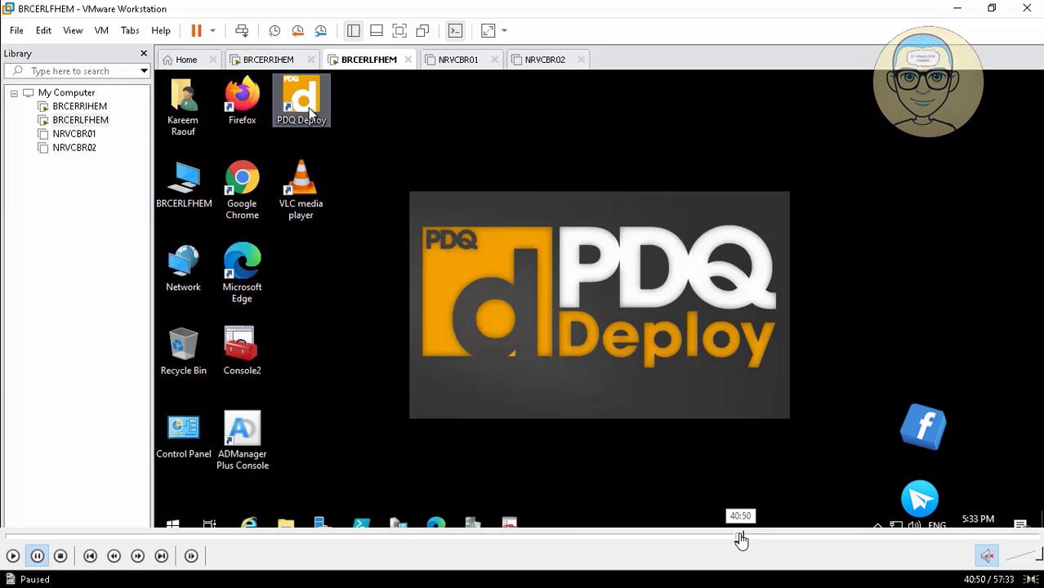
click(749, 538)
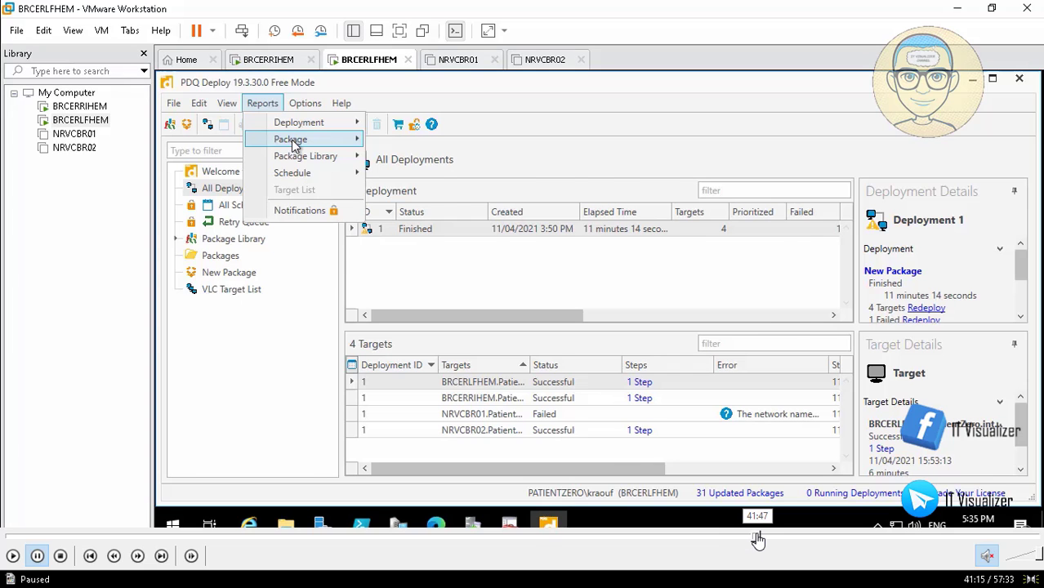
click(759, 537)
click(767, 537)
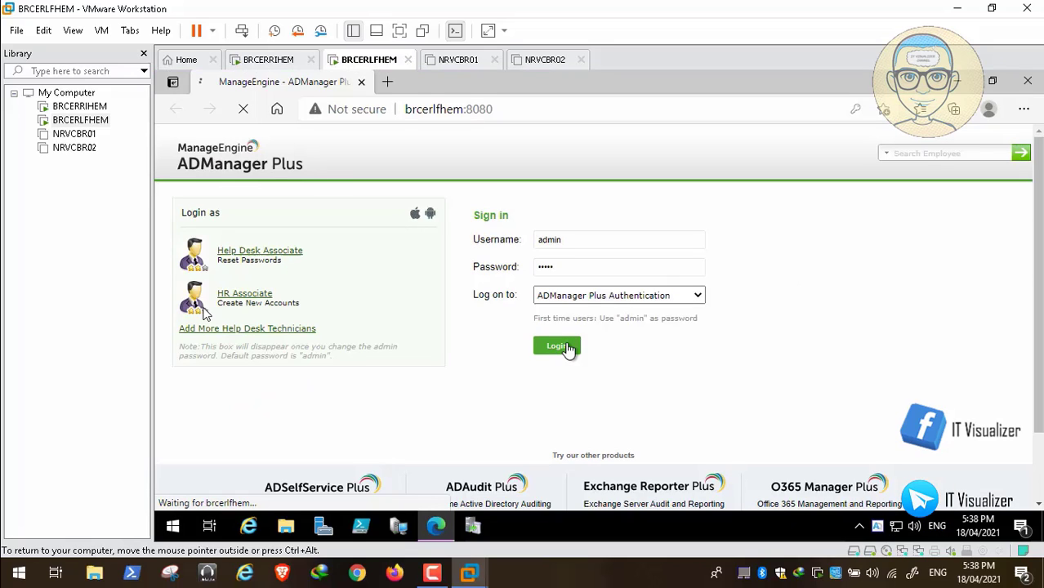
- Resume playback so the recording signs in and opens the Scheduled Automation page
click(12, 556)
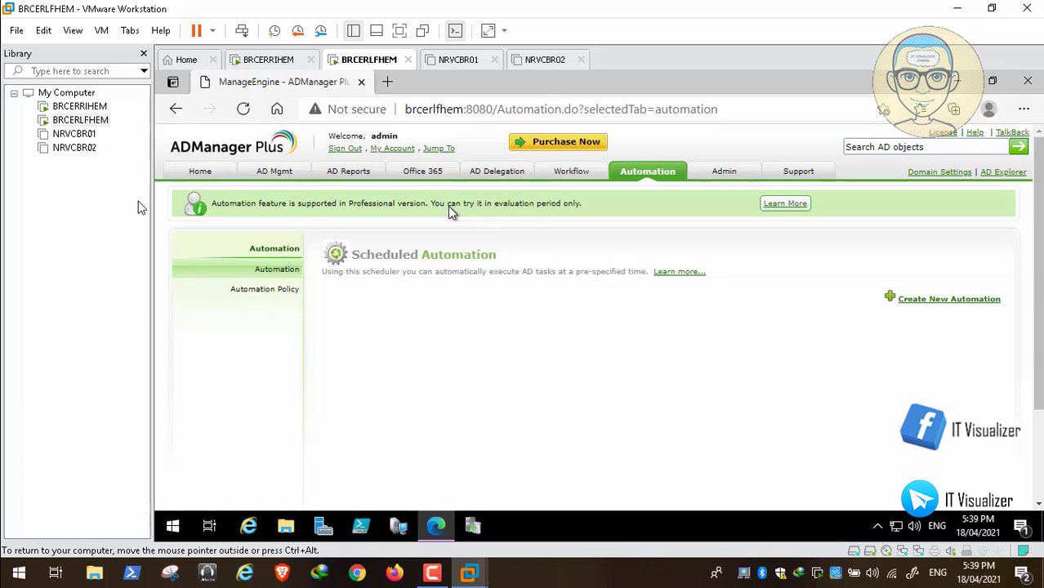
- Open the Admin tab, pausing and resuming playback until the Customize Naming Formats page loads
click(730, 173)
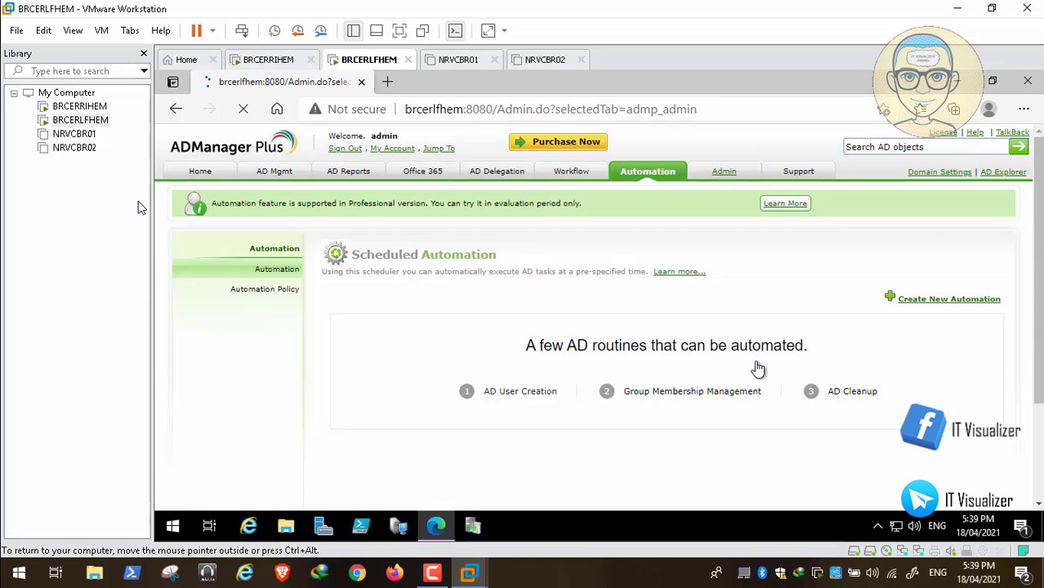
click(37, 556)
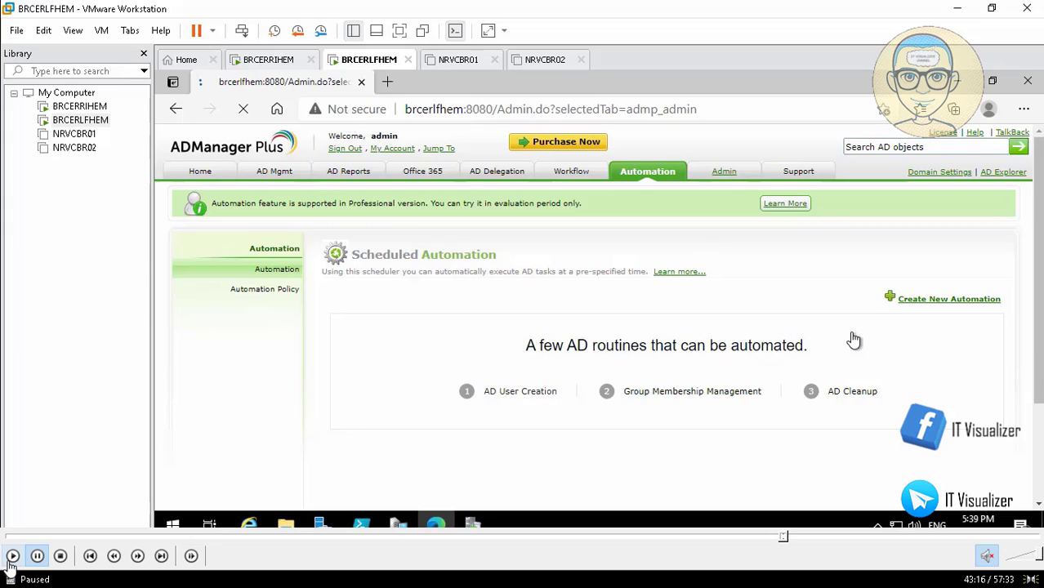
click(914, 309)
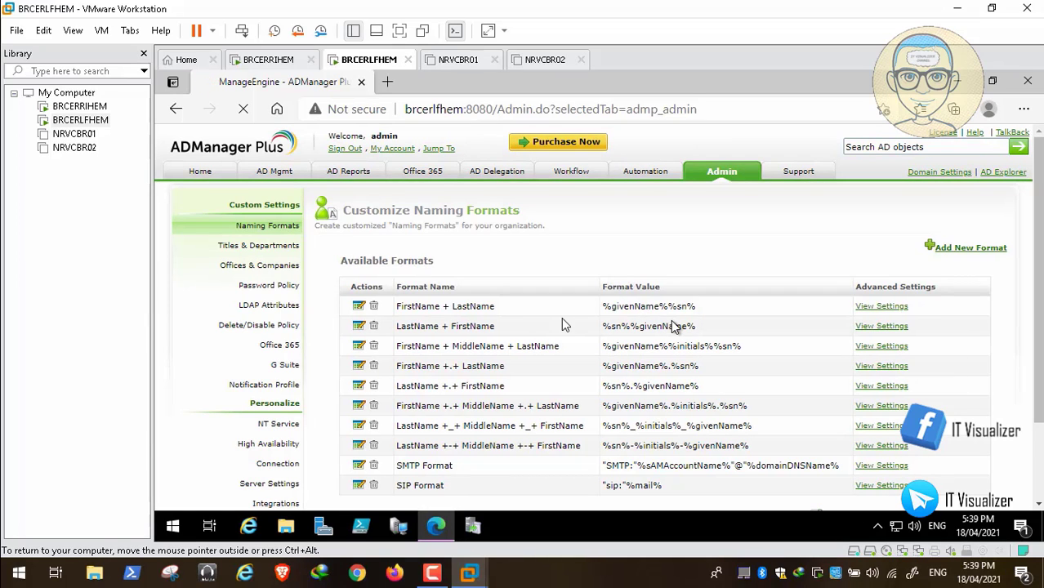
mouse_move(40, 554)
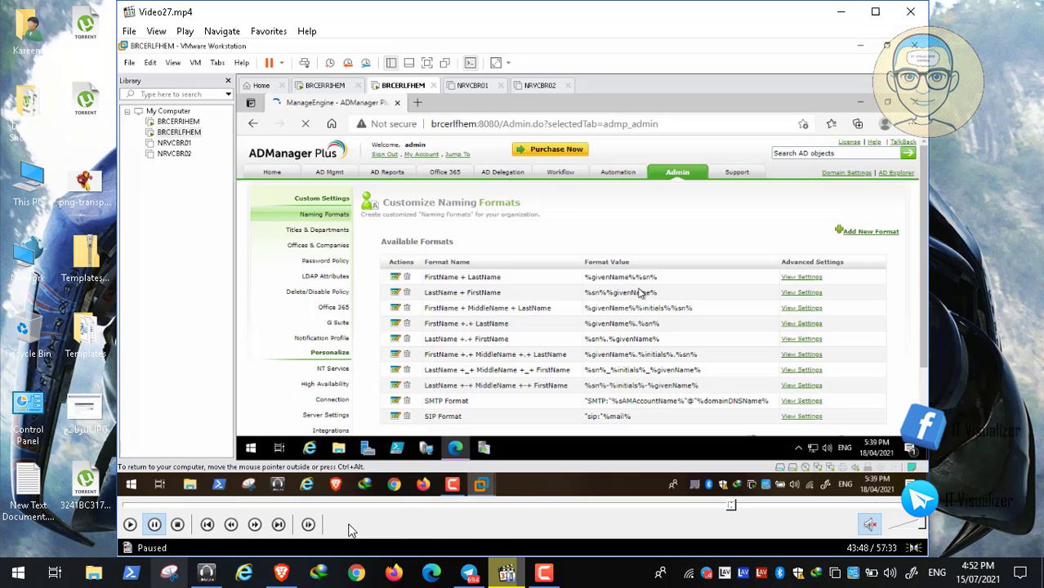
click(546, 573)
click(969, 506)
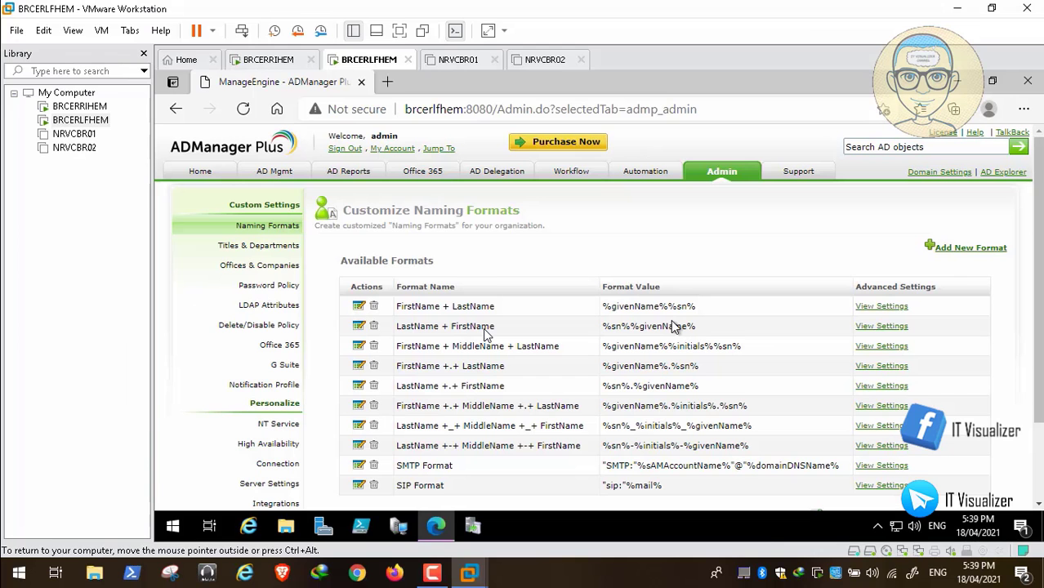
mouse_move(116, 542)
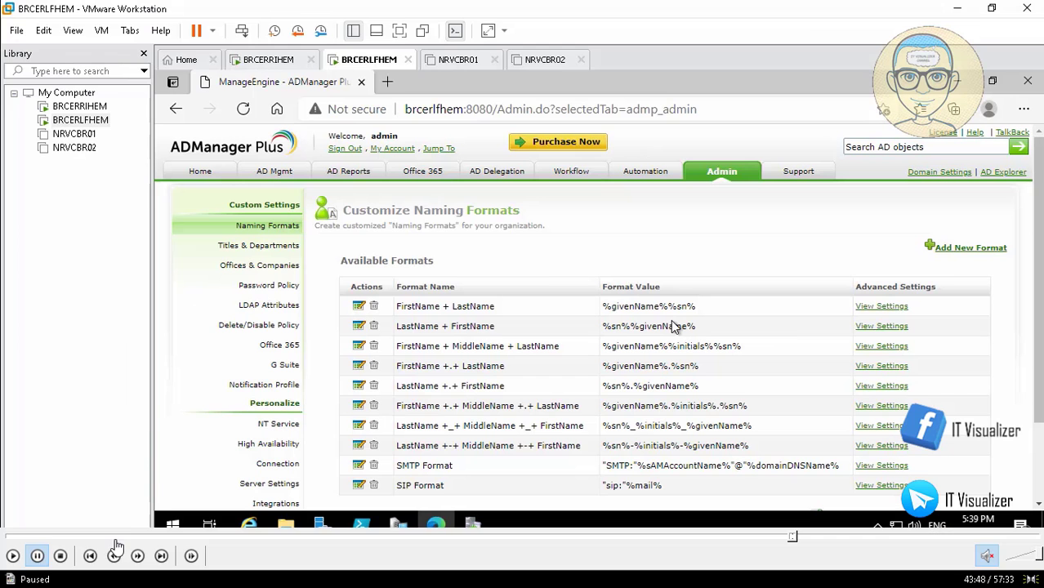
click(12, 556)
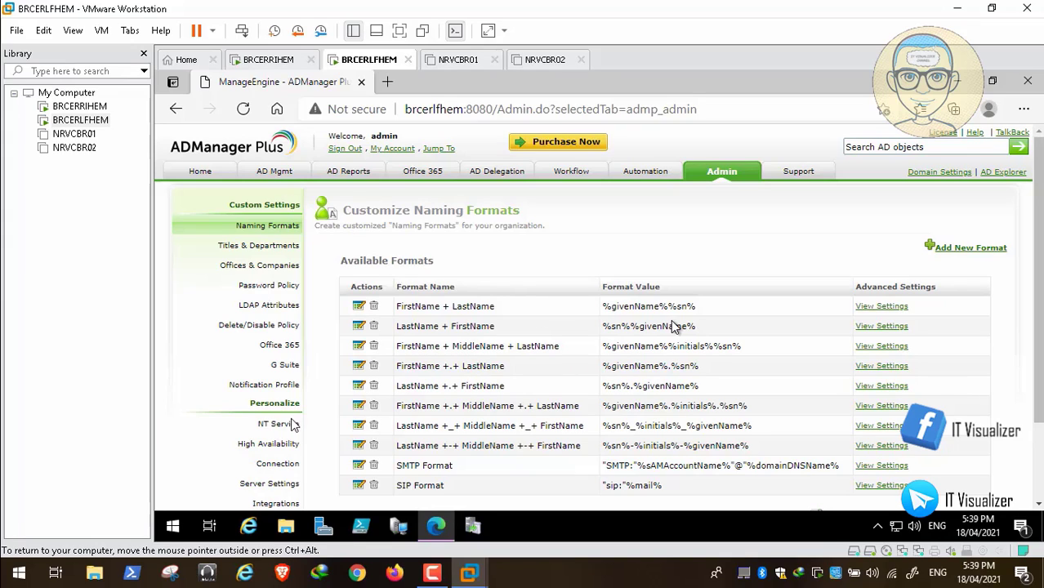
mouse_move(19, 554)
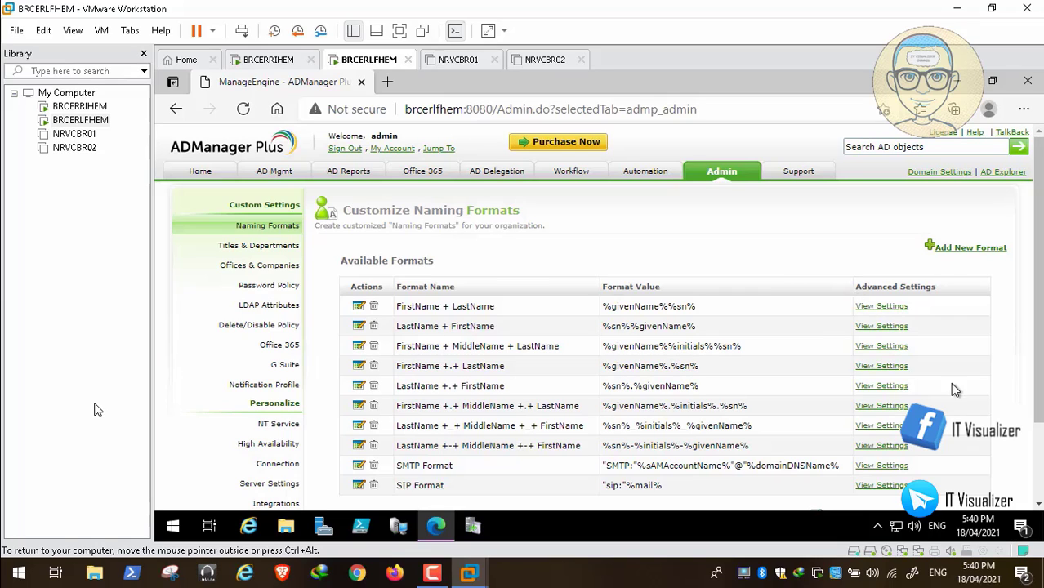
- Look over the Naming Formats page, then open Password Policy under Custom Settings
scroll(1039, 488, down, 2)
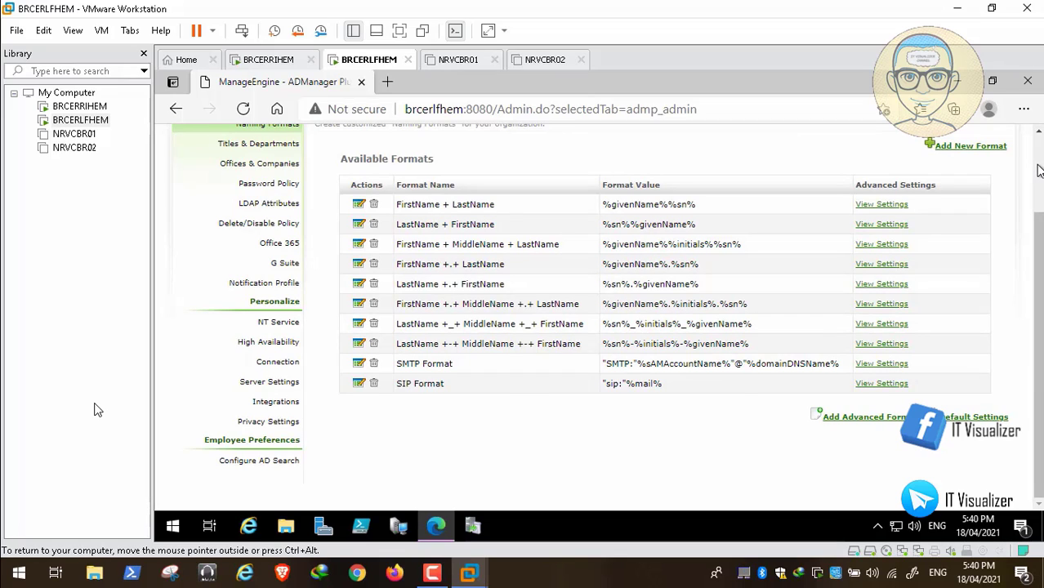
scroll(1039, 169, up, 2)
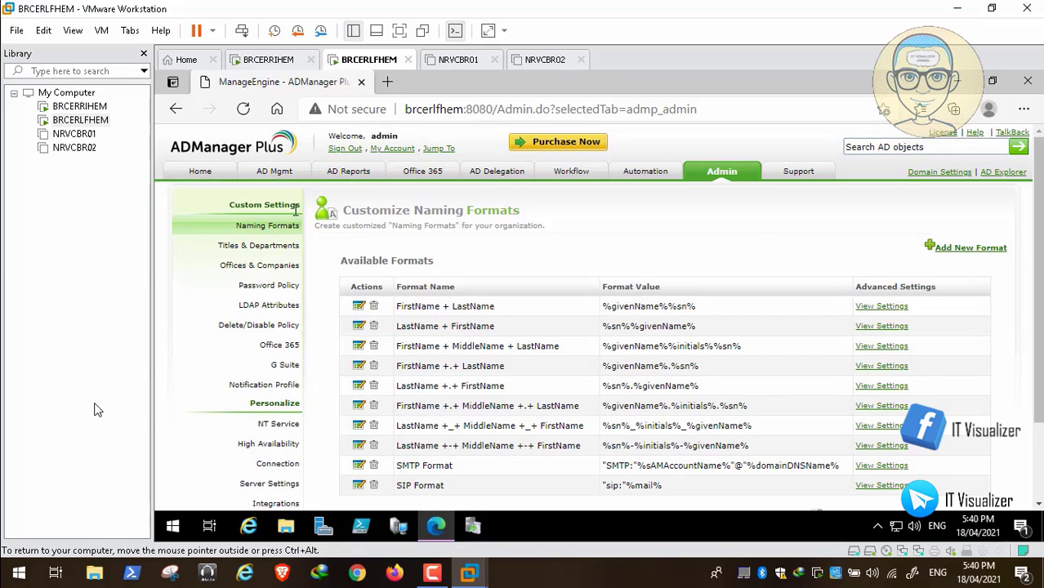
click(278, 289)
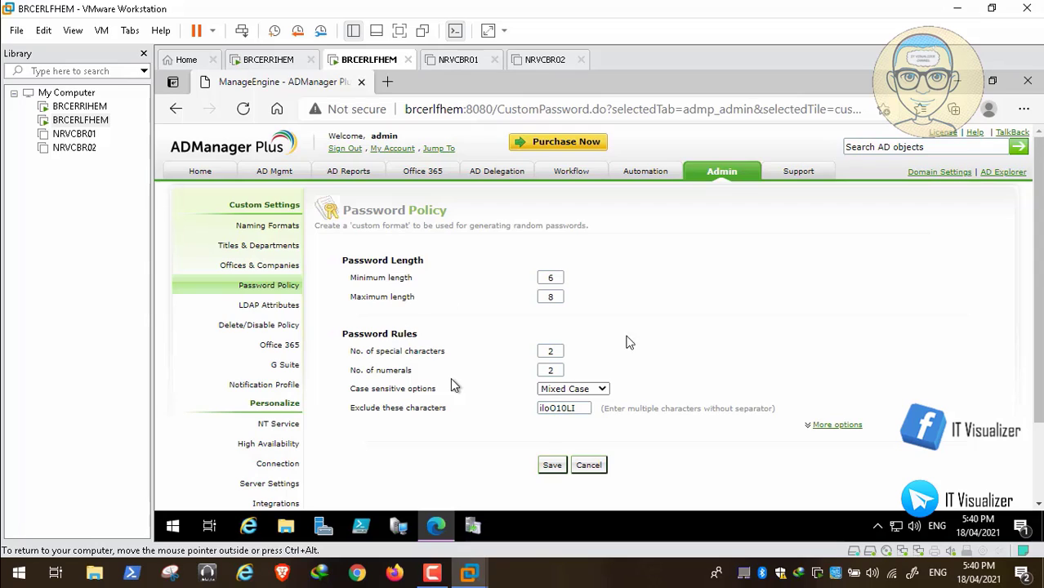
- Resume playback and switch to the AD Mgmt tab's Bulk User Management page
click(12, 559)
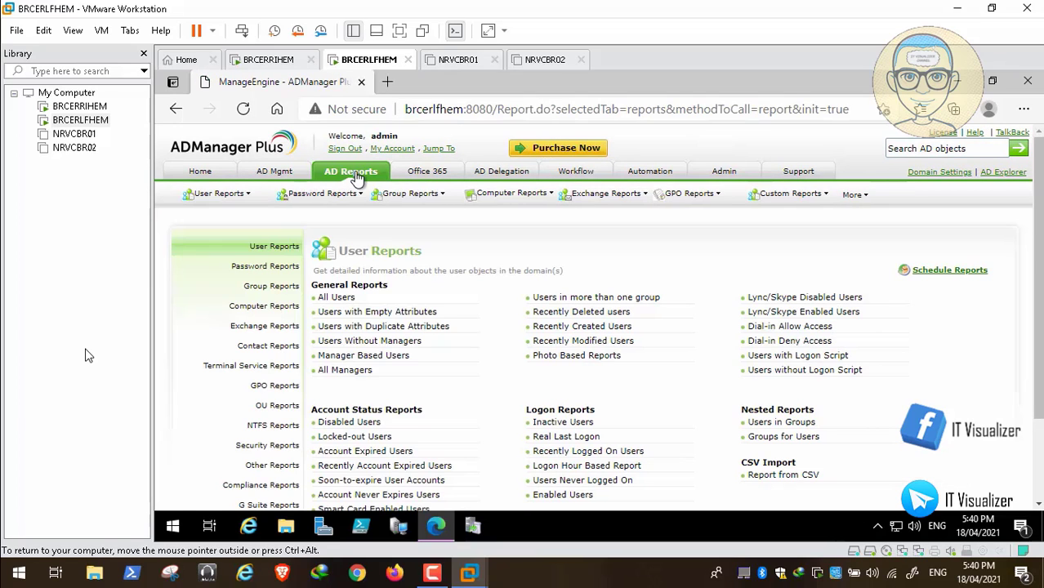
click(285, 176)
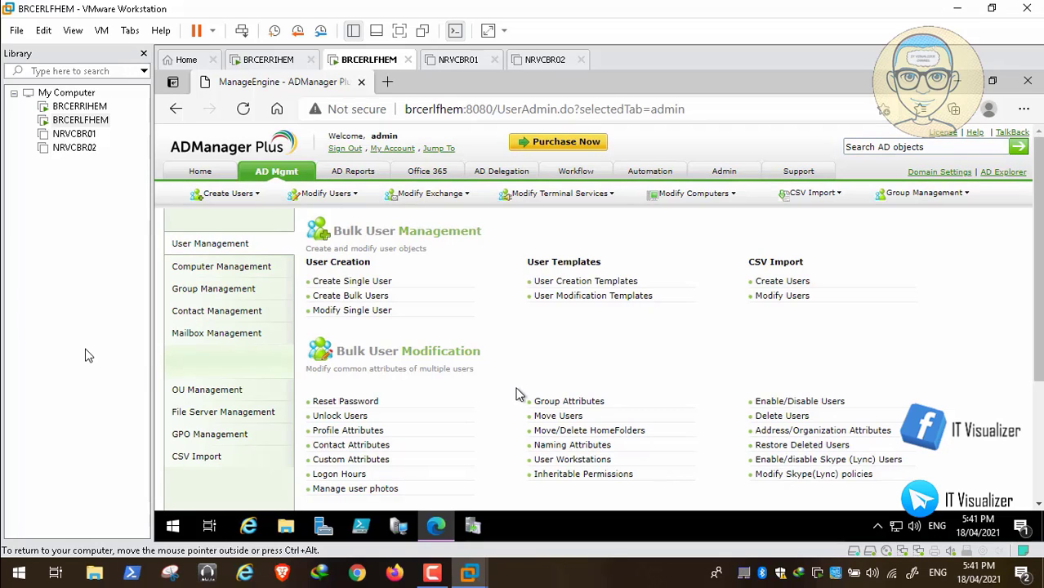
- Open Delete Users and enter 'Covid' in the name search box
click(772, 418)
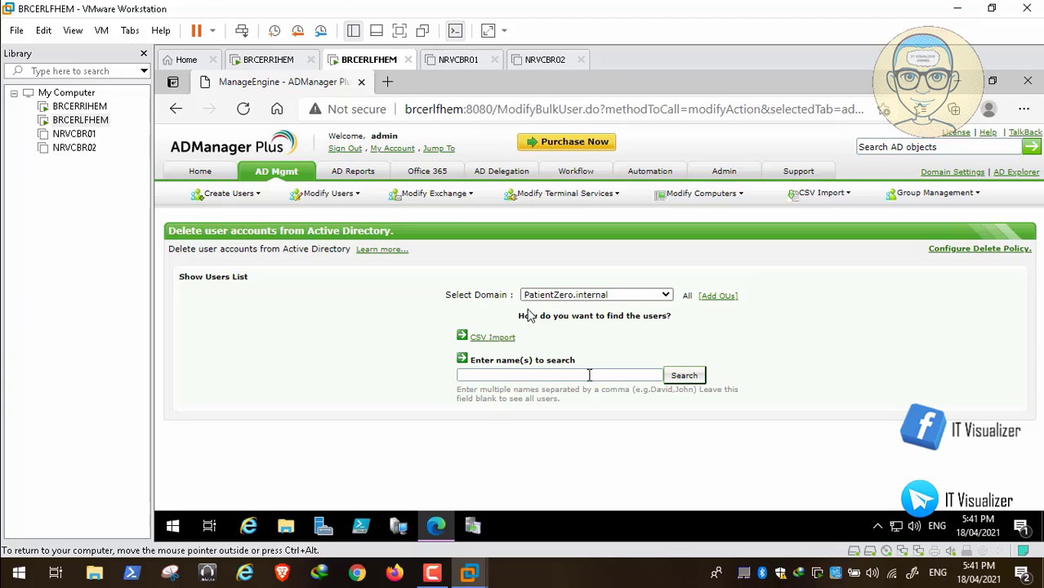
click(547, 374)
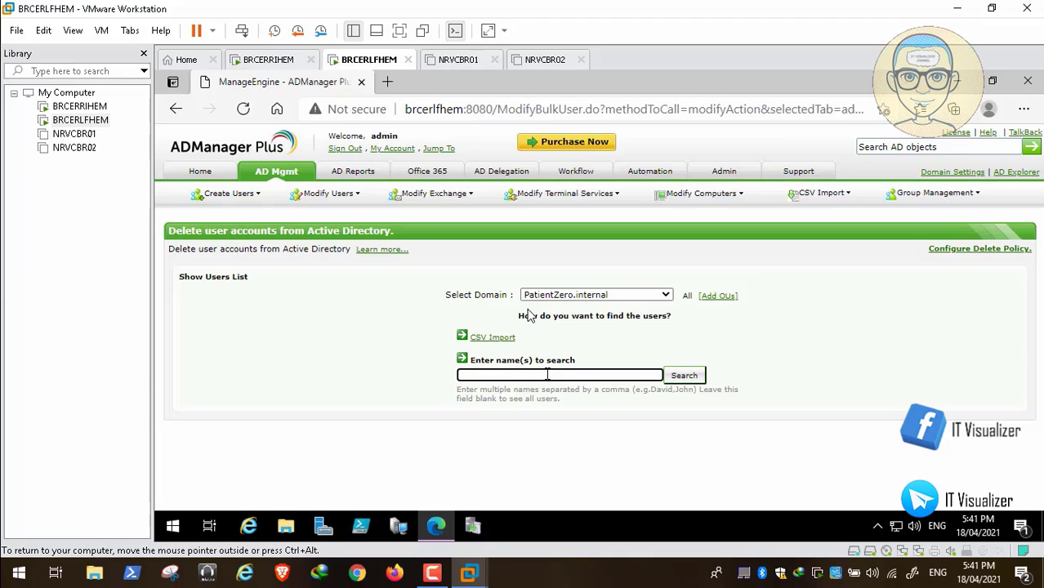
text(Covid)
- Search PatientZero.internal for users matching Covid and scroll the results
click(683, 377)
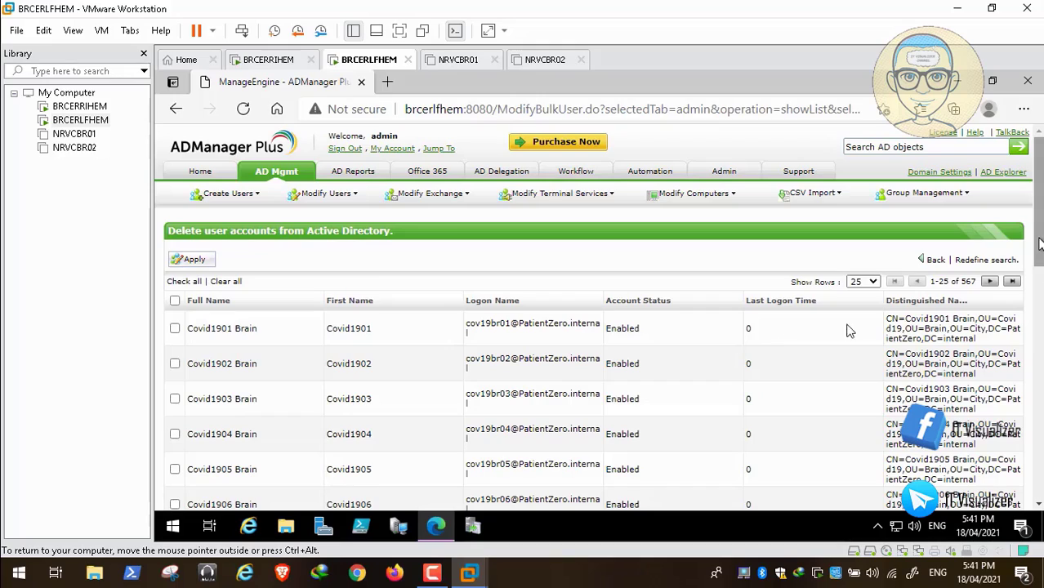
scroll(866, 327, down, 8)
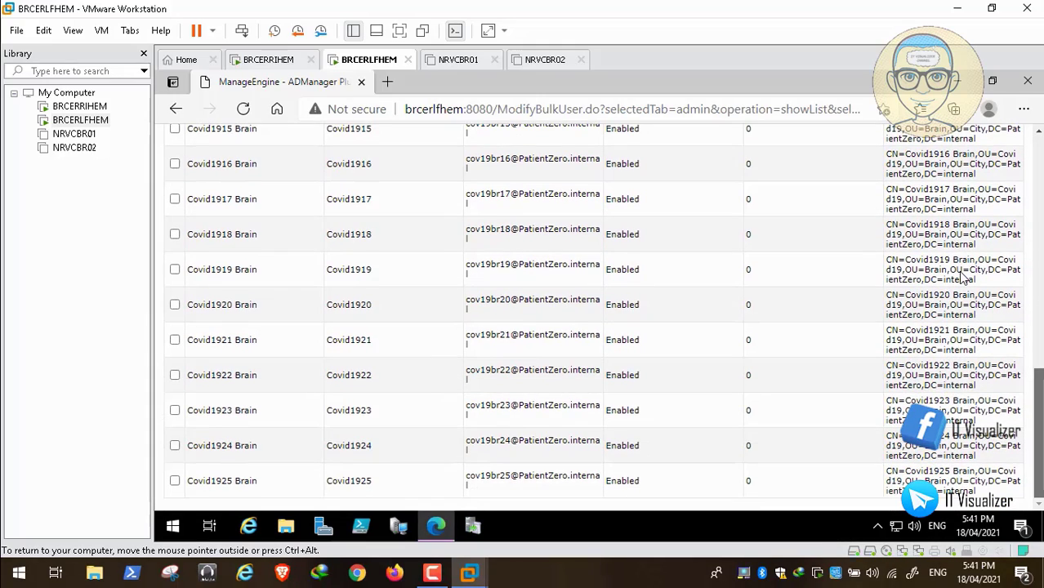
scroll(963, 278, up, 8)
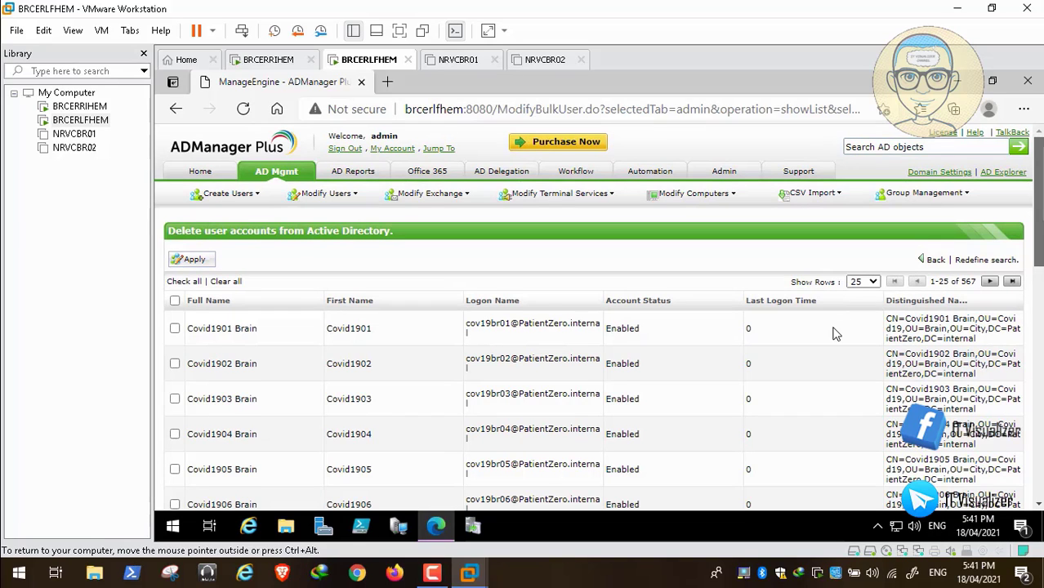
scroll(834, 331, down, 1)
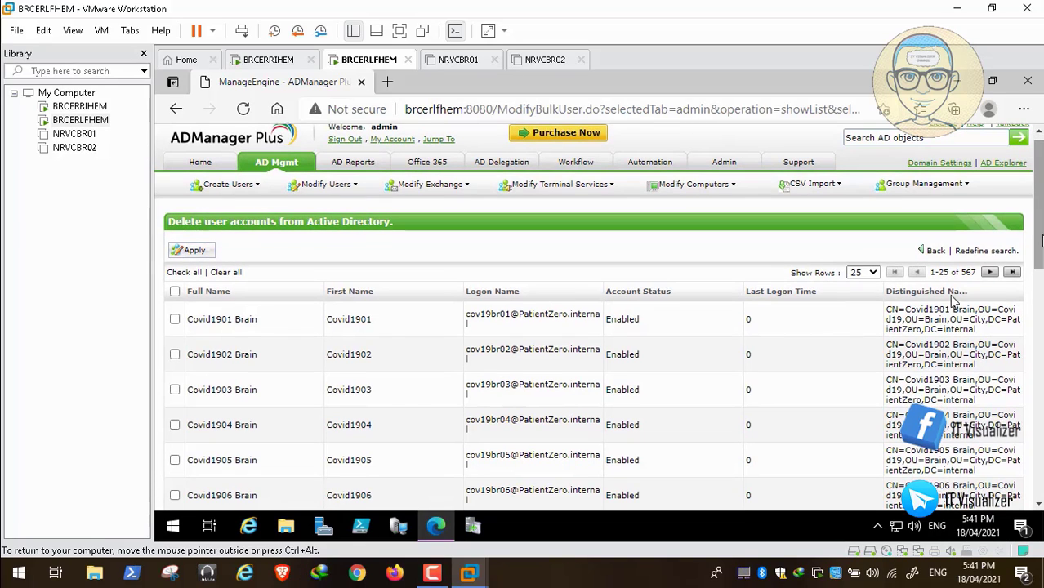
- Page through every result up to users 551-567, then return to the first page
click(988, 273)
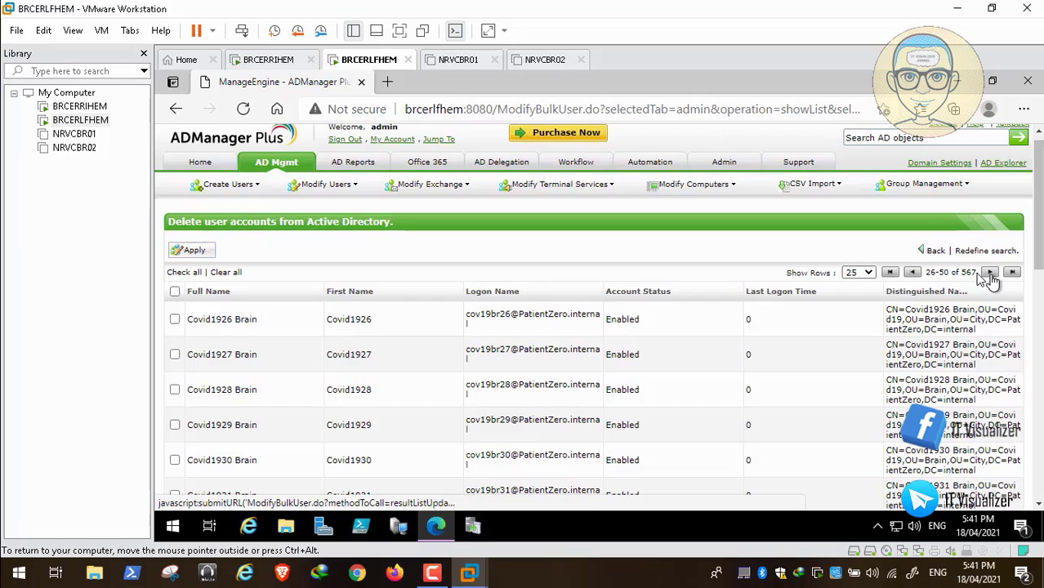
click(989, 273)
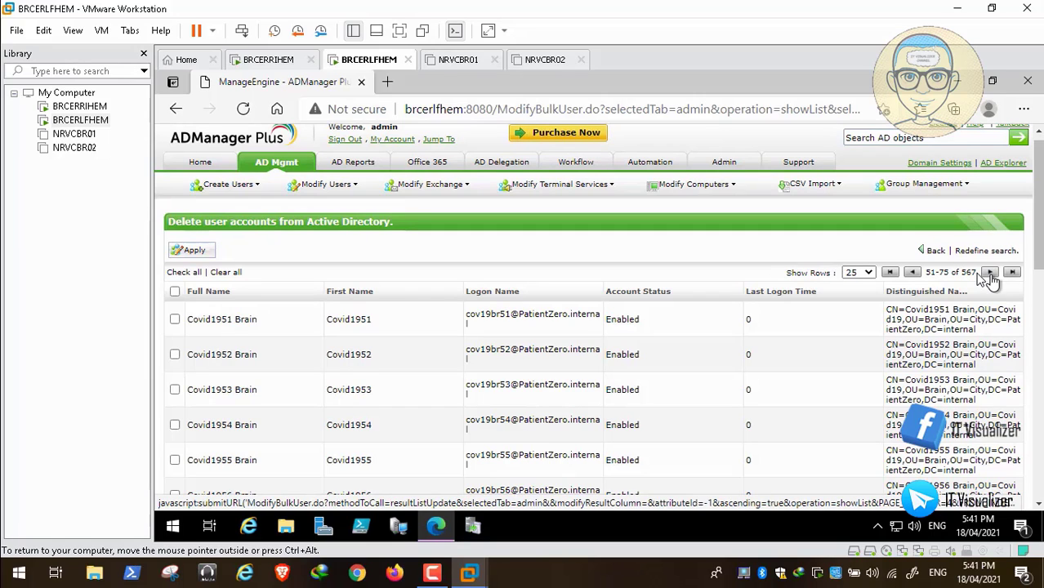
click(988, 273)
click(988, 272)
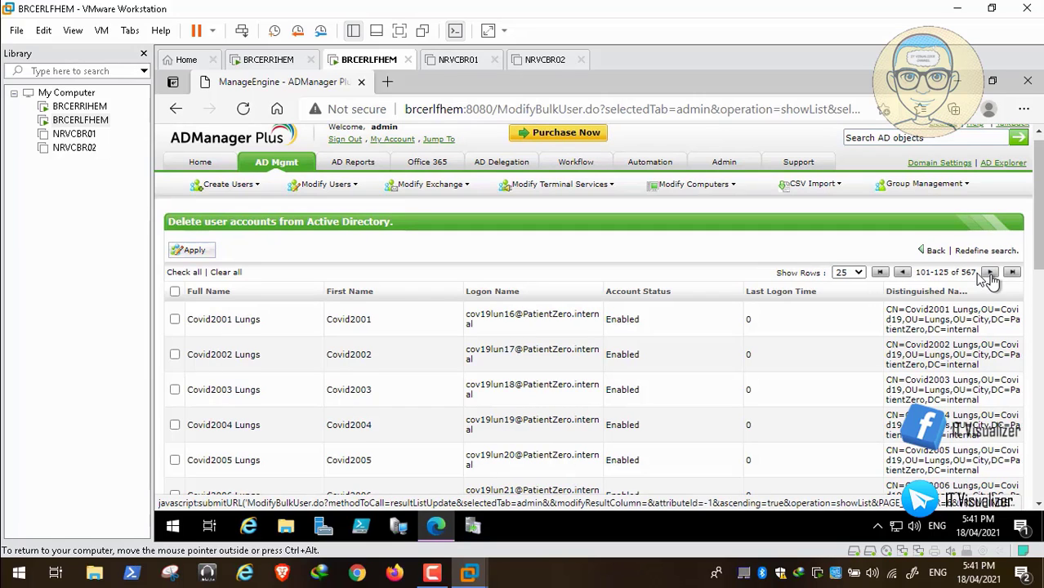
click(989, 272)
click(988, 273)
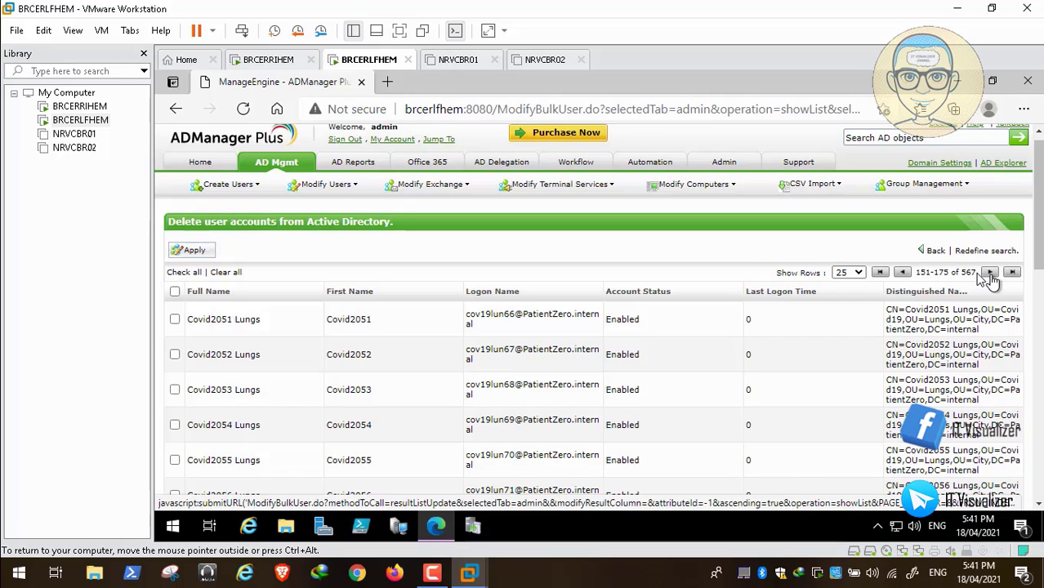
click(989, 272)
click(989, 273)
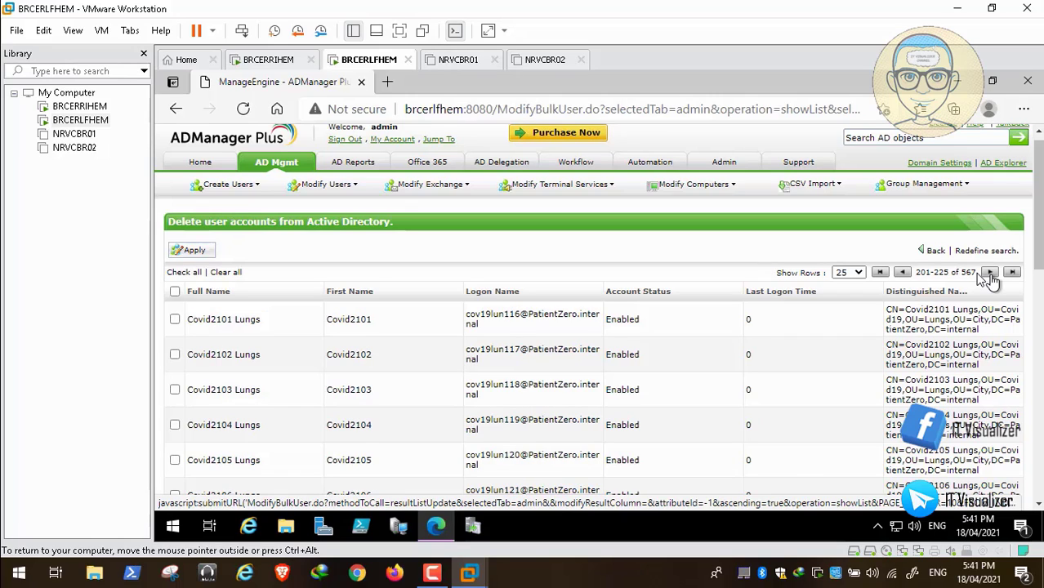
click(989, 273)
click(988, 272)
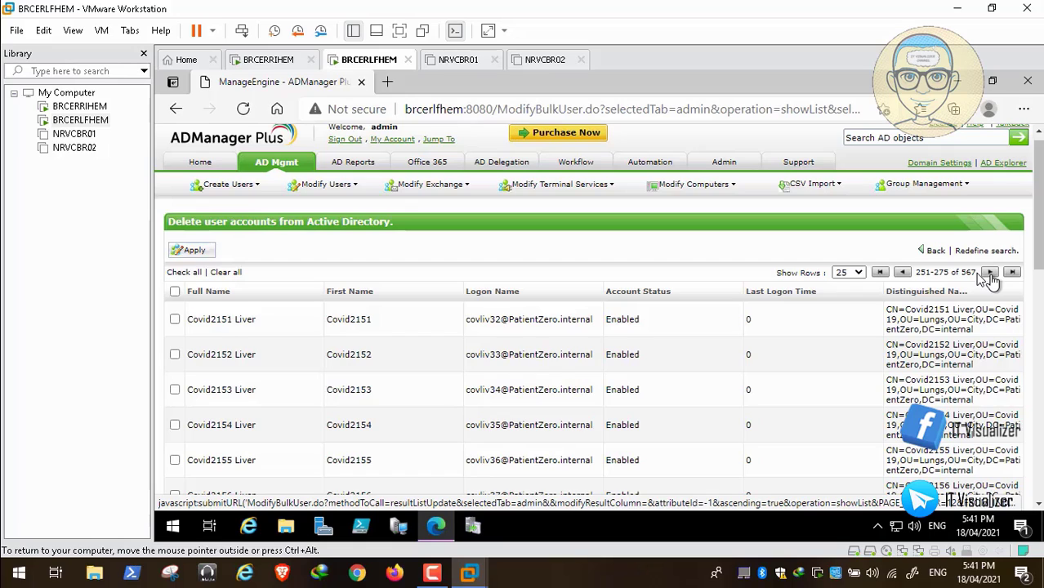
click(989, 273)
click(988, 272)
click(988, 273)
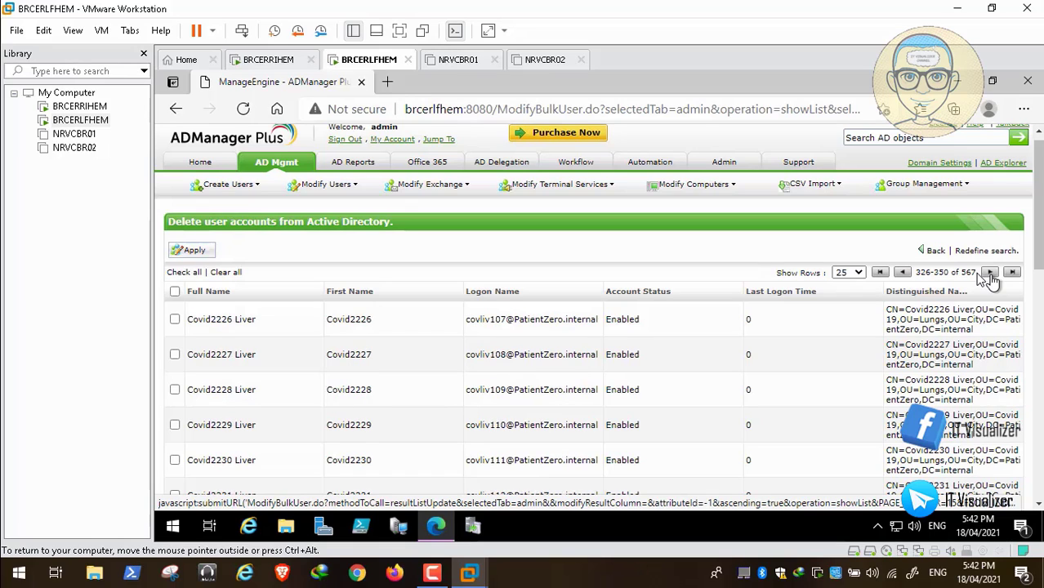
click(988, 273)
click(988, 273)
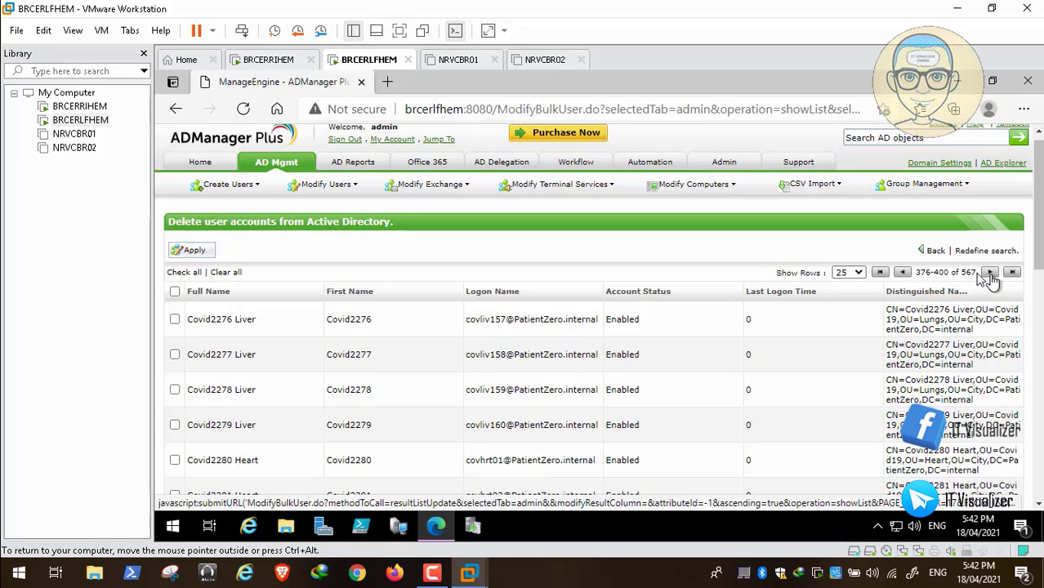
click(988, 273)
click(989, 273)
click(988, 273)
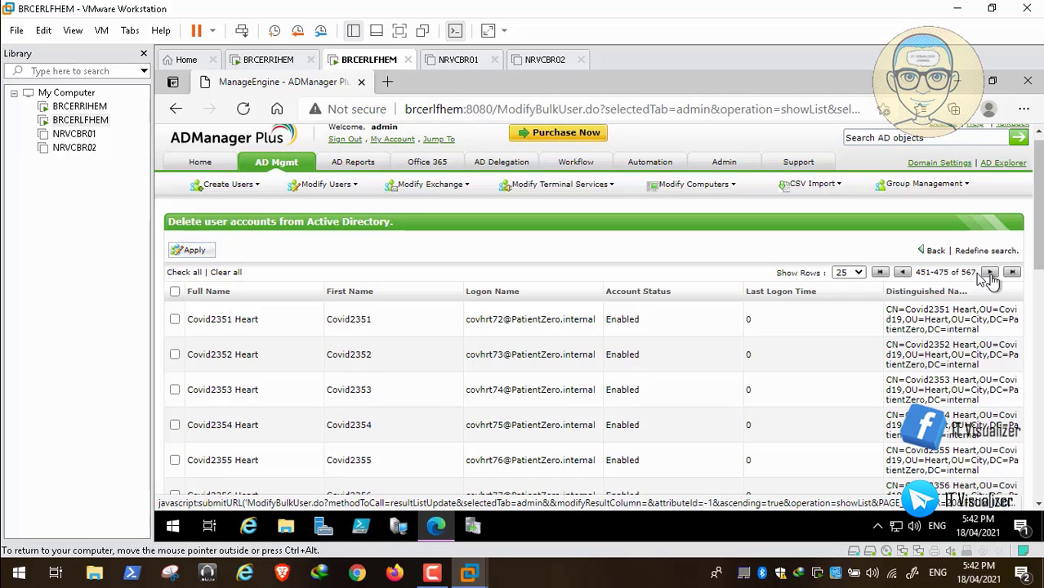
click(988, 273)
click(989, 273)
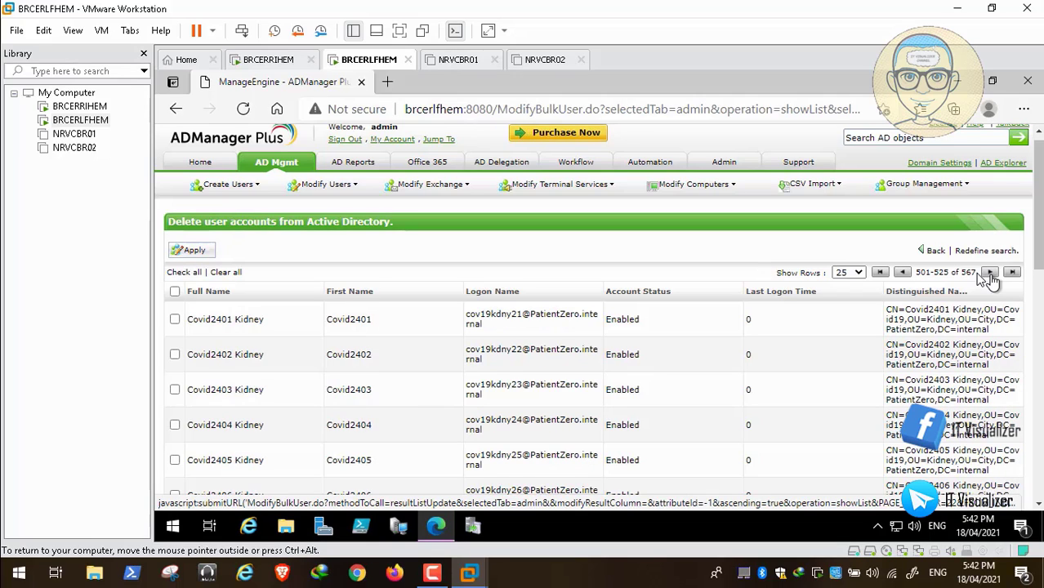
click(988, 273)
click(988, 273)
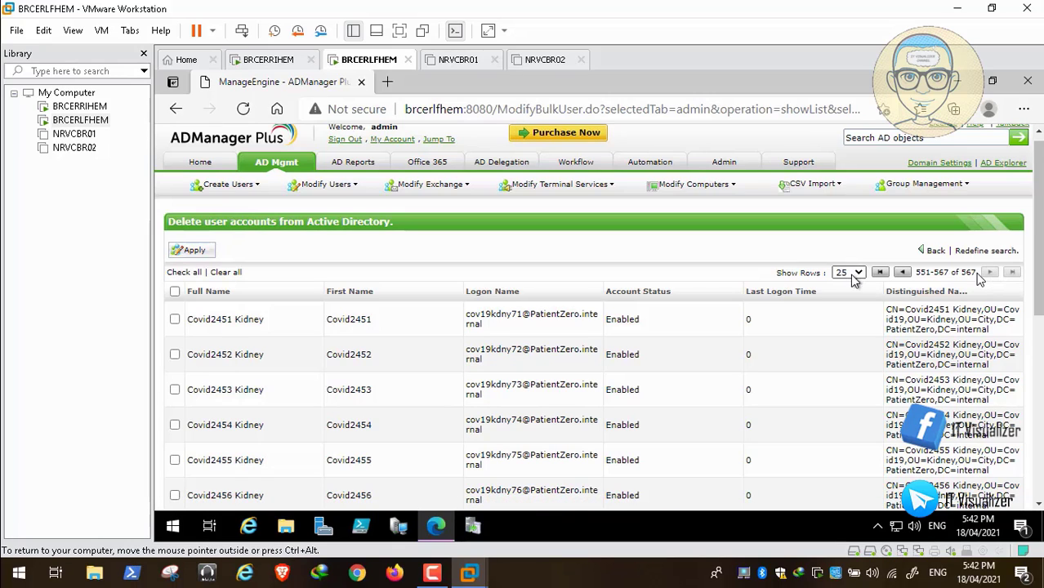
click(880, 273)
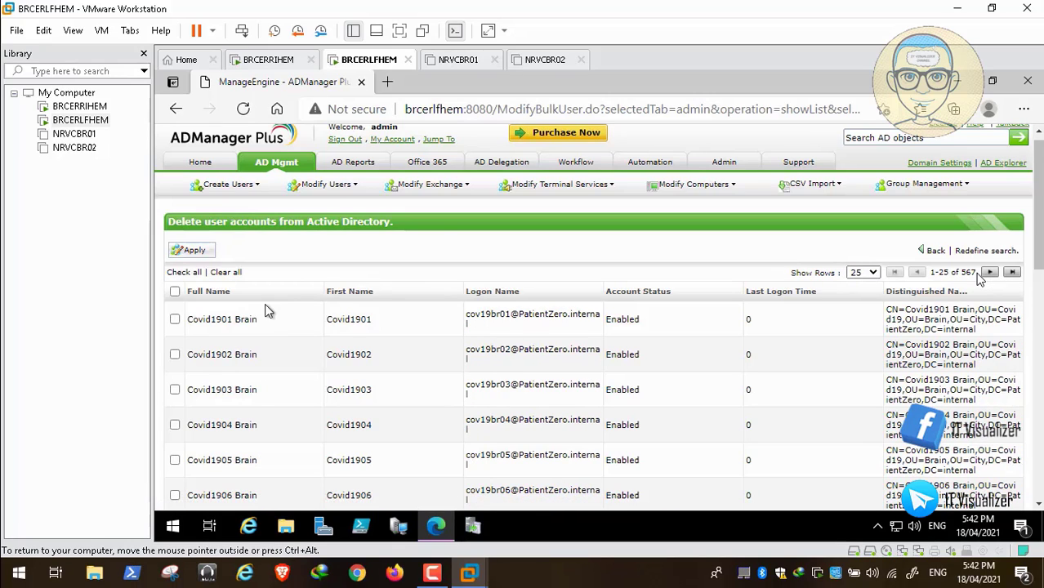
- Check all 567 Covid users, confirm the selection, and Apply to start deleting them
click(193, 278)
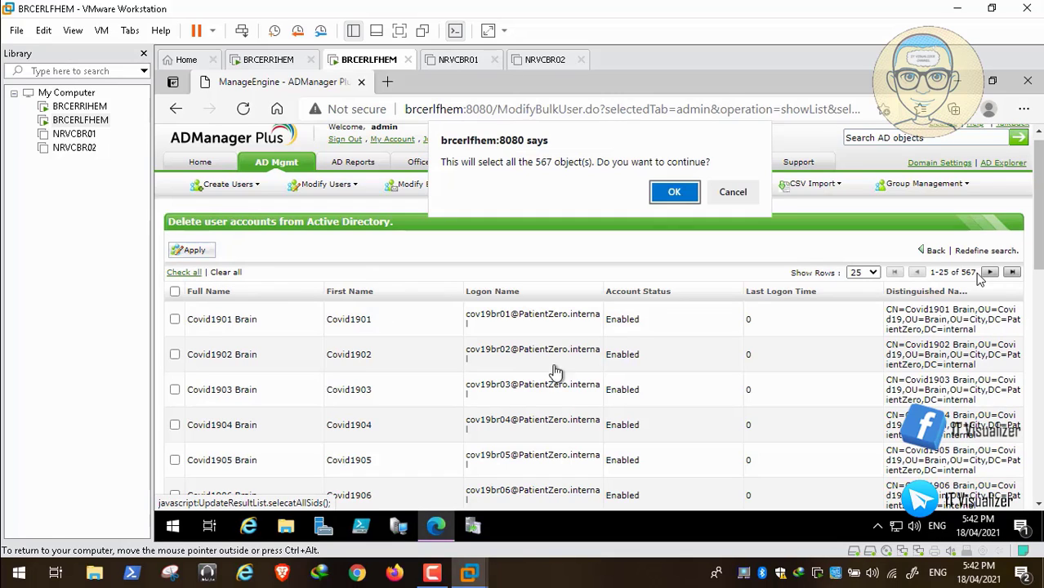
click(674, 193)
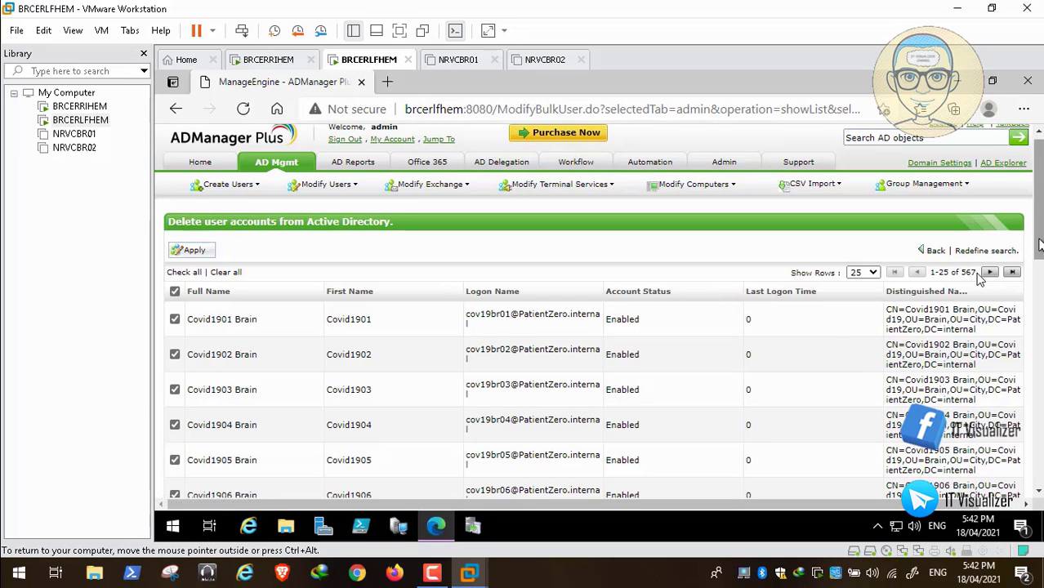
mouse_move(1039, 243)
mouse_down()
mouse_move(1039, 475)
mouse_move(1038, 242)
mouse_up()
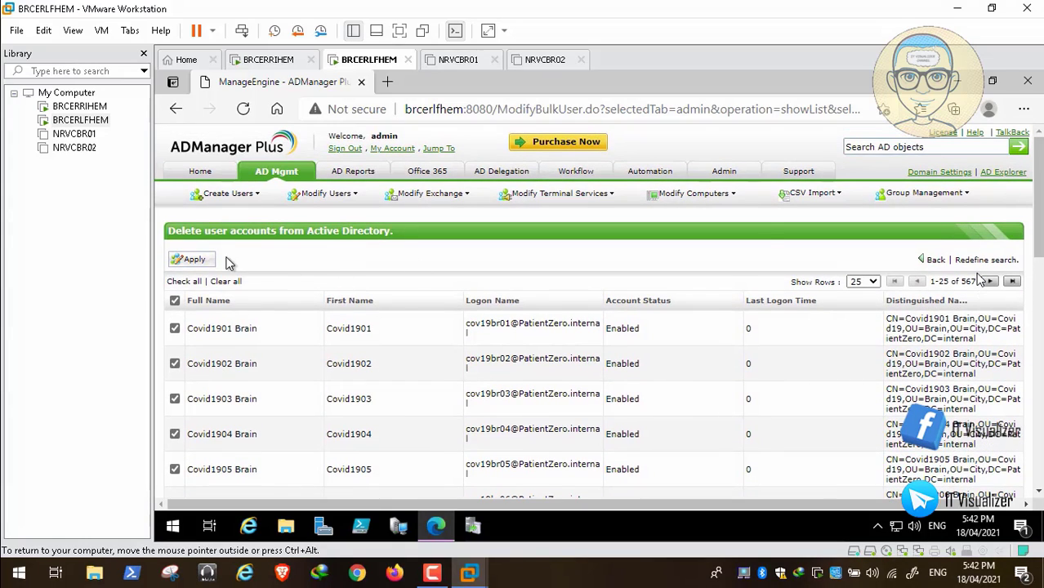
click(200, 262)
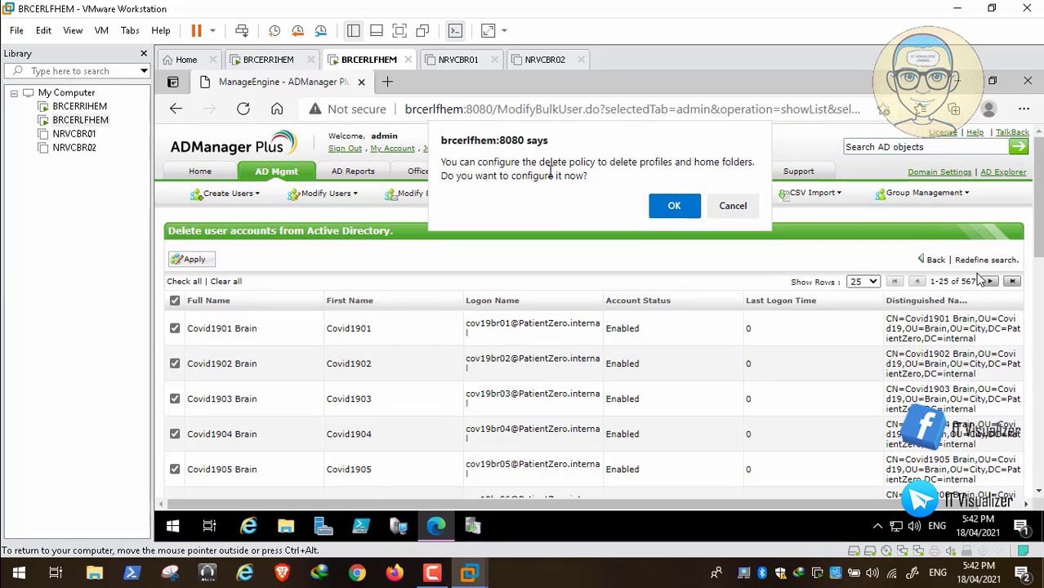
mouse_move(602, 571)
- Open the Delete Policy and check Delete/Move Home Folders and roaming terminal service profile deletion
click(672, 209)
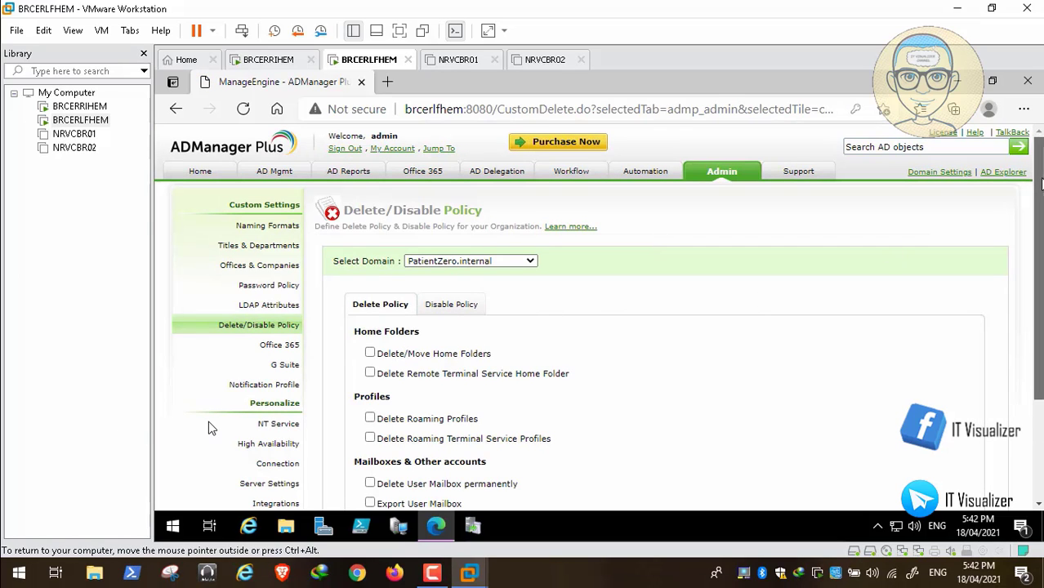
scroll(208, 421, down, 2)
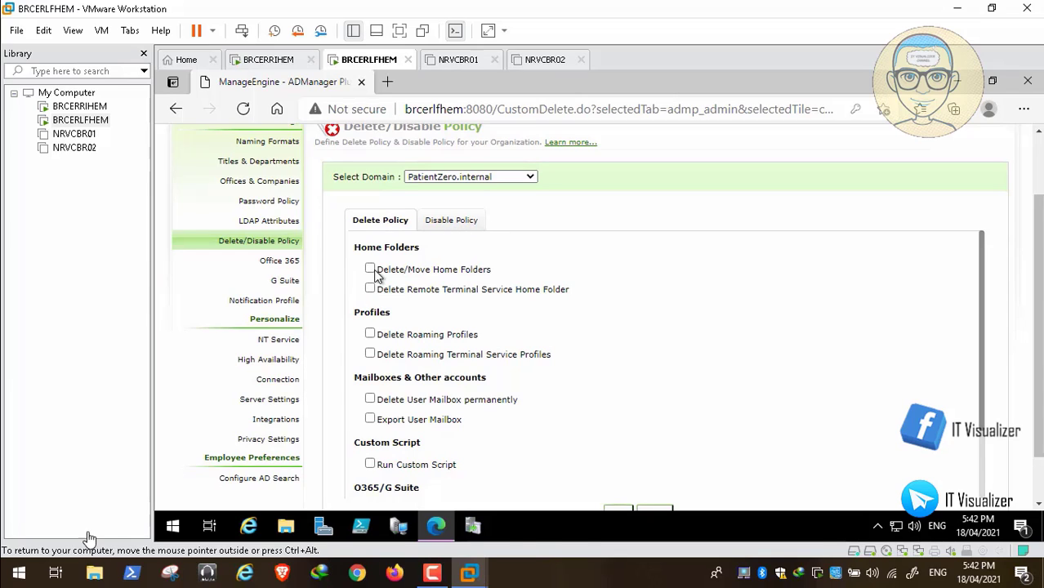
mouse_move(8, 562)
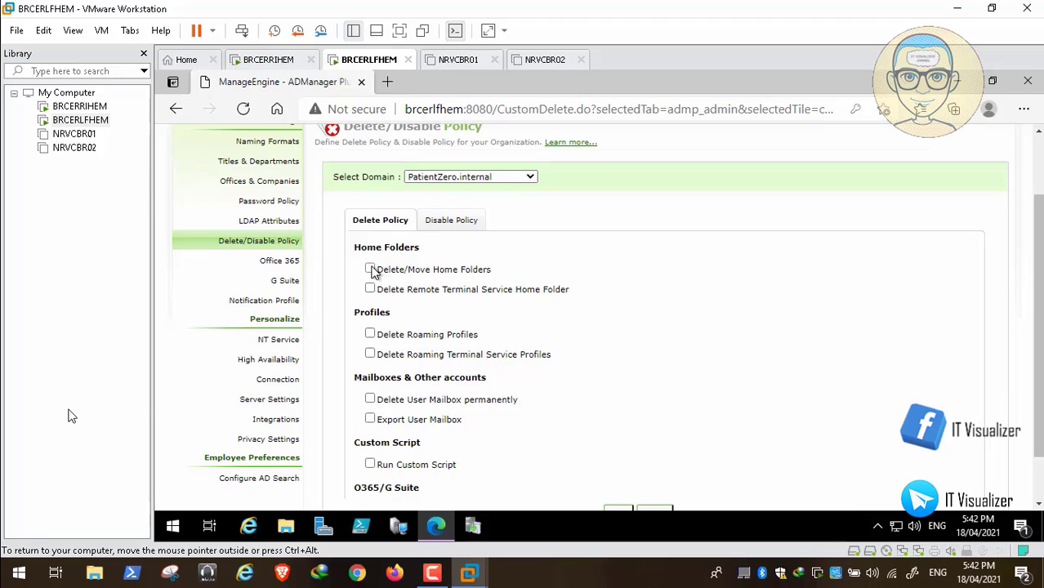
click(370, 269)
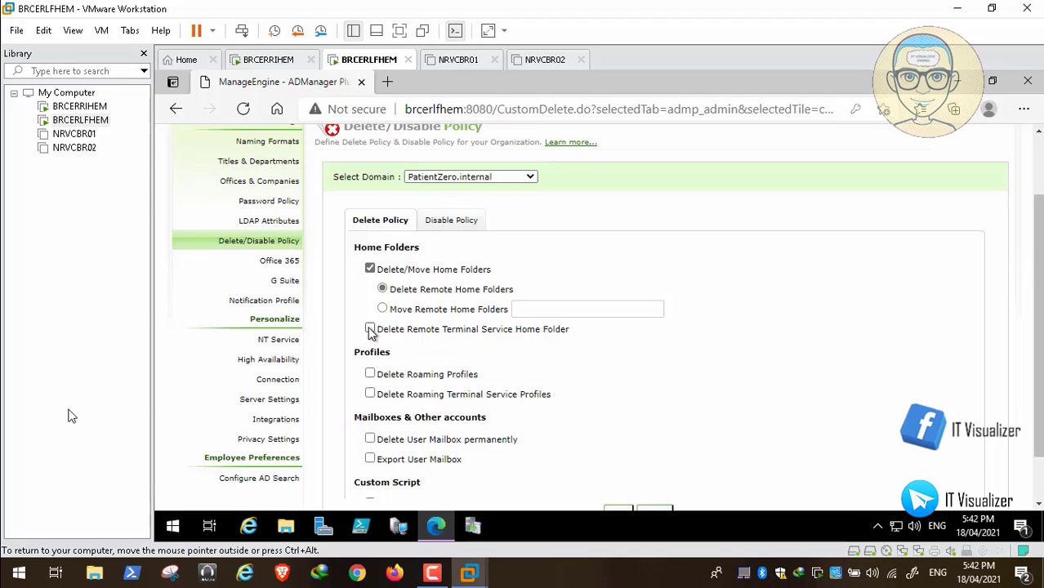
click(370, 394)
- Check Delete User Mailbox permanently and Export User Mailbox
scroll(501, 315, down, 1)
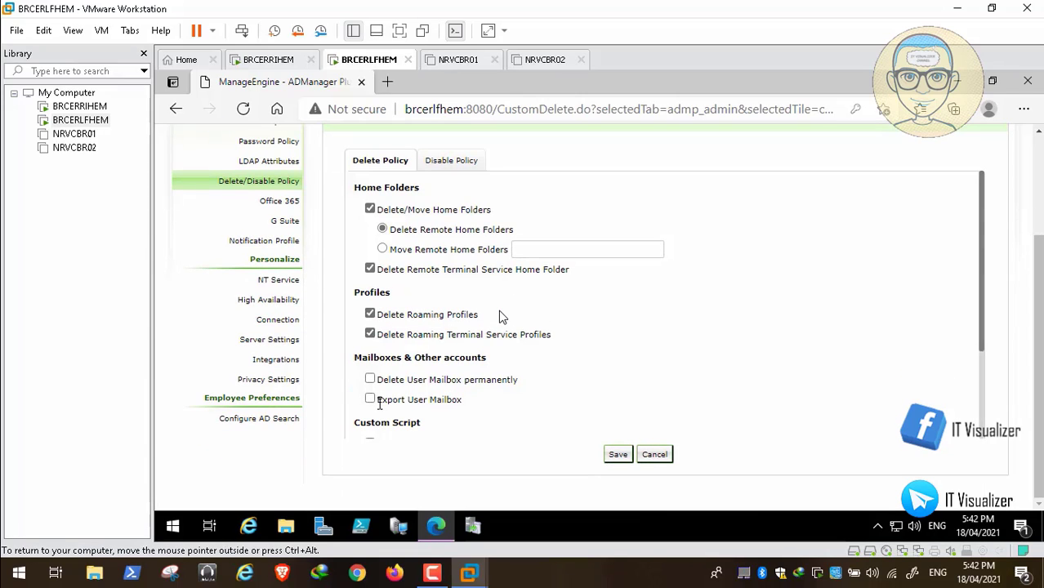
click(369, 380)
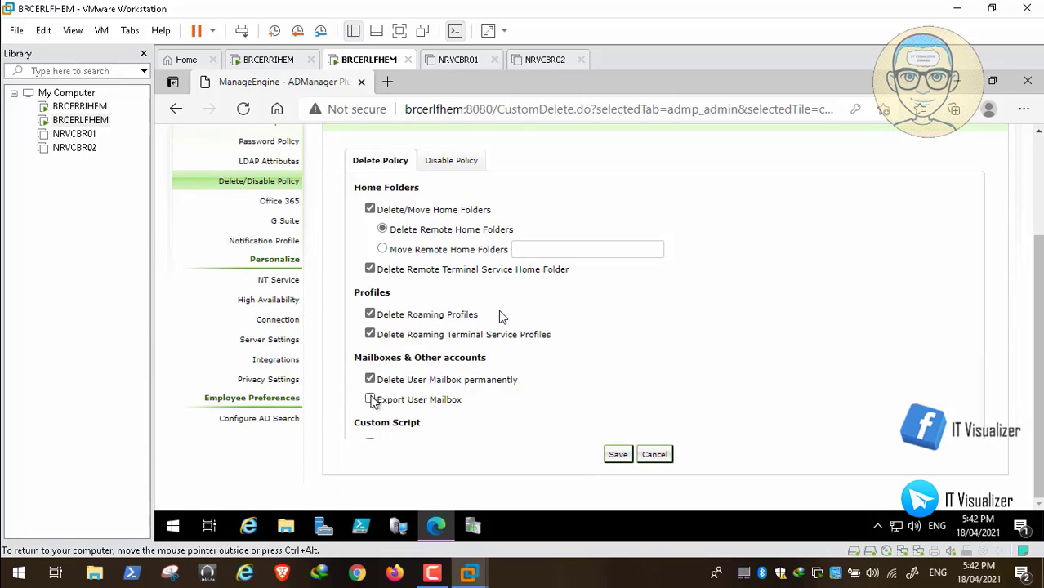
click(370, 399)
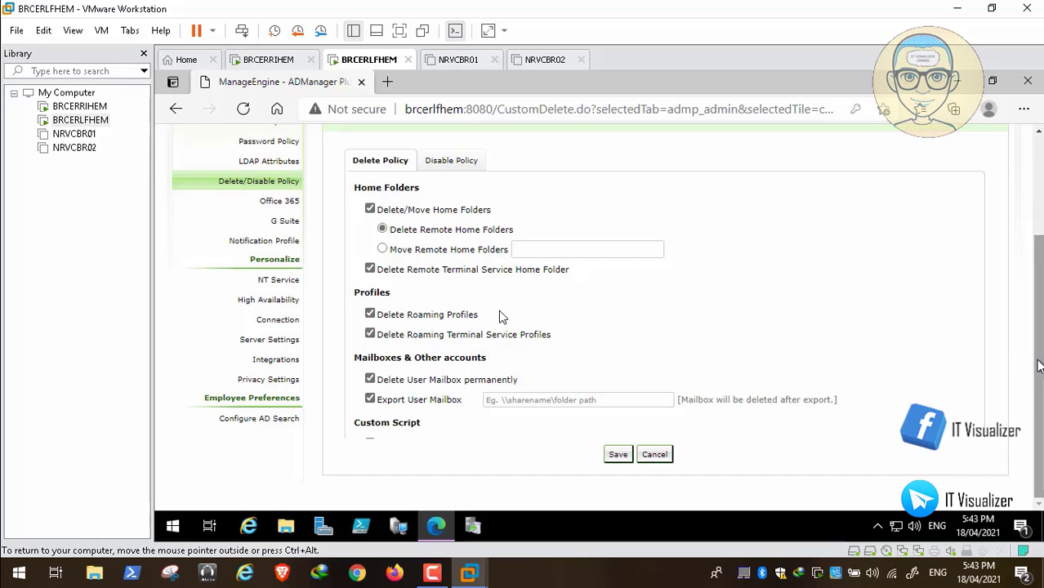
scroll(501, 317, up, 2)
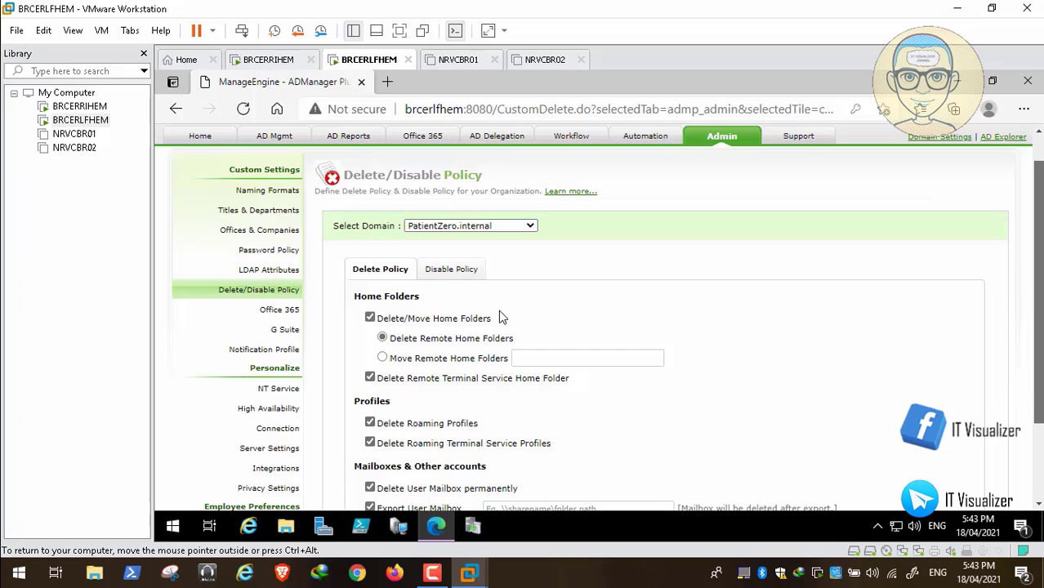
scroll(500, 315, up, 1)
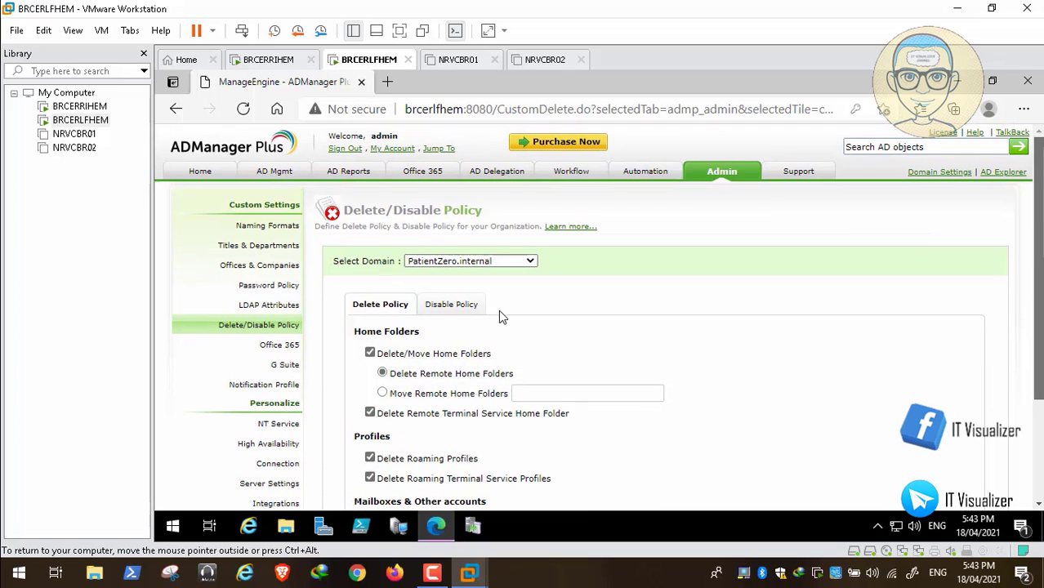
scroll(502, 317, down, 4)
scroll(501, 317, up, 2)
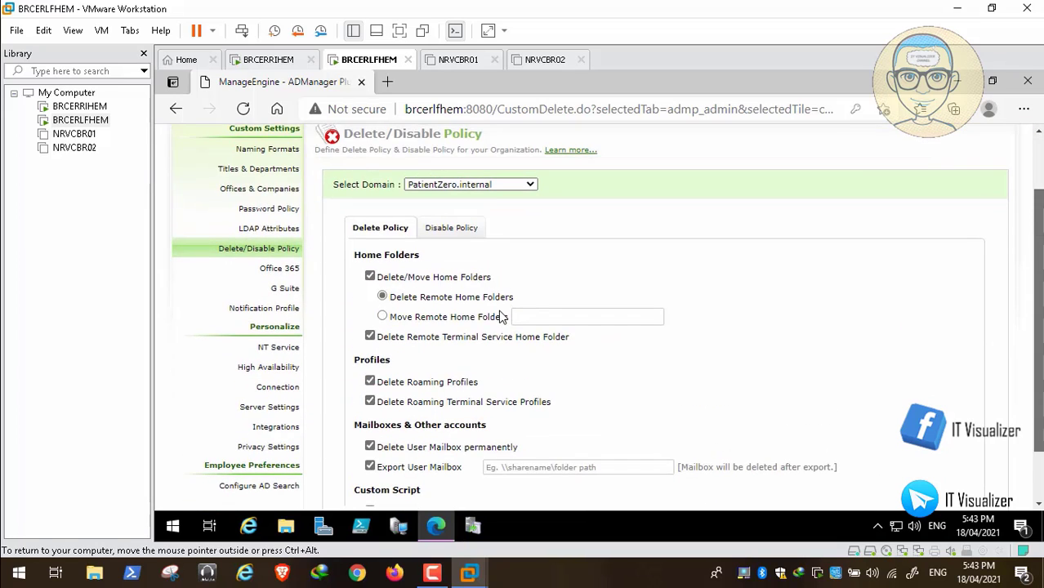
- Attempt to save the delete policy, dismissing the 'Network path cannot be empty' alerts
click(464, 232)
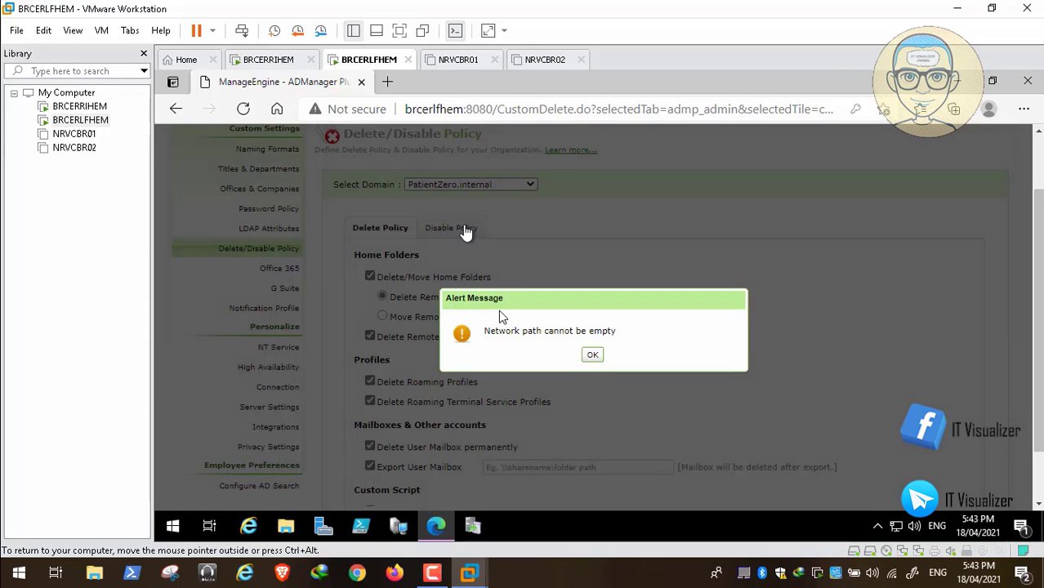
click(592, 355)
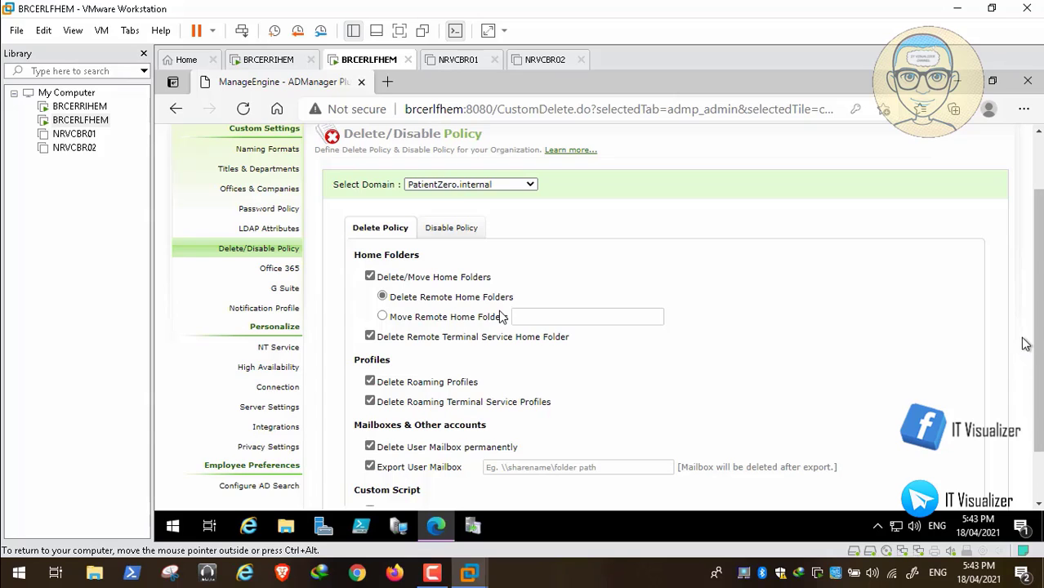
drag(1039, 347, 1041, 391)
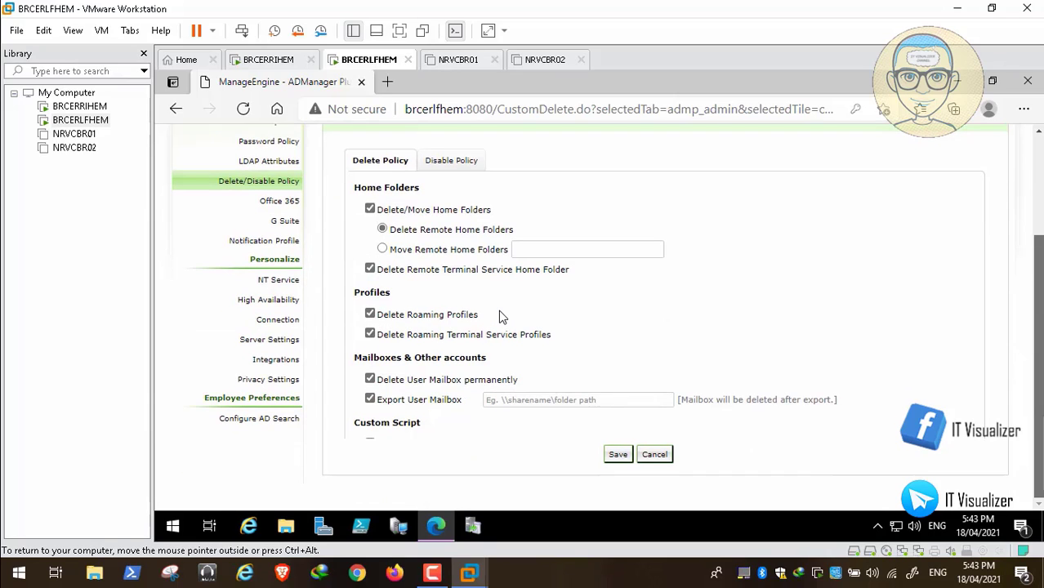
scroll(501, 315, up, 2)
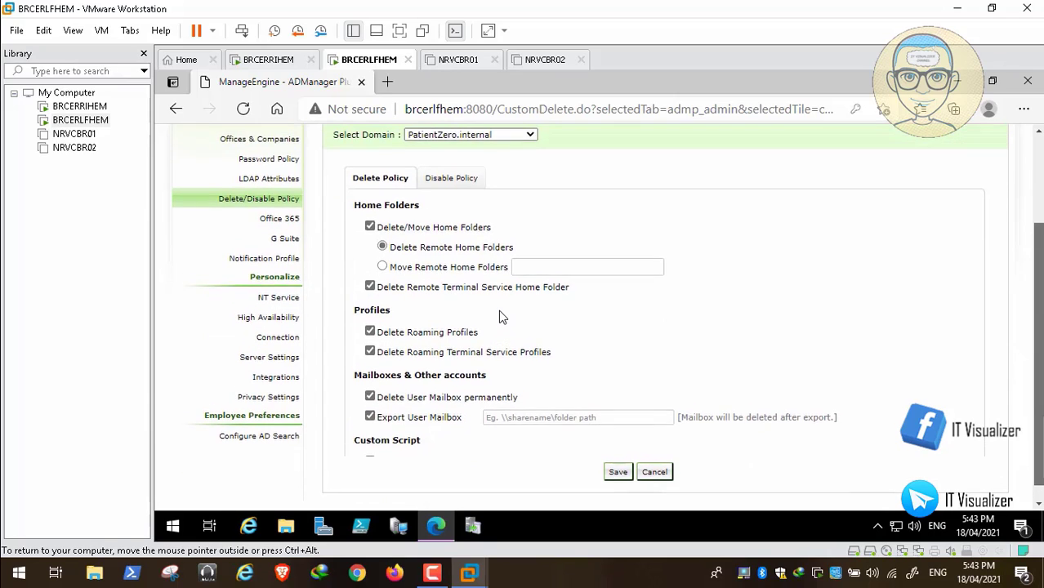
scroll(616, 410, down, 1)
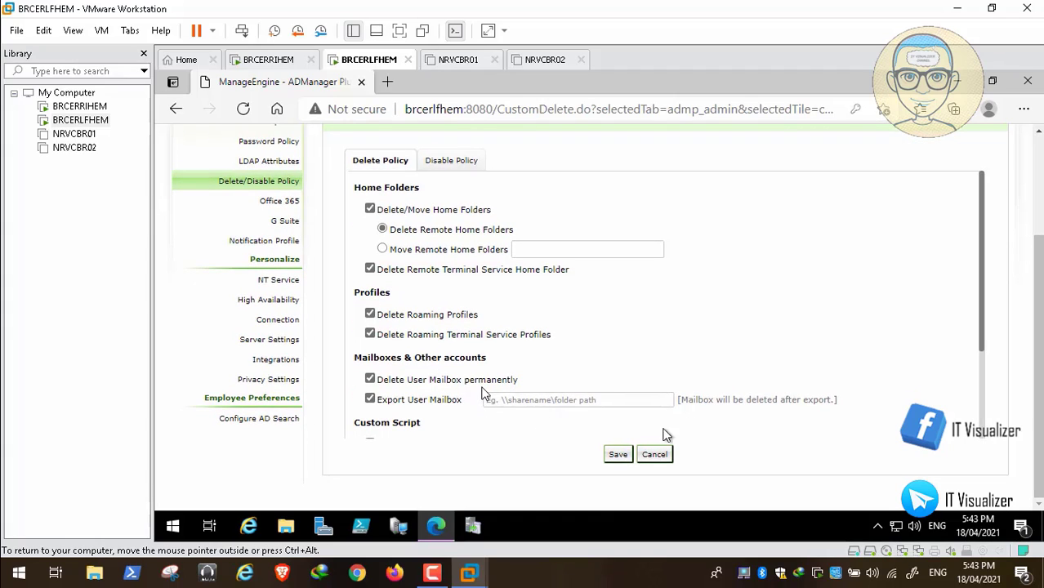
click(618, 456)
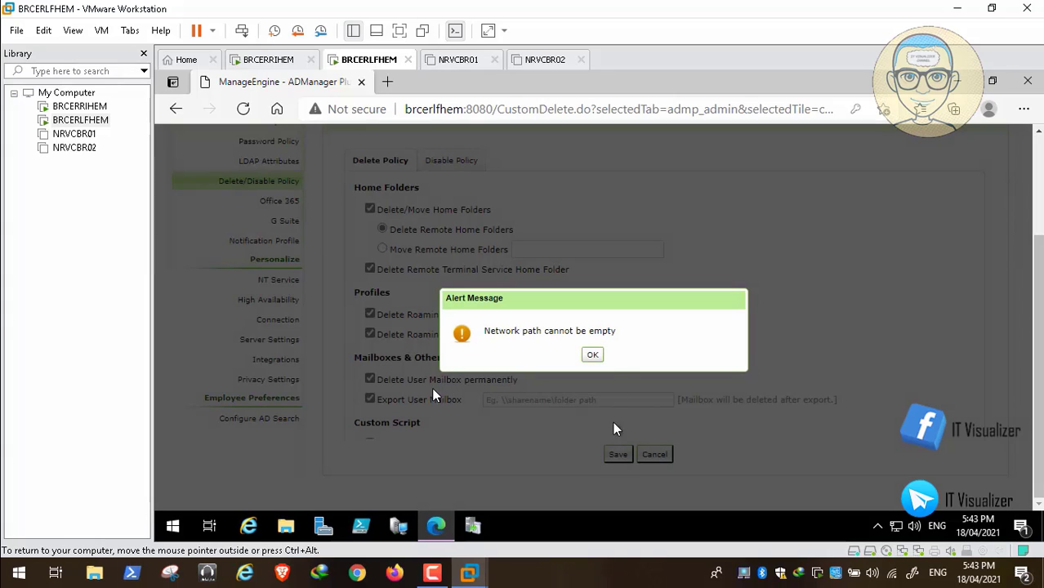
click(592, 358)
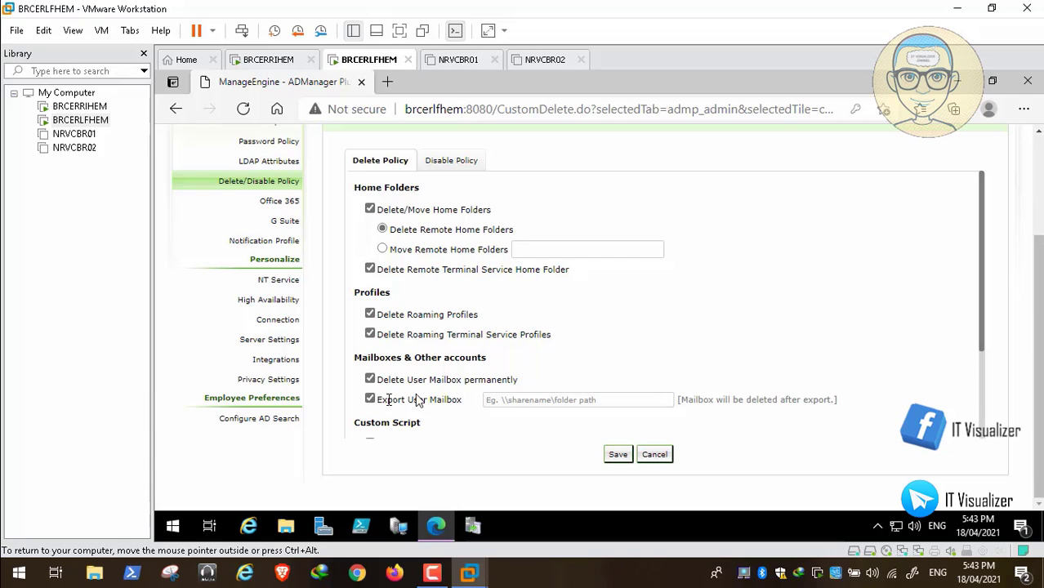
- Uncheck Export User Mailbox and save the delete policy successfully
click(370, 399)
click(618, 455)
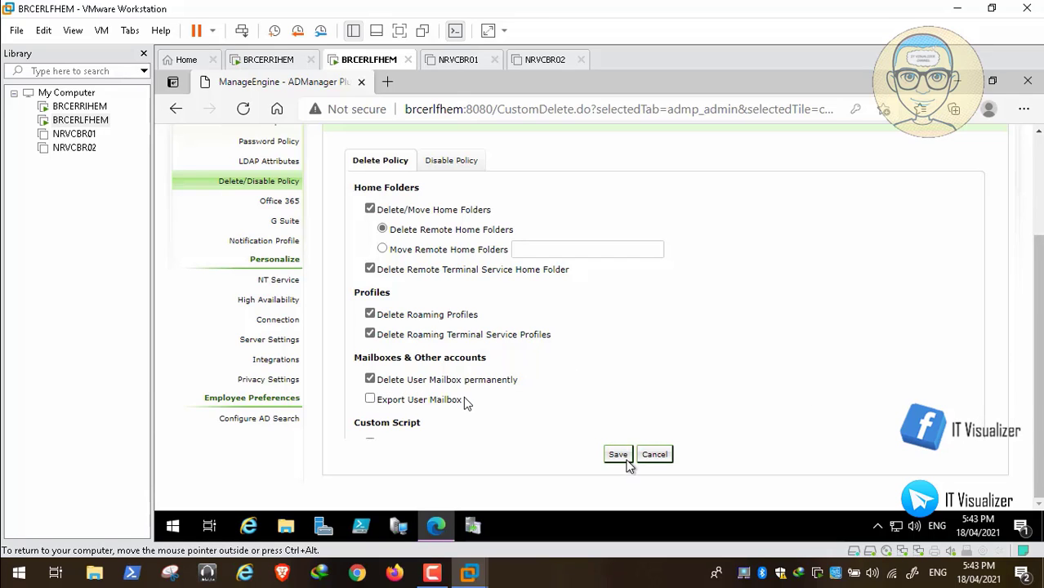
scroll(555, 433, up, 1)
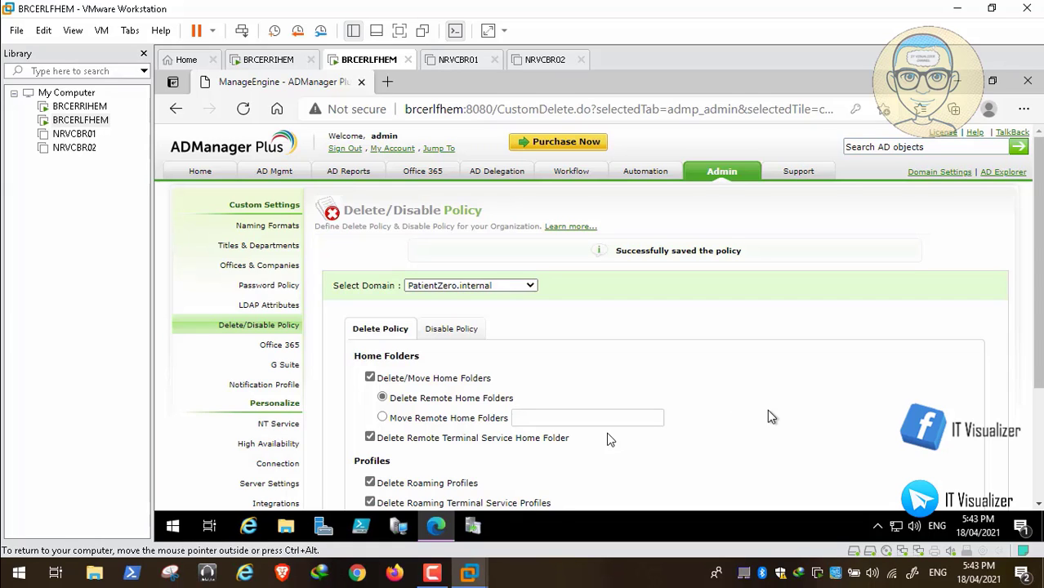
scroll(607, 439, down, 3)
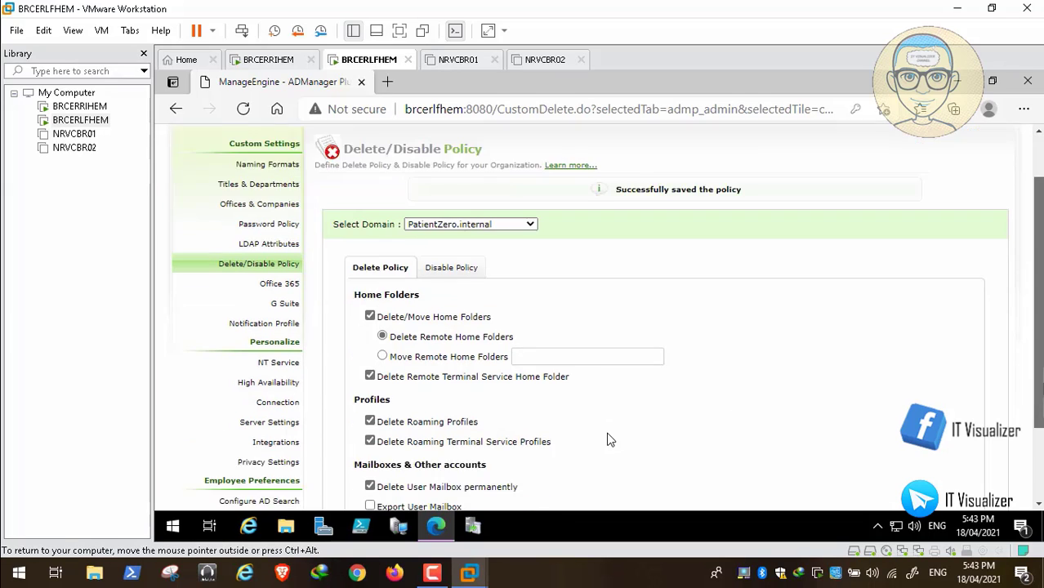
click(611, 449)
scroll(607, 440, up, 1)
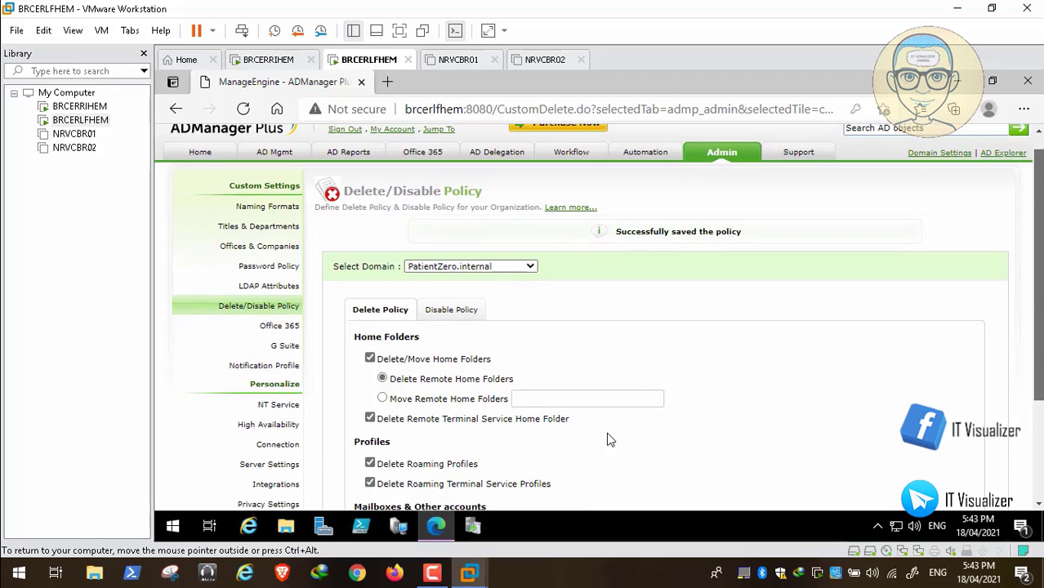
- On the Disable Policy tab, check Delete/Move Home Folders, both roaming profile options, Disable Mailbox and Hide from Exchange address lists
click(452, 312)
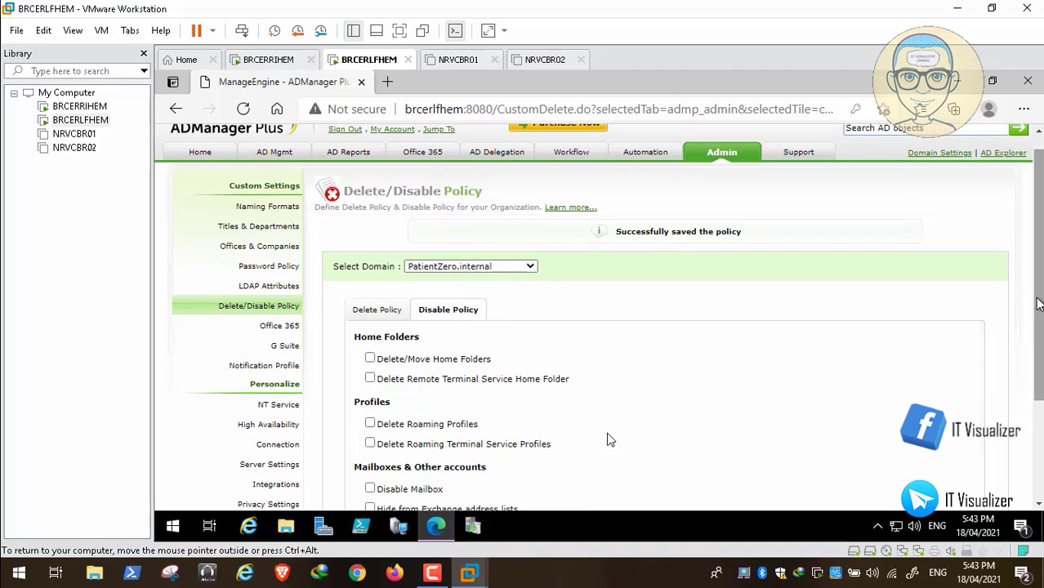
scroll(1038, 304, down, 2)
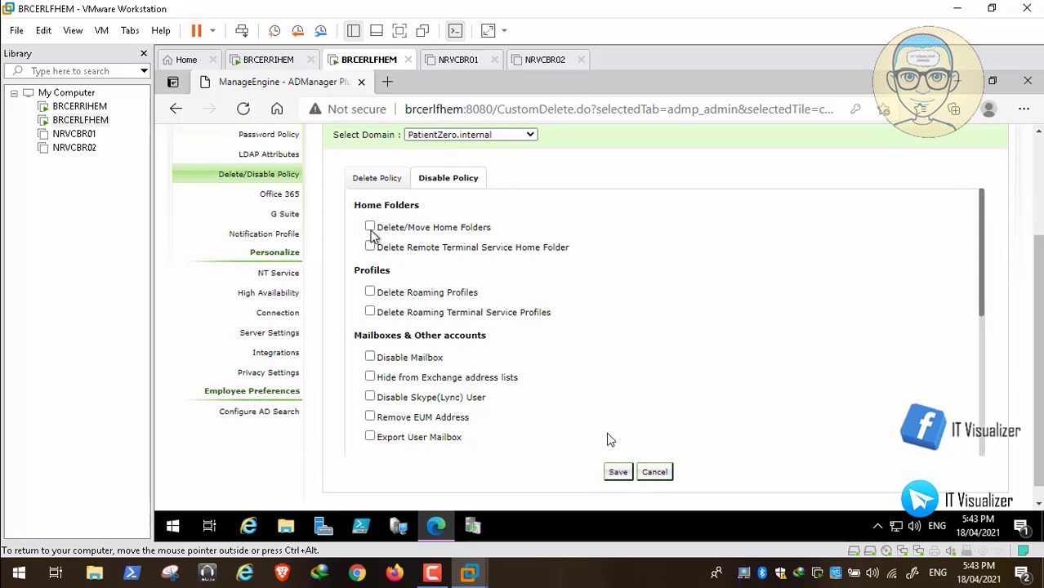
click(370, 227)
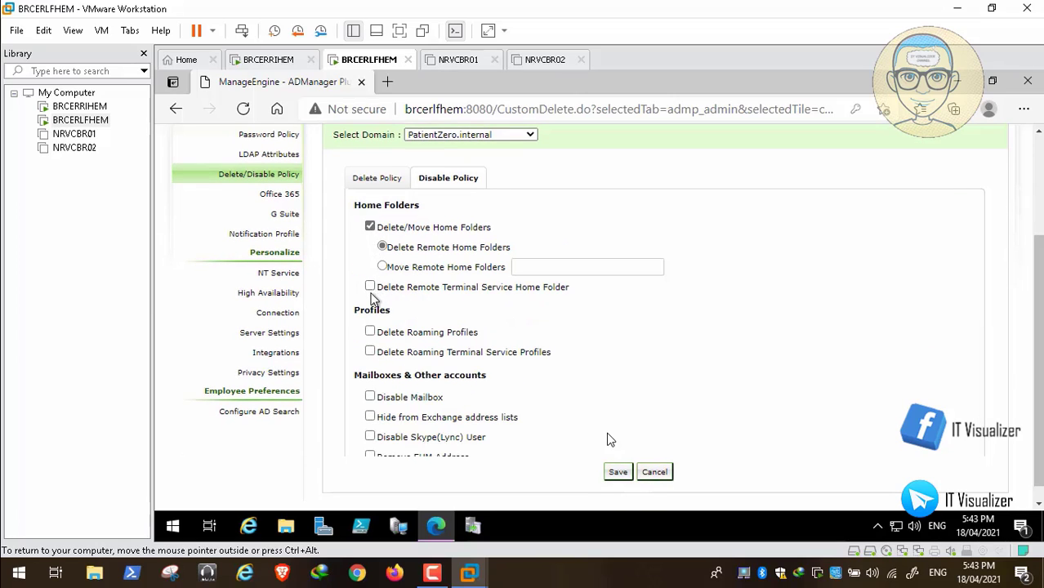
click(370, 351)
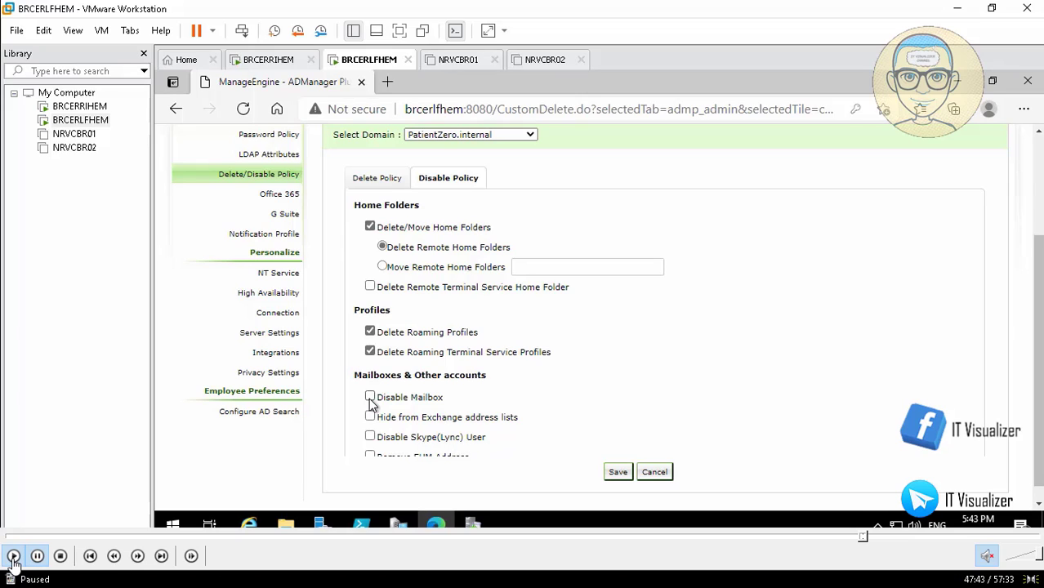
click(370, 398)
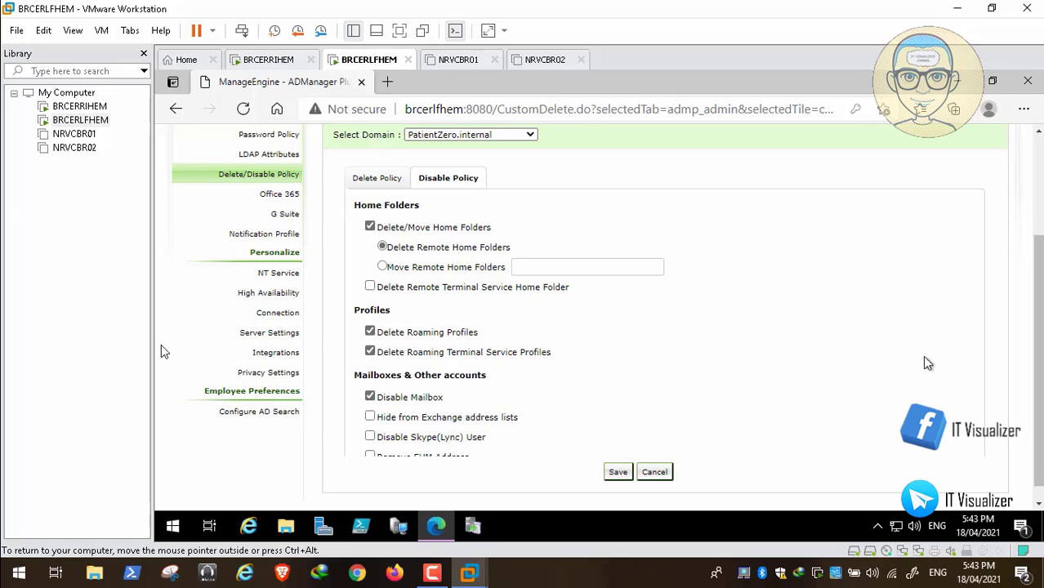
scroll(437, 415, down, 1)
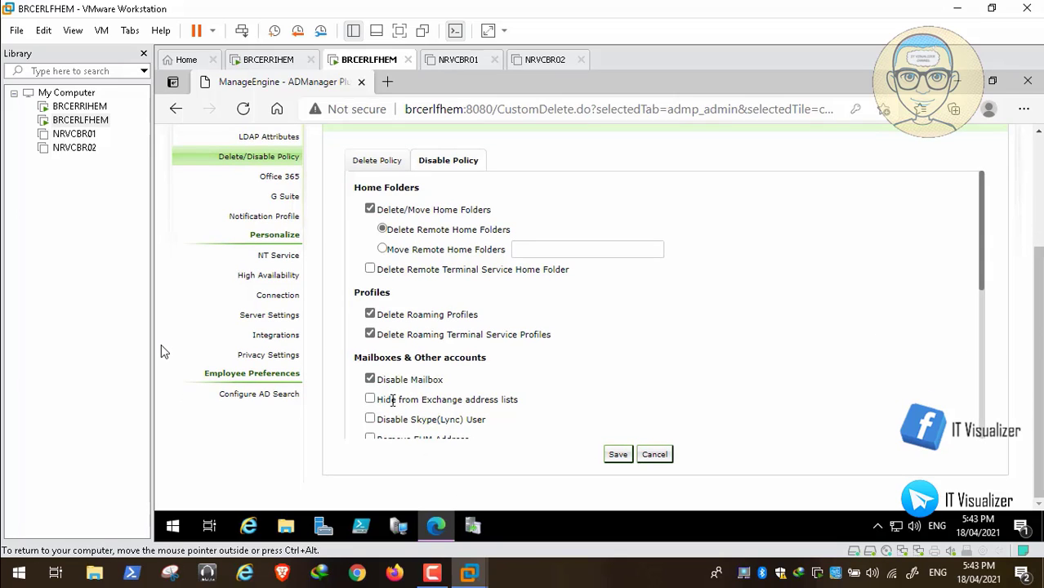
click(370, 400)
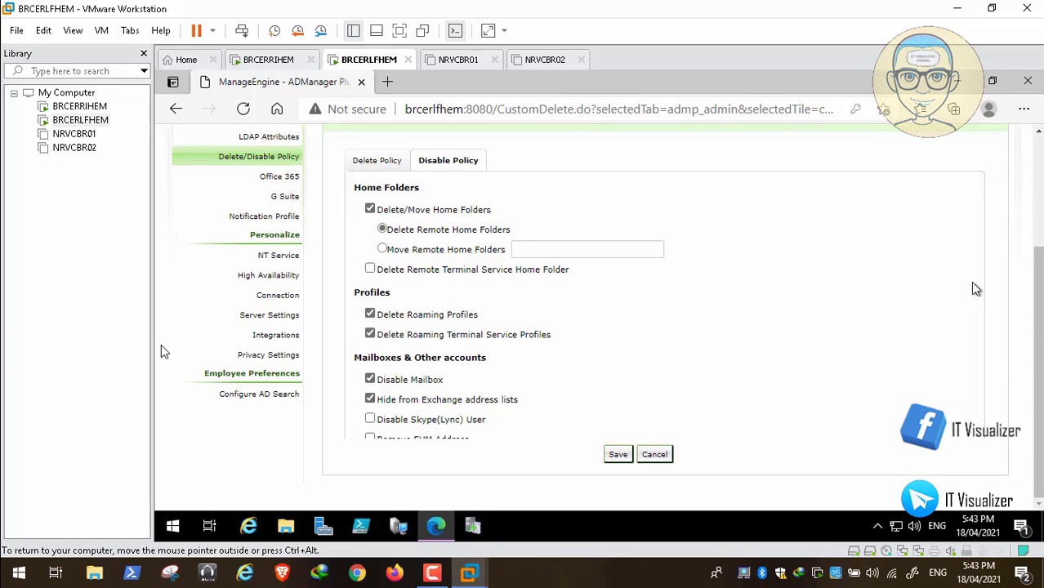
- Review the lower Disable Policy options, leaving group removal, custom script, O365/G Suite and password reset unchecked
drag(984, 276, 985, 364)
click(986, 369)
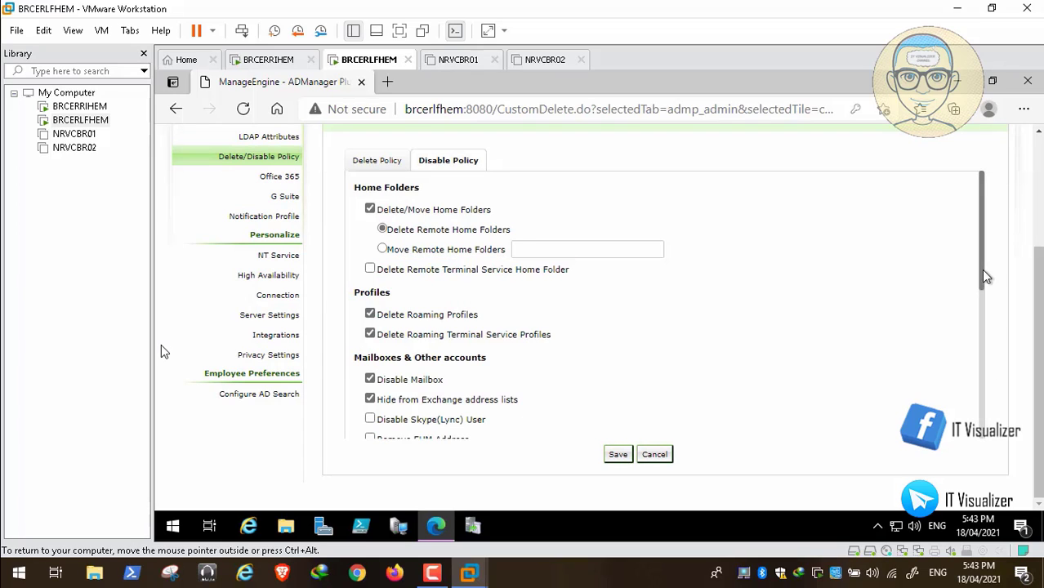
drag(981, 268, 978, 444)
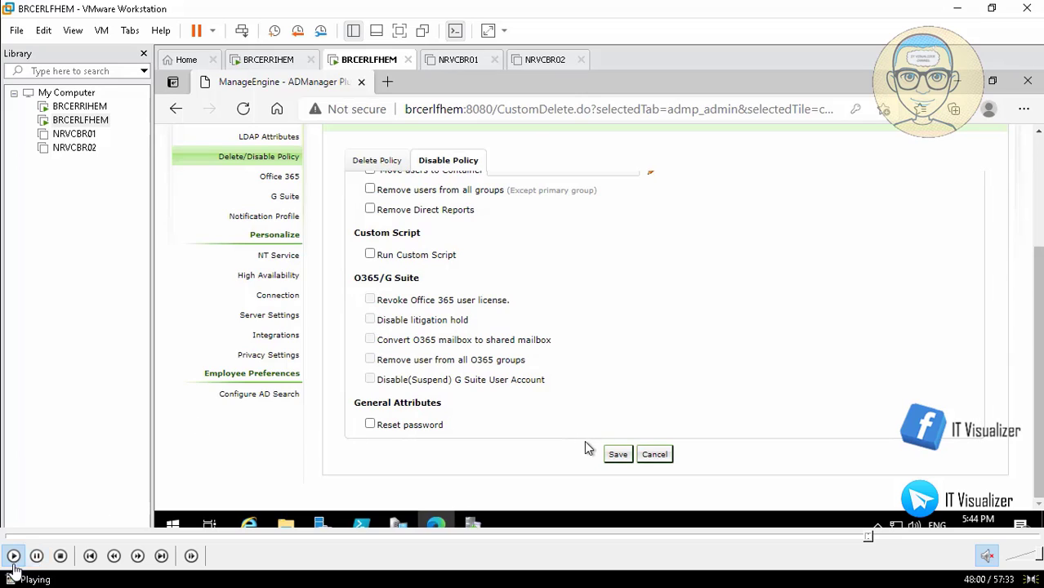
click(616, 454)
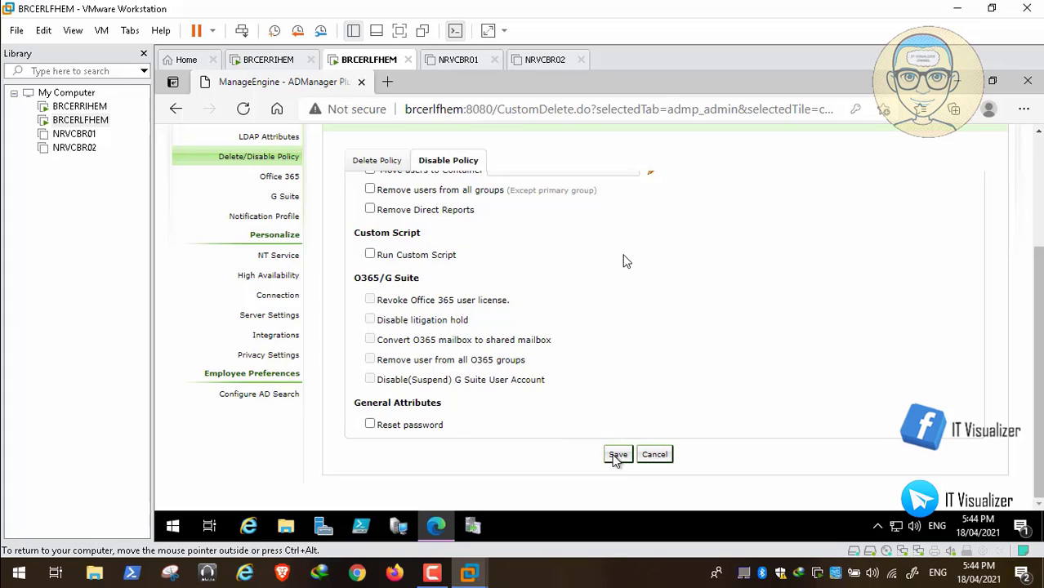
click(372, 428)
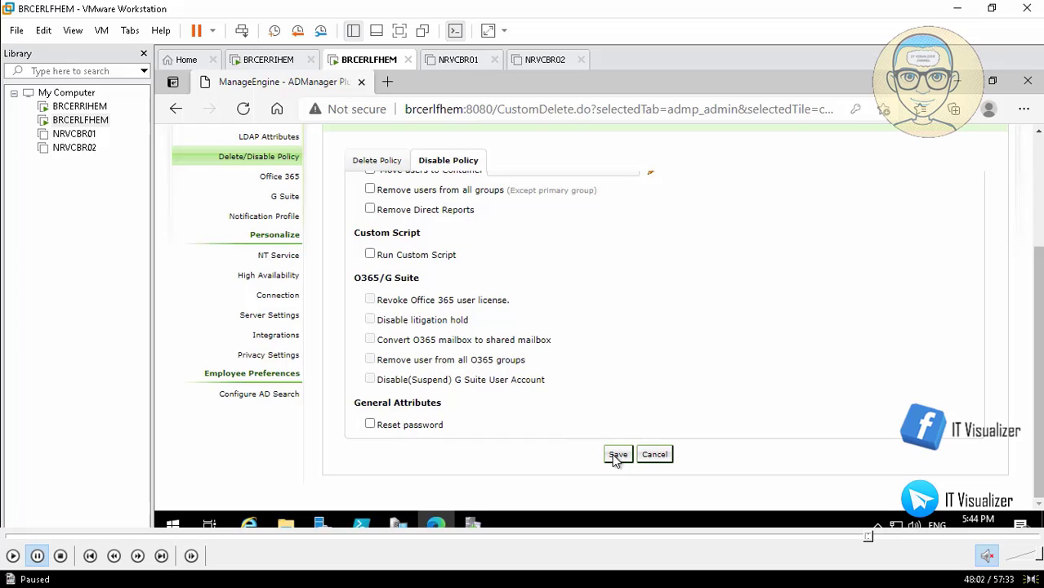
- Save the disable policy settings and return to the AD Mgmt tab's Bulk User Management page
click(616, 456)
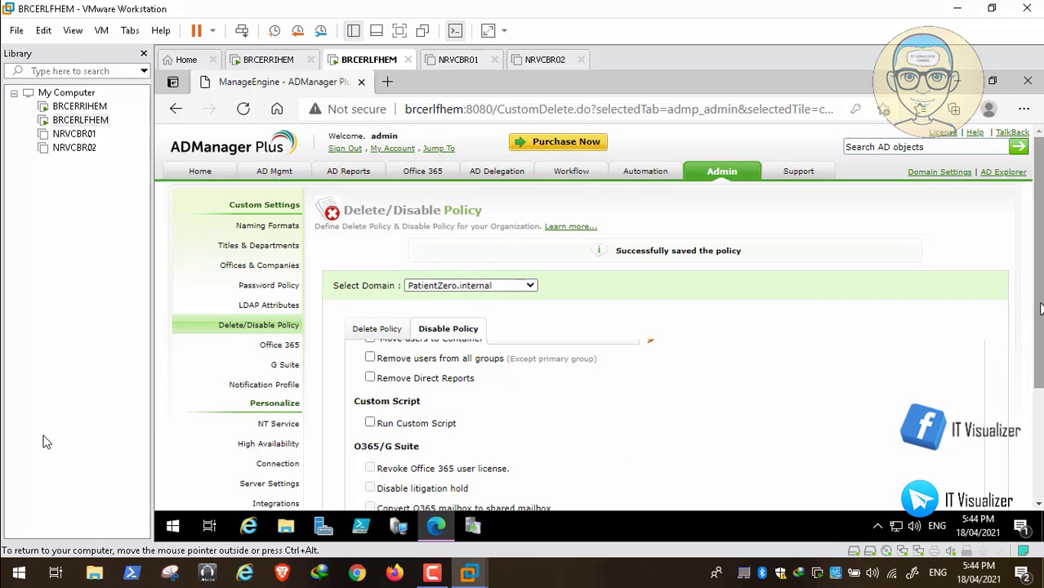
scroll(1039, 308, down, 1)
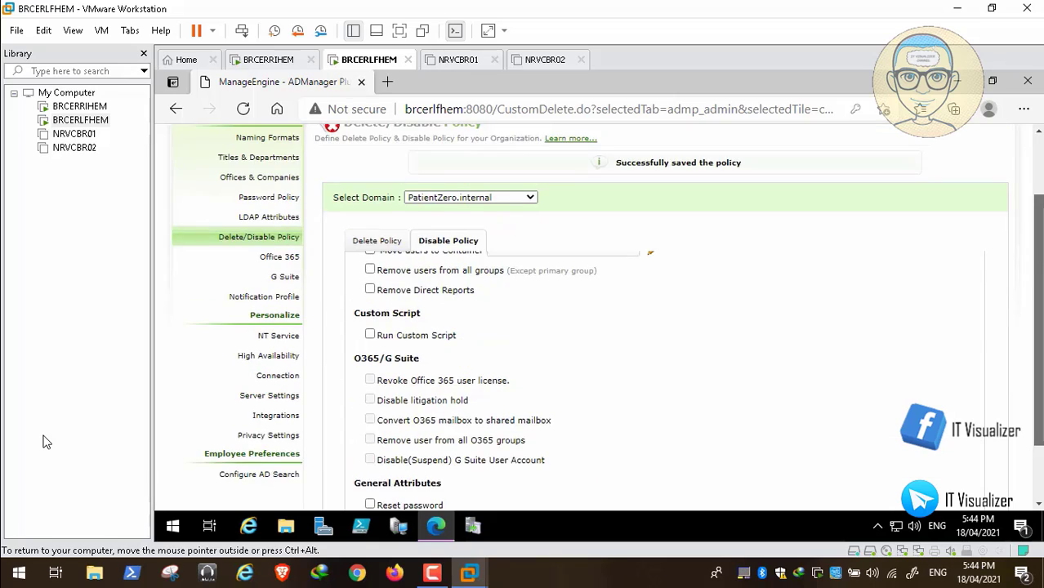
scroll(1038, 308, up, 1)
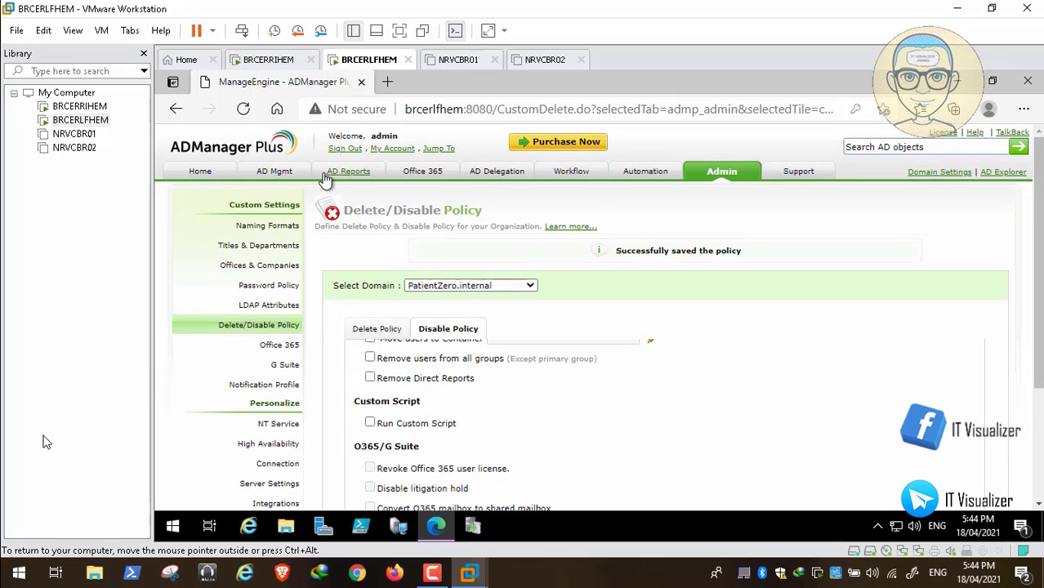
click(278, 175)
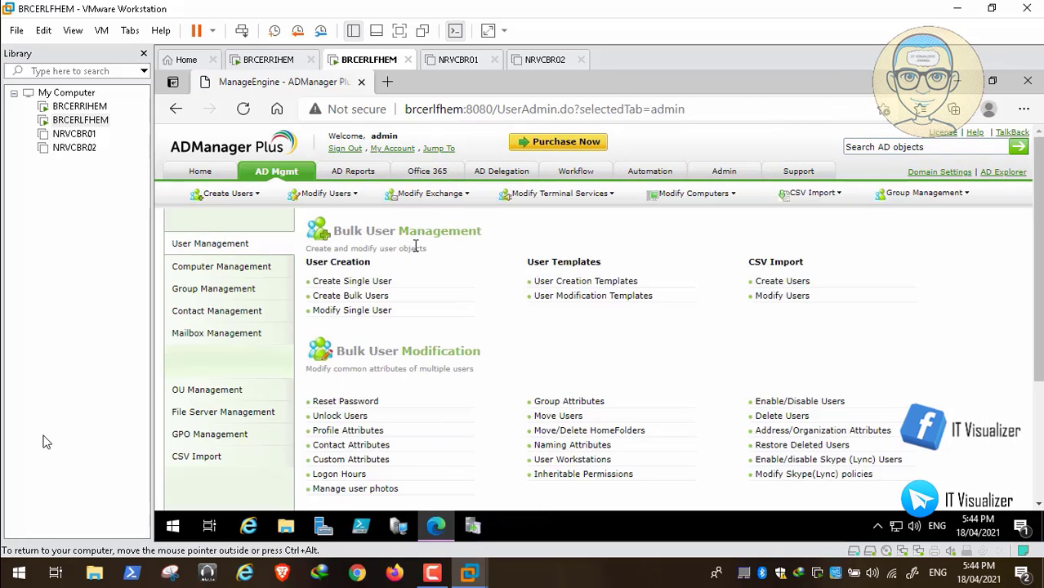
- Open Delete Users, search for Covid users and check all 567 results for deletion
click(771, 420)
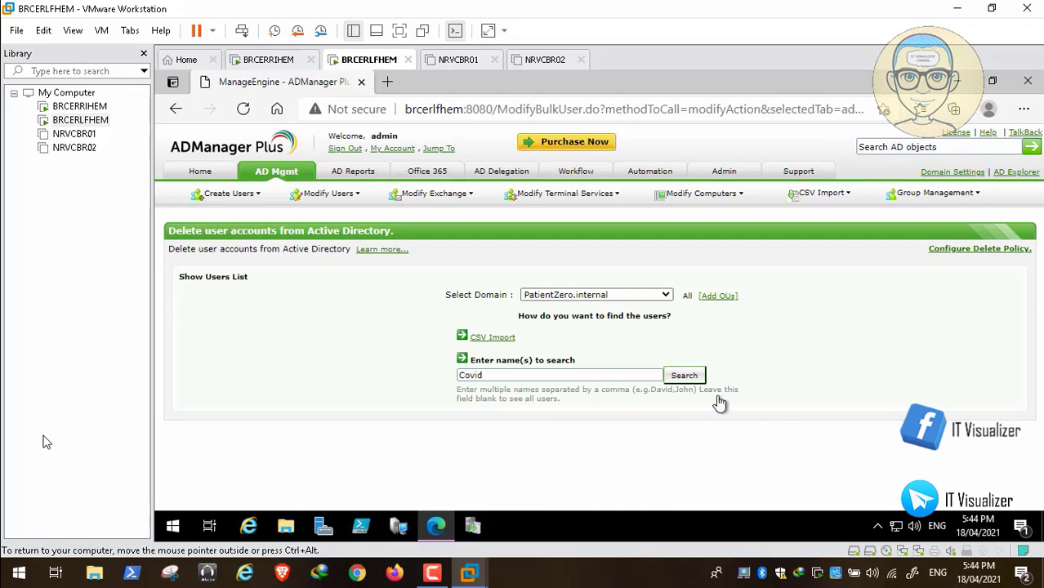
click(691, 379)
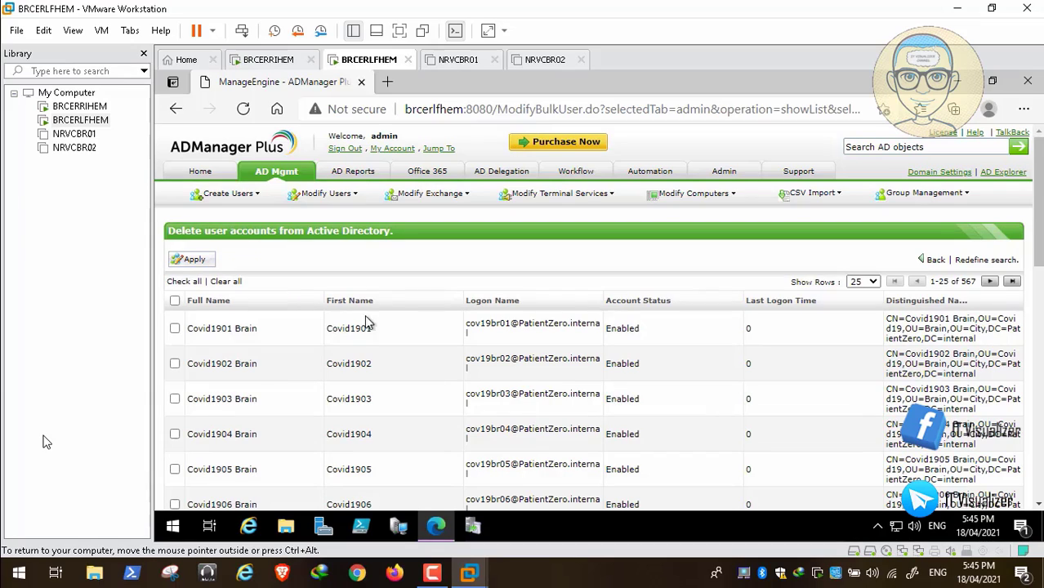
click(184, 281)
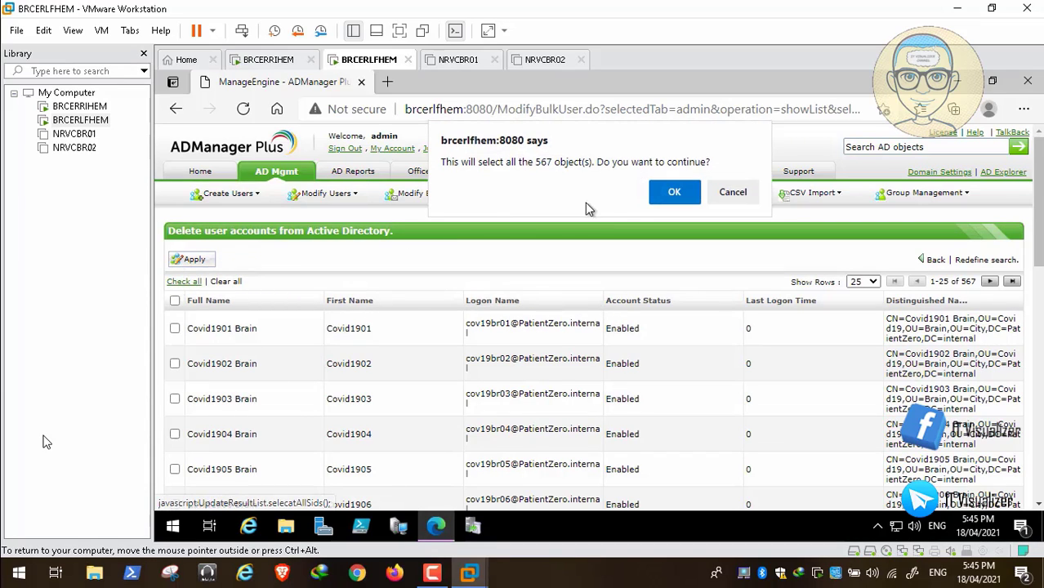
click(673, 193)
mouse_move(676, 196)
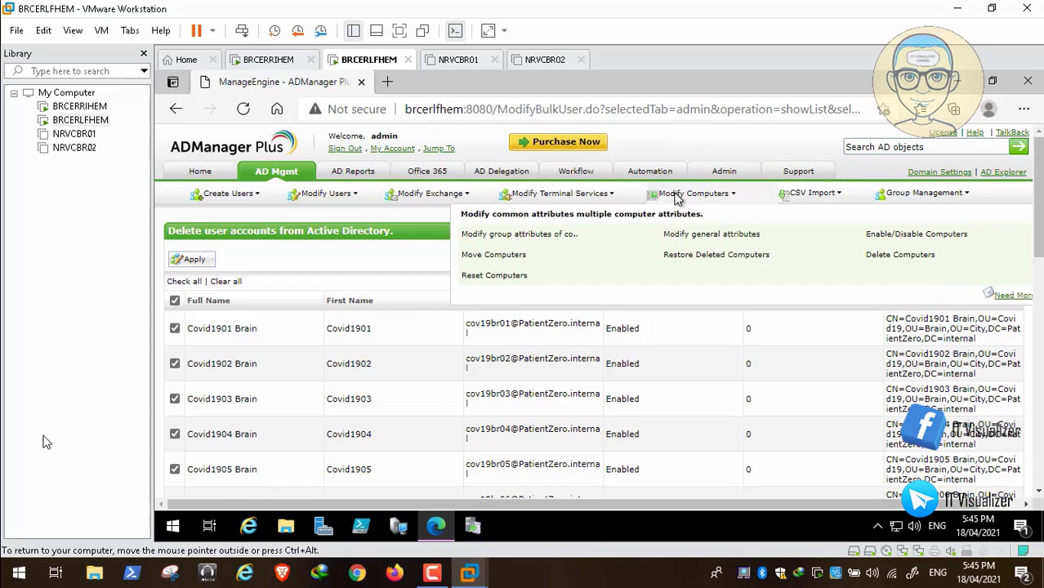
- Check in File Explorer that the cov19br01 home folder still exists in D:\Biochips, then return to Edge
click(958, 84)
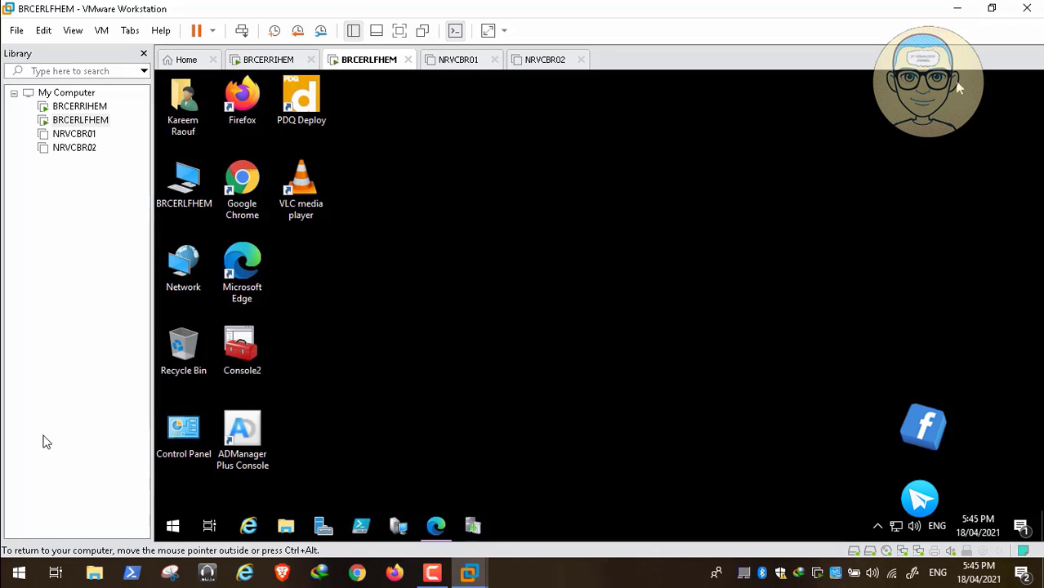
double_click(193, 179)
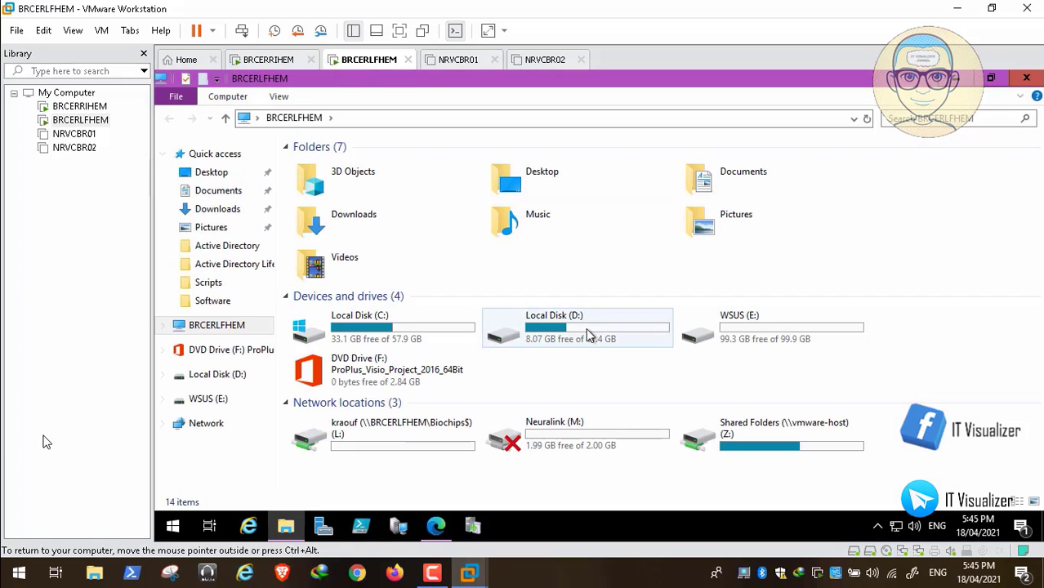
click(589, 335)
double_click(588, 335)
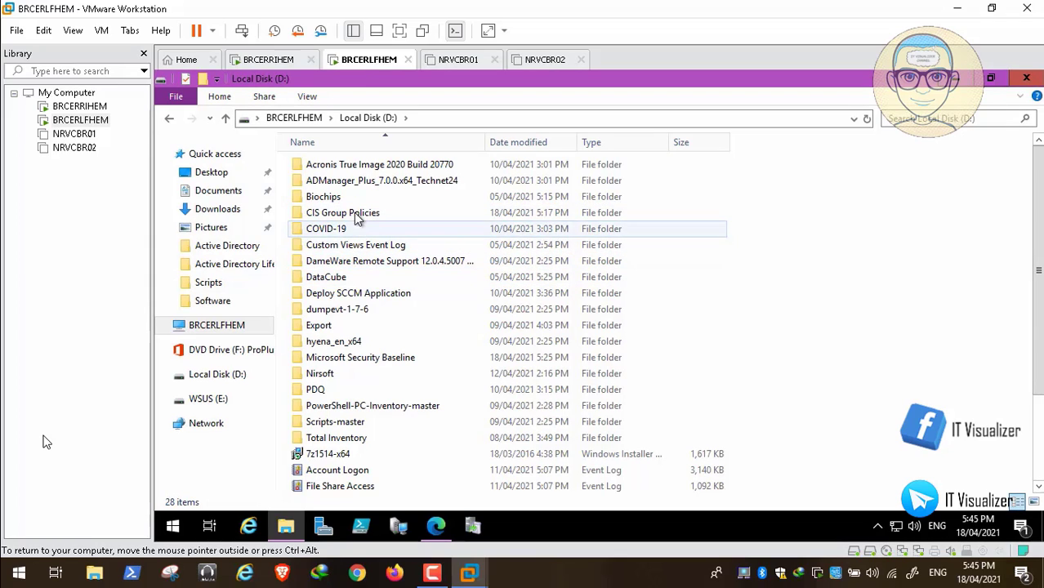
double_click(345, 197)
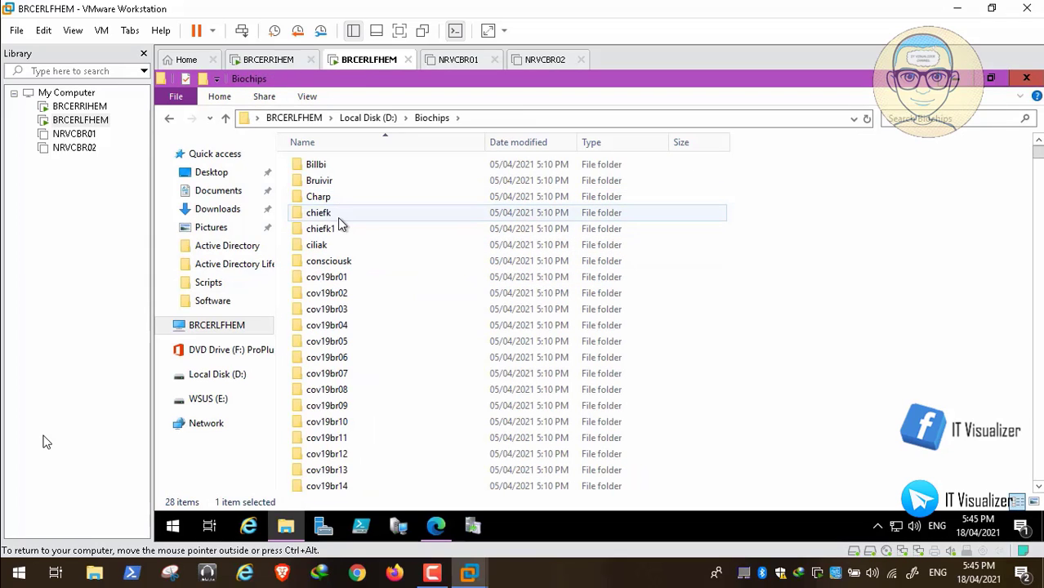
click(343, 214)
click(343, 277)
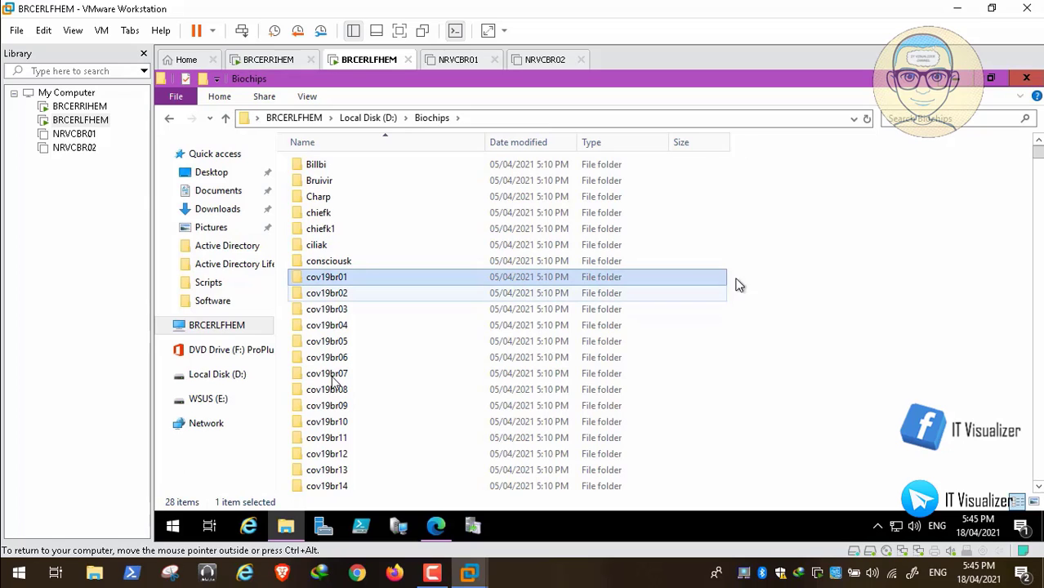
click(955, 78)
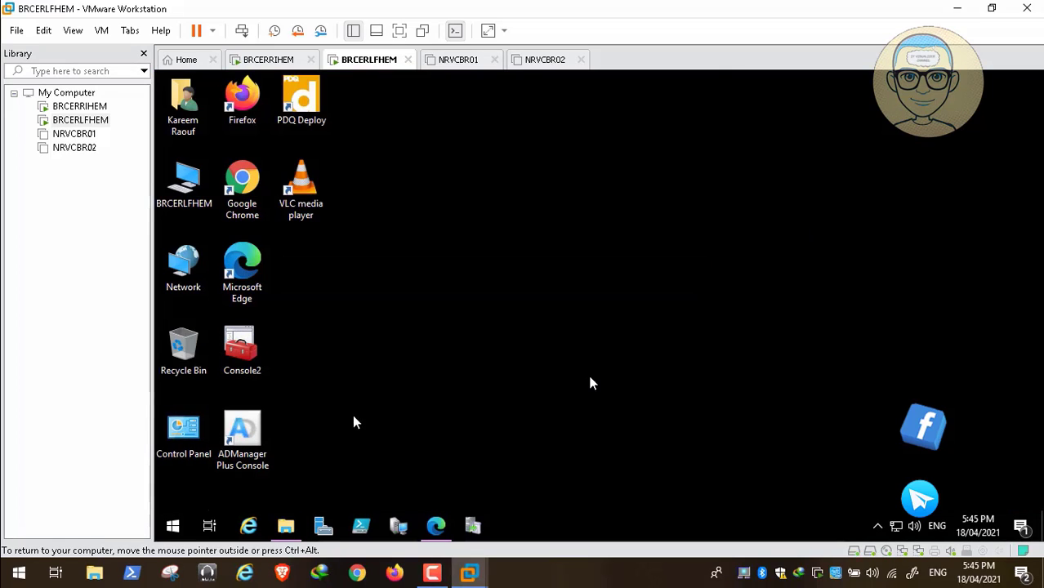
click(435, 526)
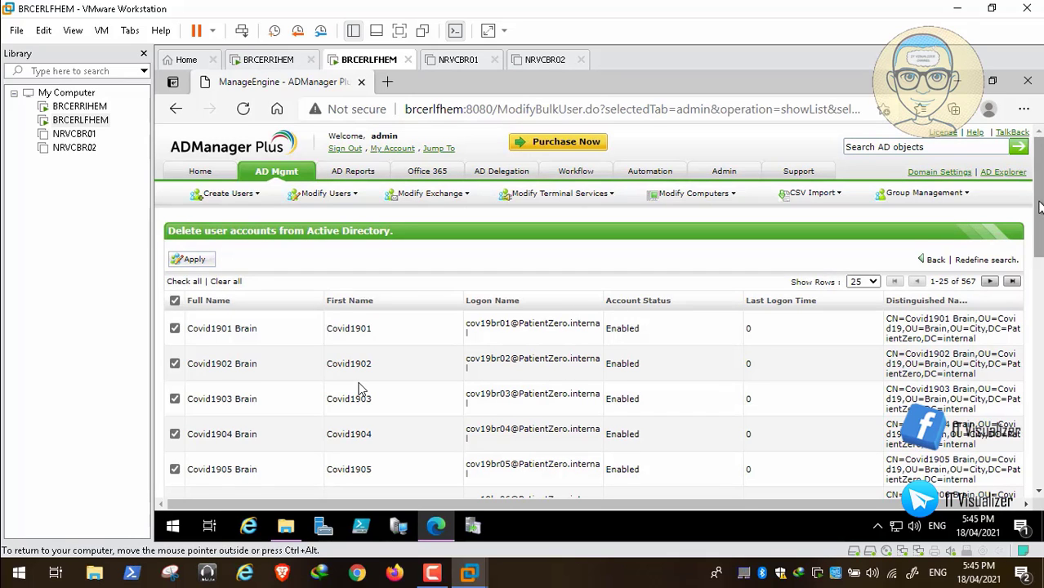
- Apply deletion to the 567 checked Covid users and confirm removing their folders per the policy
drag(1039, 209, 1039, 163)
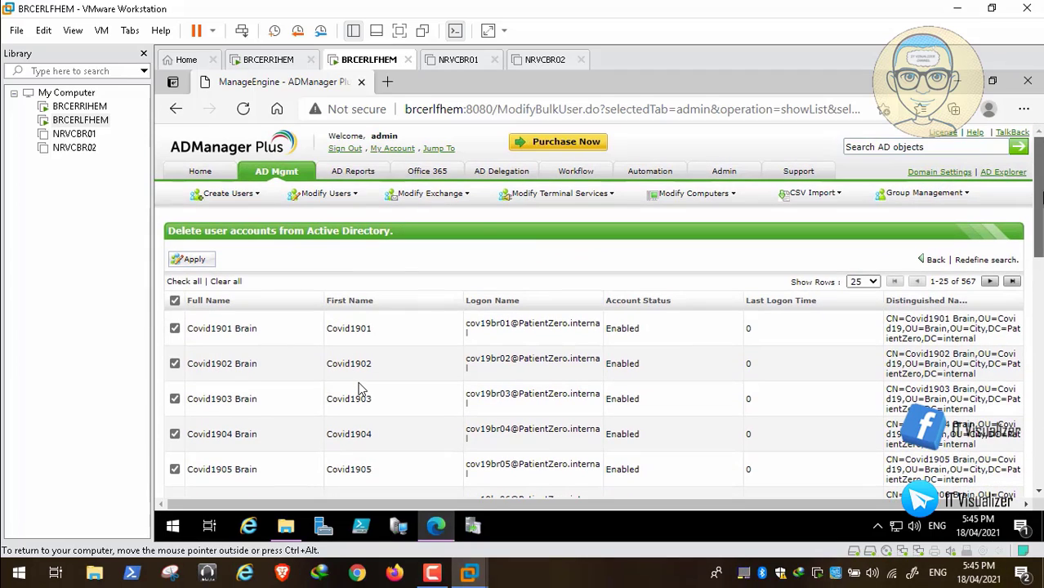
click(209, 259)
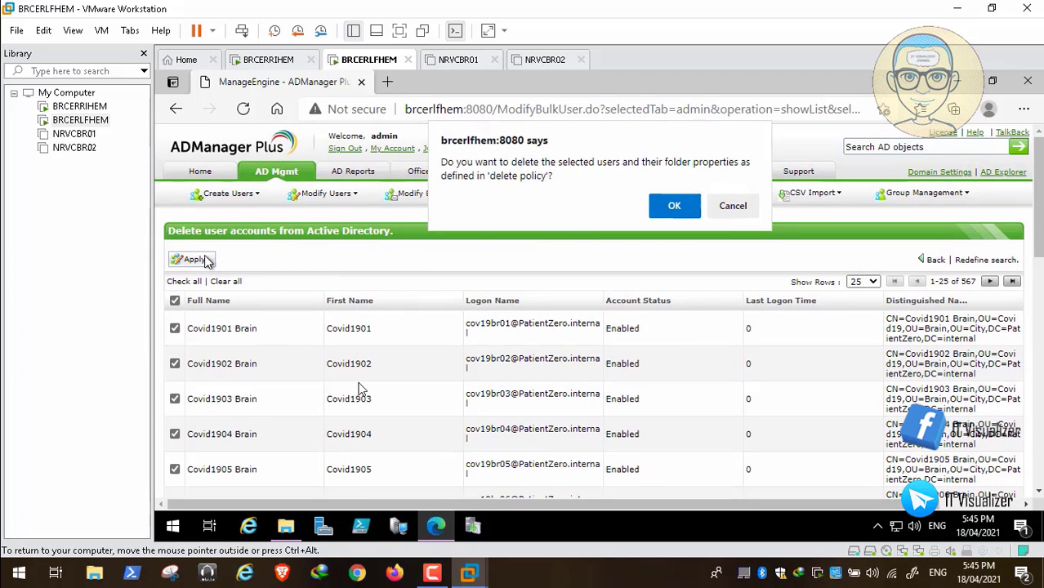
click(674, 206)
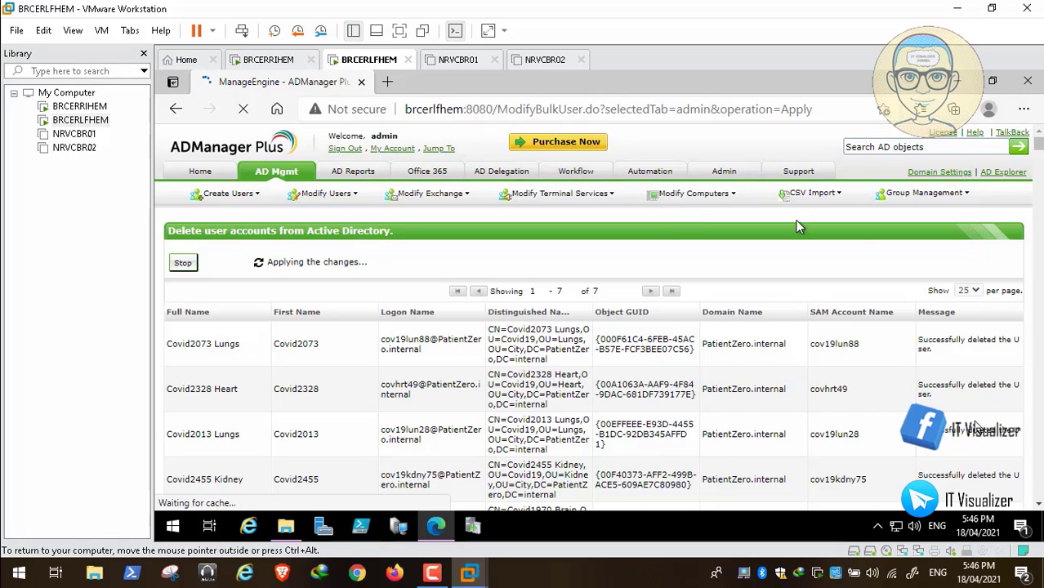
mouse_move(435, 526)
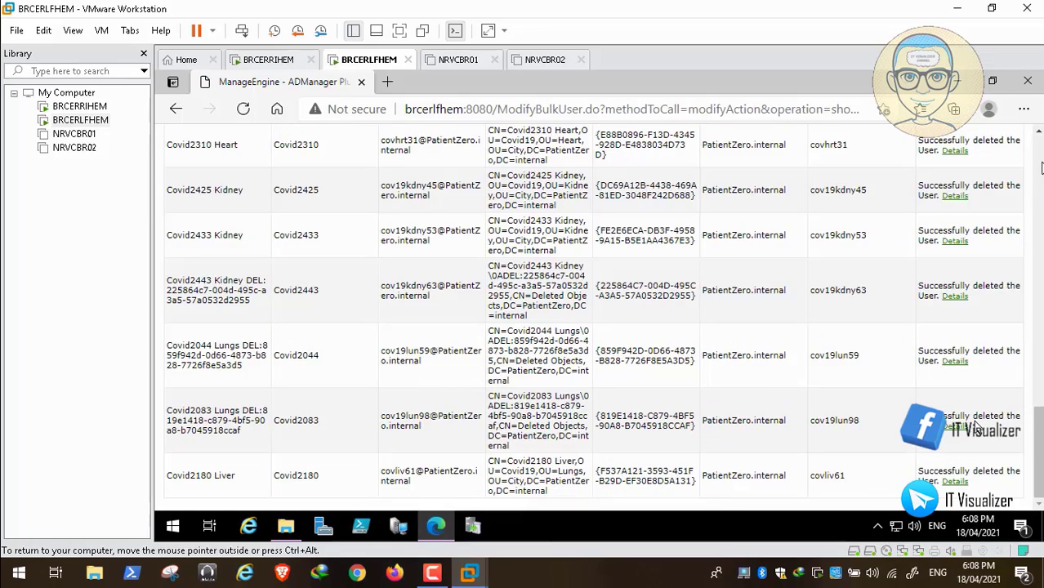
scroll(1041, 168, up, 15)
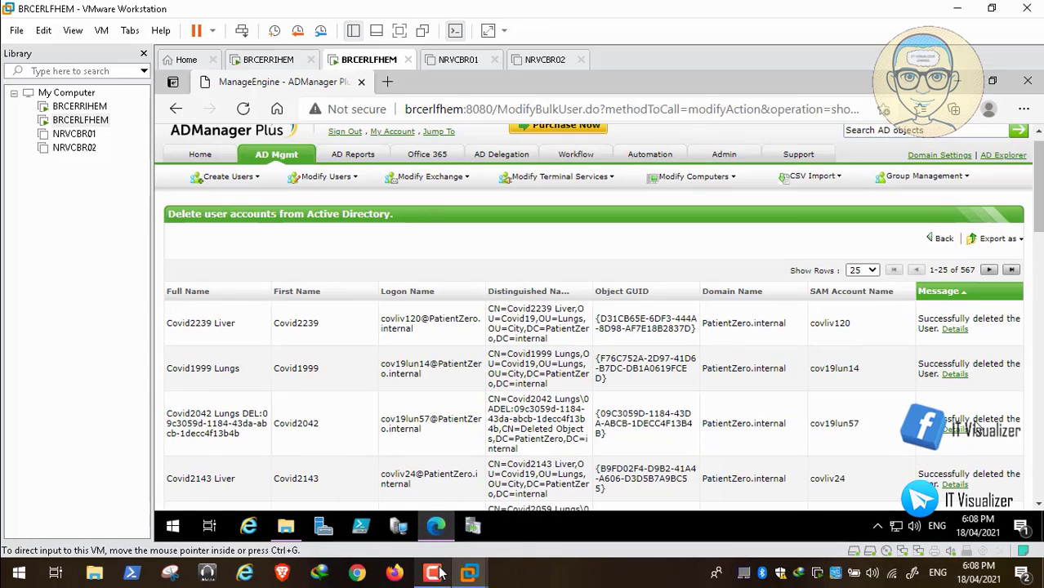
- Restore the D:\Biochips File Explorer window from the VM taskbar
click(286, 527)
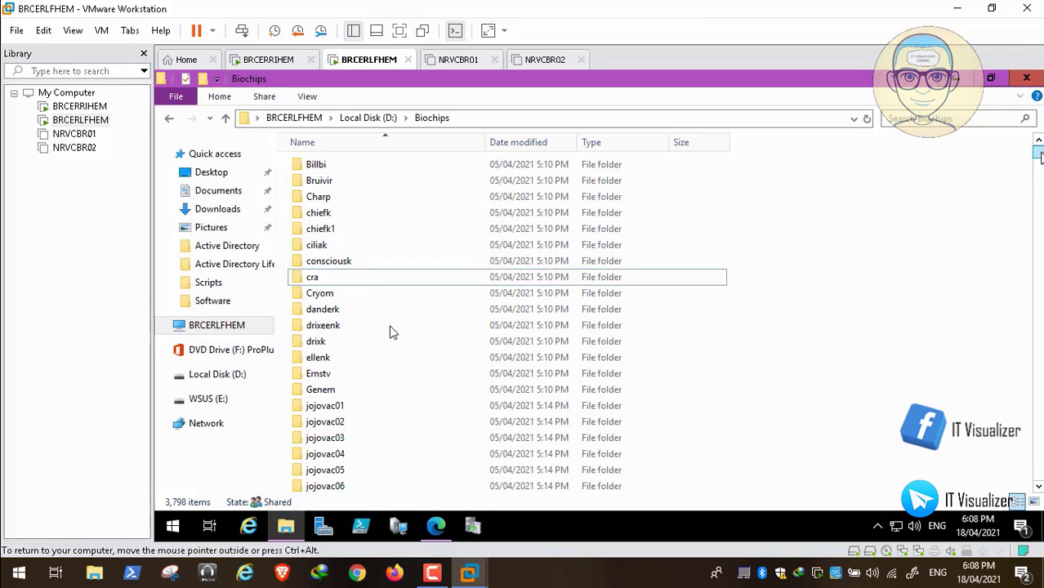
- Jump to pfbiovac323 in Biochips, scroll to confirm the cov19br folders are gone, then close the window
text(pfbiovac323)
scroll(403, 403, down, 20)
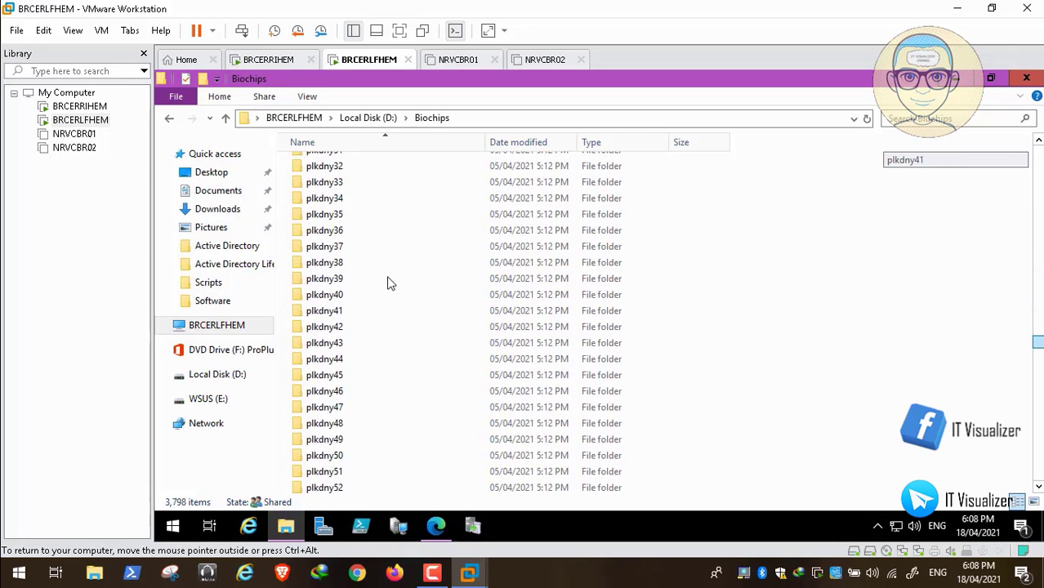
scroll(424, 399, up, 20)
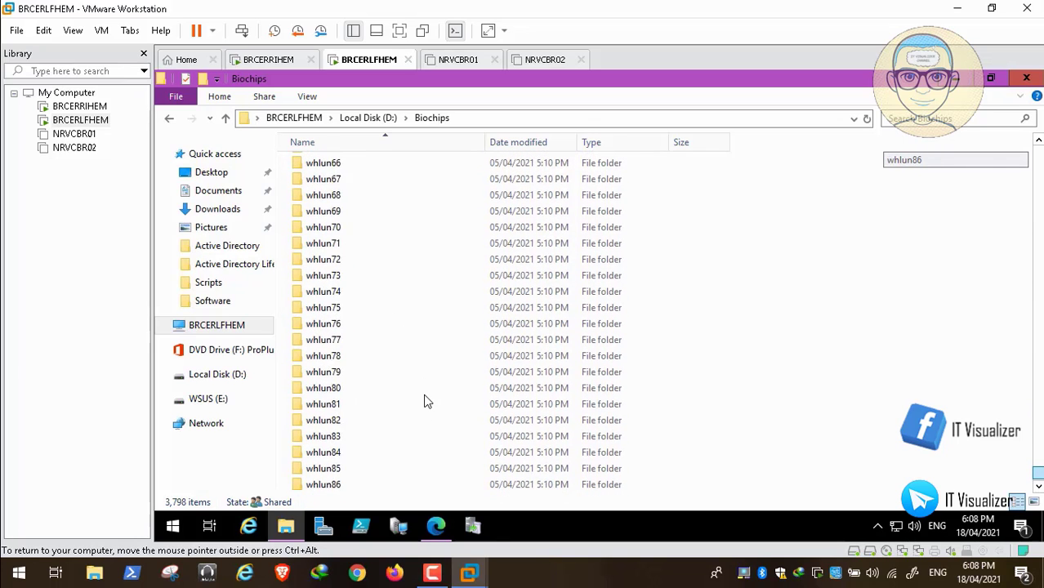
scroll(458, 284, up, 20)
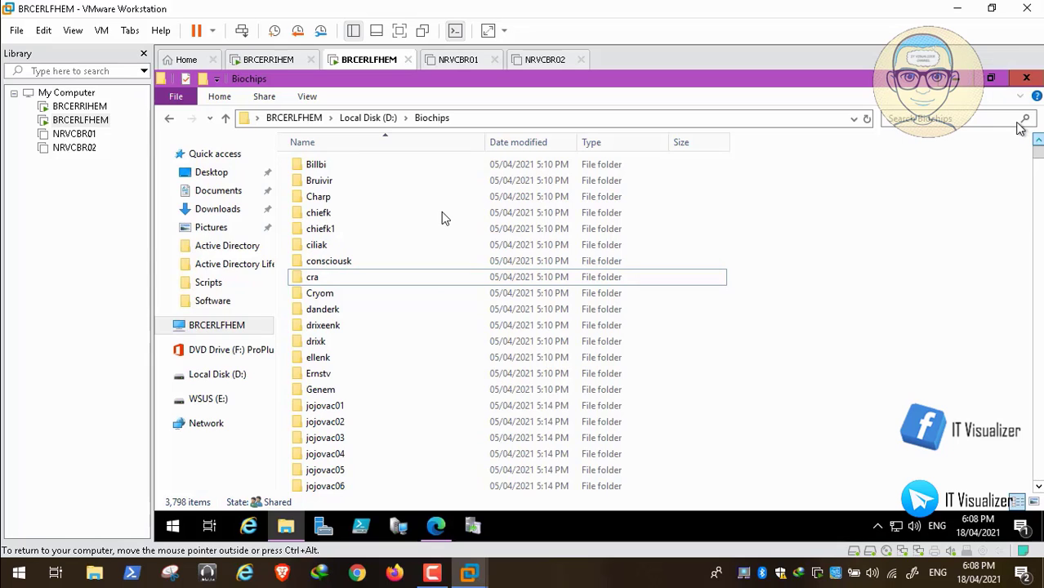
click(1027, 79)
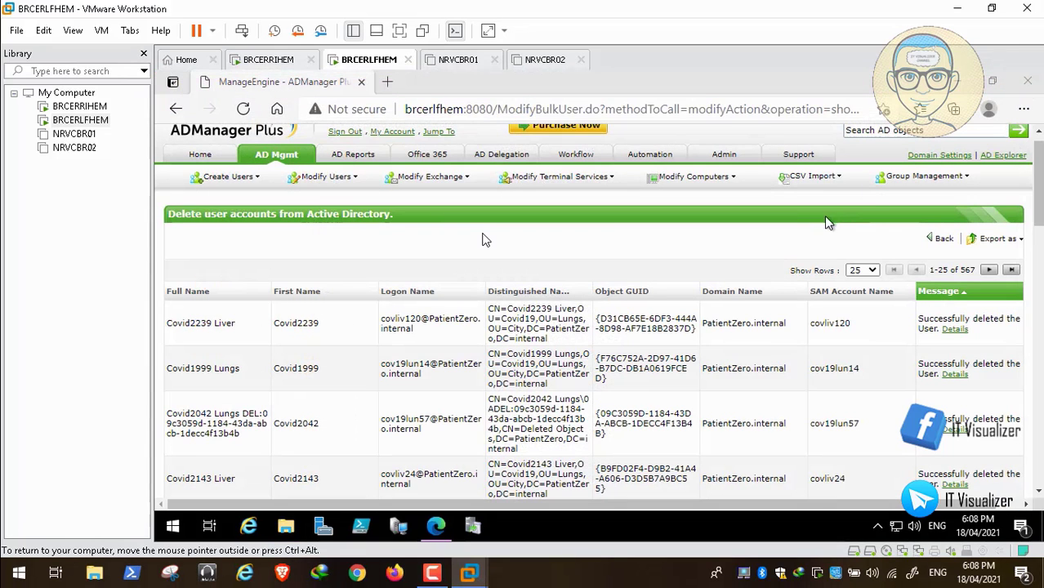
- Return to the AD Mgmt tab and scroll through the Bulk User Management task list
click(280, 160)
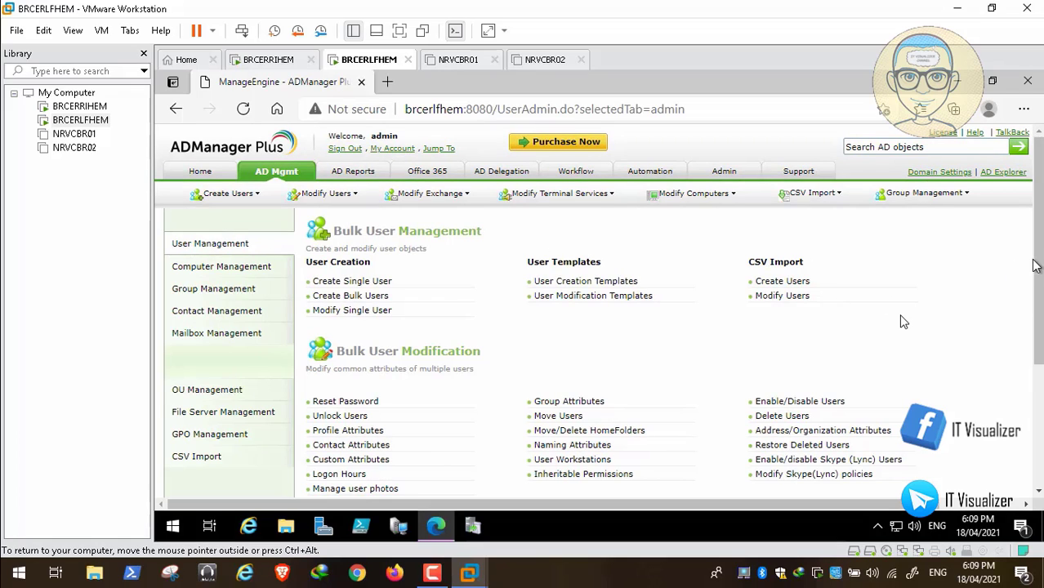
scroll(903, 322, down, 3)
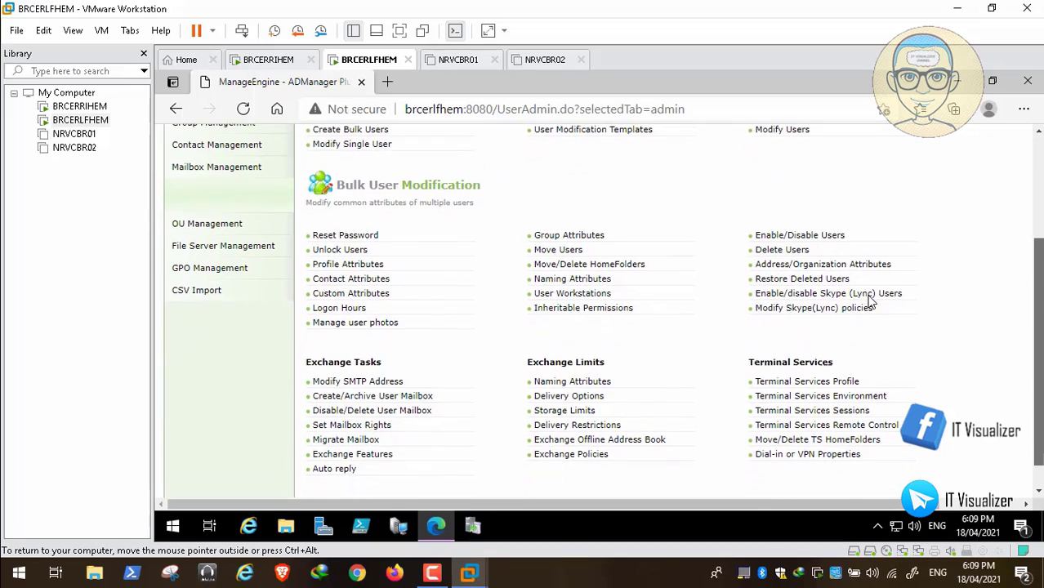
scroll(700, 301, down, 1)
scroll(605, 317, up, 2)
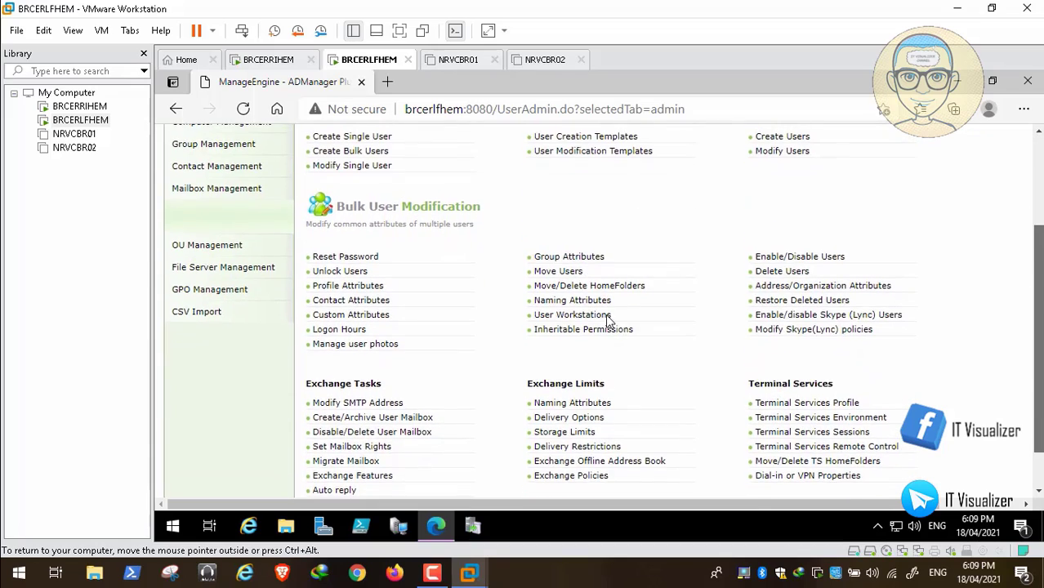
scroll(532, 334, up, 1)
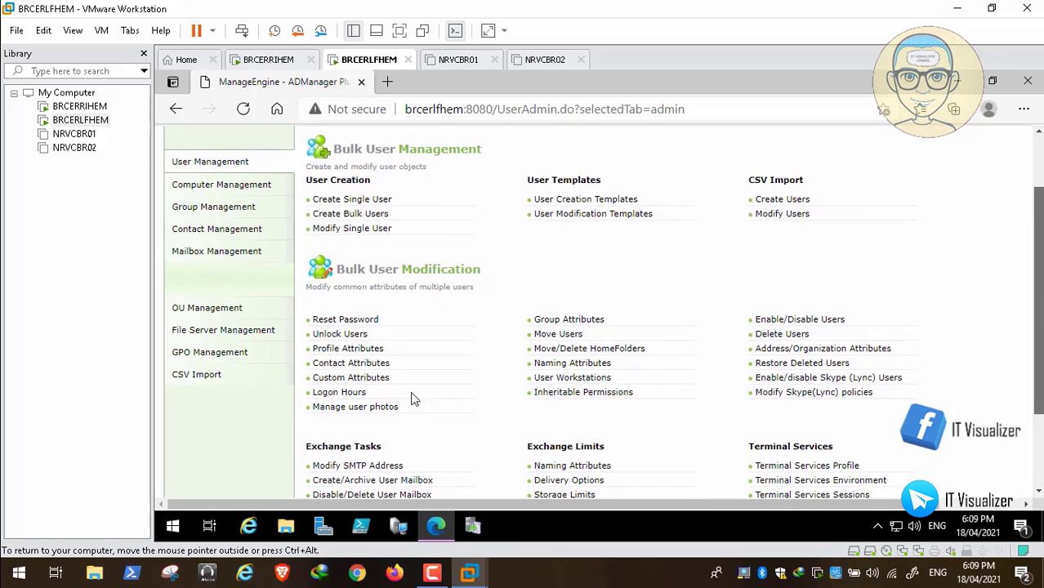
scroll(335, 364, up, 1)
scroll(262, 240, up, 1)
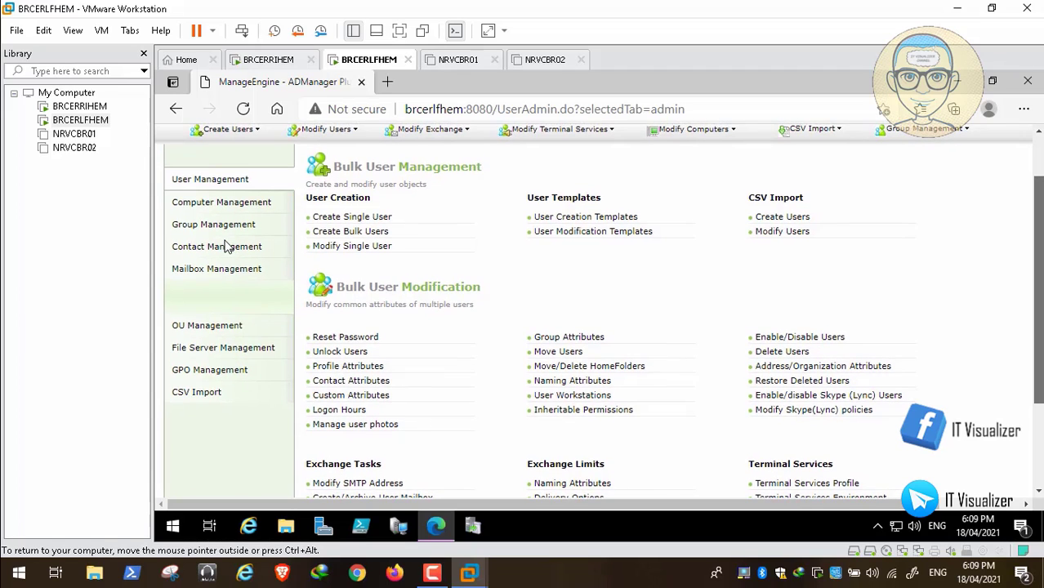
scroll(232, 245, up, 1)
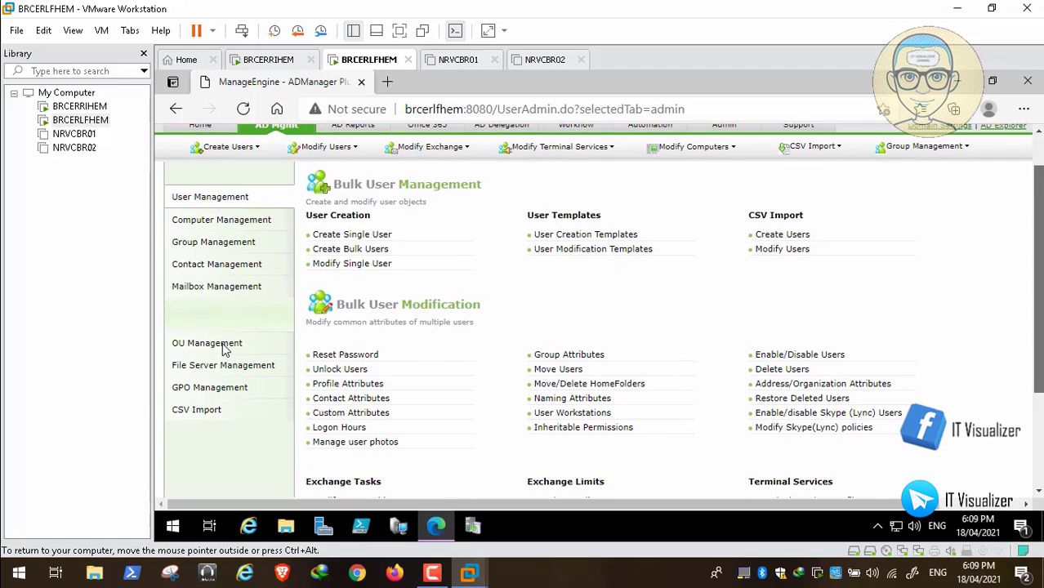
scroll(224, 349, up, 1)
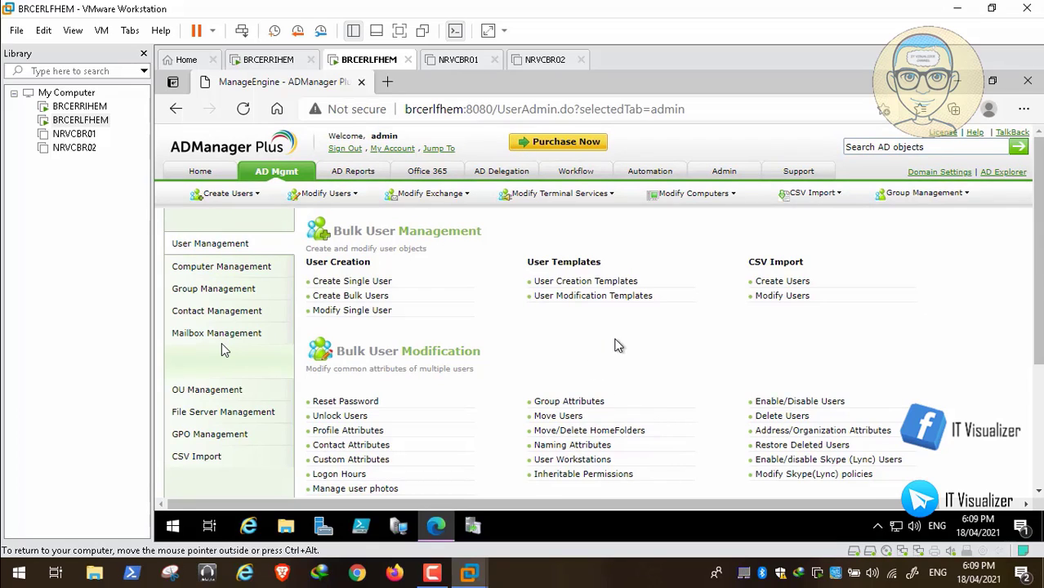
mouse_move(57, 545)
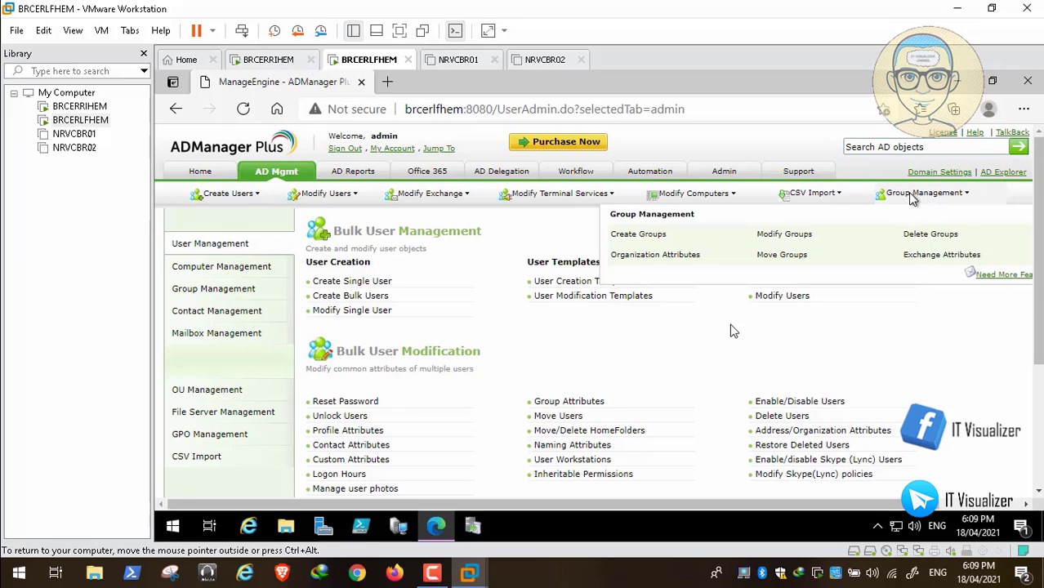
click(34, 557)
click(34, 556)
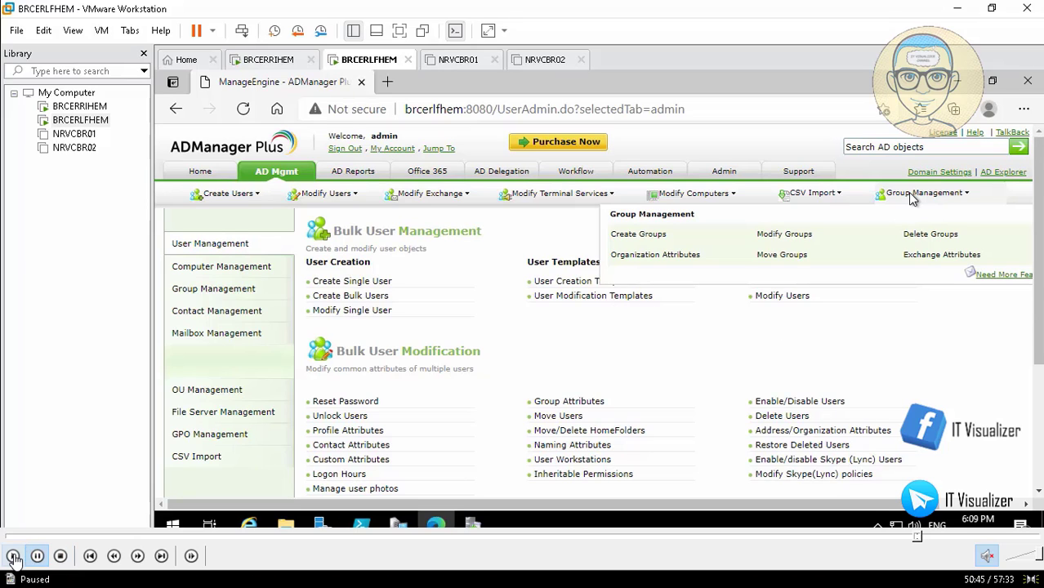
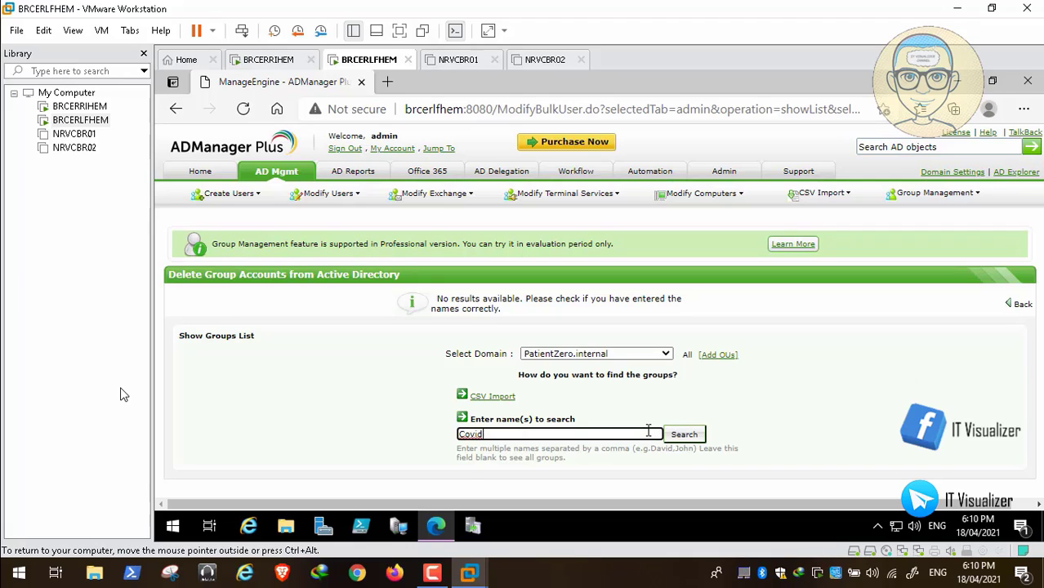
- Rerun the group search with a shorter term, check the VM desktop, then return to the browser
key(BackSpace)
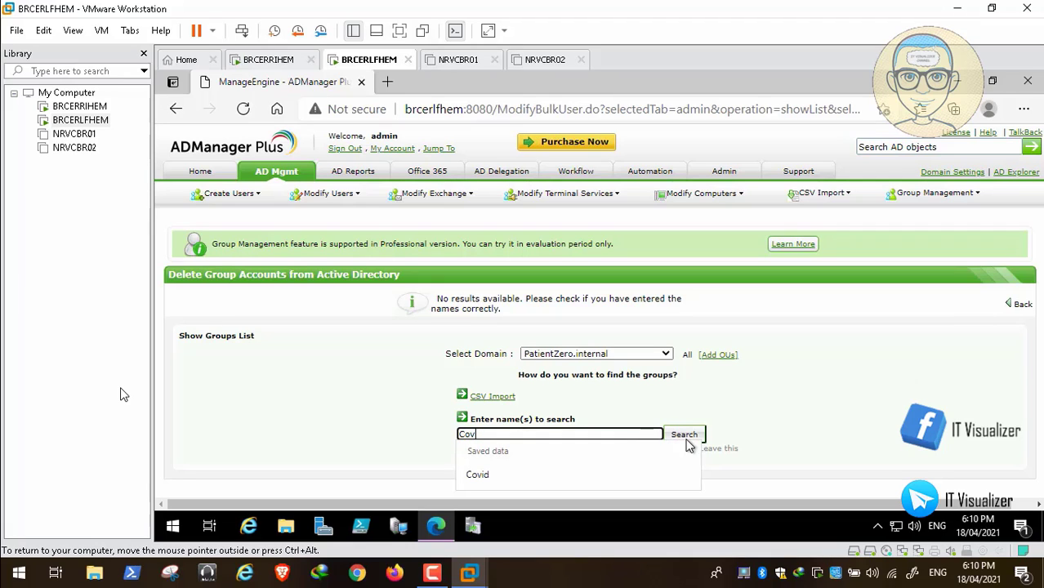
click(692, 435)
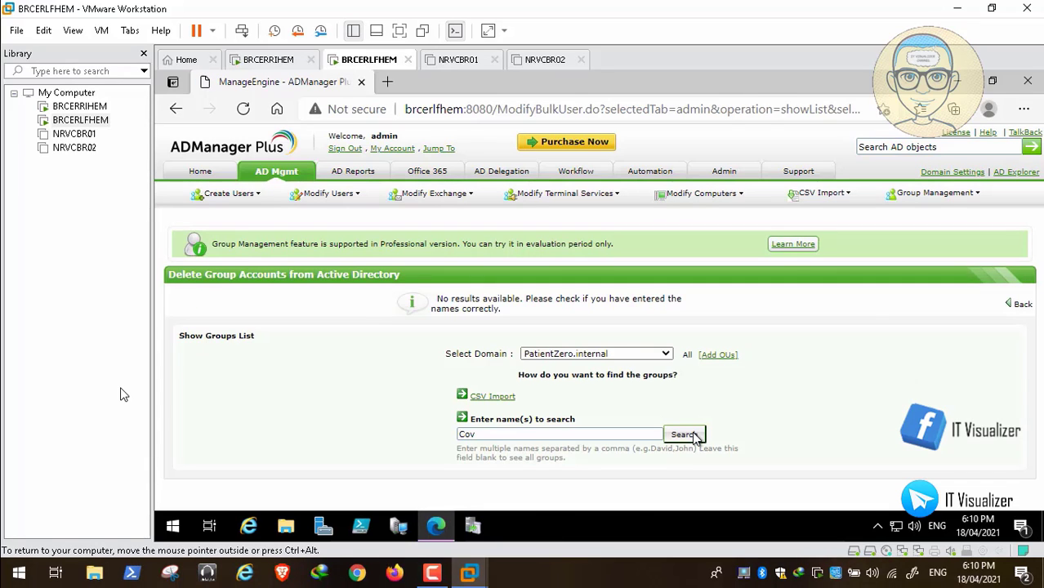
click(957, 81)
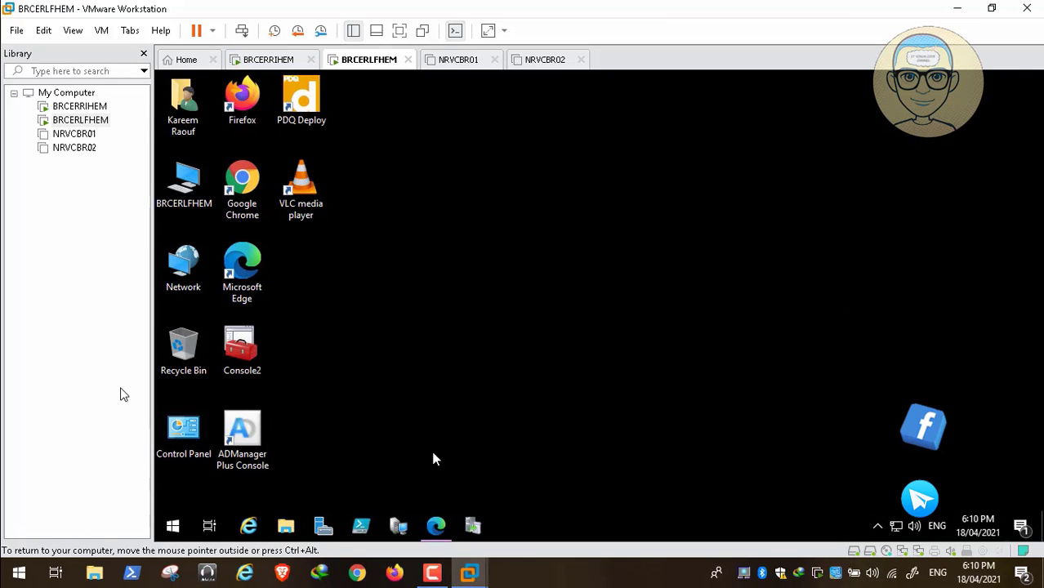
click(251, 352)
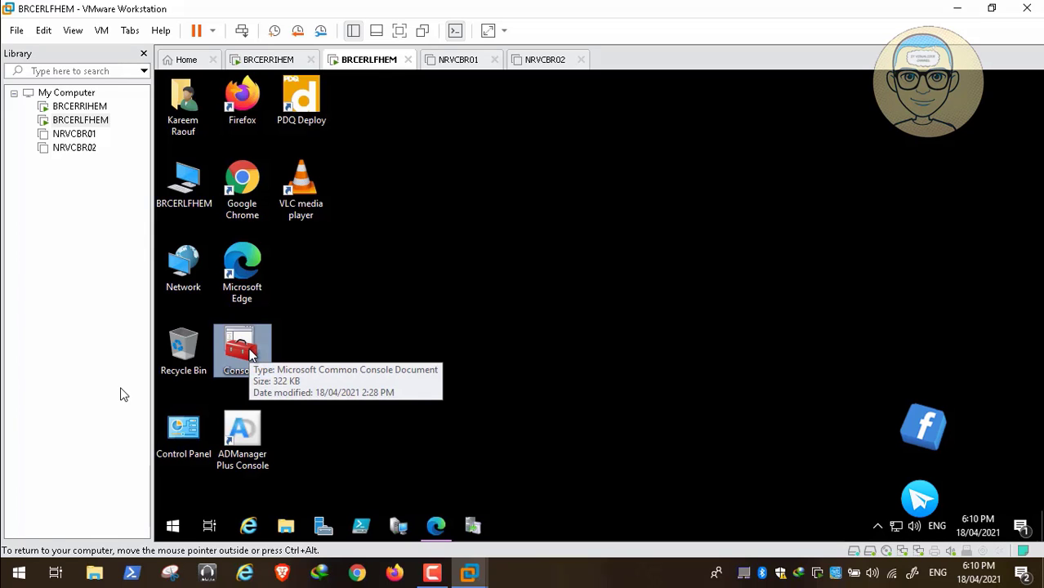
click(436, 526)
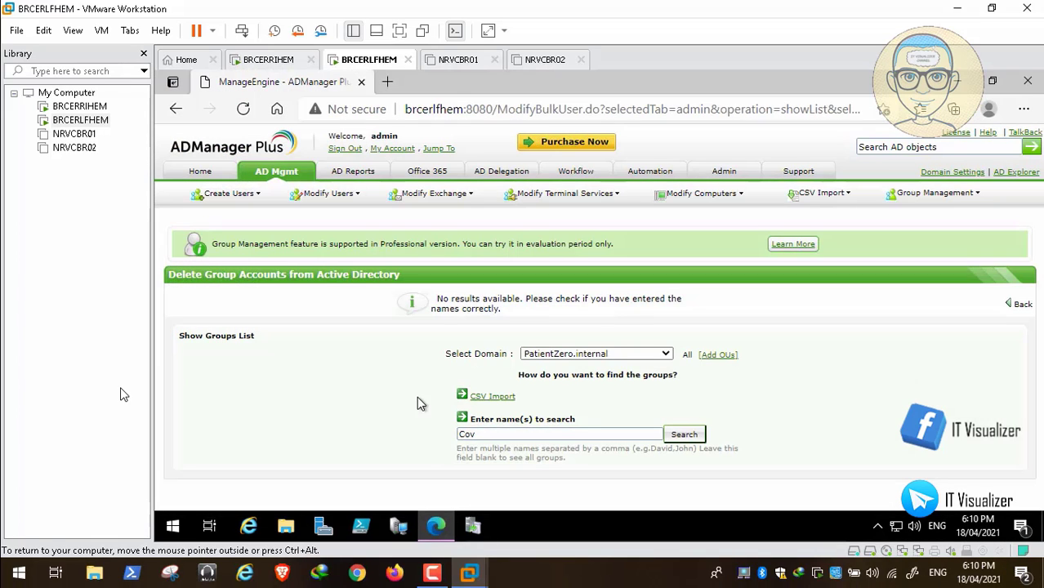
- Go back through the browser history to the Bulk User Management page
click(222, 195)
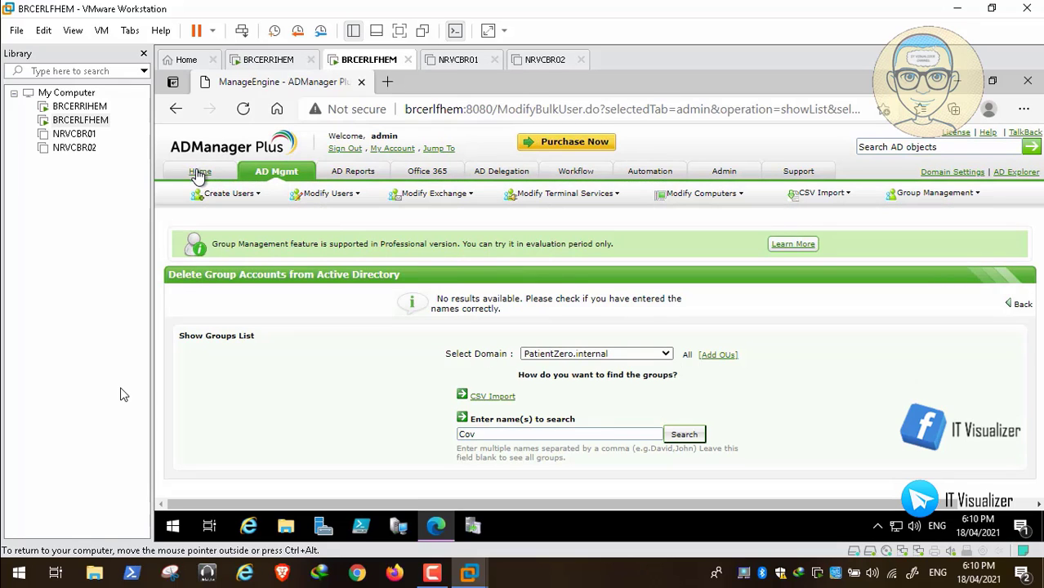
click(177, 109)
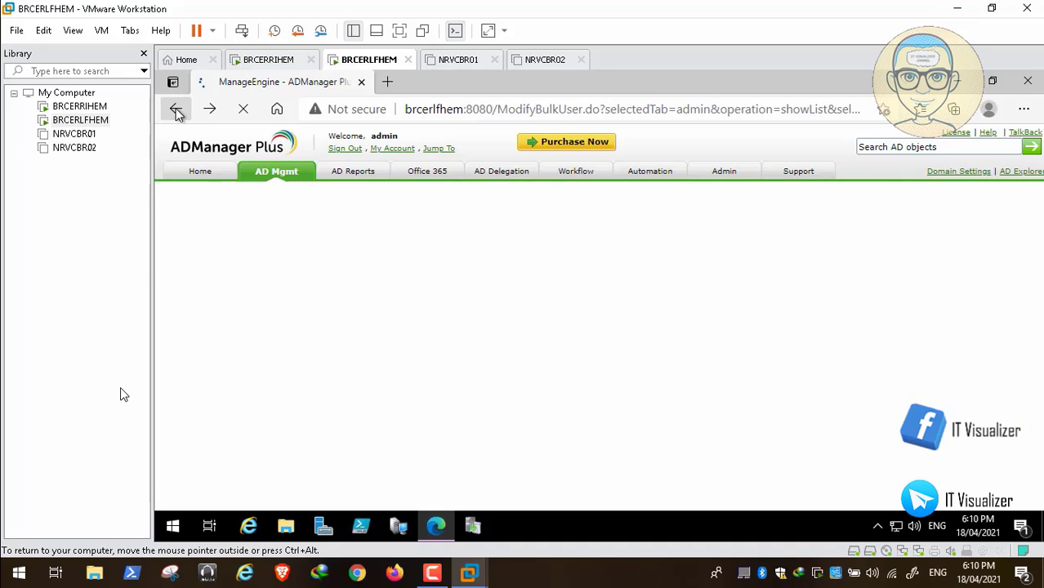
click(177, 110)
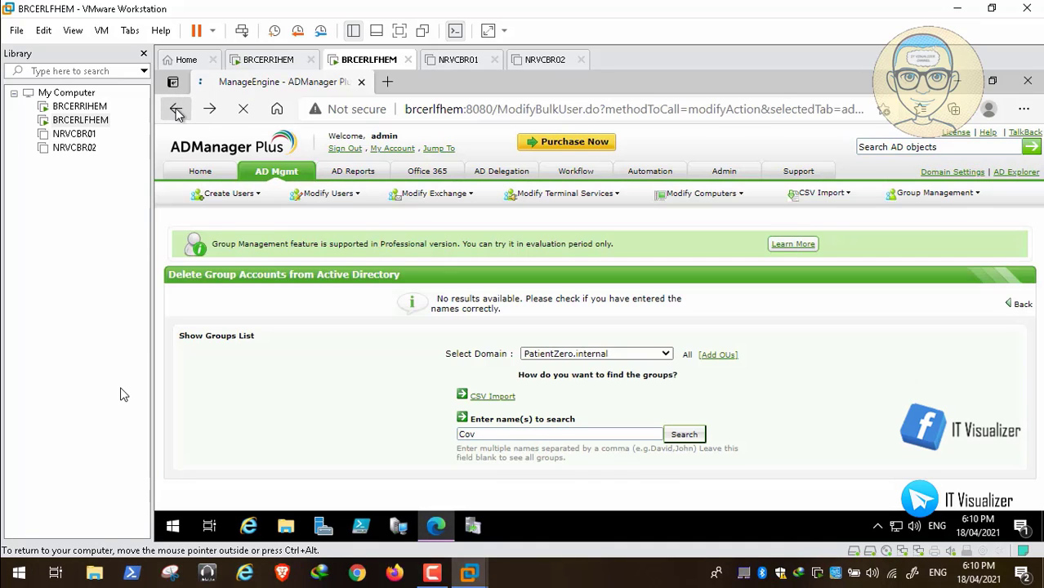
click(177, 110)
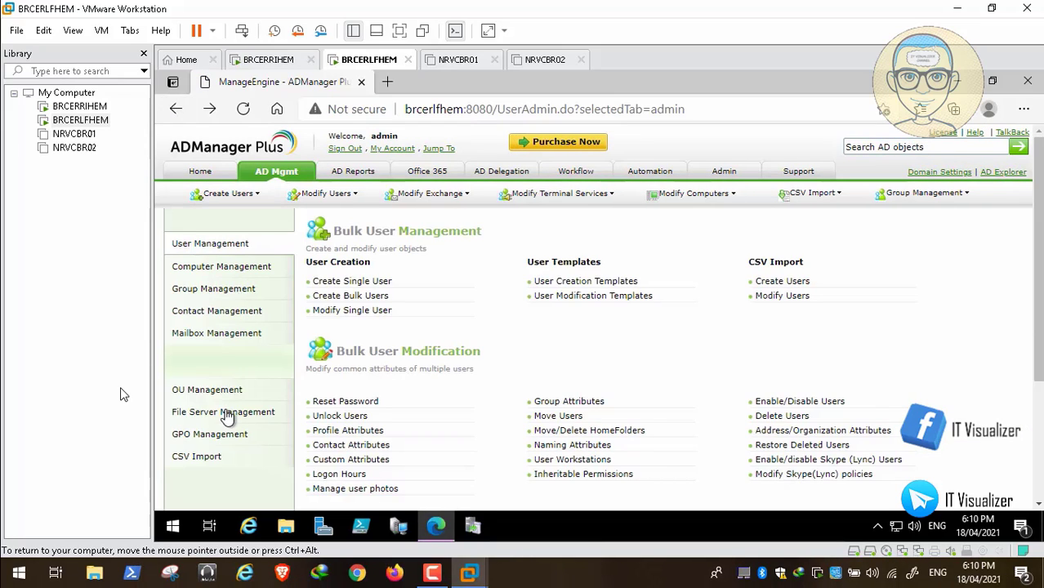
- Open Delete OU under OU Management and search for OUs named 'Covid'
click(217, 395)
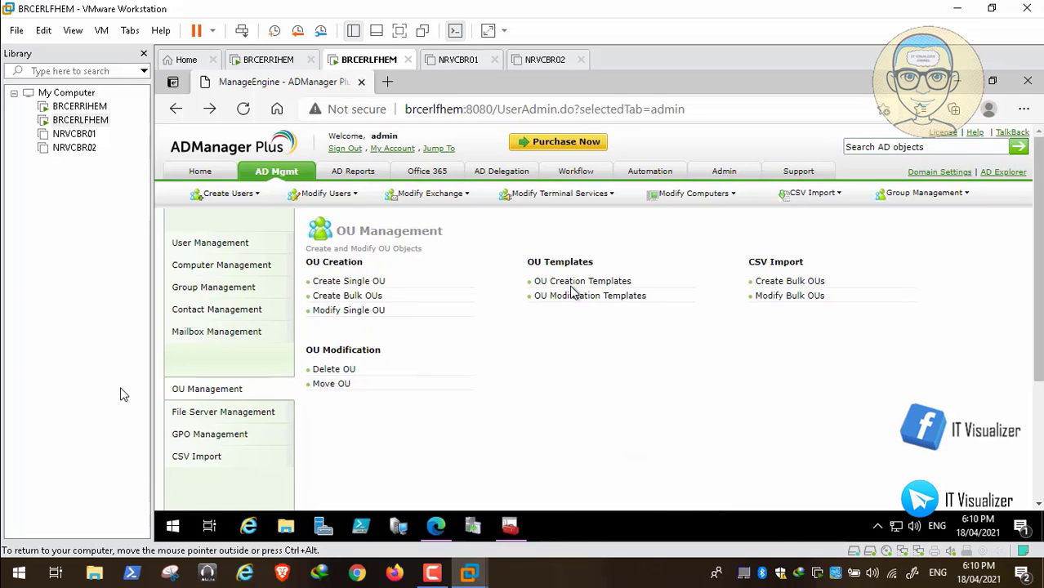
click(333, 373)
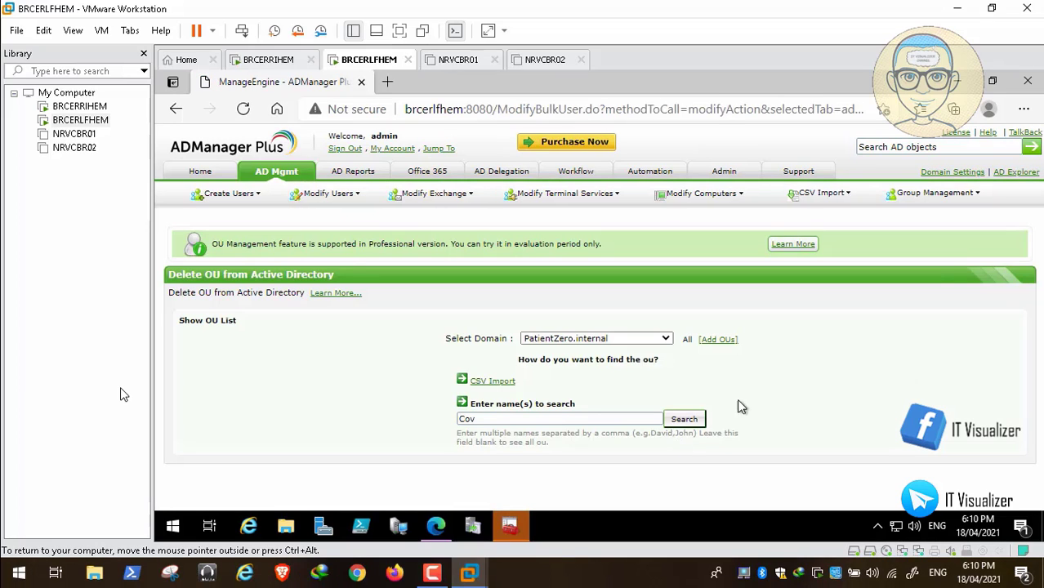
click(602, 418)
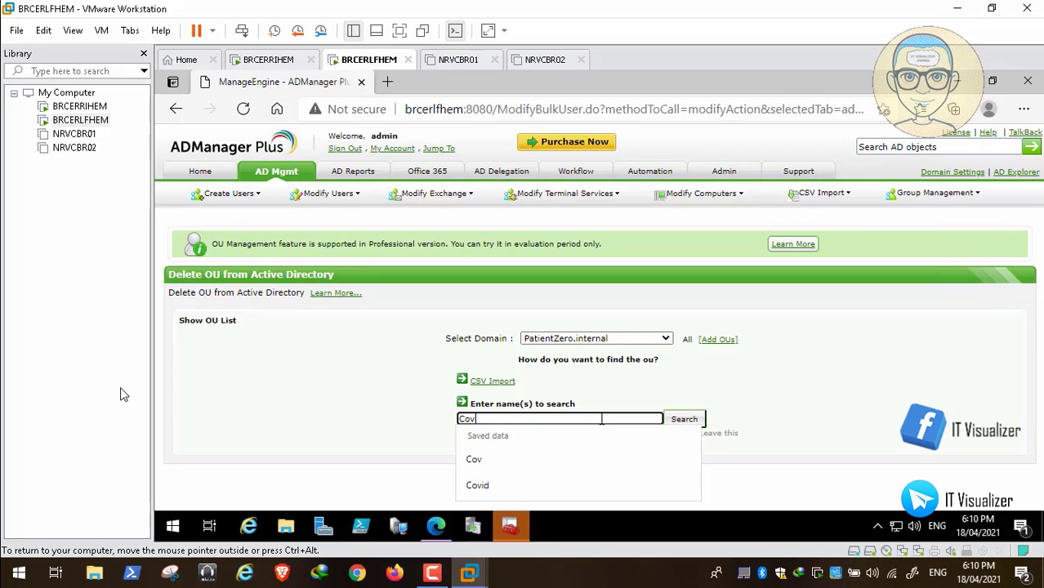
text(id)
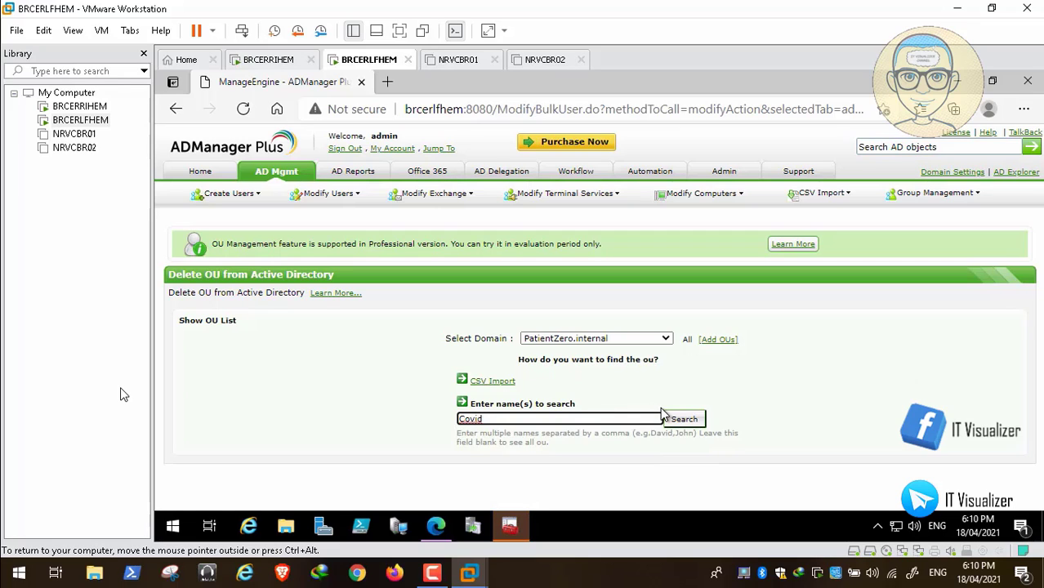
click(678, 419)
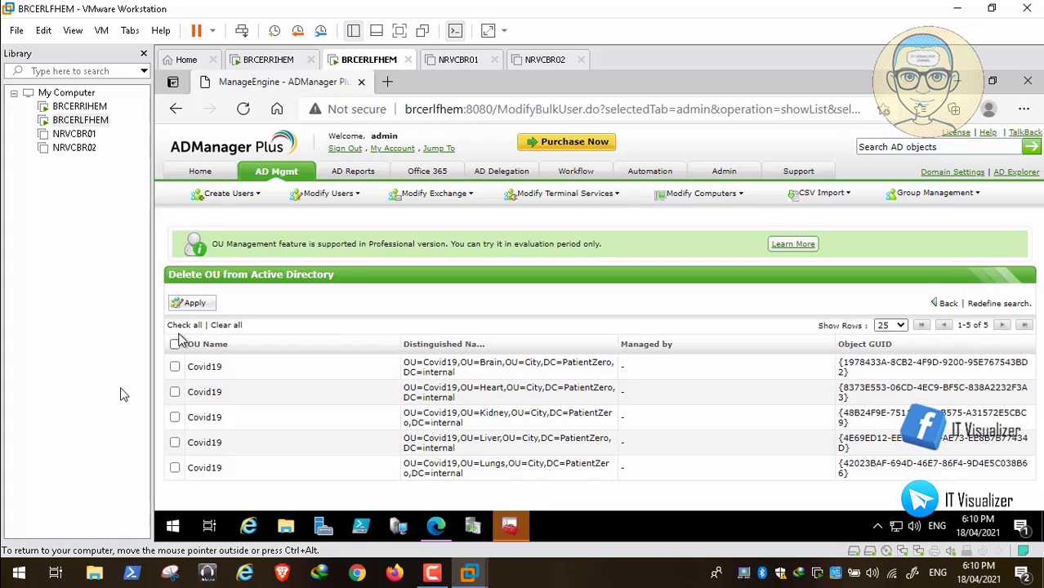
- Select all five Covid19 OUs and confirm their deletion, which returns error 80070005 Access Denied
click(185, 326)
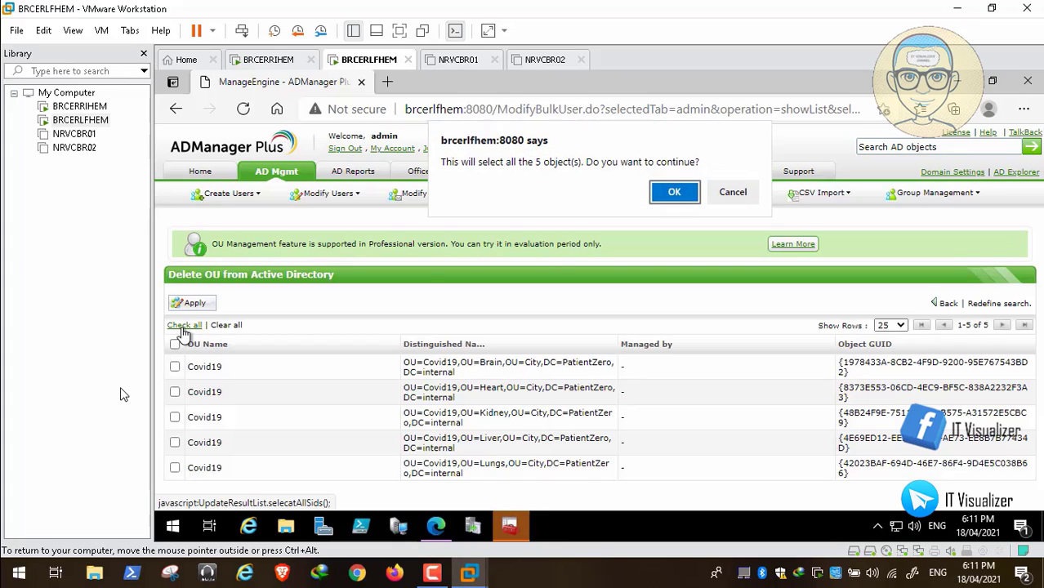
click(669, 193)
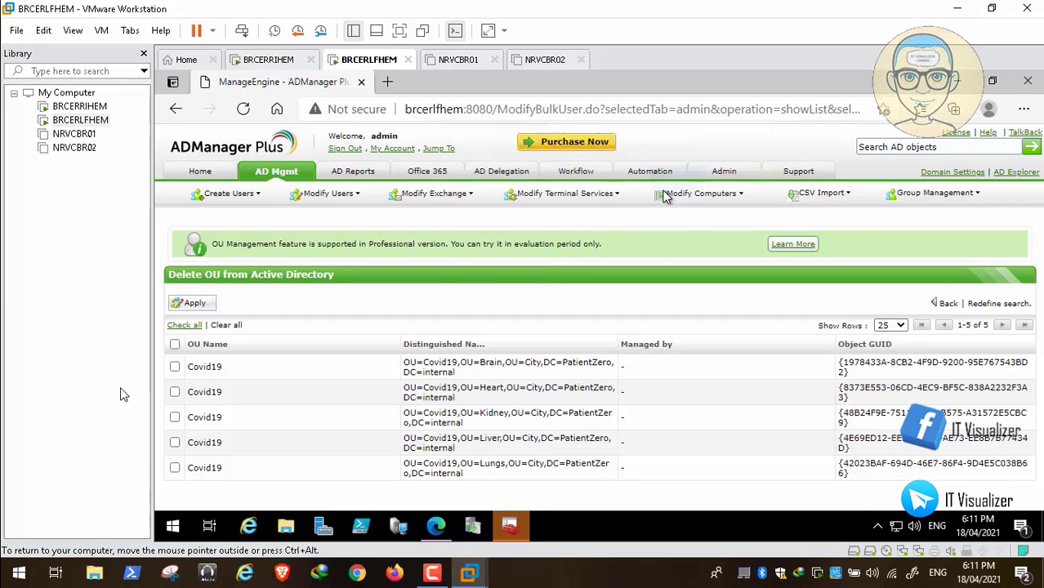
click(196, 305)
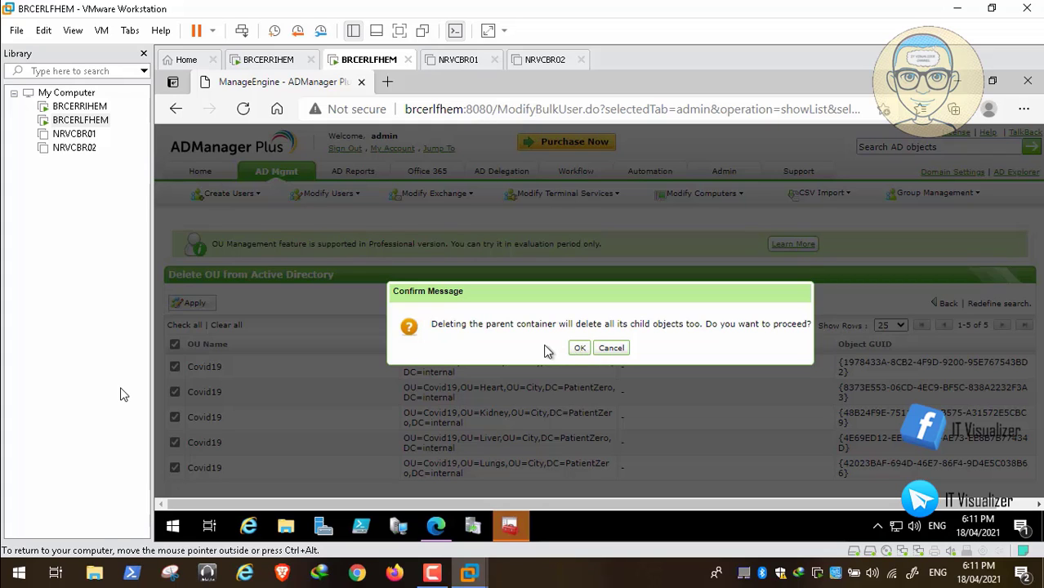
click(579, 348)
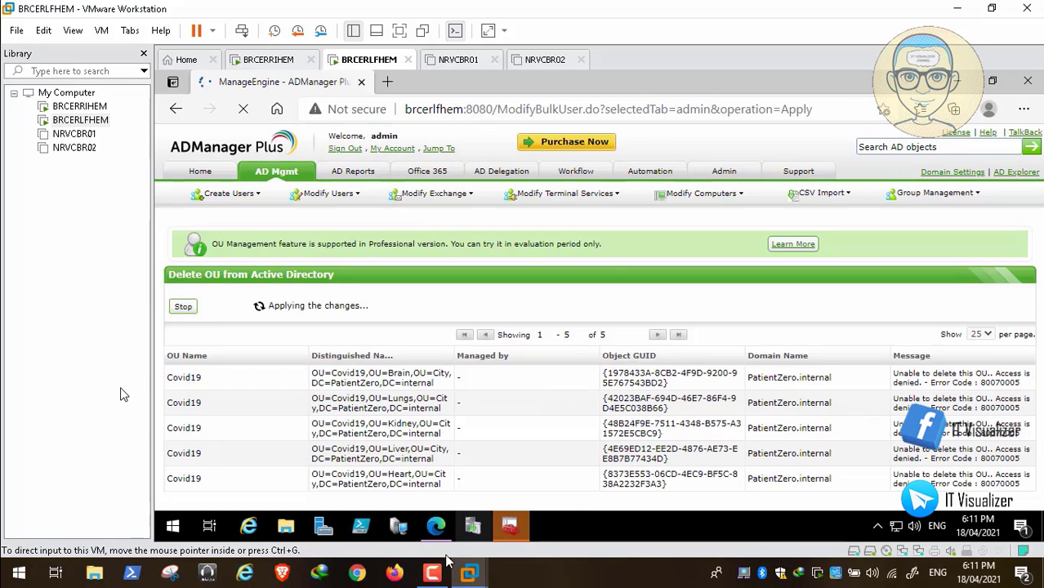
click(432, 573)
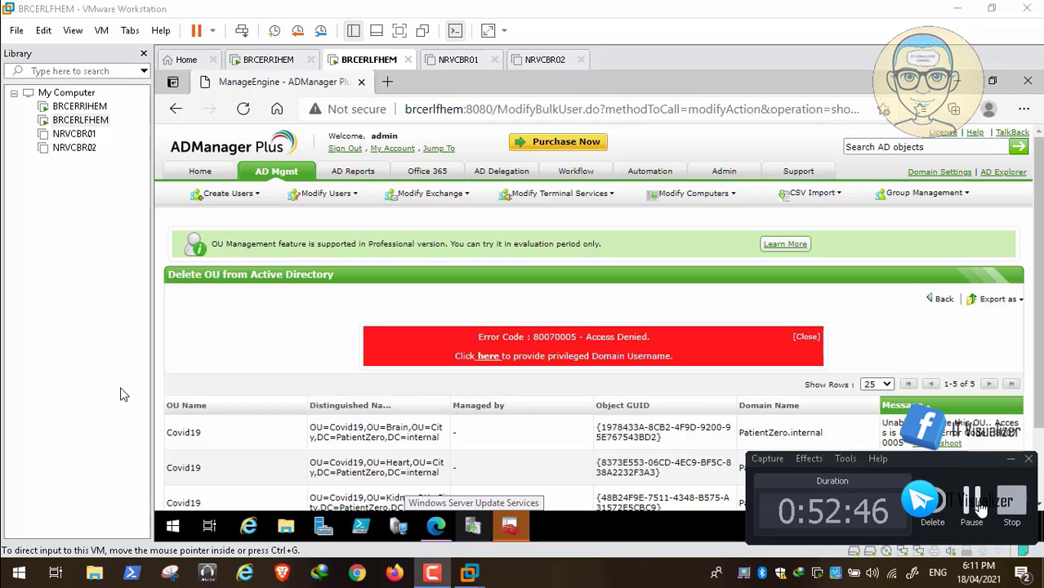
click(973, 505)
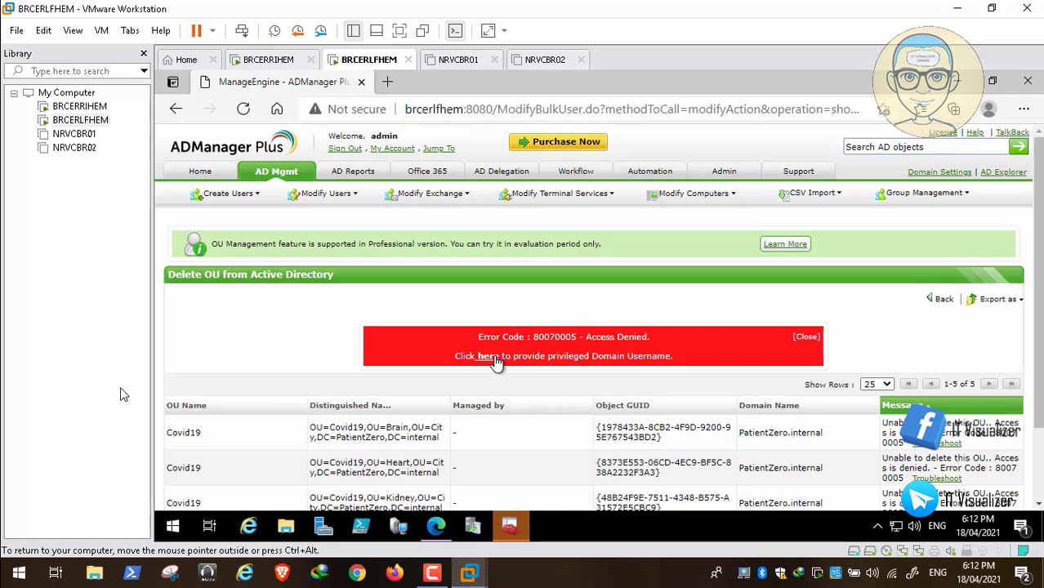
- Enable authentication for PatientZero.internal with a privileged domain username and password, and save it
click(490, 357)
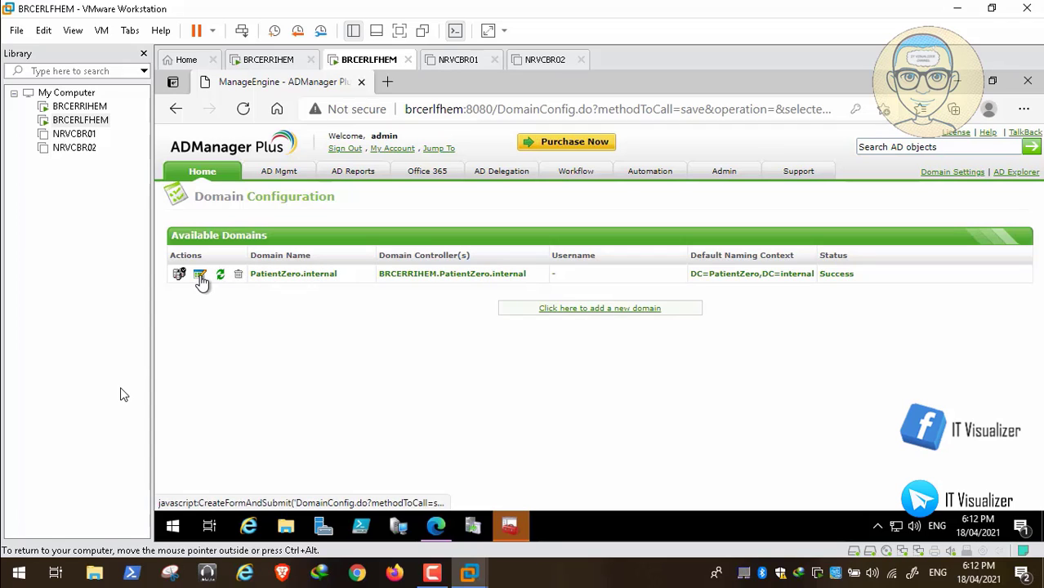
click(203, 278)
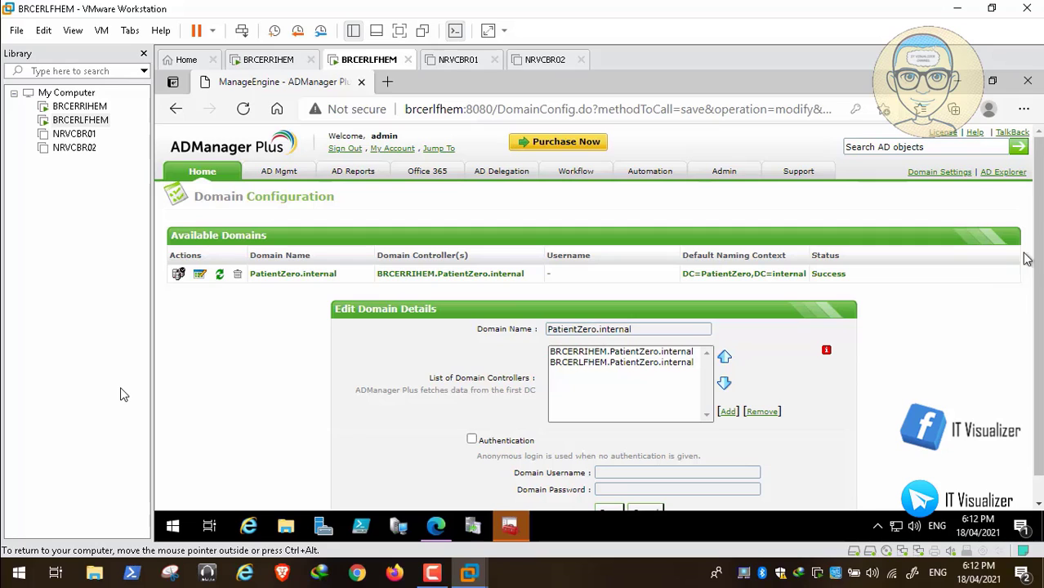
scroll(1035, 239, down, 1)
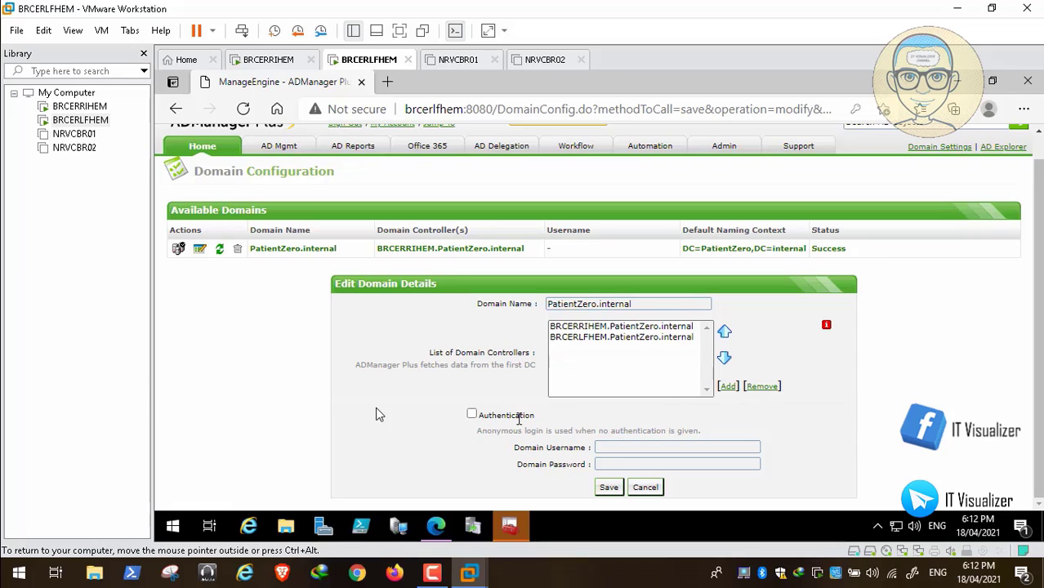
click(471, 414)
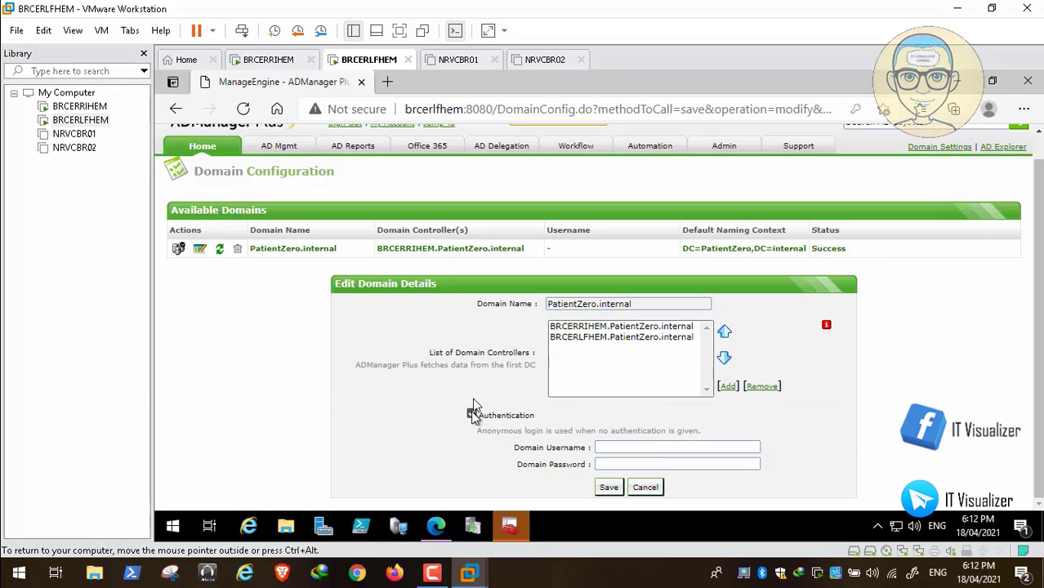
click(607, 447)
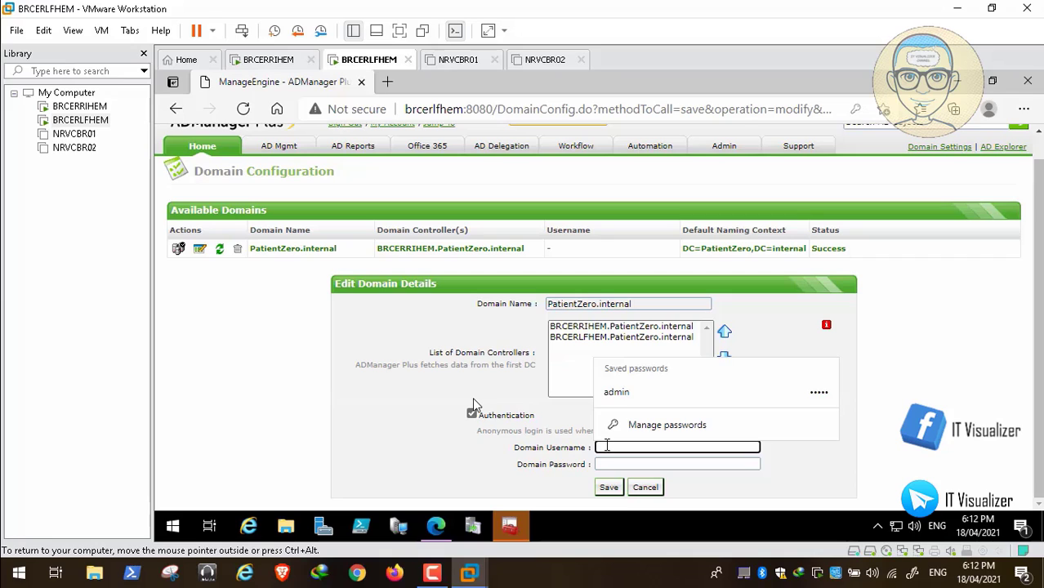
text(kraouf)
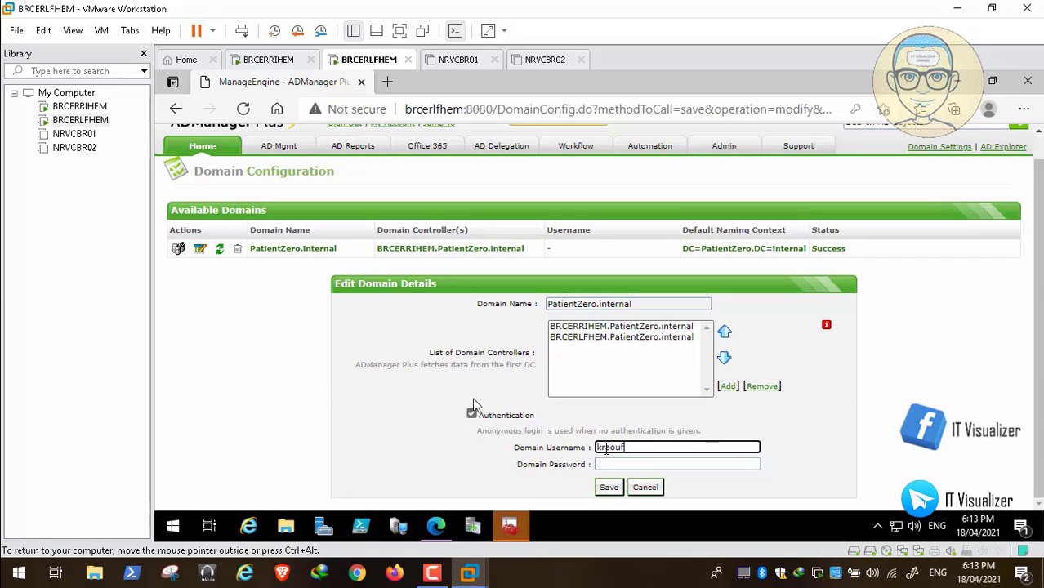
key(Tab)
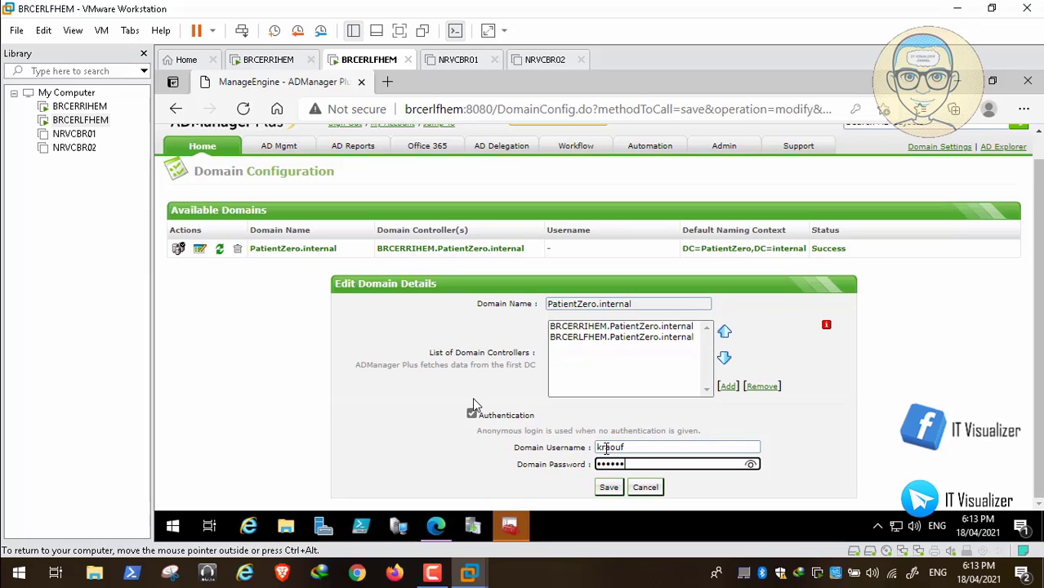
text(••)
click(608, 488)
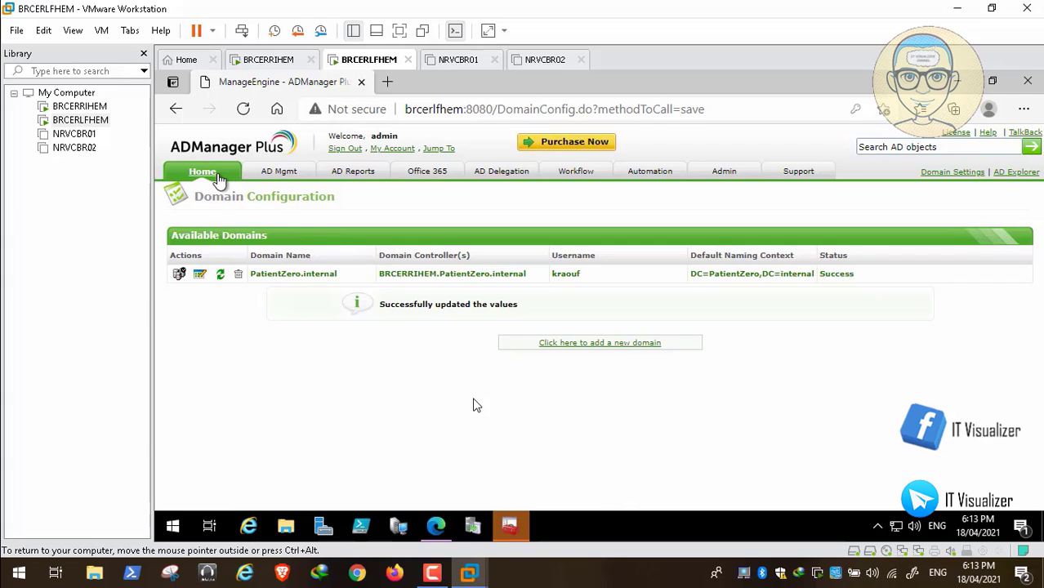
- Return to Delete OU under AD Mgmt > OU Management and search for 'Covid' again
click(213, 175)
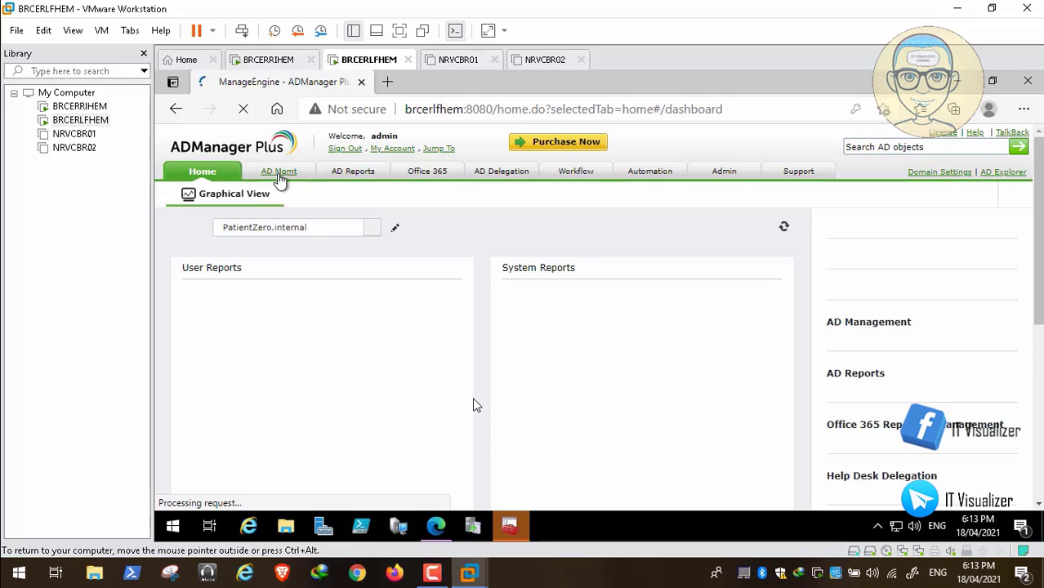
click(278, 174)
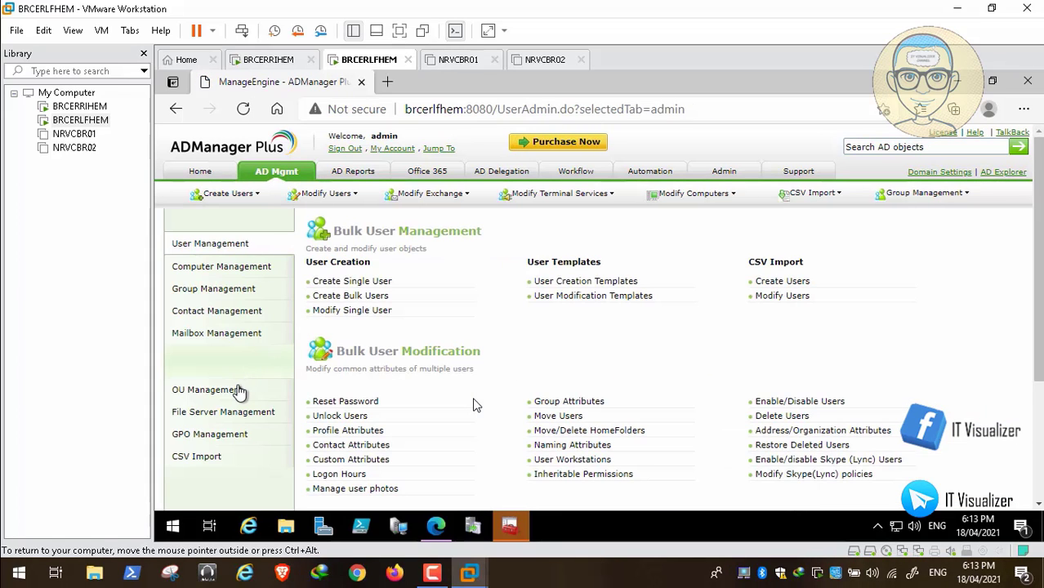
click(237, 391)
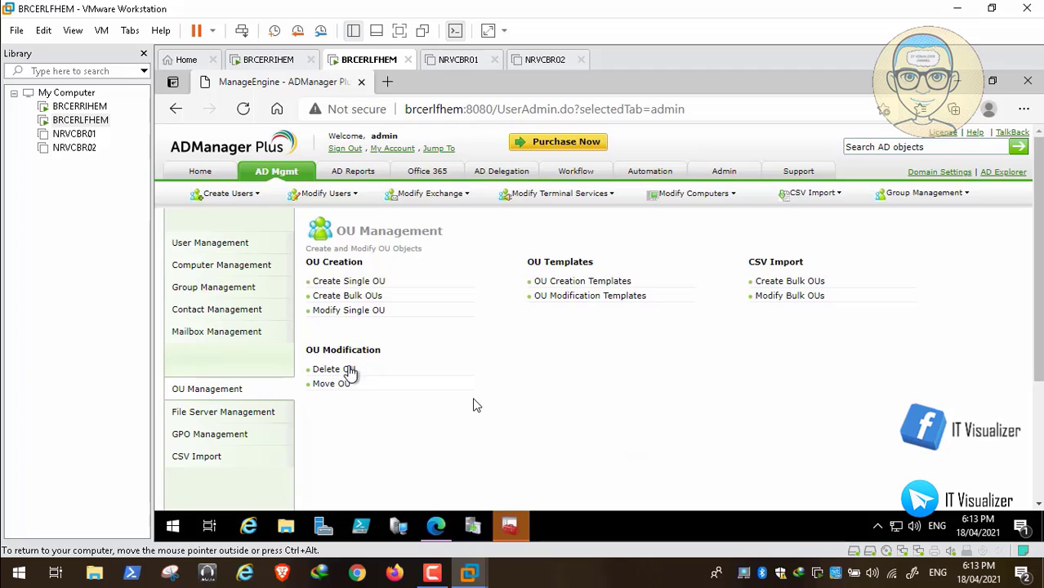
click(347, 370)
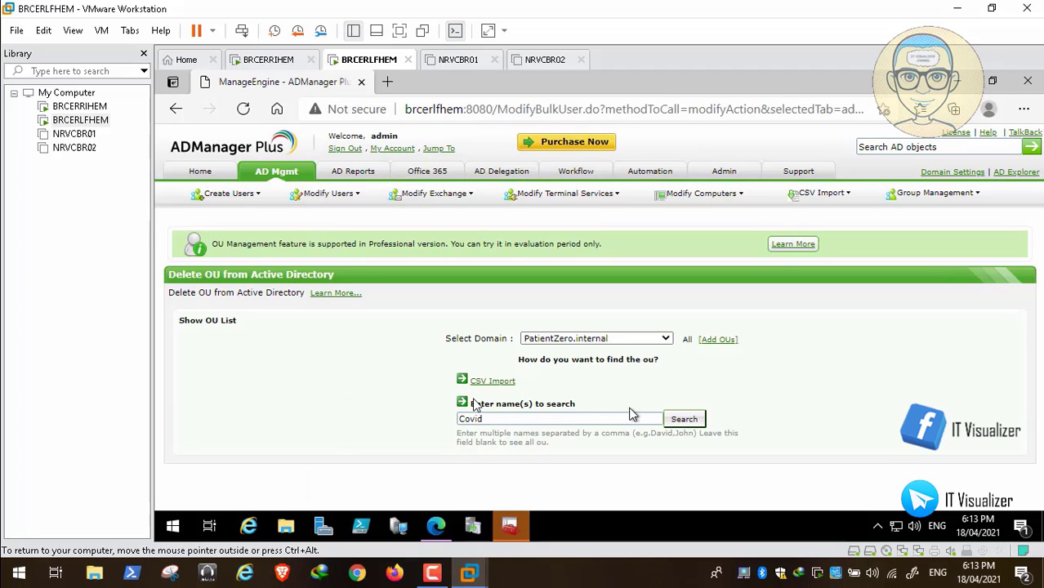
click(686, 420)
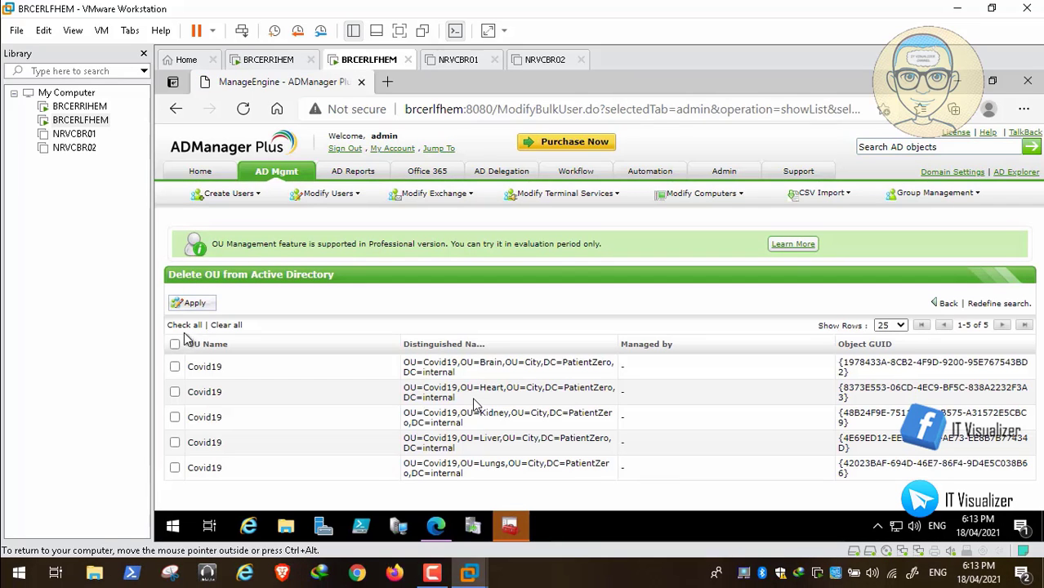
- Select all five Covid19 OUs and confirm deletion, which fails again with Access Denied
click(186, 326)
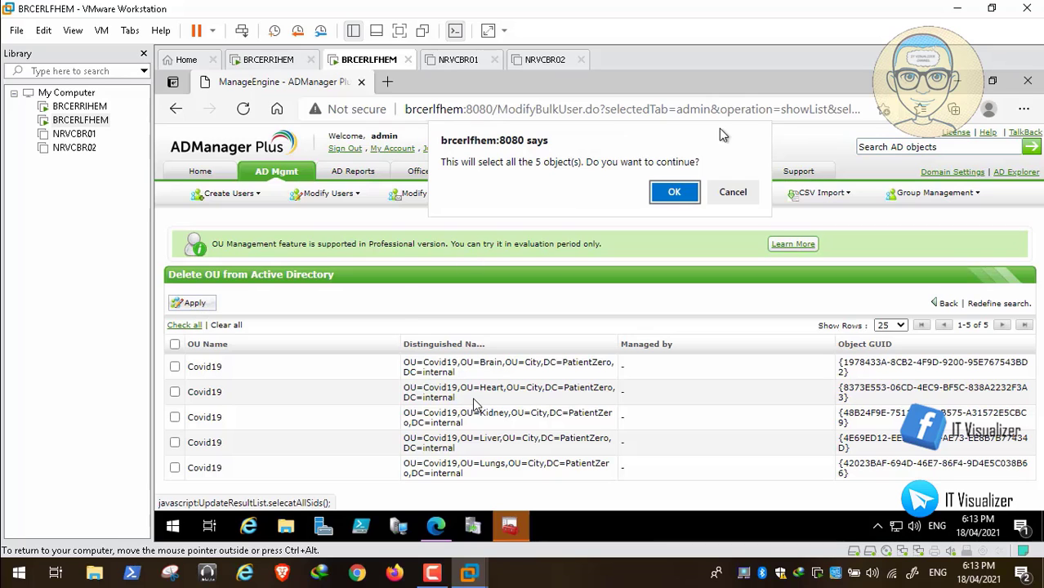
click(675, 196)
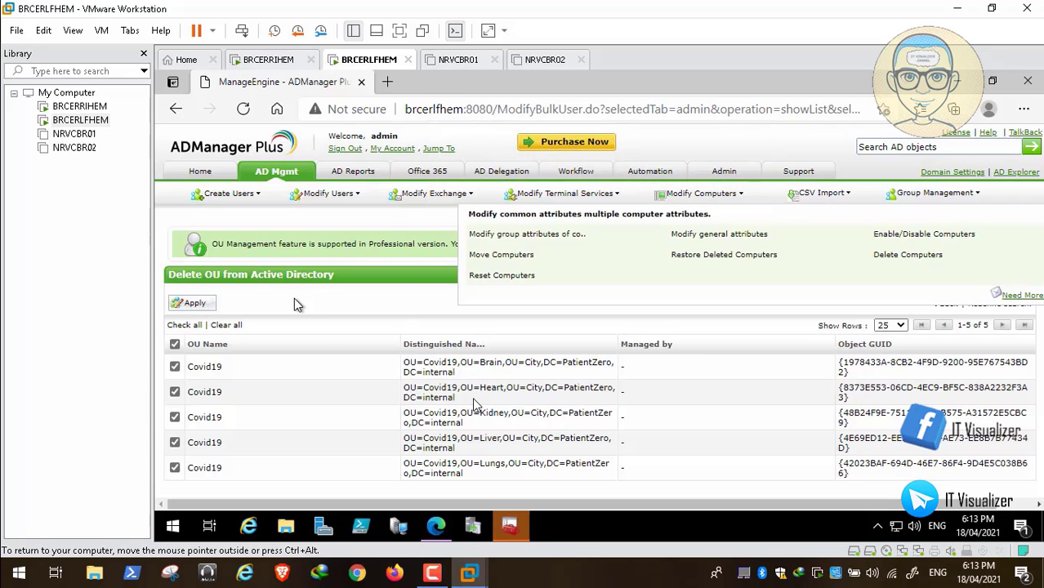
click(193, 304)
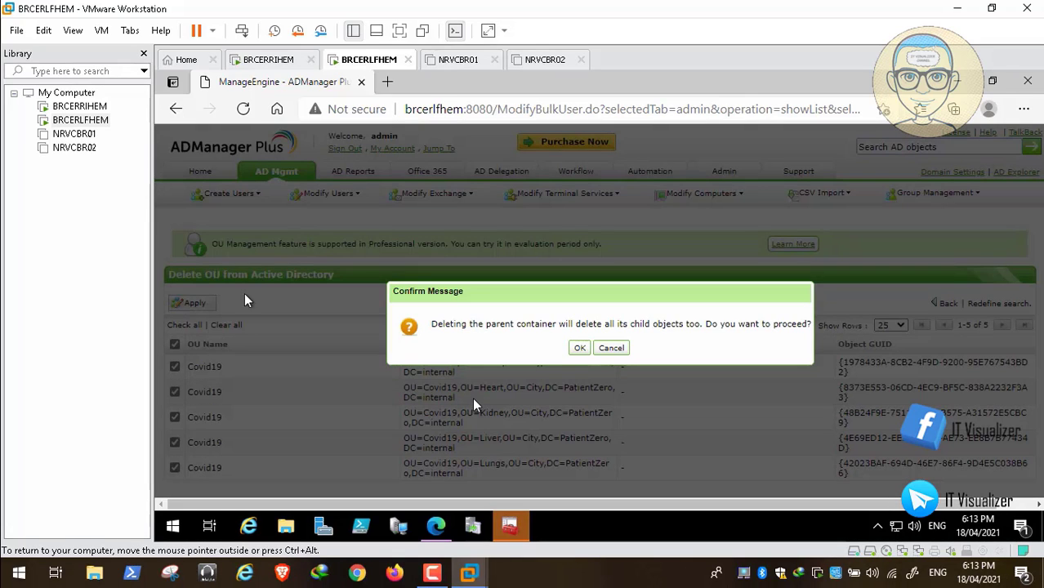
click(579, 348)
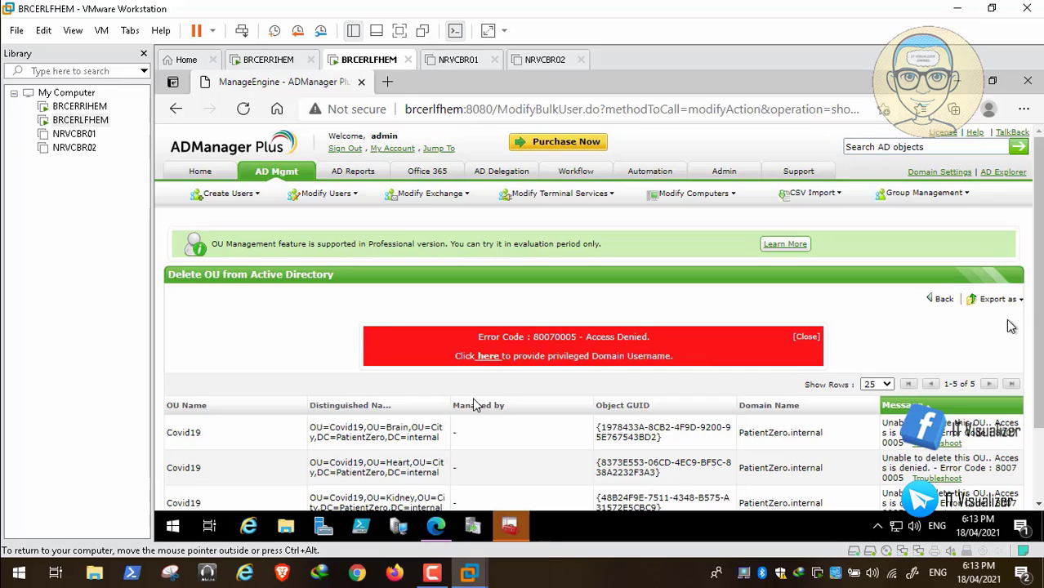
scroll(476, 406, down, 3)
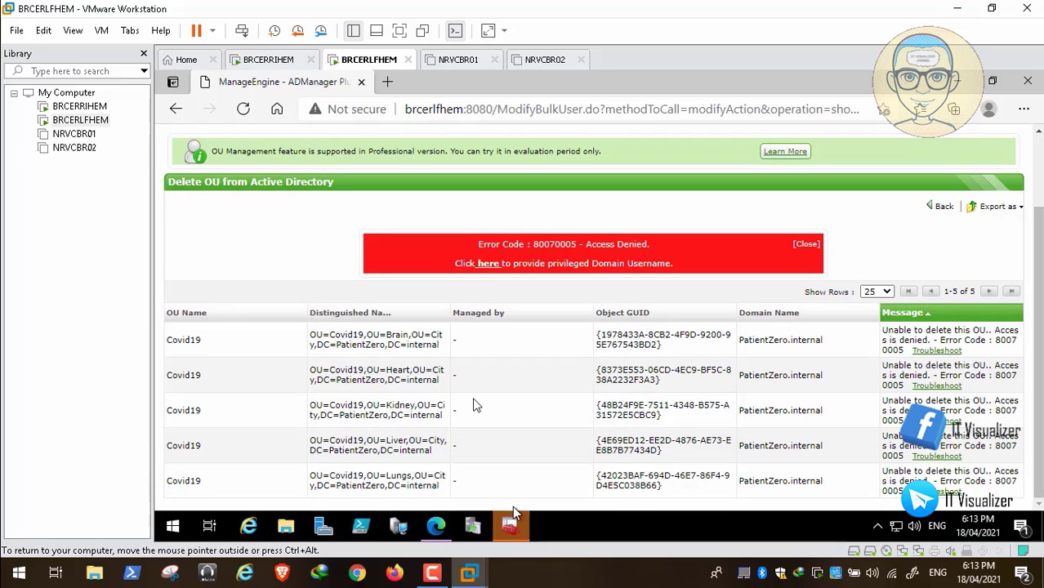
- In the MMC console, expand Active Directory Users and Computers > PatientZero.internal > City > Brain
click(509, 527)
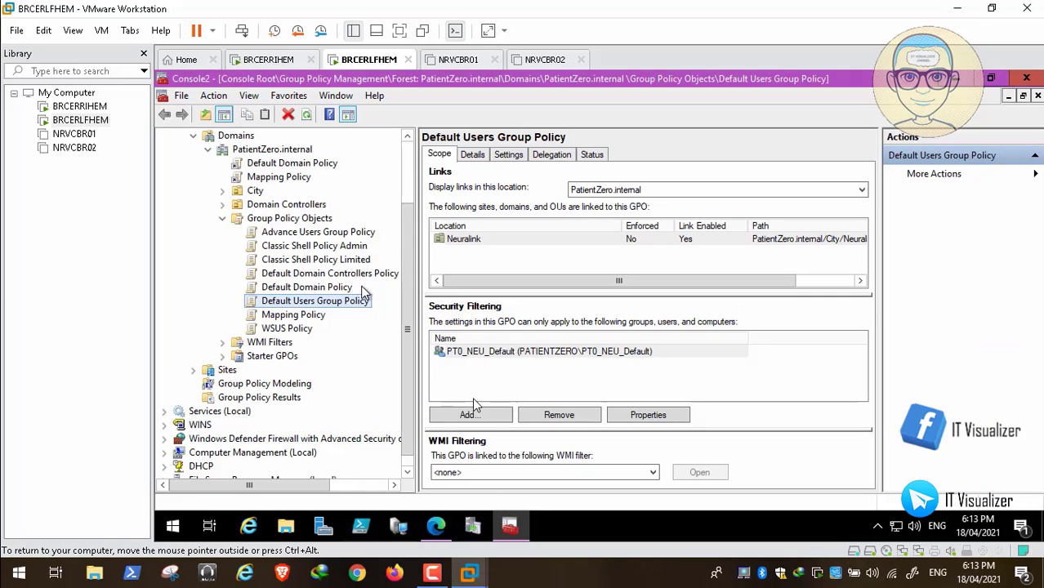
drag(407, 282, 413, 196)
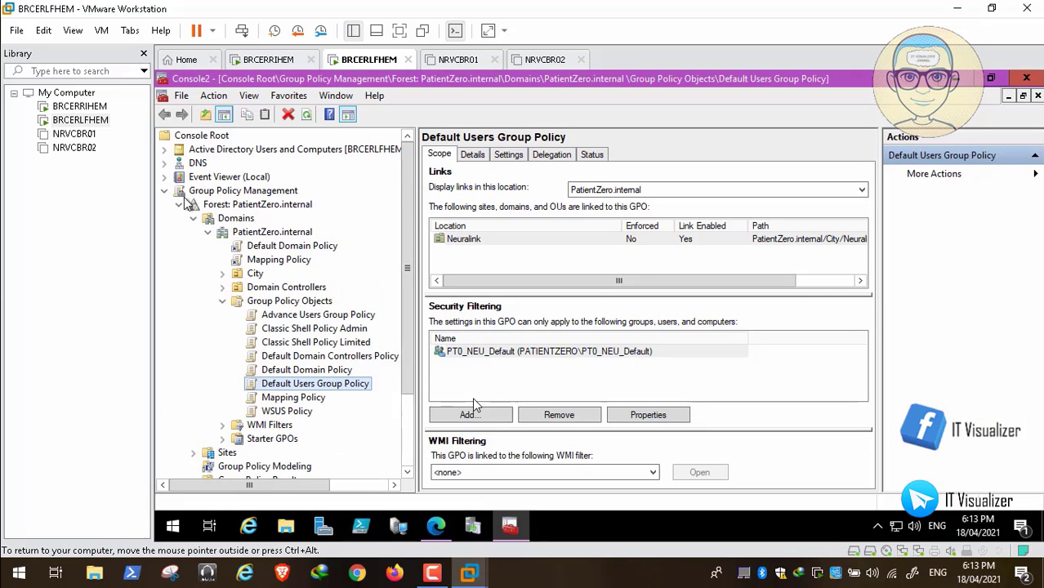
click(192, 218)
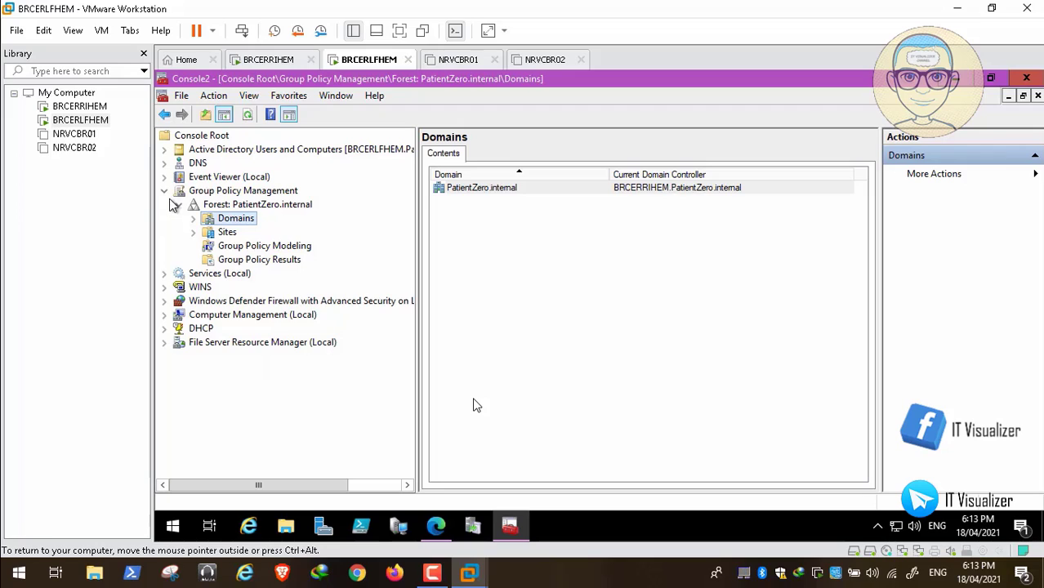
click(164, 150)
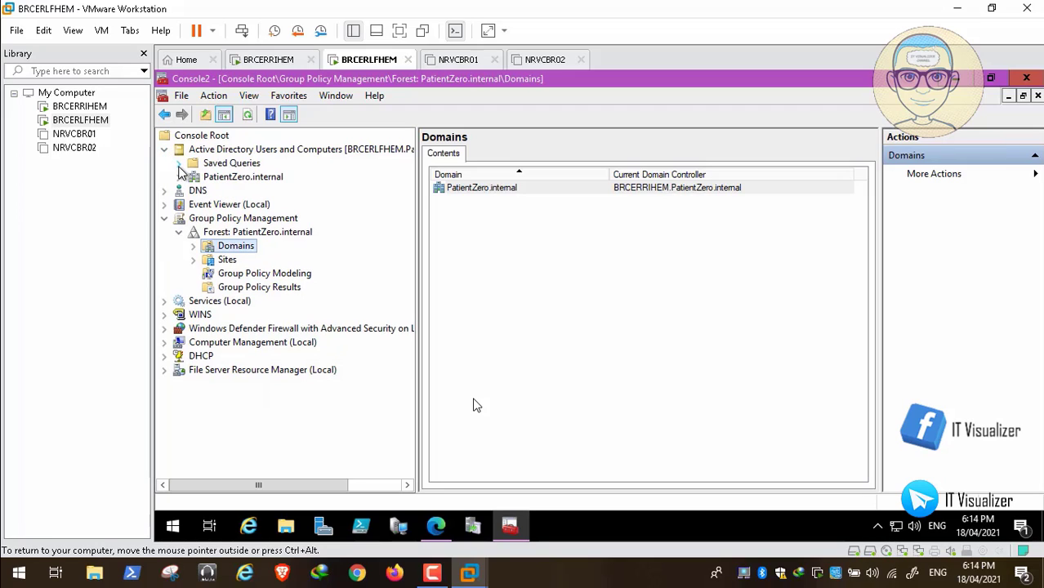
click(179, 178)
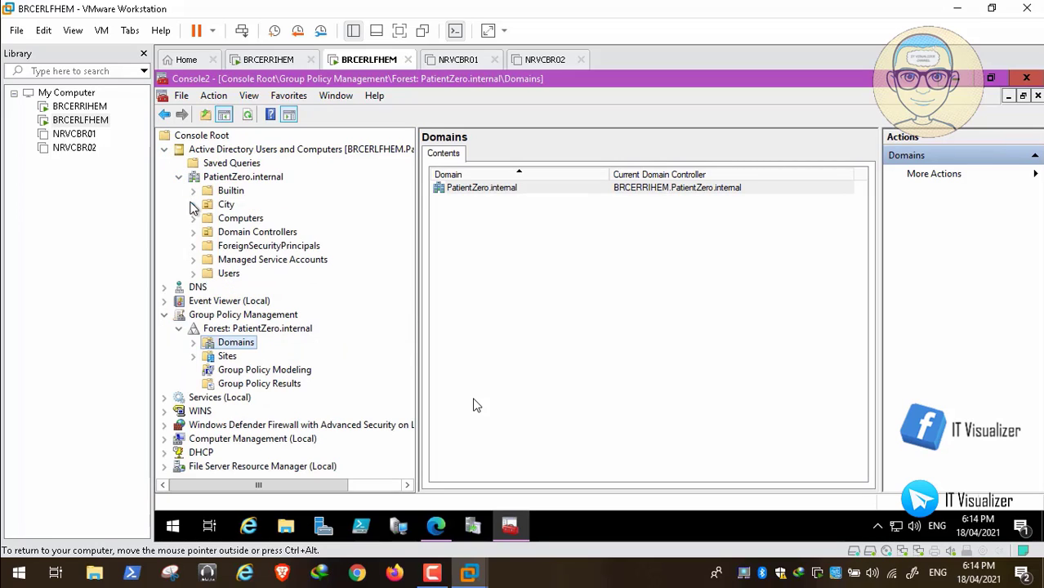
click(193, 205)
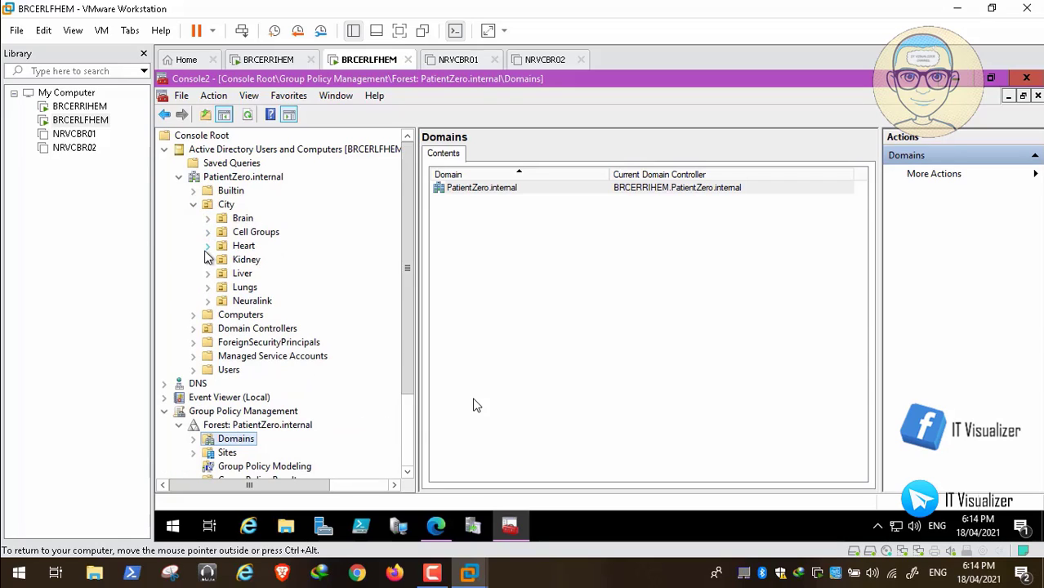
click(207, 219)
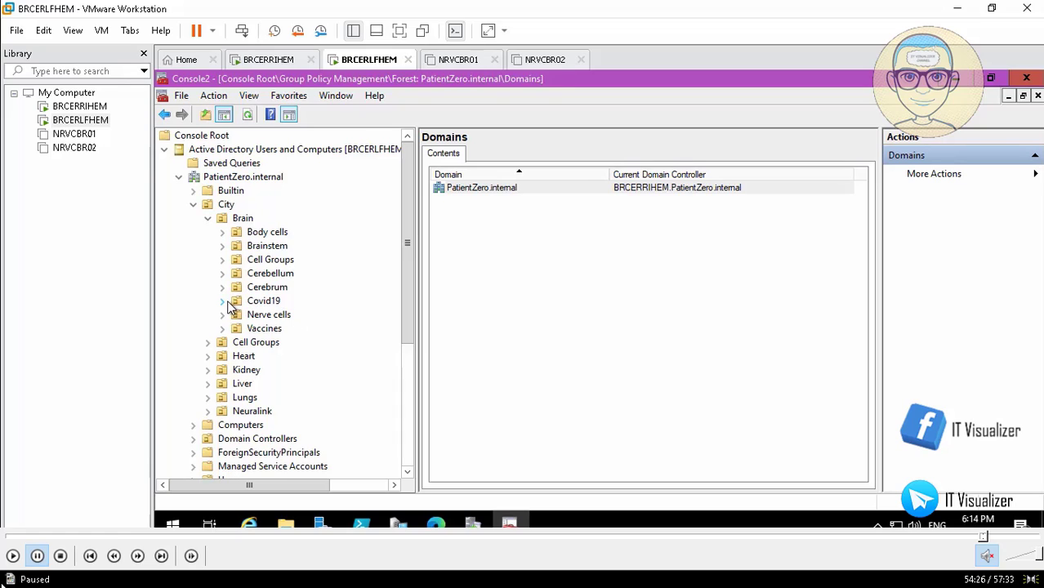
- Close the Covid19 Properties without changes and browse the console's View menu
click(12, 555)
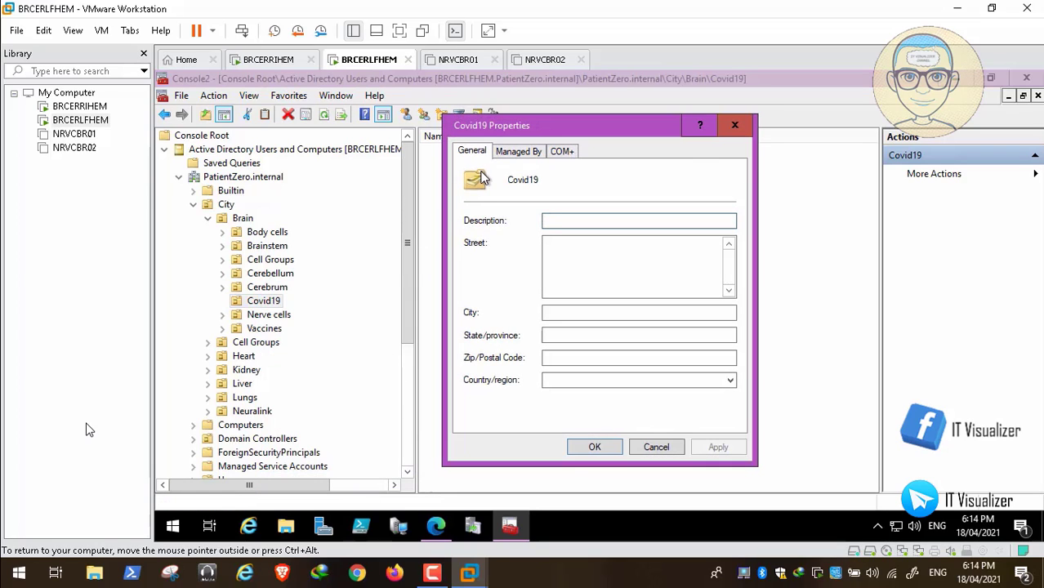
click(658, 447)
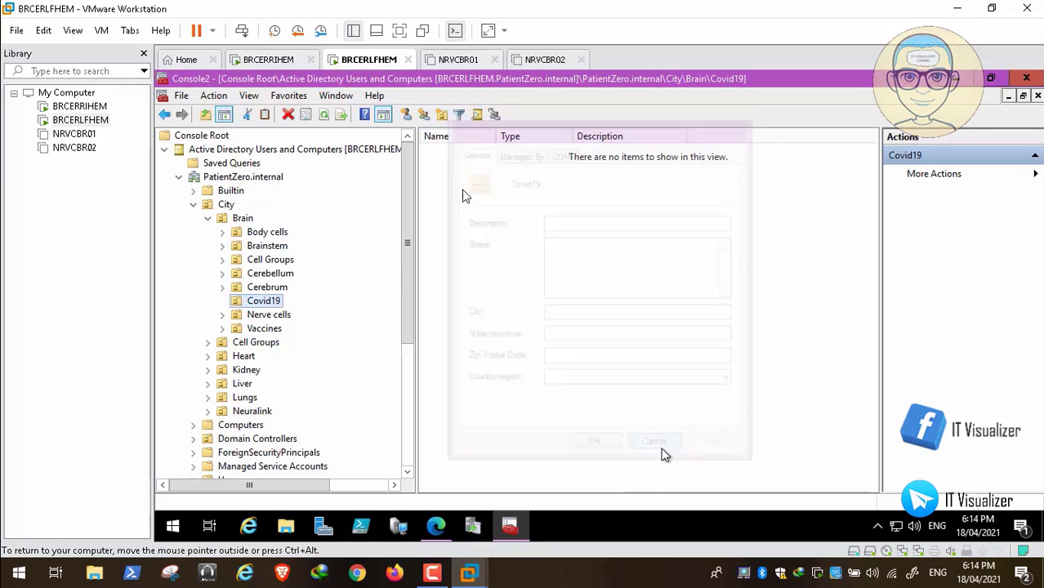
click(302, 97)
mouse_move(339, 98)
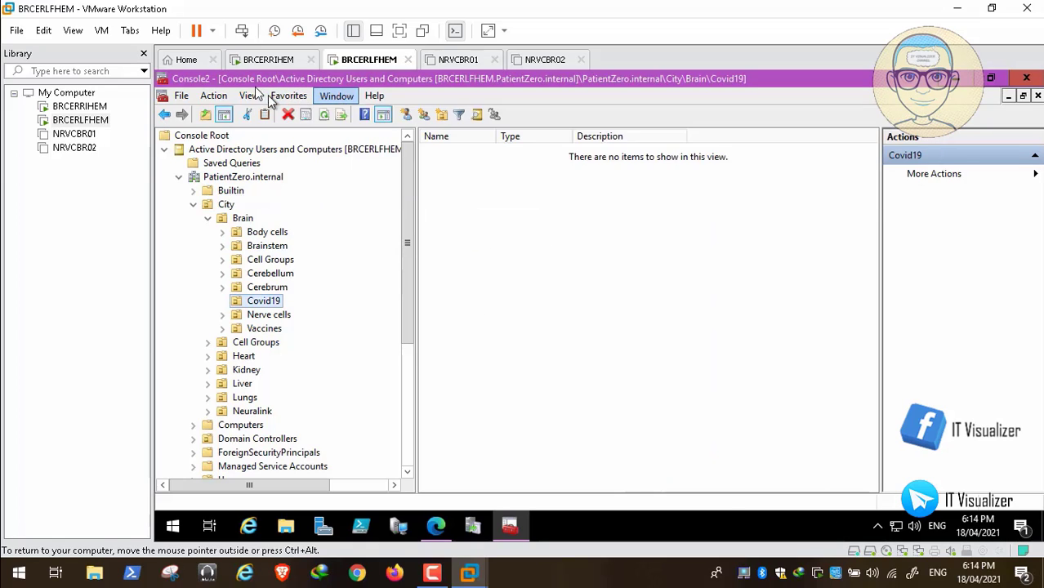
mouse_move(250, 95)
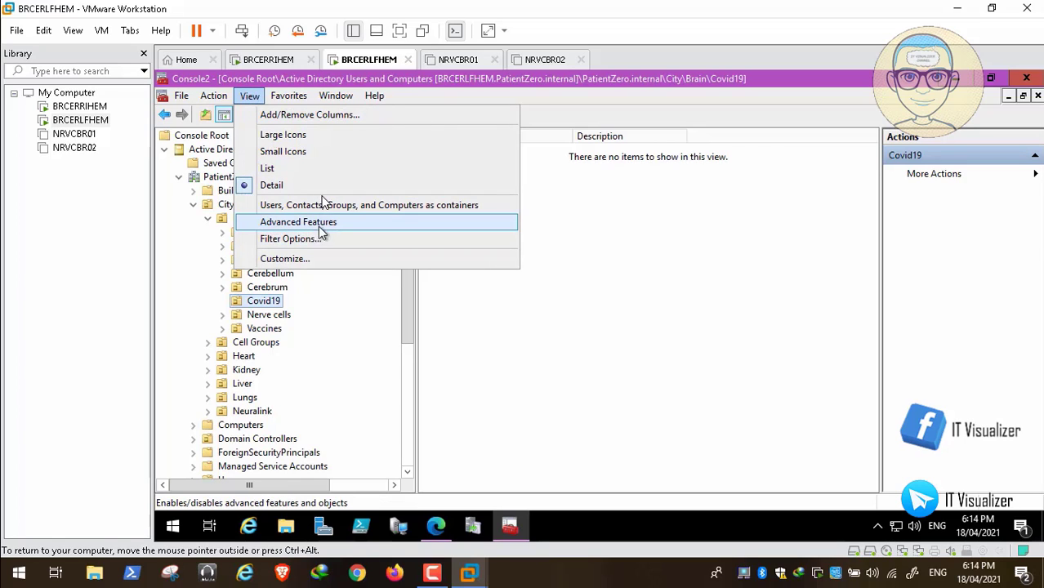
- Turn on Advanced Features, expand City > Brain, and select its Covid19 OU
click(349, 229)
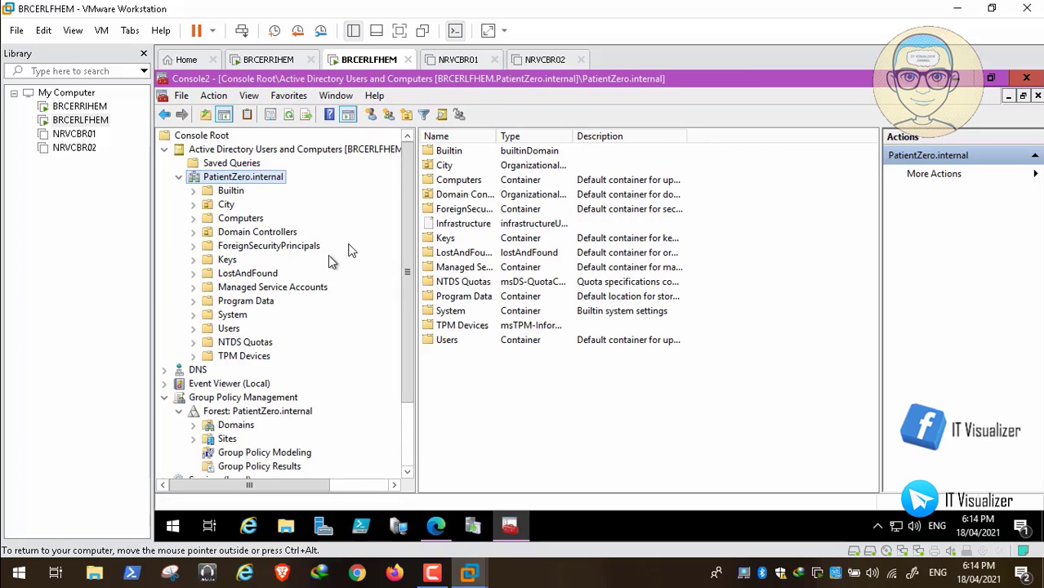
click(194, 204)
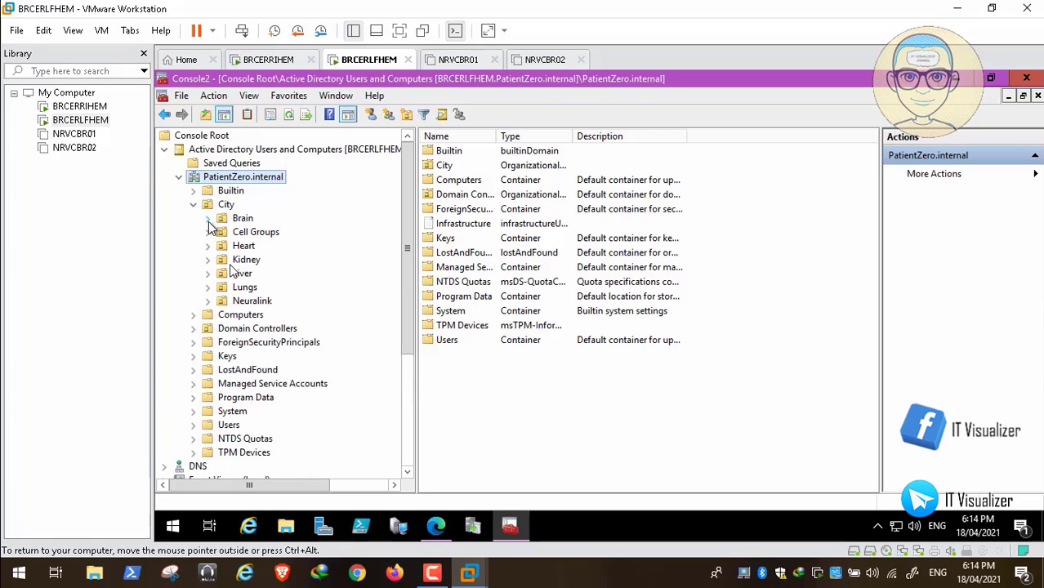
click(209, 219)
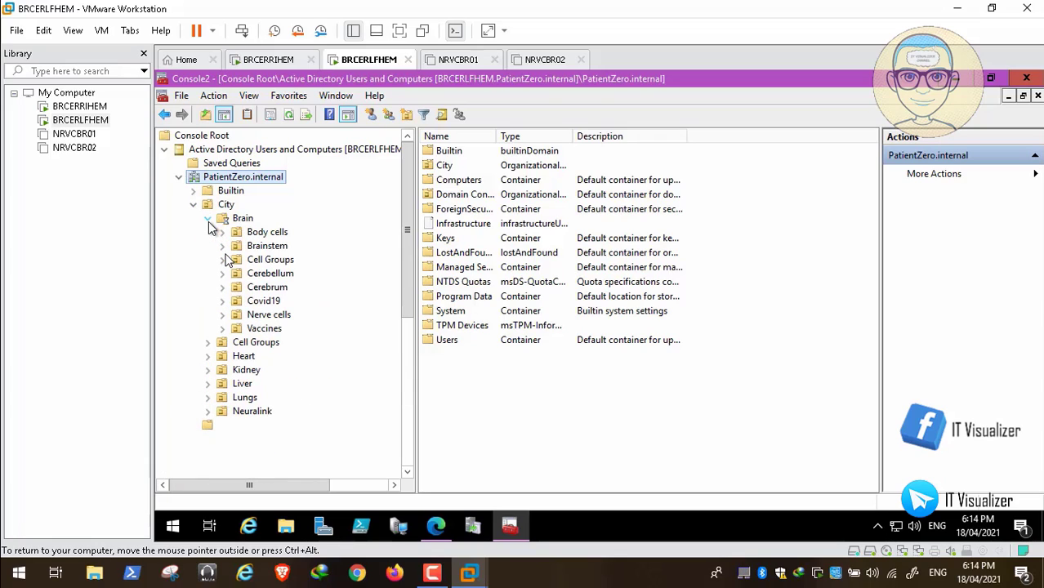
click(266, 301)
- Try deleting Brain's Covid19 OU and dismiss the accidental-deletion protection error
right_click(269, 300)
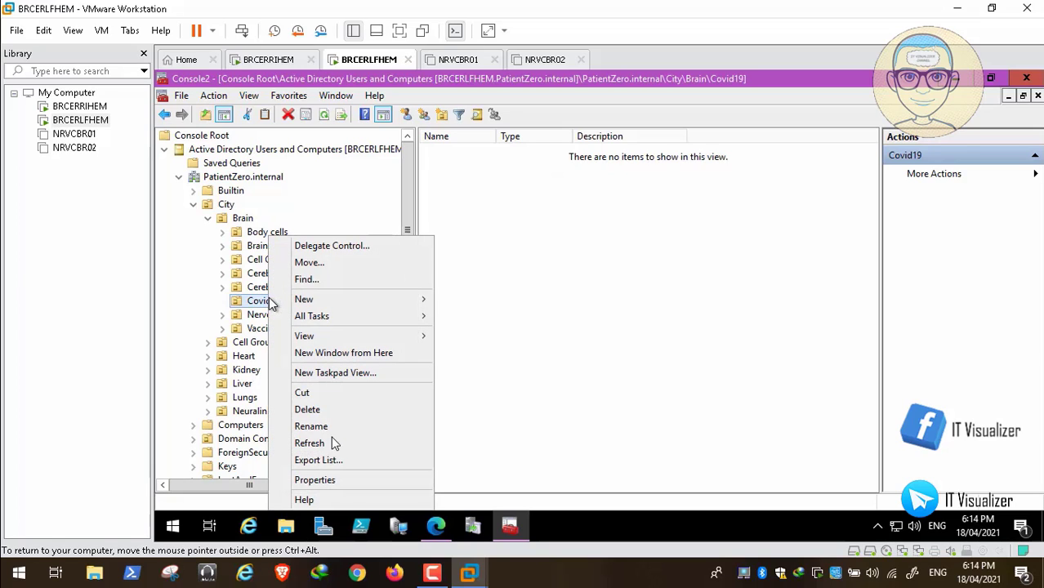
click(332, 408)
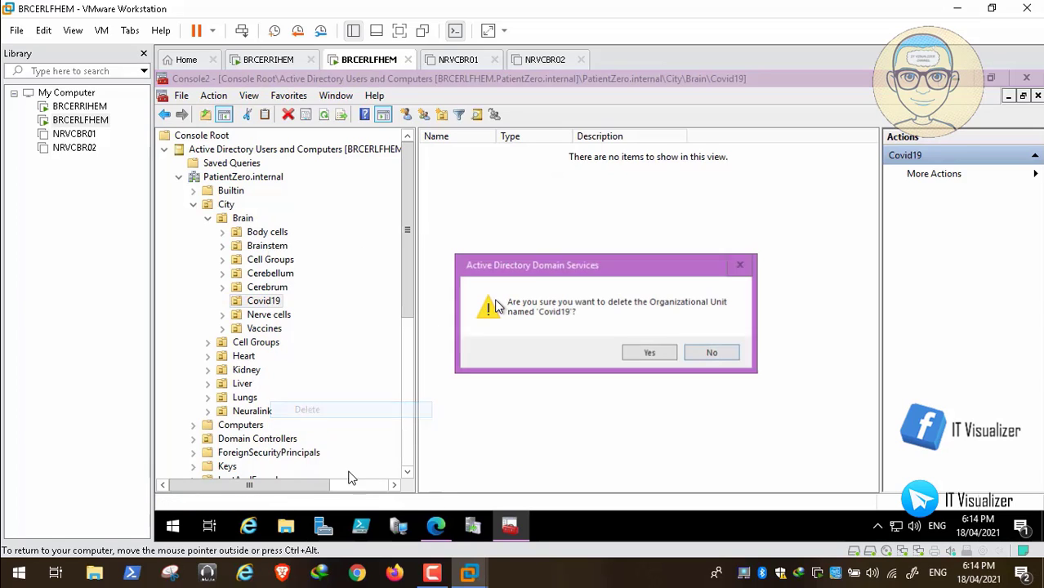
click(646, 355)
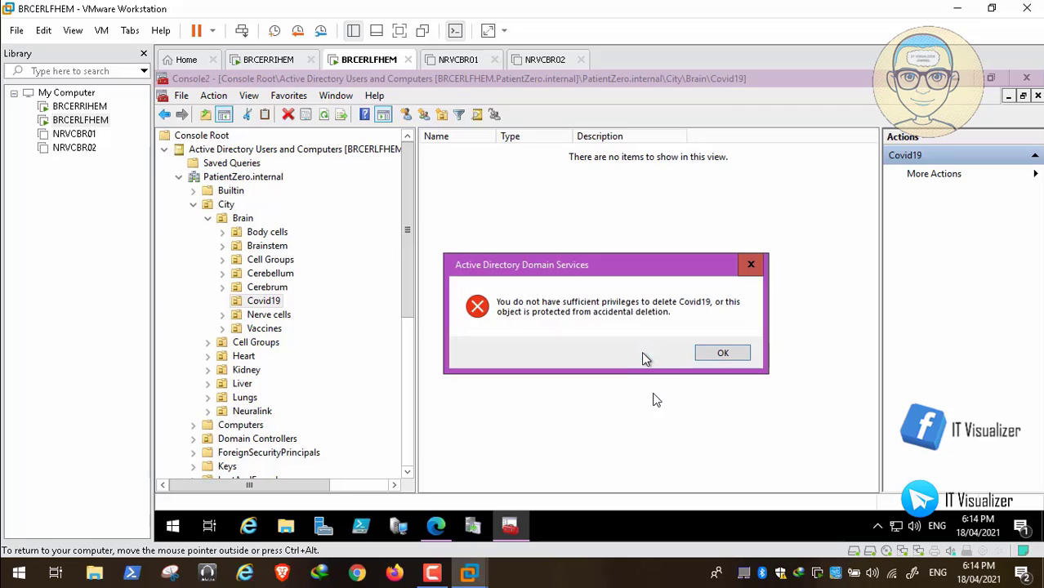
click(722, 355)
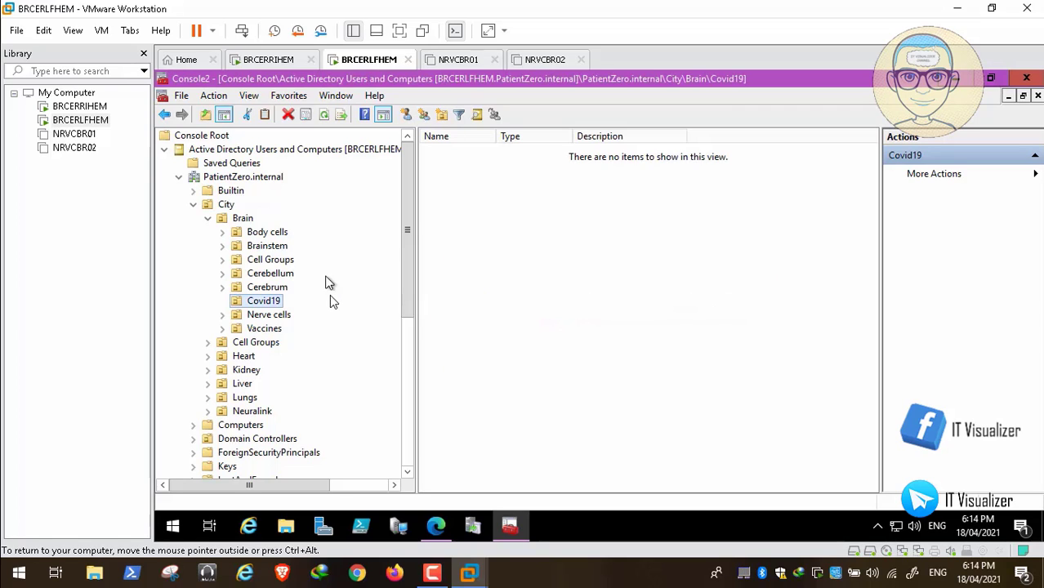
right_click(278, 302)
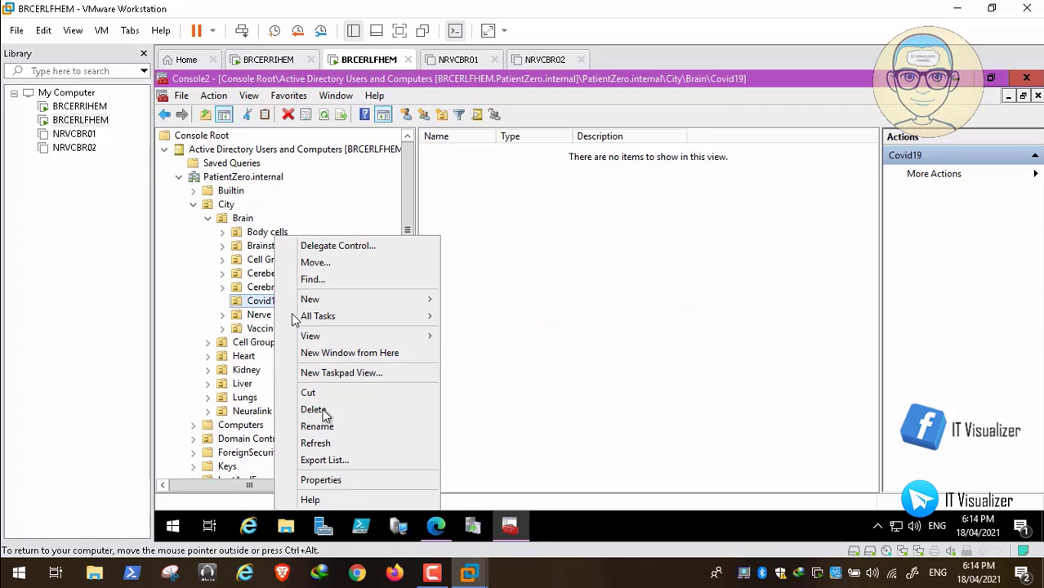
- Uncheck 'Protect object from accidental deletion' in Brain's Covid19 OU properties and apply
click(343, 480)
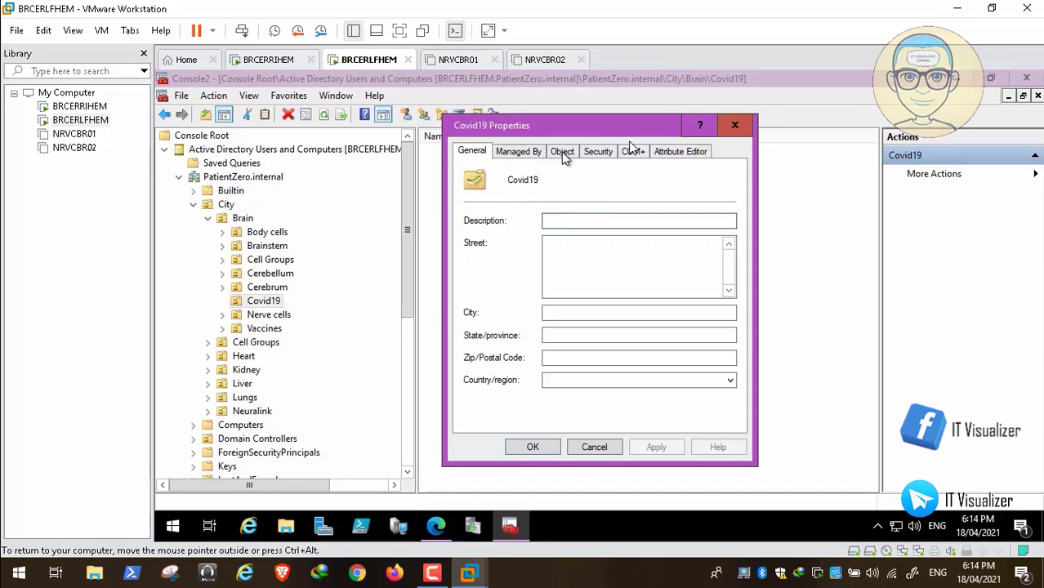
click(563, 154)
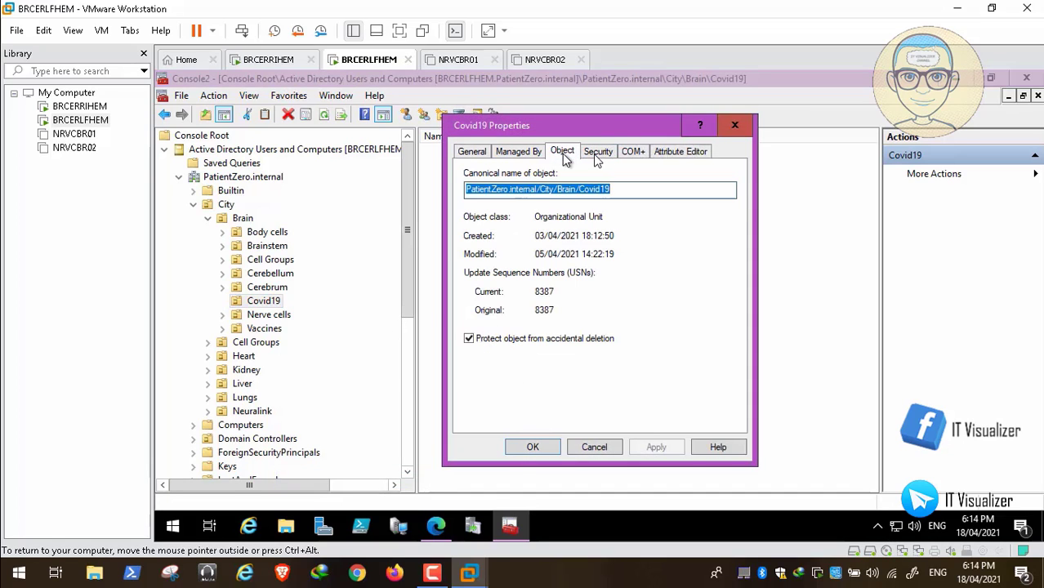
click(469, 339)
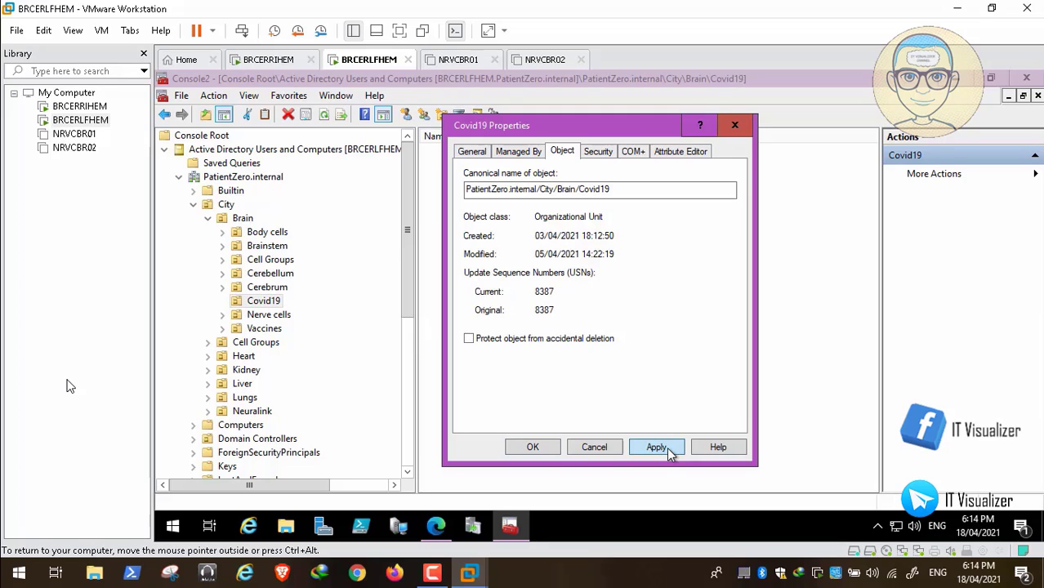
click(657, 448)
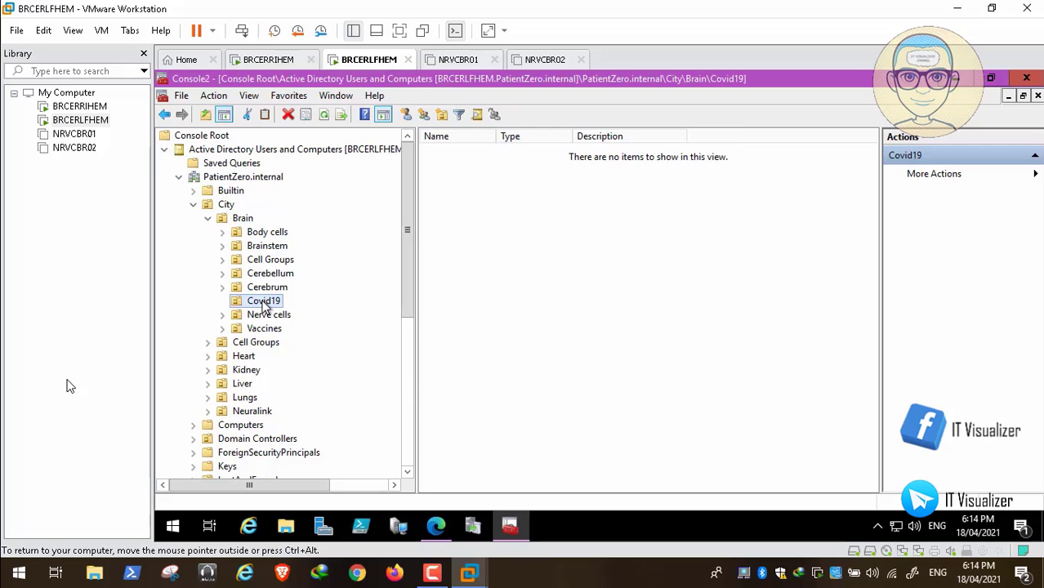
- Delete Brain's Covid19 OU and expand the Heart OU
right_click(262, 304)
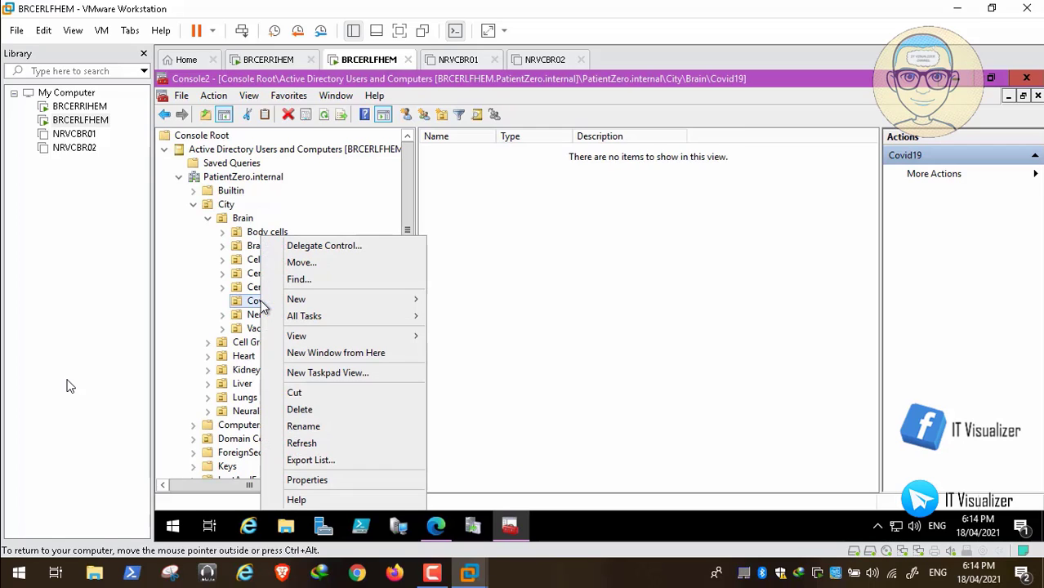
click(308, 411)
click(650, 357)
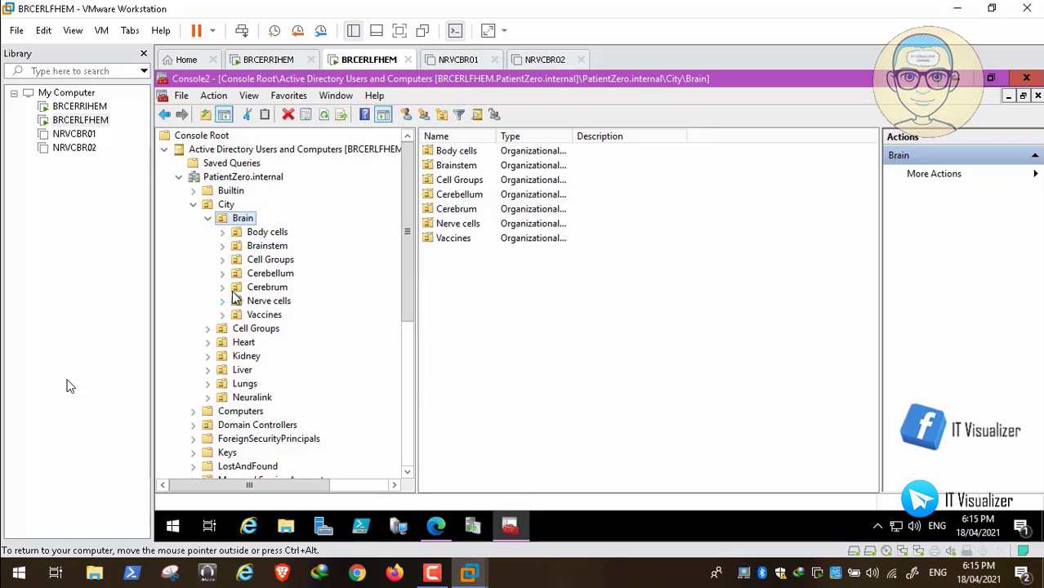
click(208, 342)
- Clear accidental-deletion protection on Heart's Covid19 OU and recheck its properties
click(263, 384)
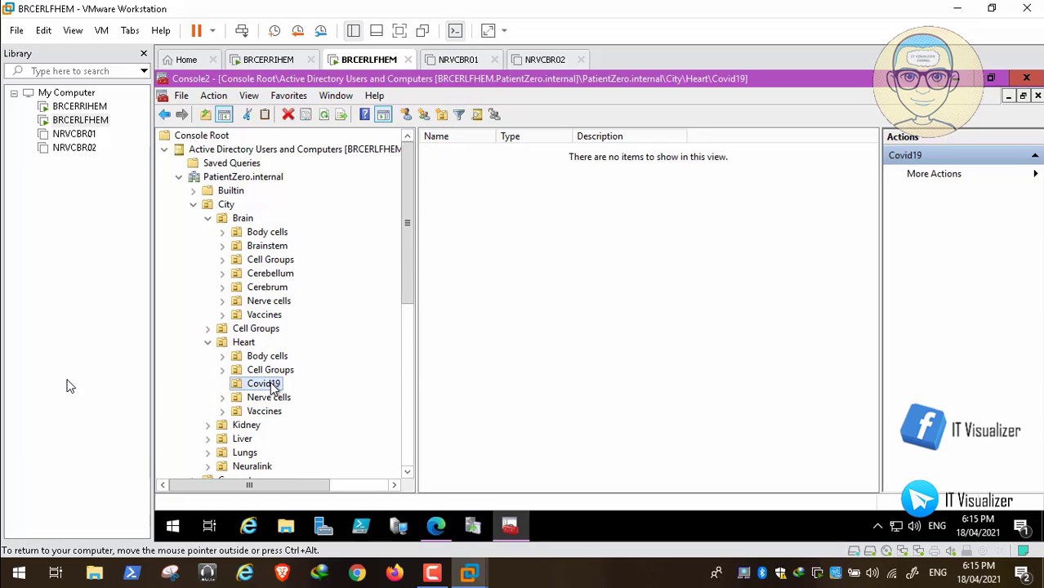
right_click(270, 387)
click(316, 353)
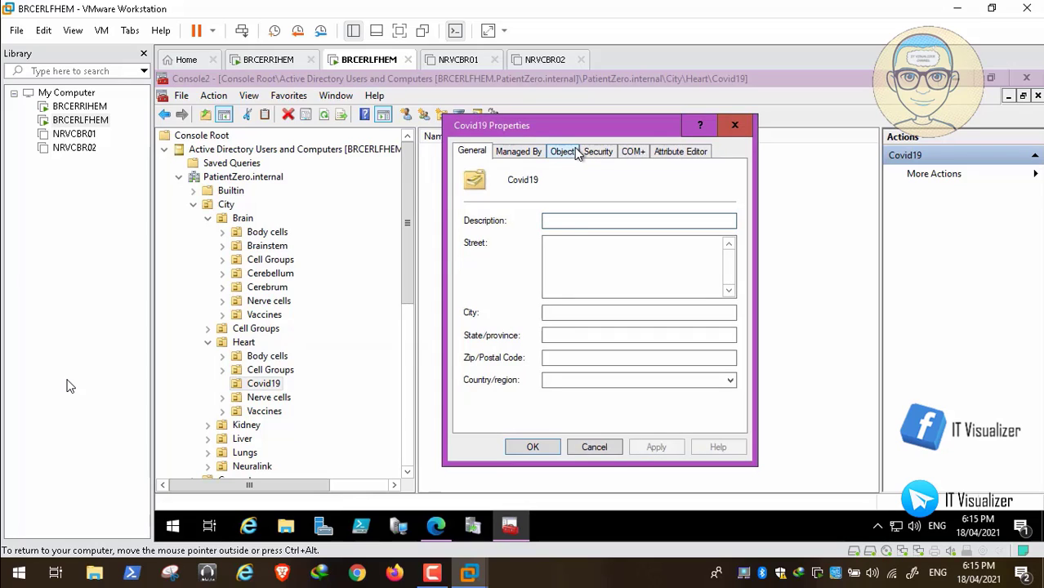
click(578, 153)
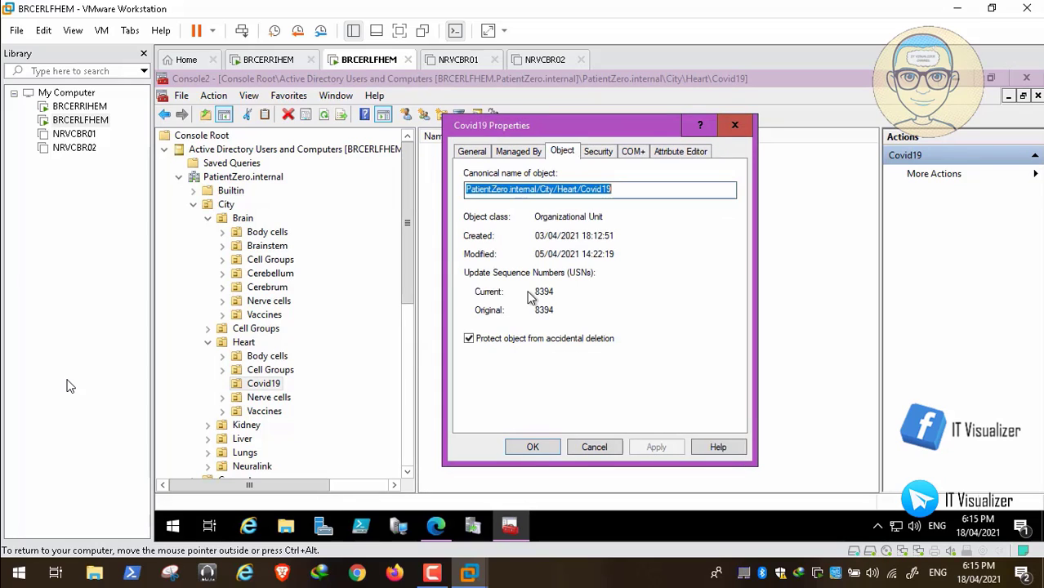
click(471, 340)
click(655, 448)
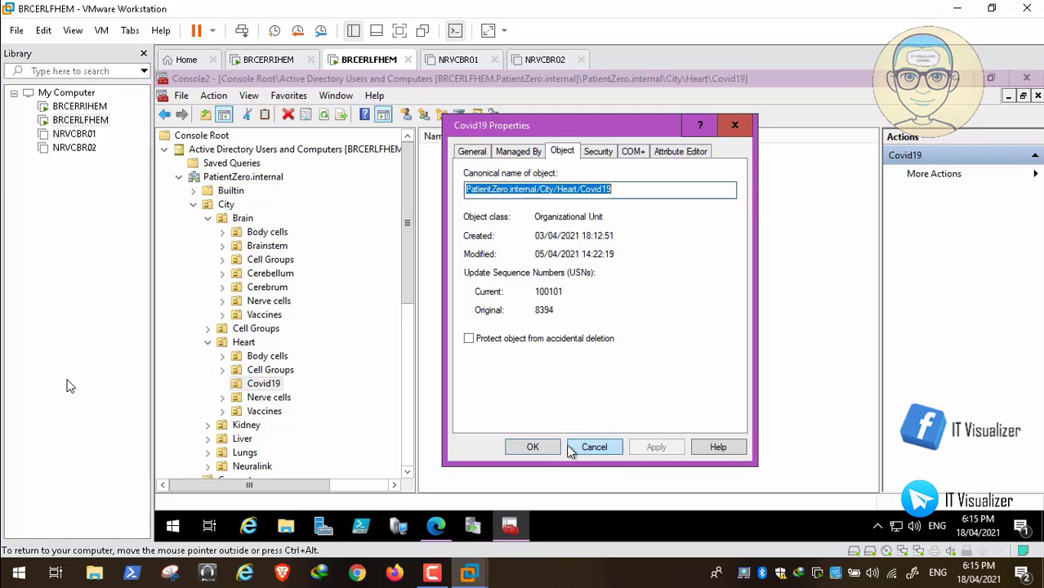
click(552, 450)
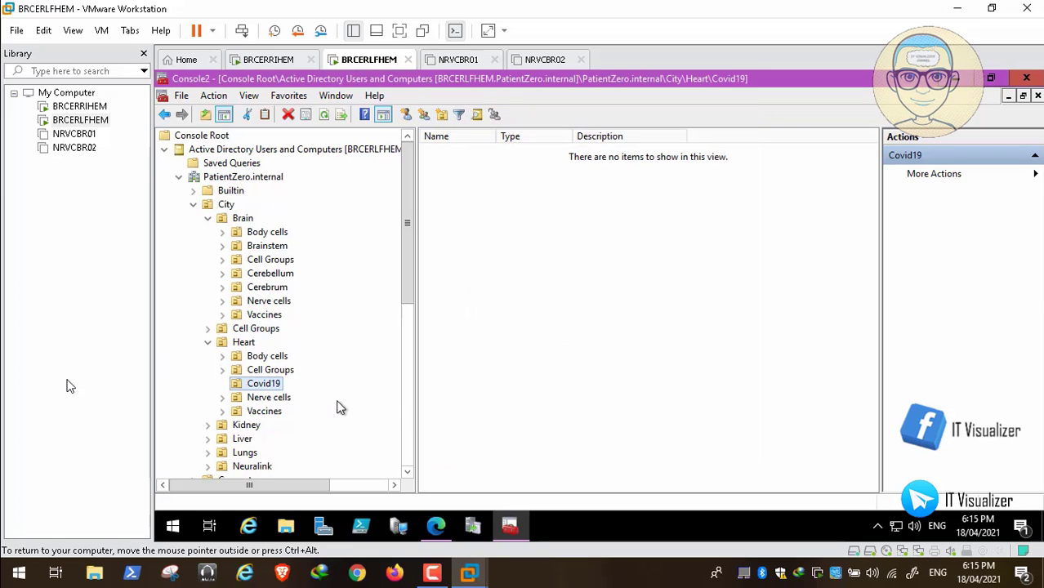
right_click(278, 391)
click(333, 354)
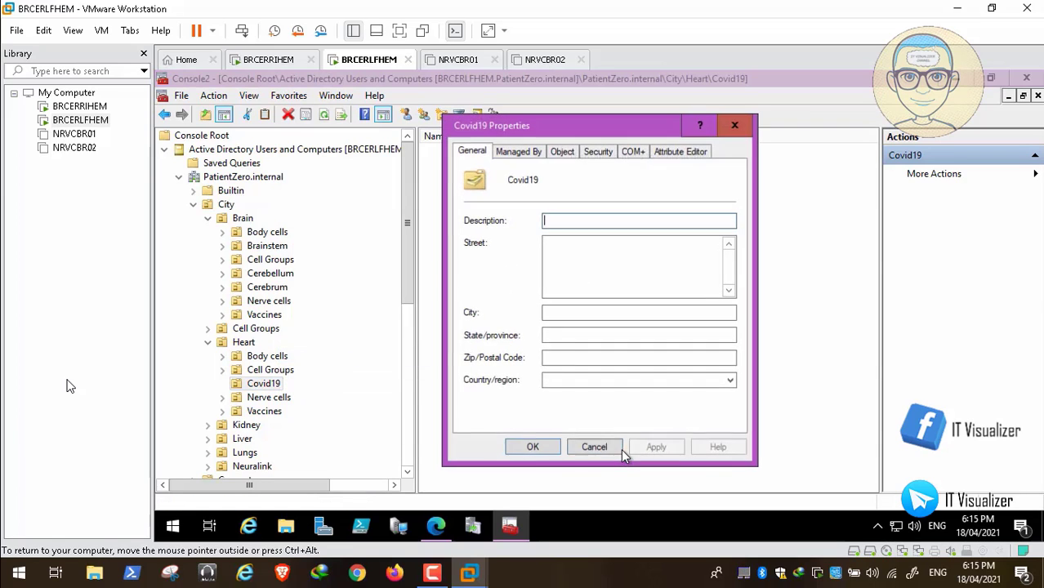
click(606, 451)
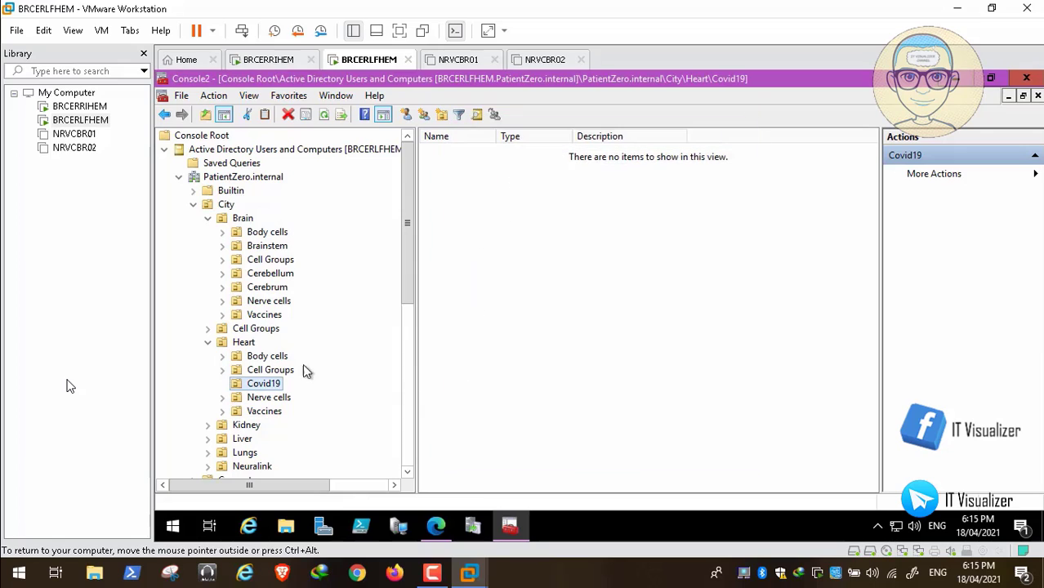
- Delete Heart's Covid19 OU and collapse the Heart OU
right_click(264, 392)
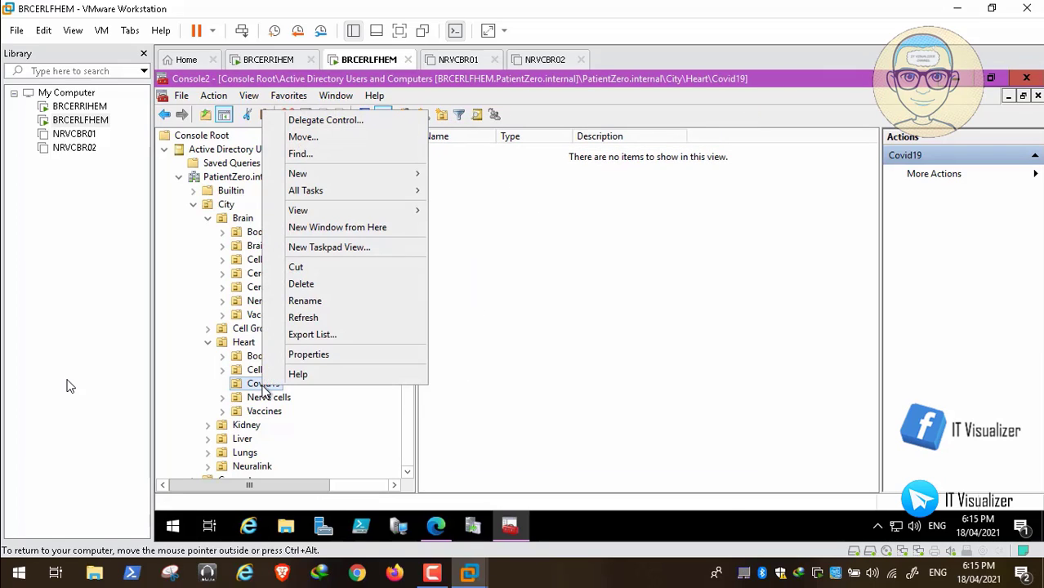
click(331, 284)
click(643, 354)
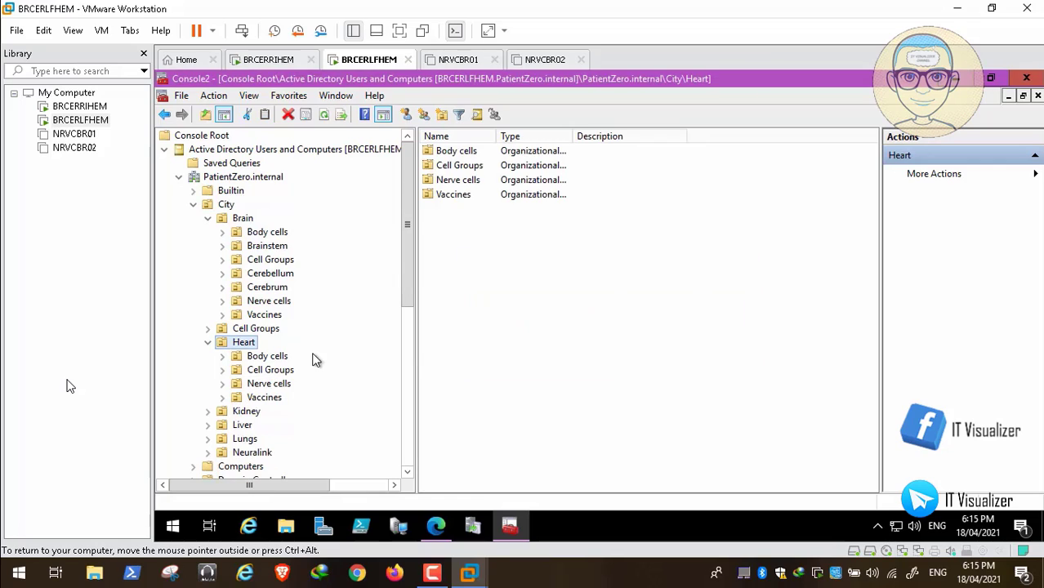
click(210, 343)
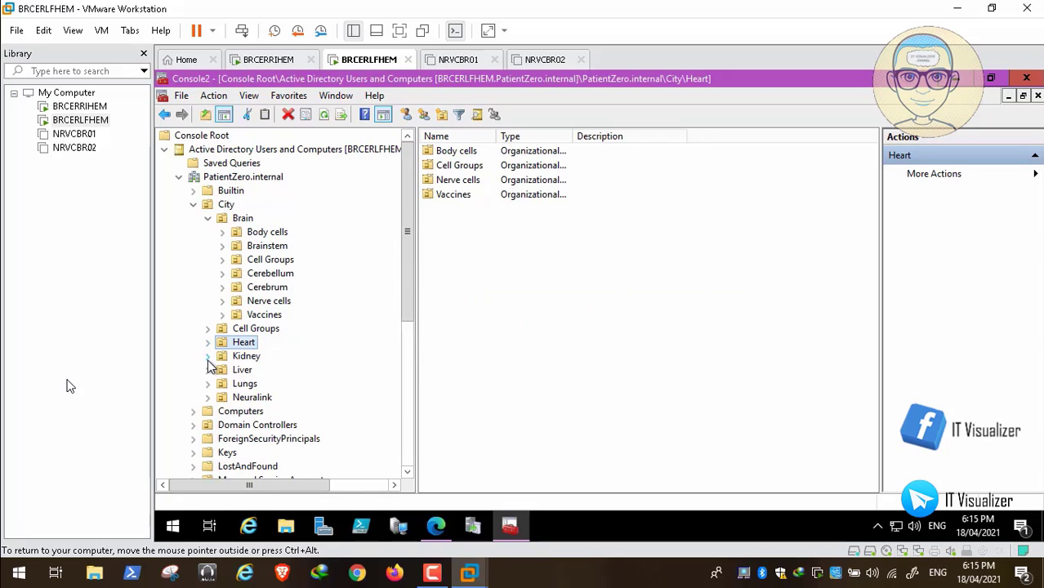
- Unprotect Kidney's Covid19 OU in its Object settings, then delete it
click(209, 357)
right_click(263, 400)
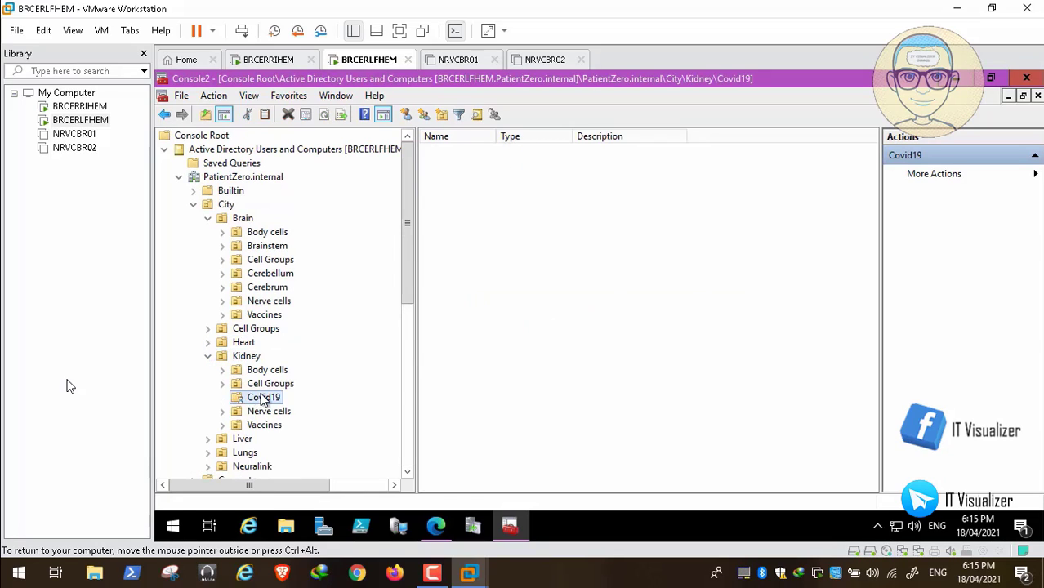
click(315, 366)
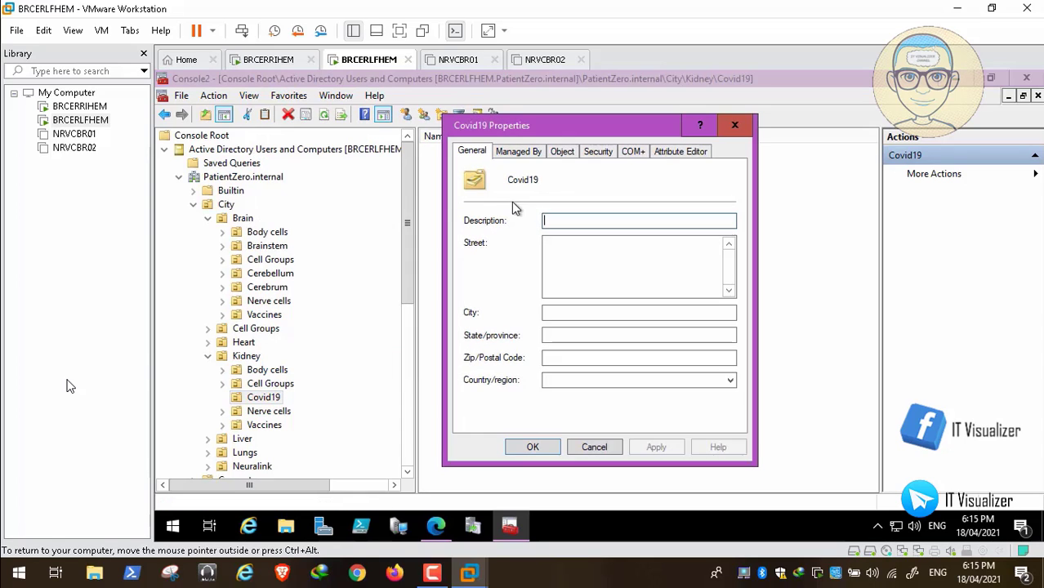
click(564, 152)
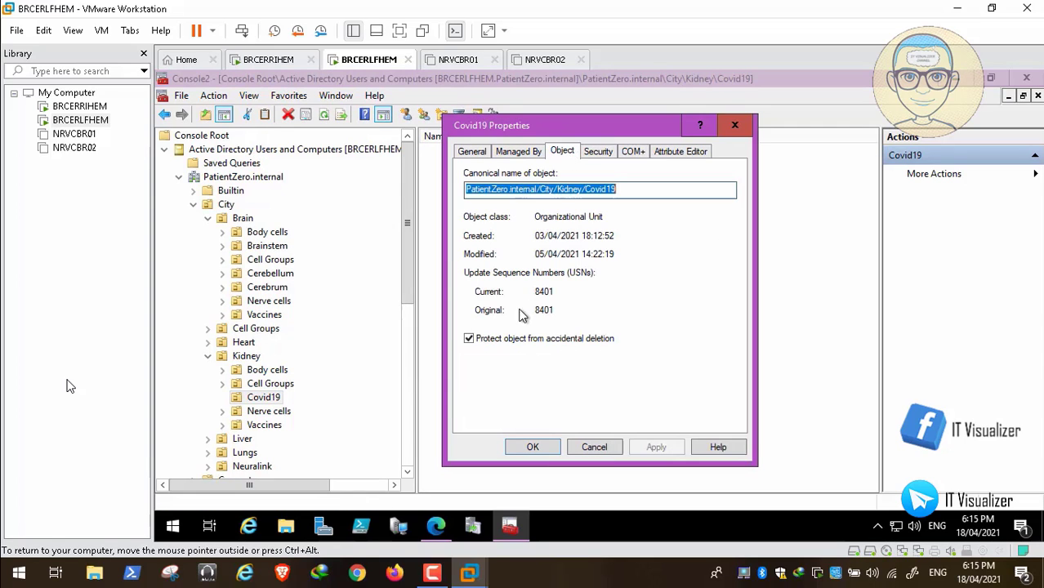
click(477, 341)
click(657, 448)
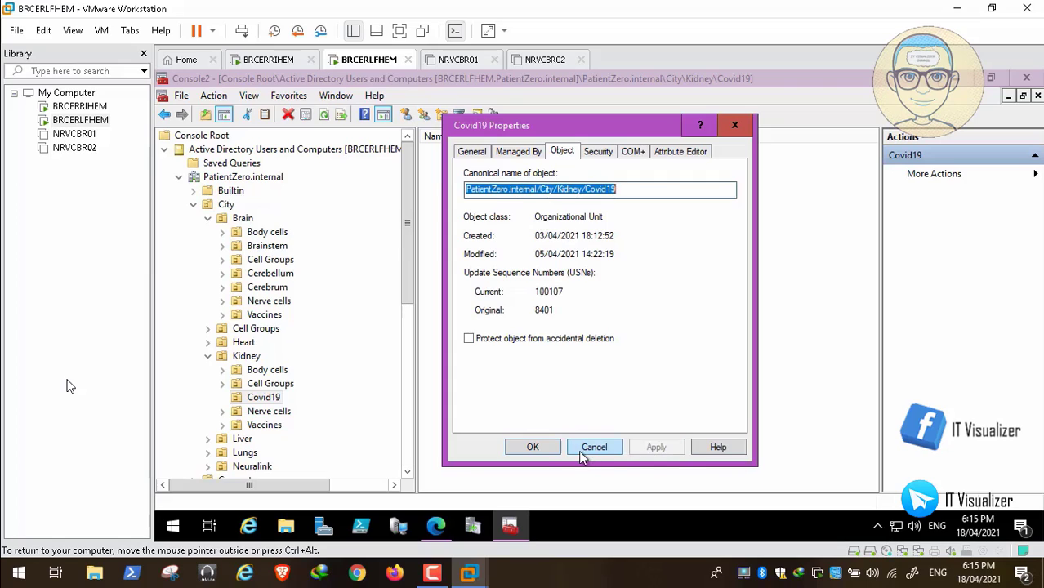
click(535, 449)
right_click(263, 399)
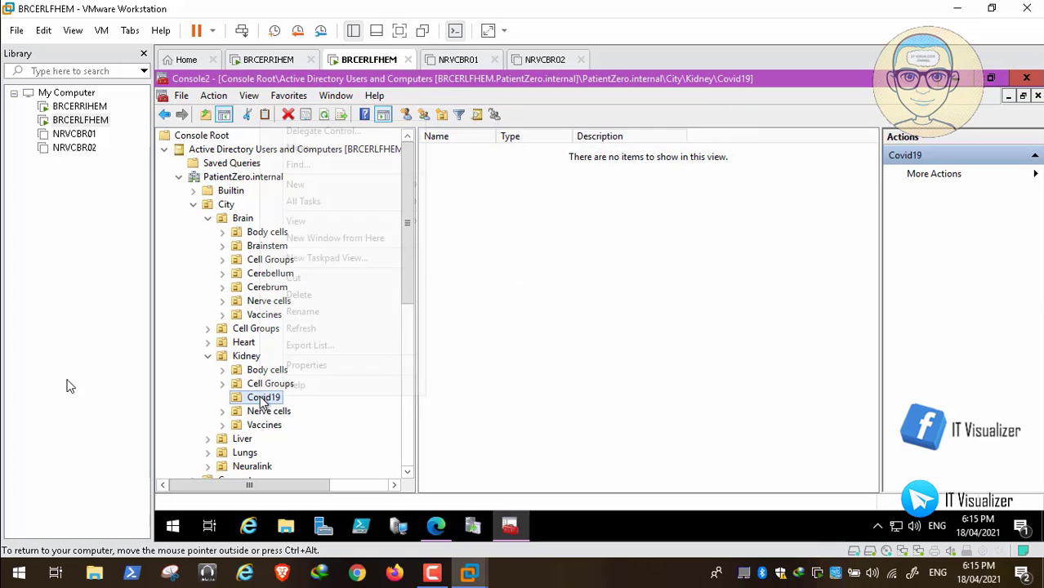
click(337, 296)
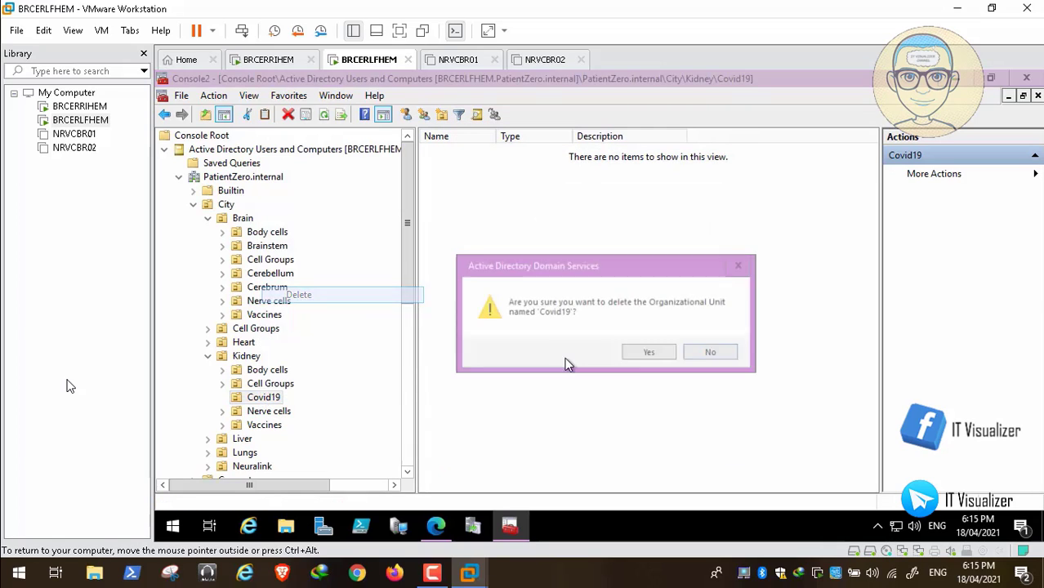
click(637, 353)
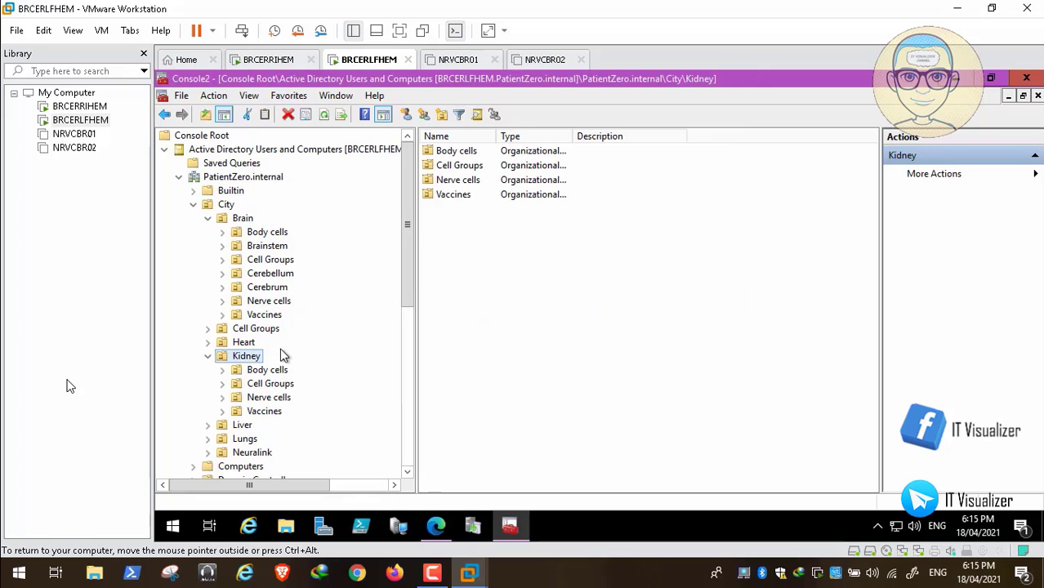
- Expand Liver and clear accidental-deletion protection on its Covid19 OU
click(209, 357)
click(208, 370)
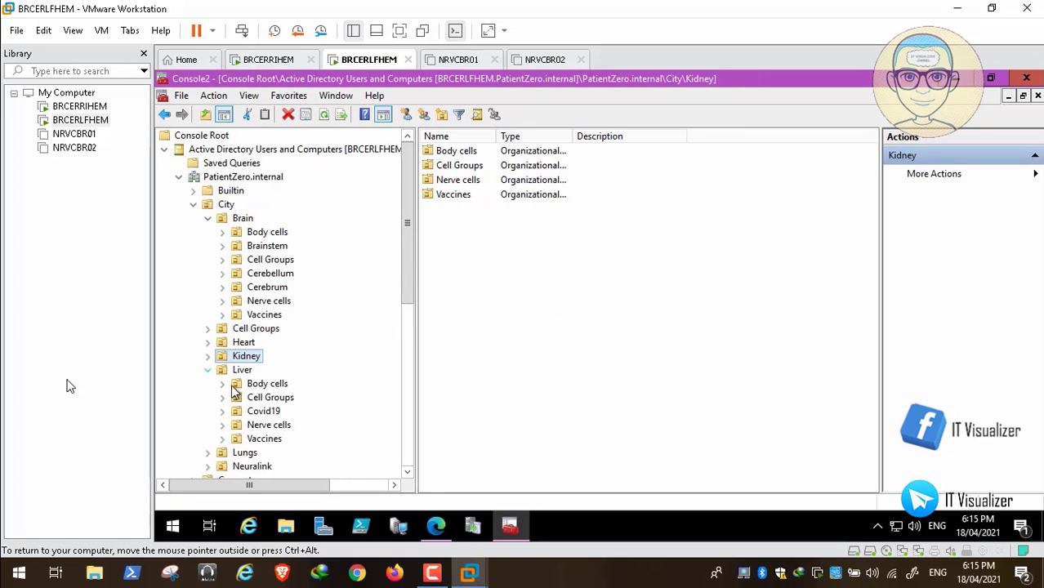
right_click(273, 412)
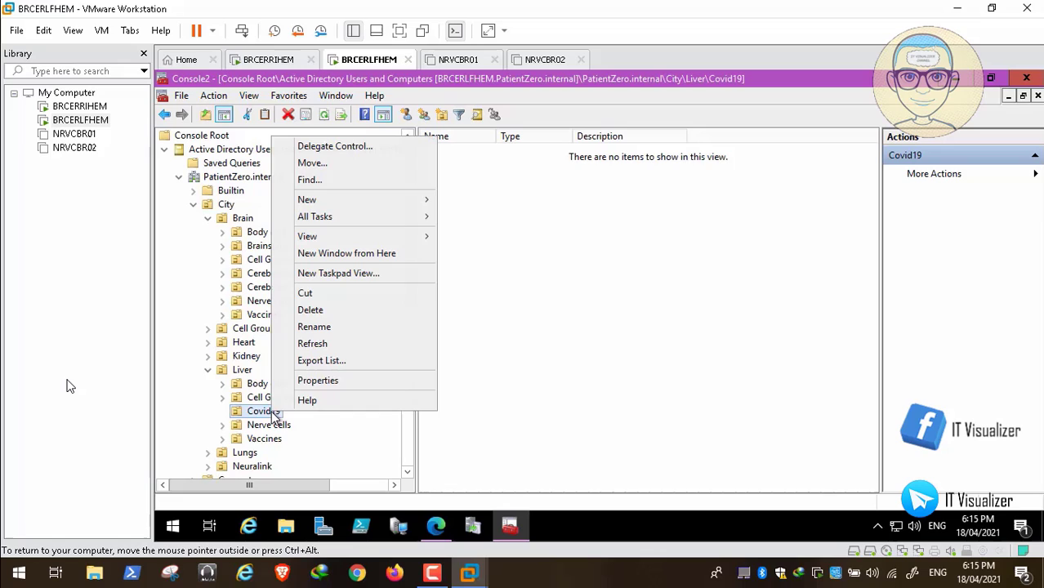
click(325, 381)
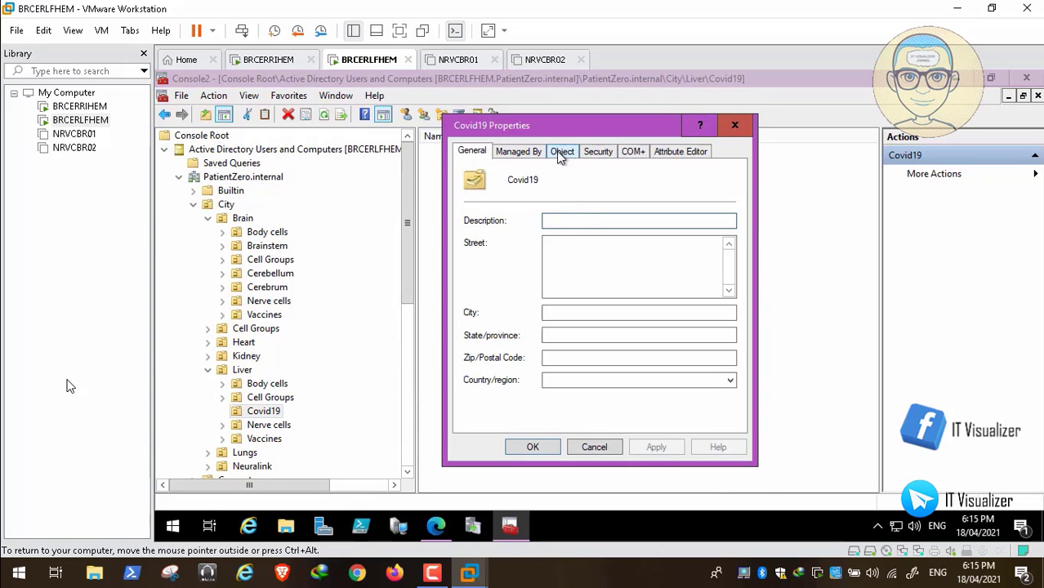
click(562, 151)
click(486, 341)
click(486, 341)
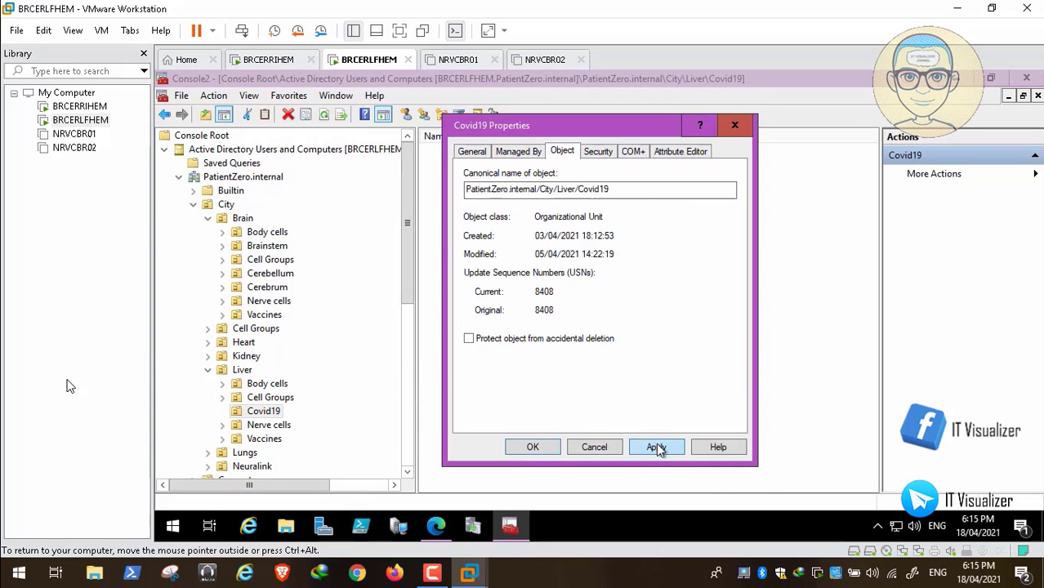
click(658, 447)
click(535, 449)
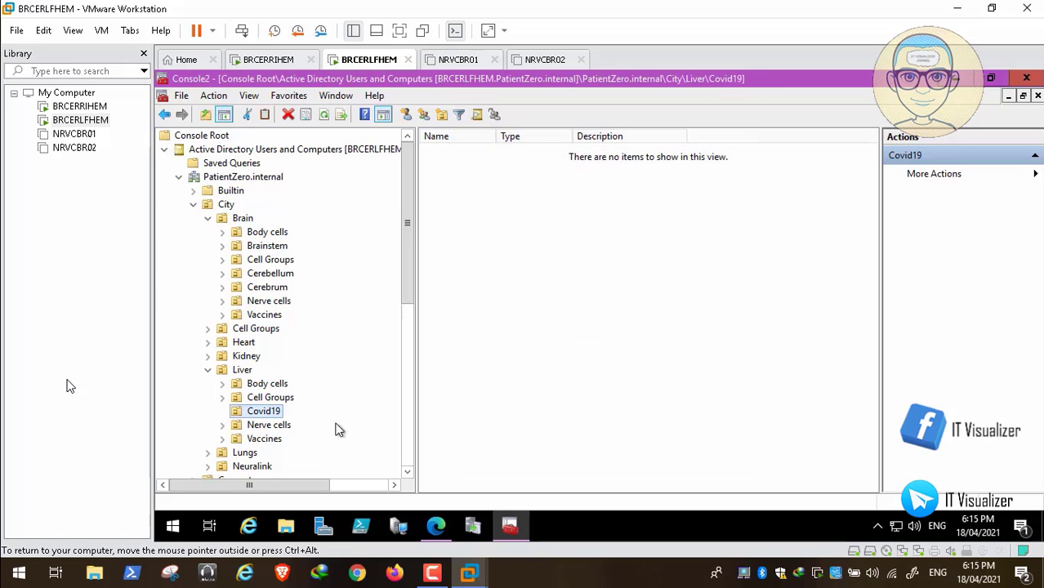
- Delete Liver's Covid19 OU and collapse the Liver OU
right_click(265, 415)
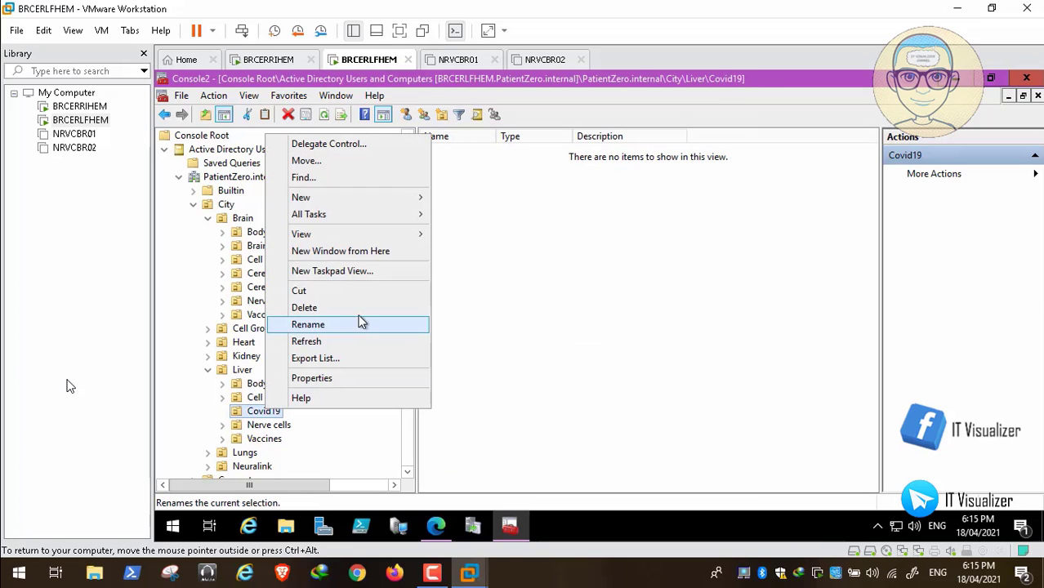
click(364, 308)
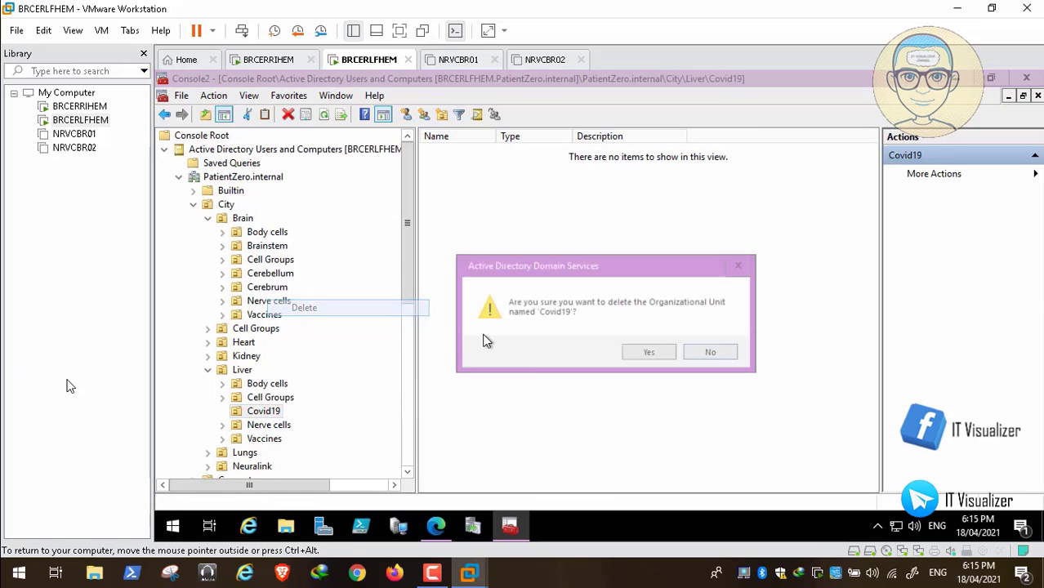
click(649, 352)
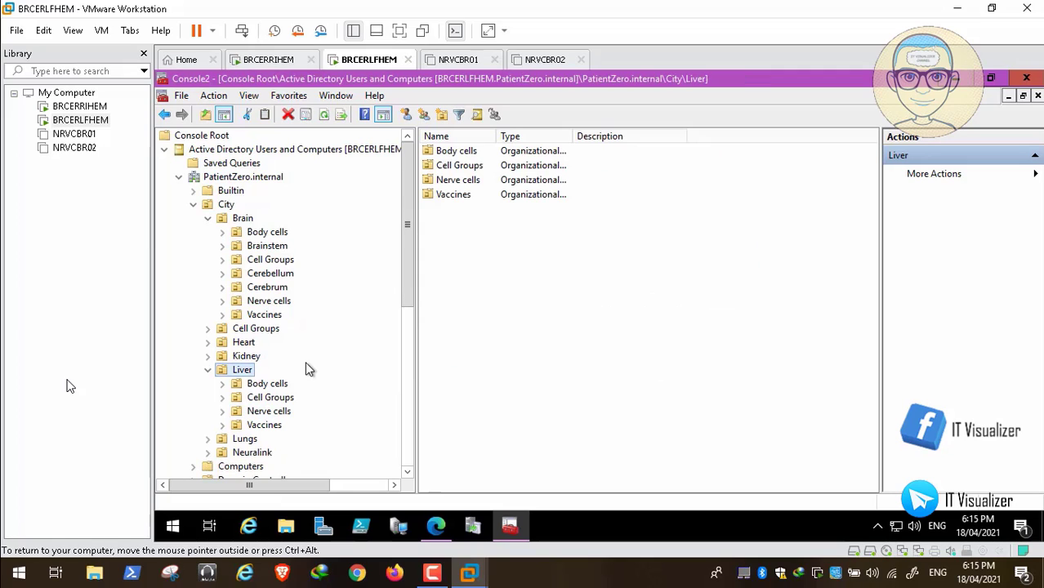
click(209, 370)
- Expand Lungs and clear accidental-deletion protection on its Covid19 OU
click(210, 385)
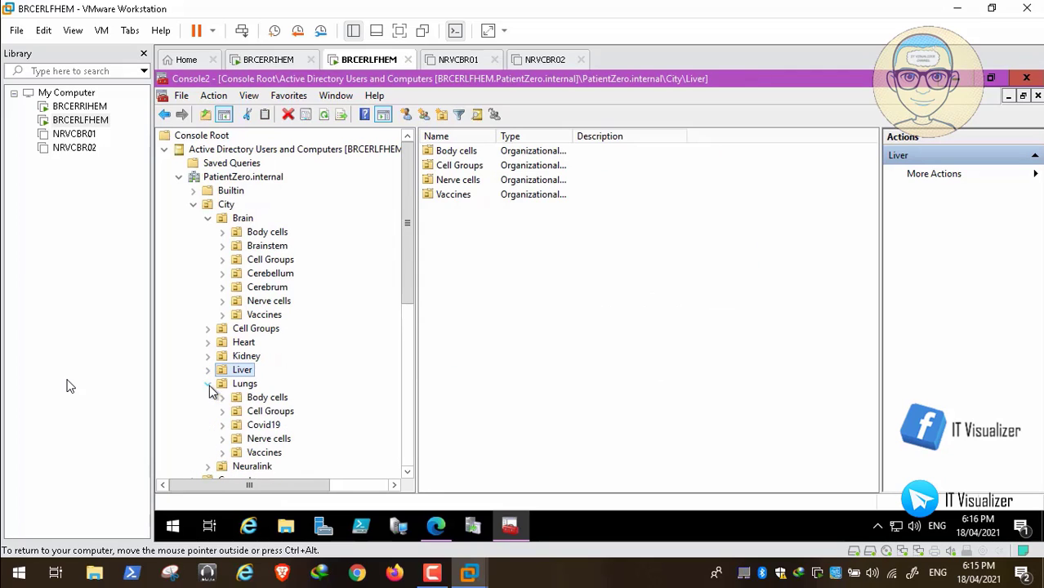
click(273, 427)
right_click(274, 427)
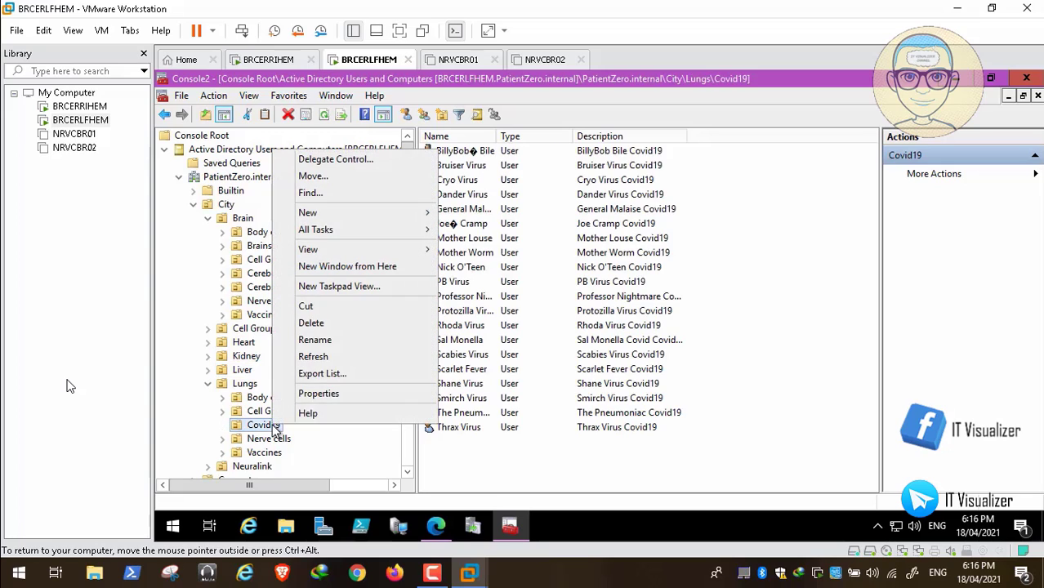
click(317, 394)
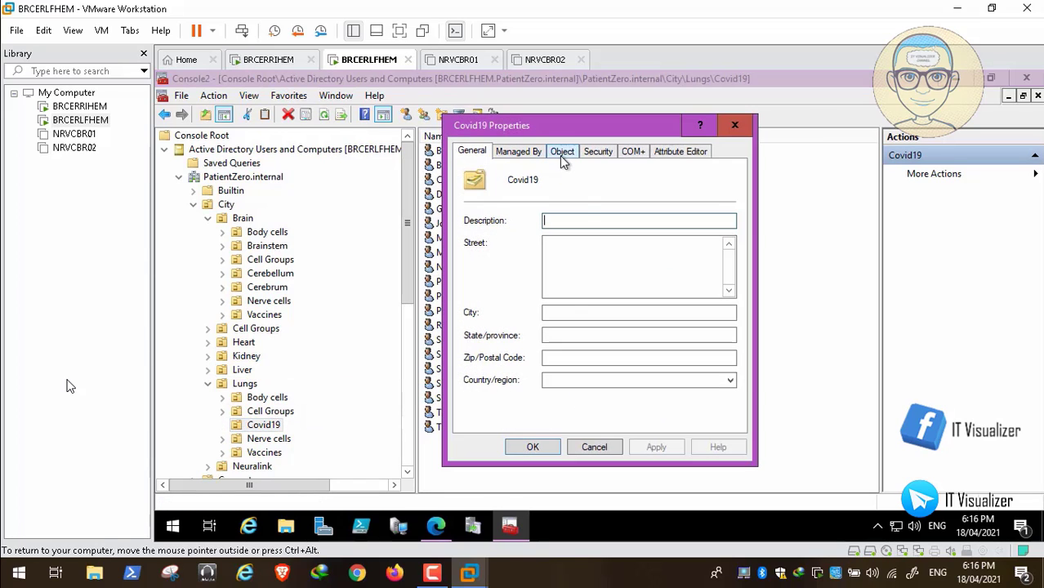
click(562, 152)
click(469, 338)
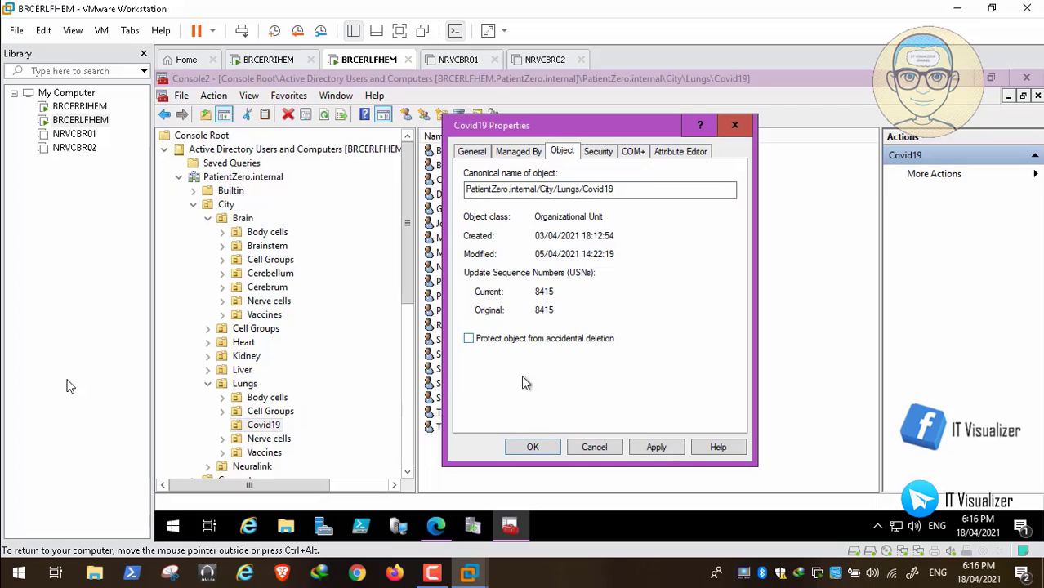
click(656, 447)
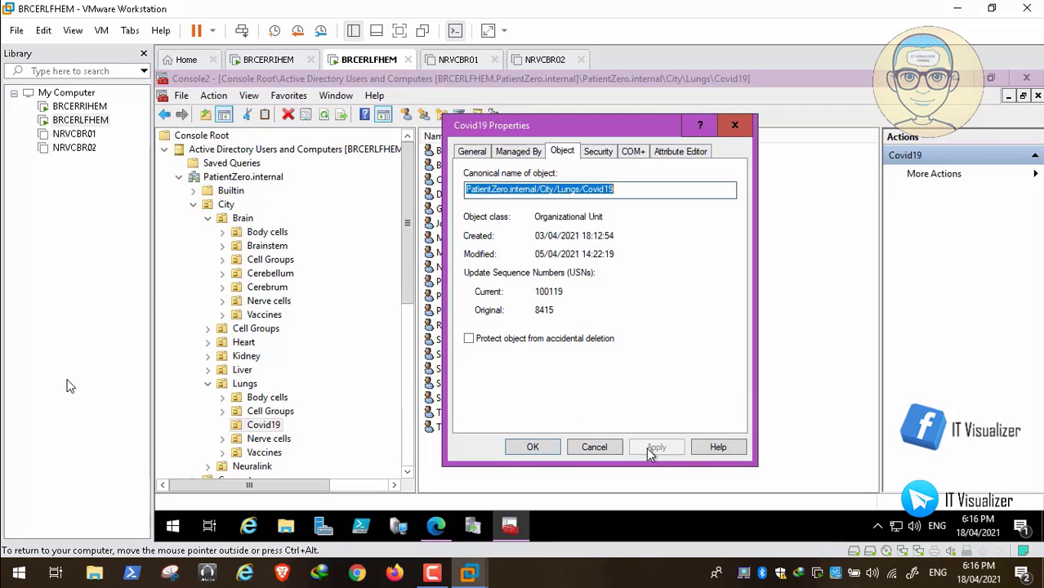
click(532, 447)
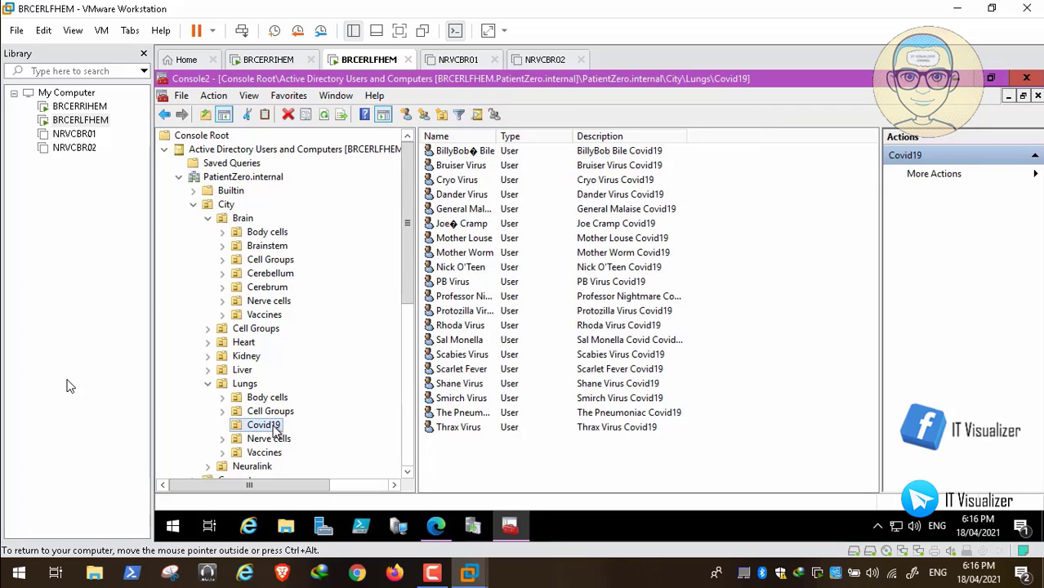
- Start deleting Lungs' Covid19 OU but decline the subtree deletion, keeping it, then collapse Lungs
right_click(276, 430)
click(353, 326)
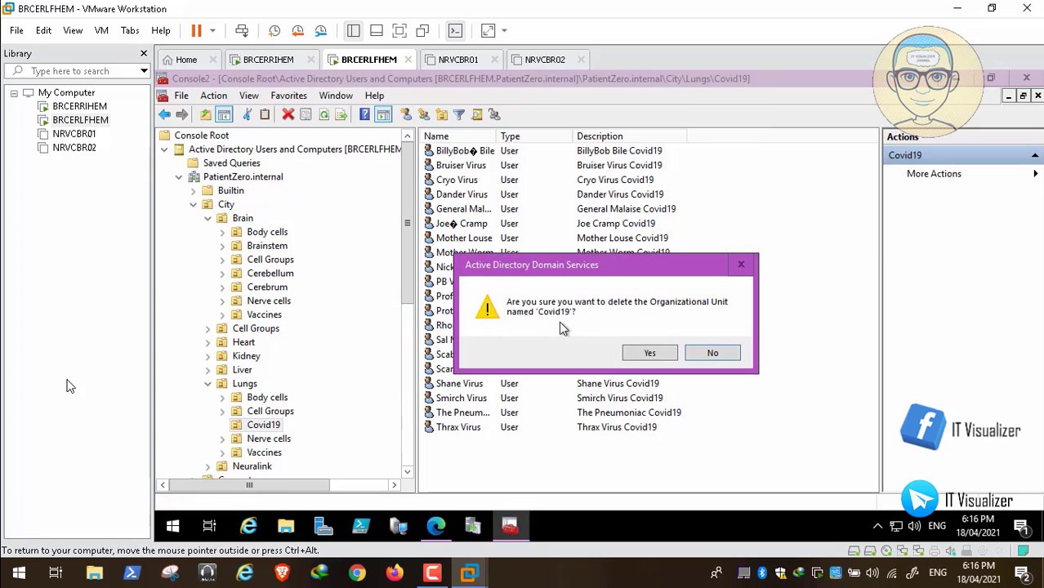
click(650, 357)
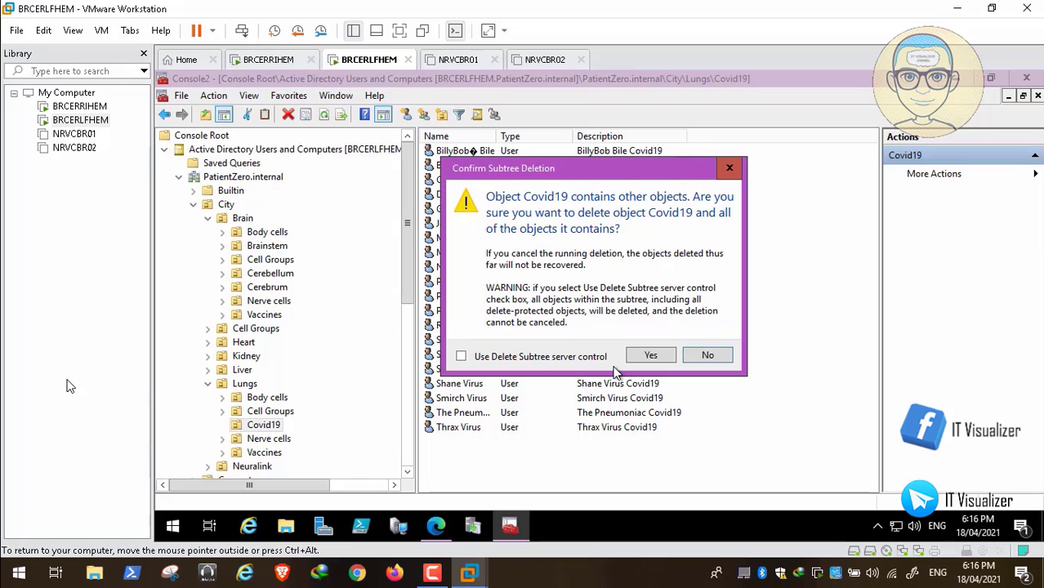
click(707, 357)
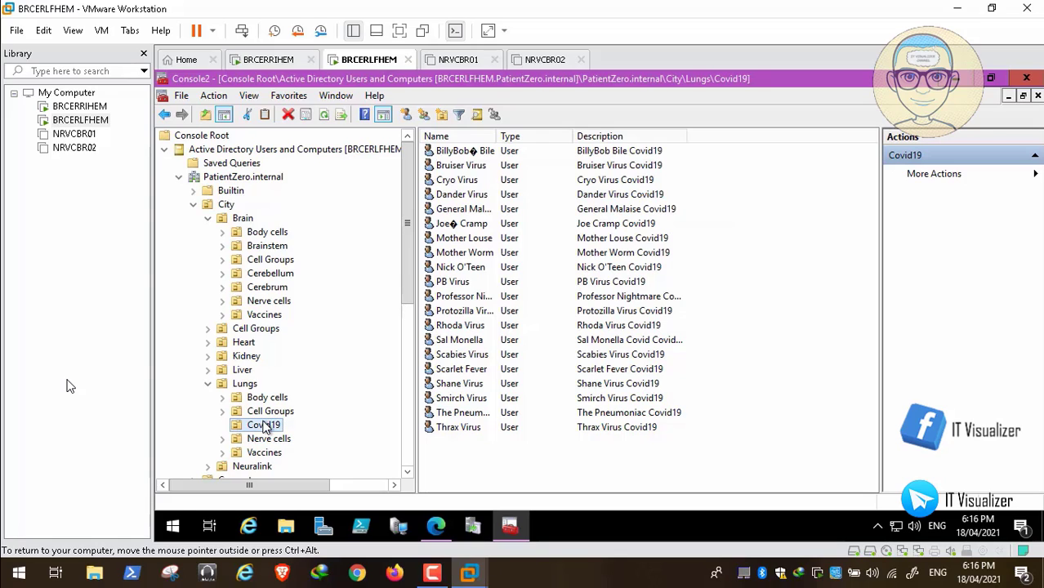
click(263, 426)
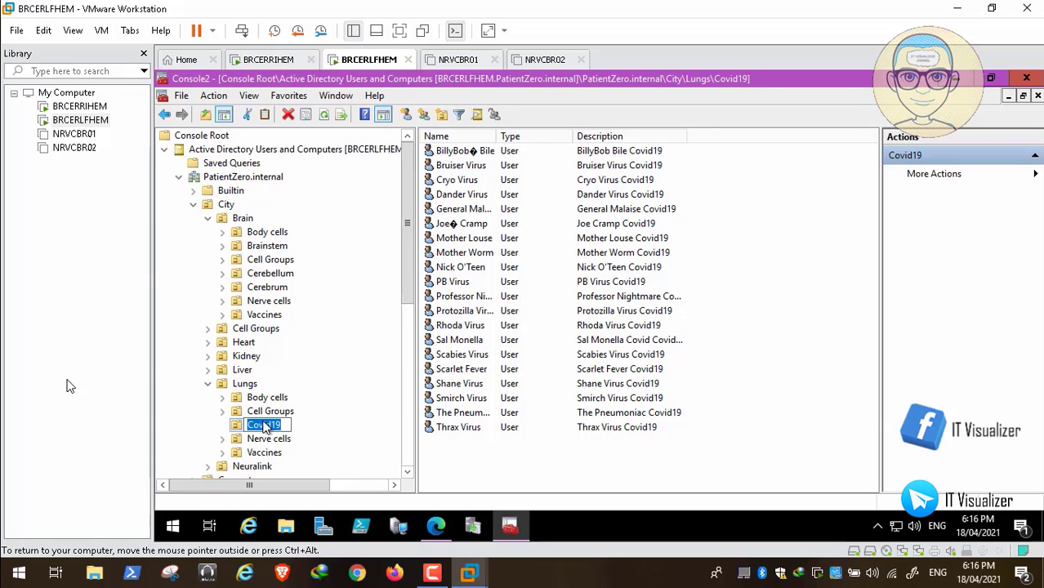
key(Escape)
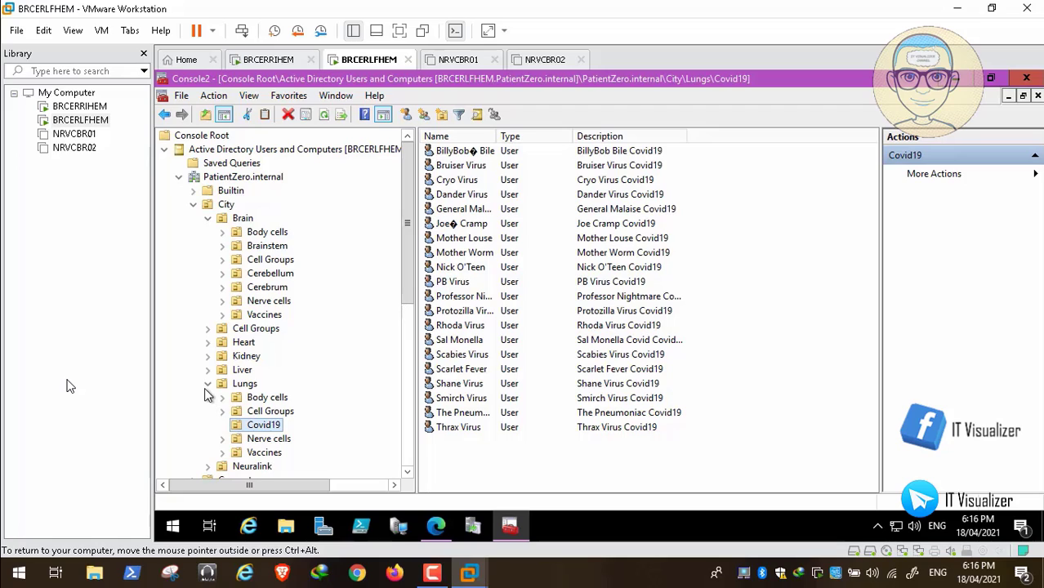
click(206, 387)
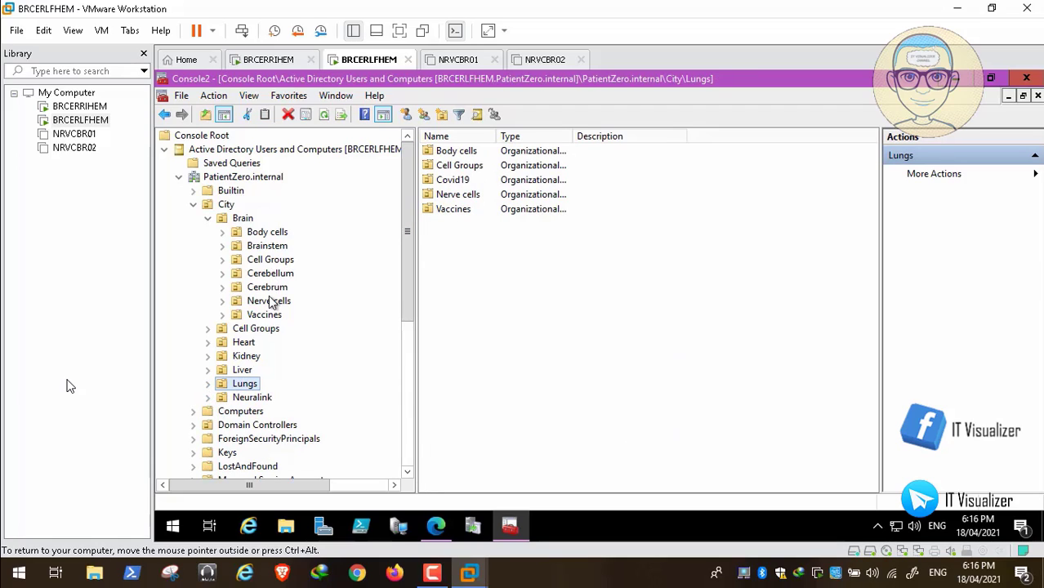
- Delete the PT0_CVD19Cells group from City > Cell Groups, leaving thirteen groups
click(276, 331)
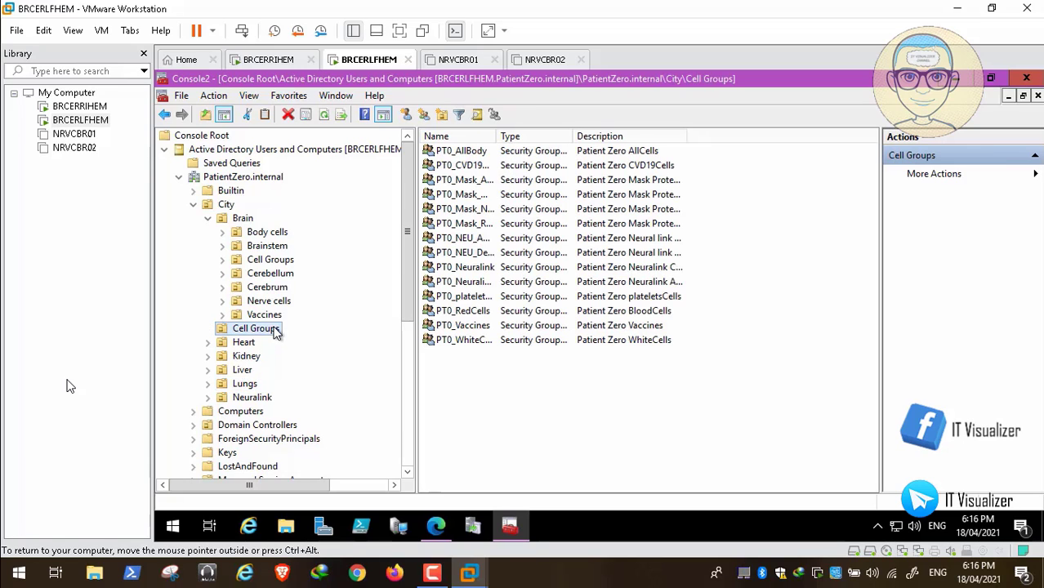
drag(498, 136, 591, 137)
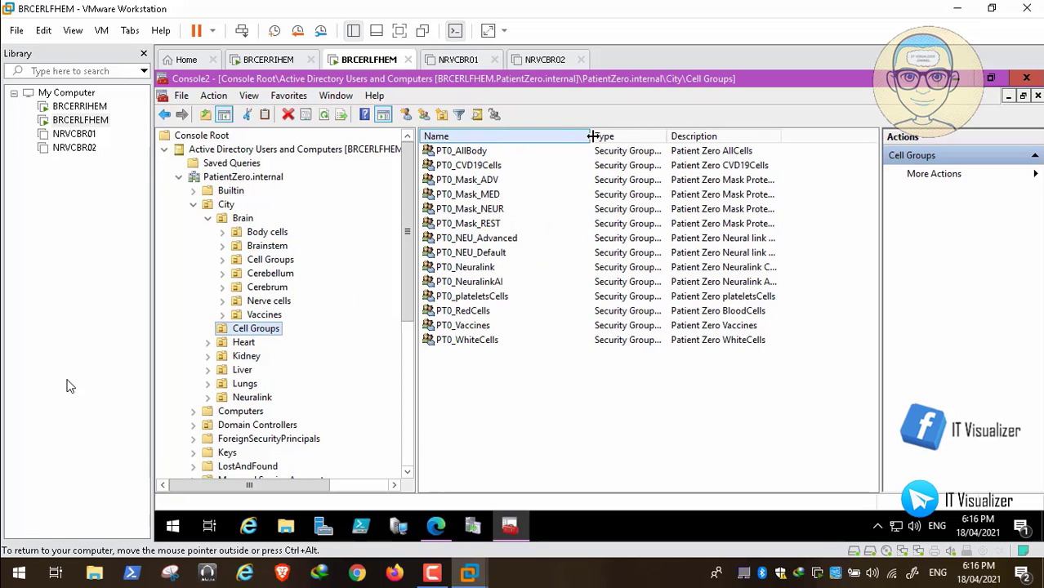
click(486, 167)
right_click(482, 170)
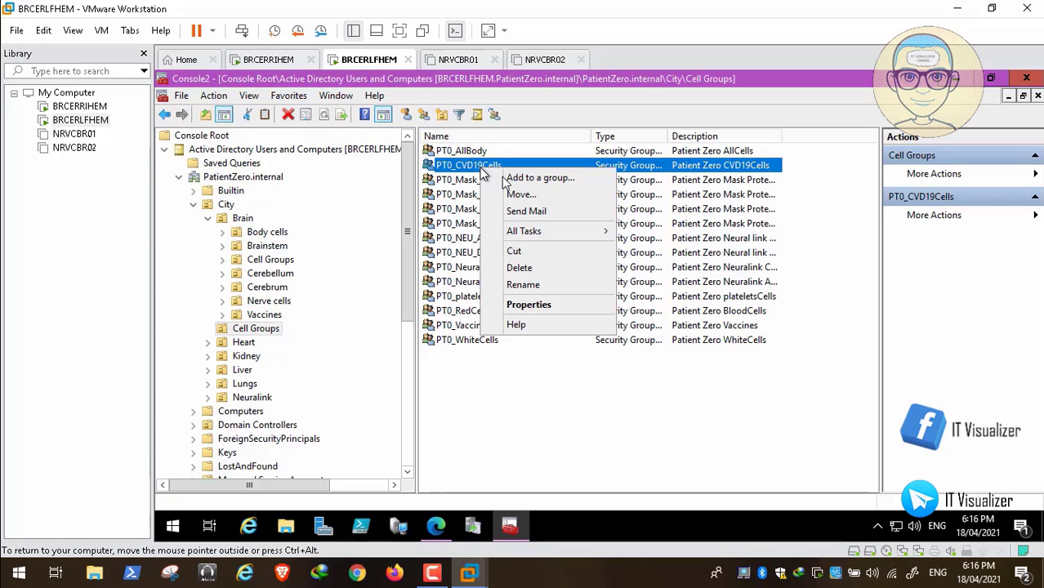
click(544, 275)
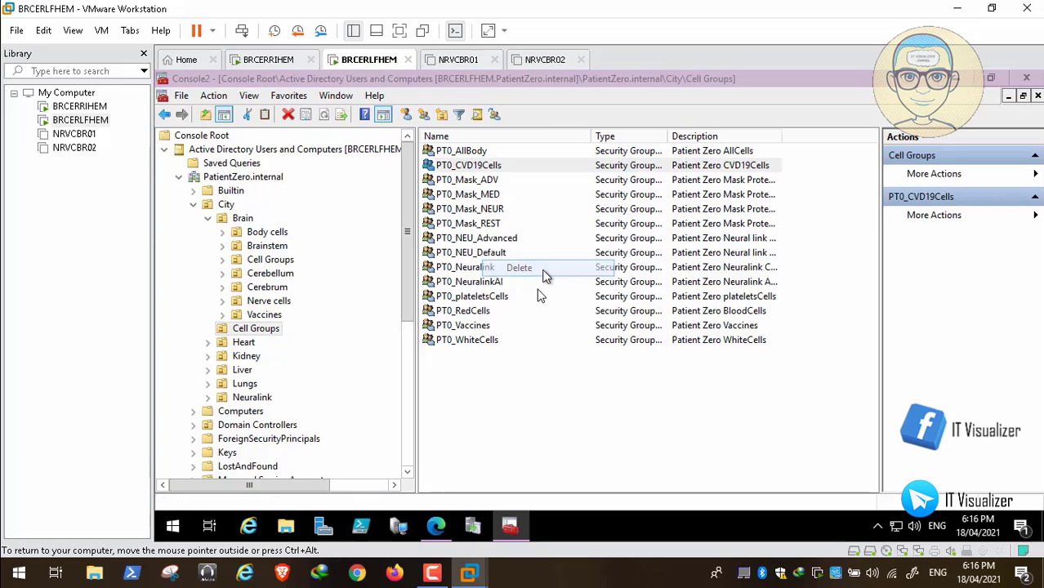
click(658, 353)
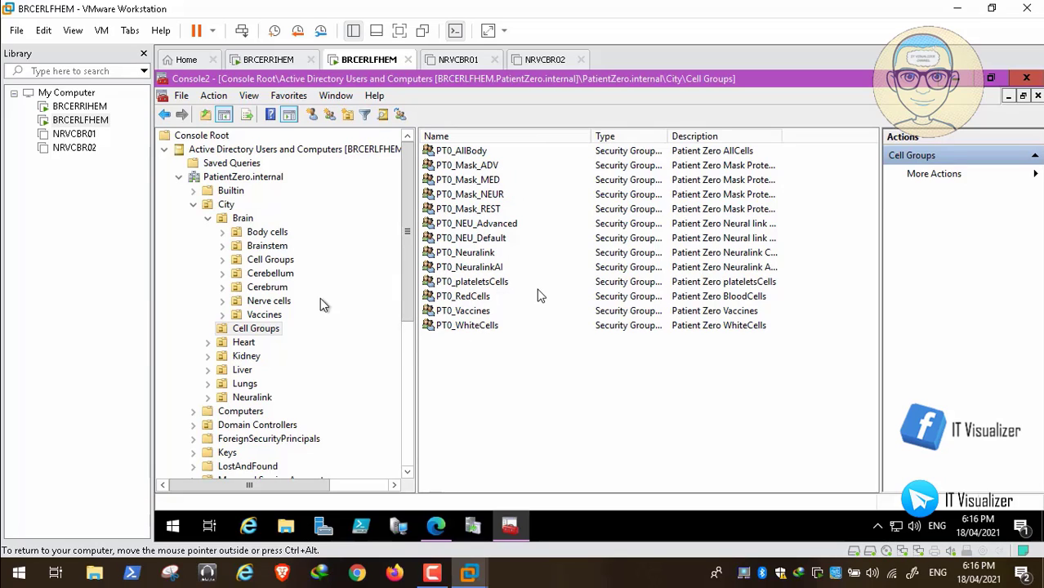
- Return to the browser and sign out of ADManager Plus to reach the sign-in page
click(955, 80)
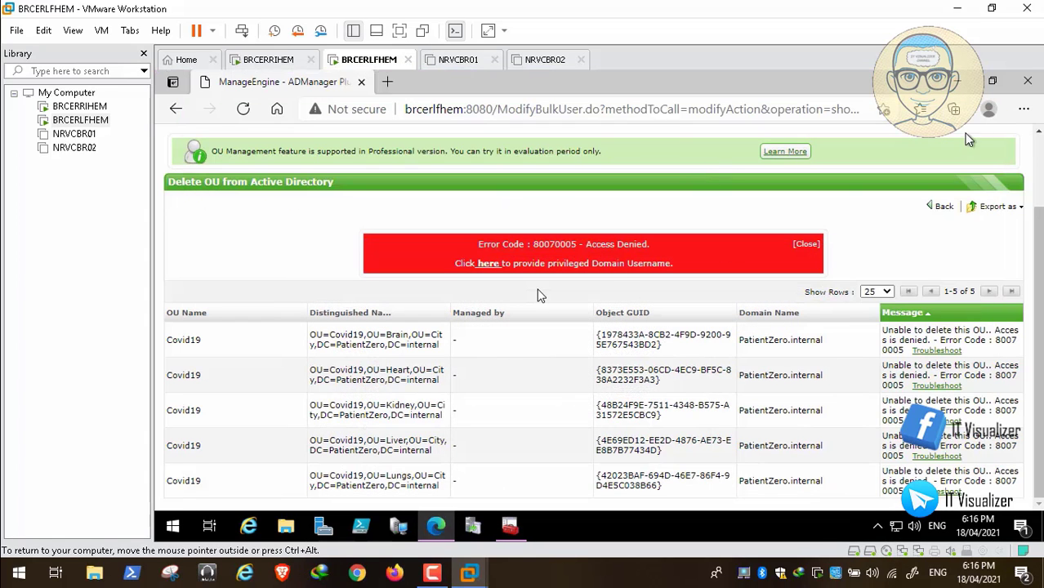
drag(1037, 226, 1038, 156)
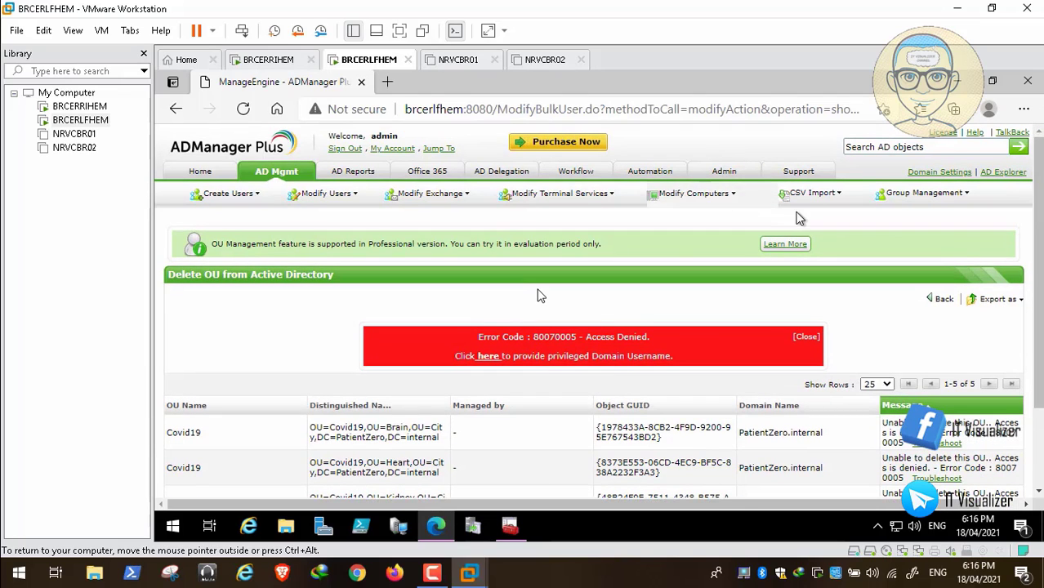
click(346, 151)
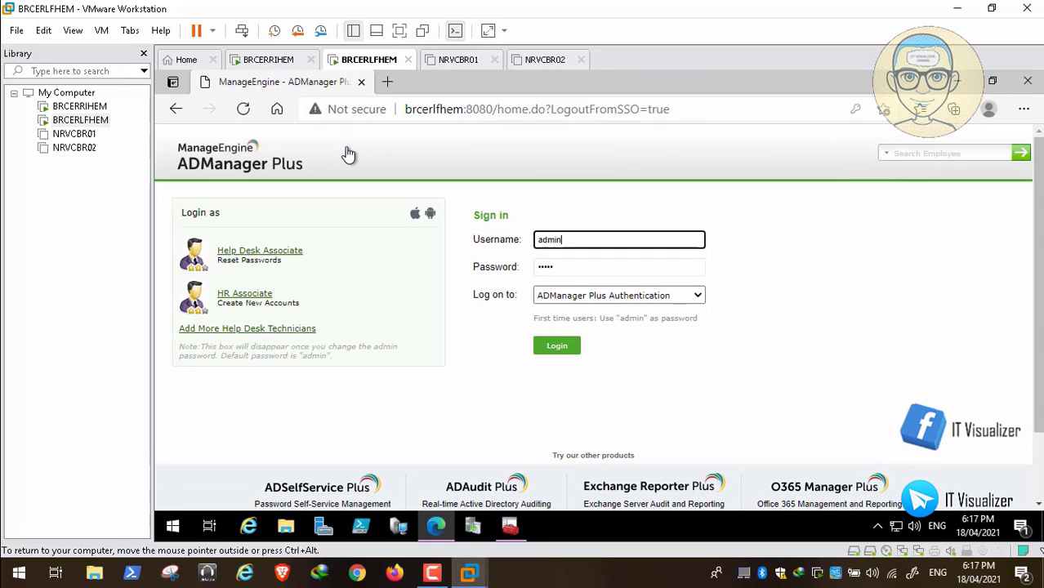
- Close Edge inside the VM, then pause and close the Video27.mp4 player
click(1027, 80)
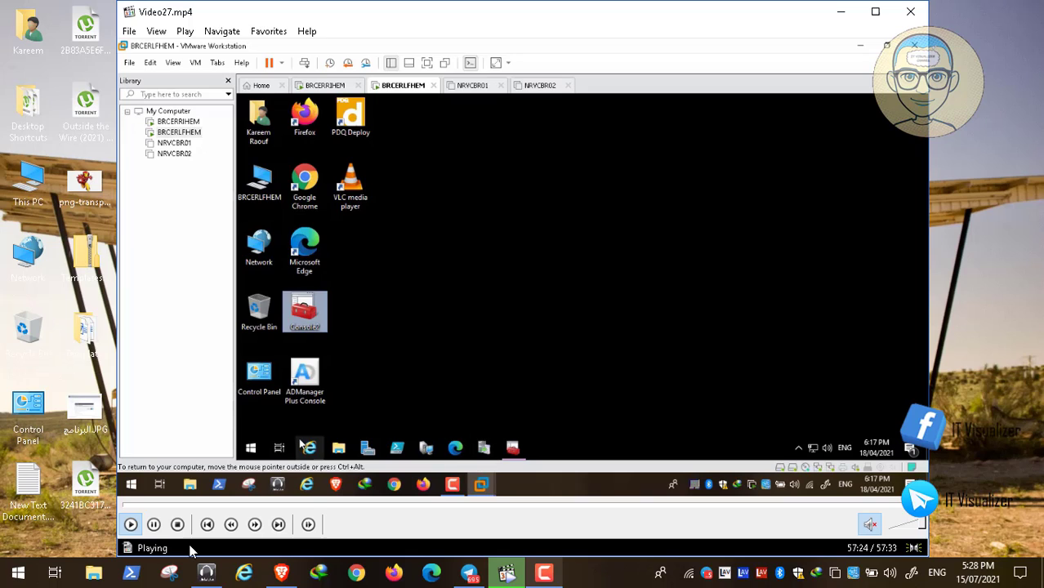
click(154, 526)
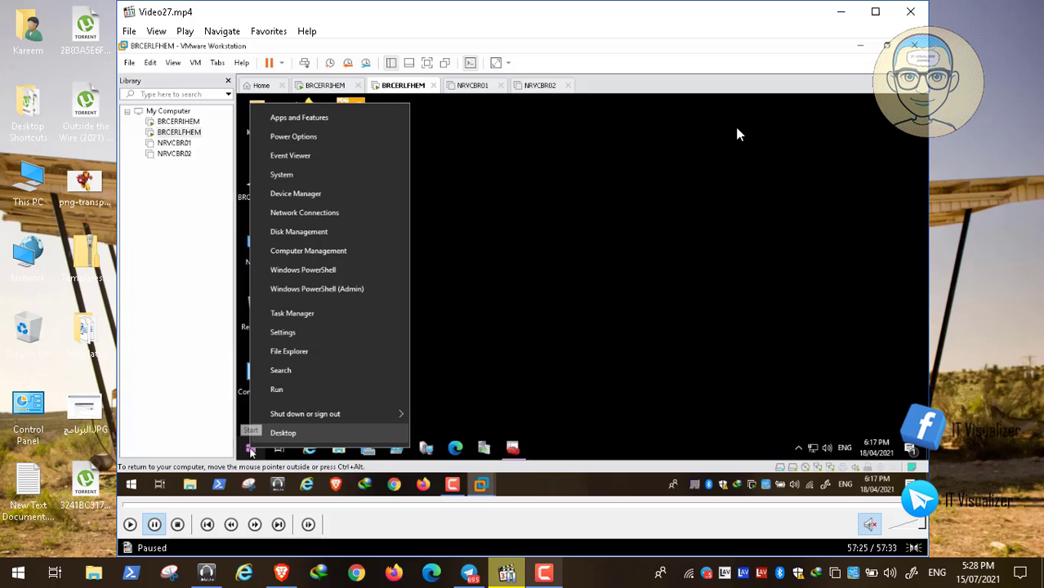
click(910, 12)
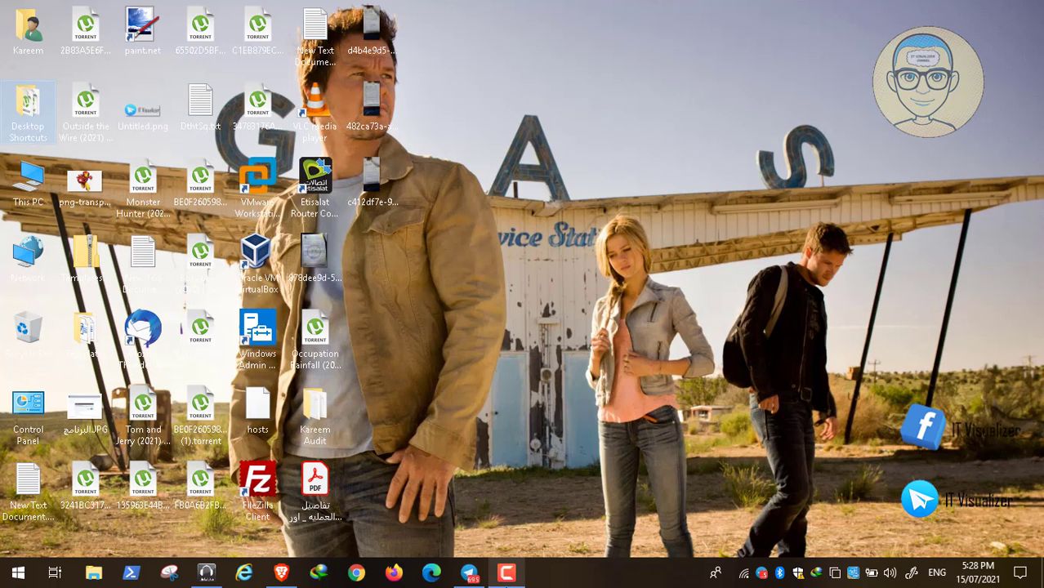
click(507, 572)
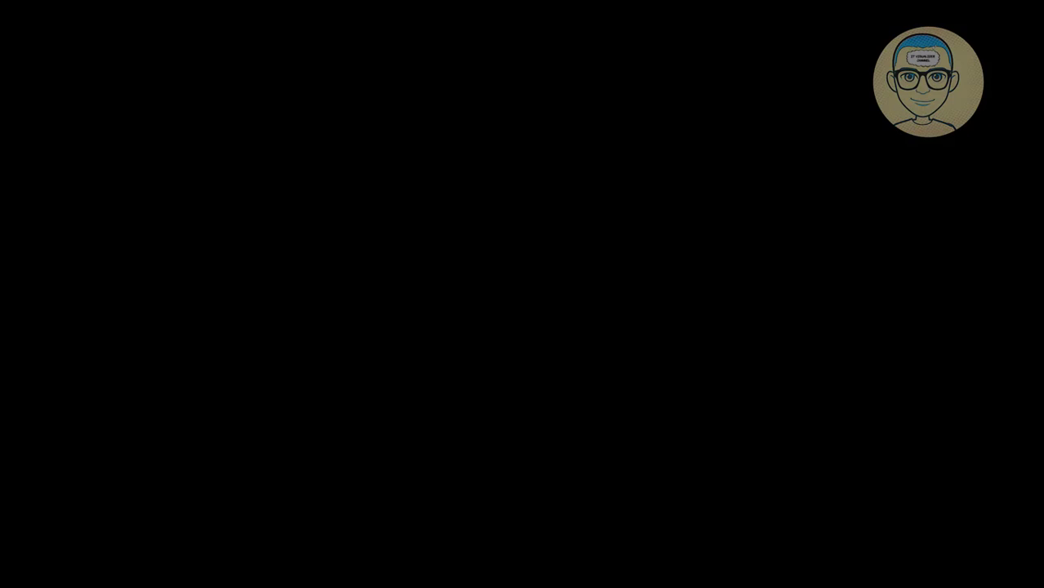